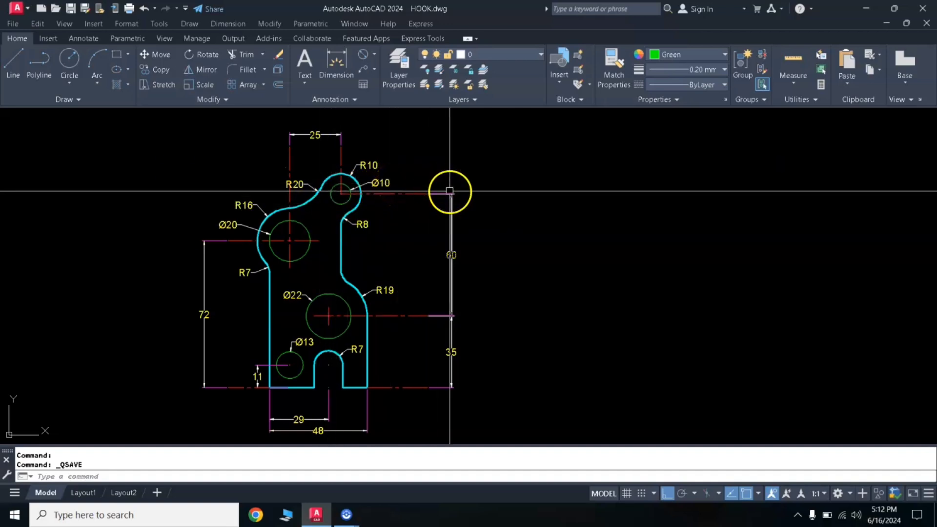
# - Draw a 10-diameter circle in the empty area right of the reference hook, level with its upper hole, plus a concentric circle of radius 10
pyautogui.write('c')
pyautogui.press('Return')
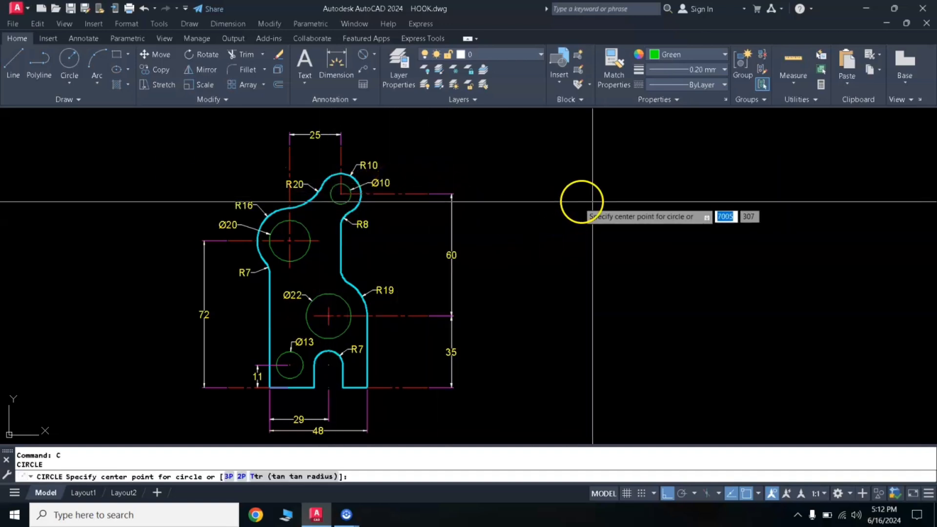
pyautogui.click(654, 194)
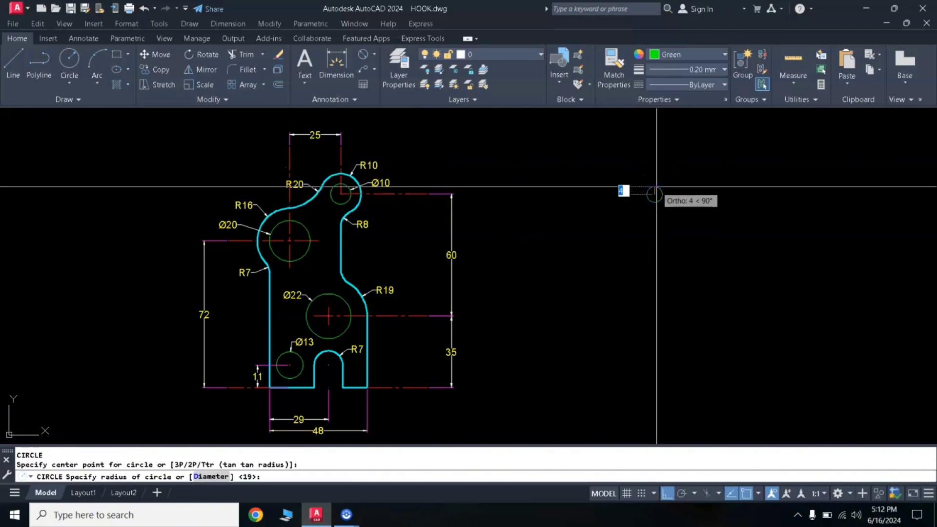
pyautogui.press('Return')
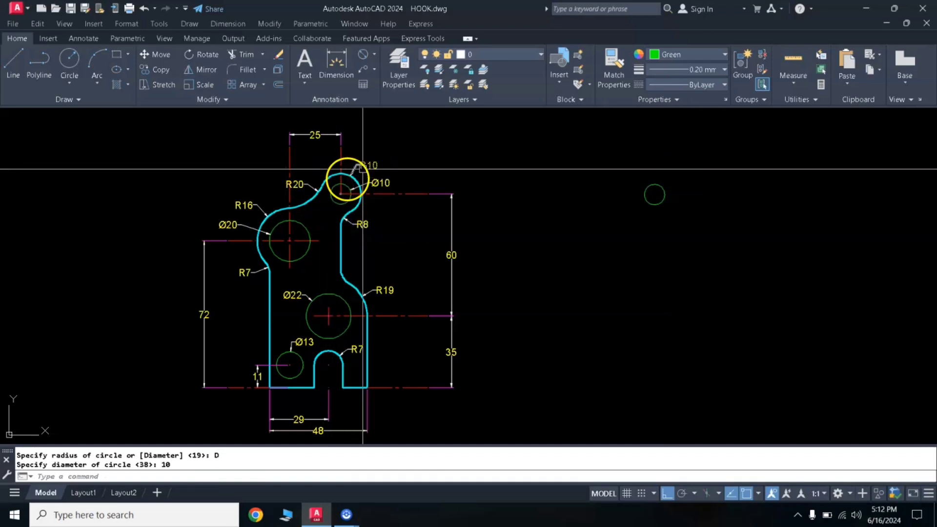
pyautogui.write('c')
pyautogui.press('Return')
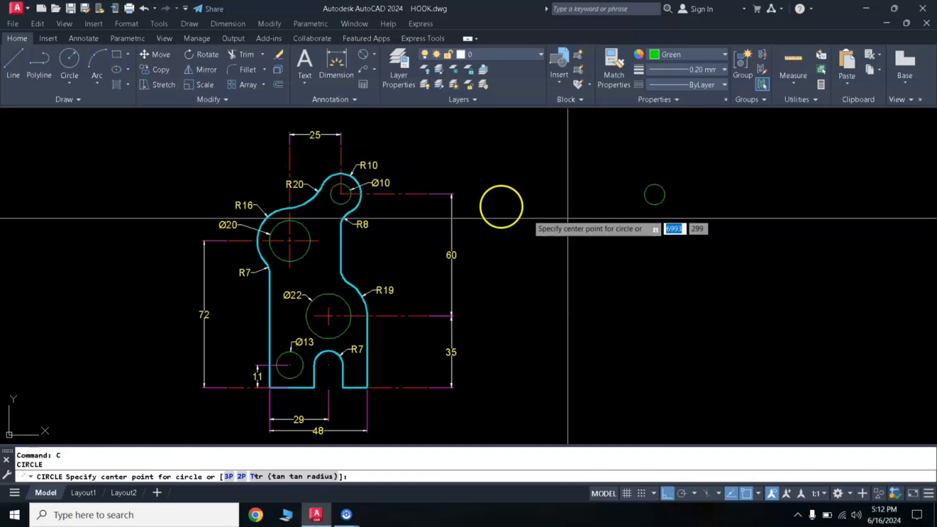
pyautogui.click(655, 194)
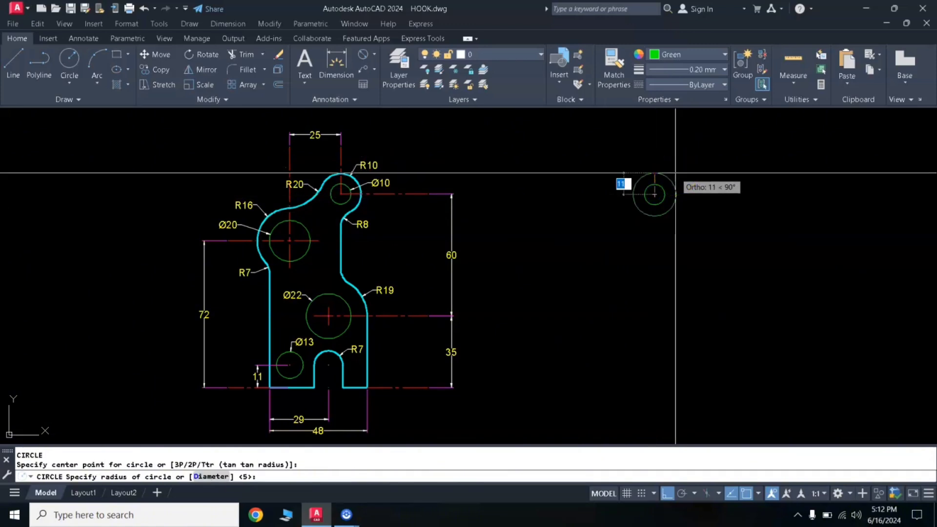
pyautogui.press('Return')
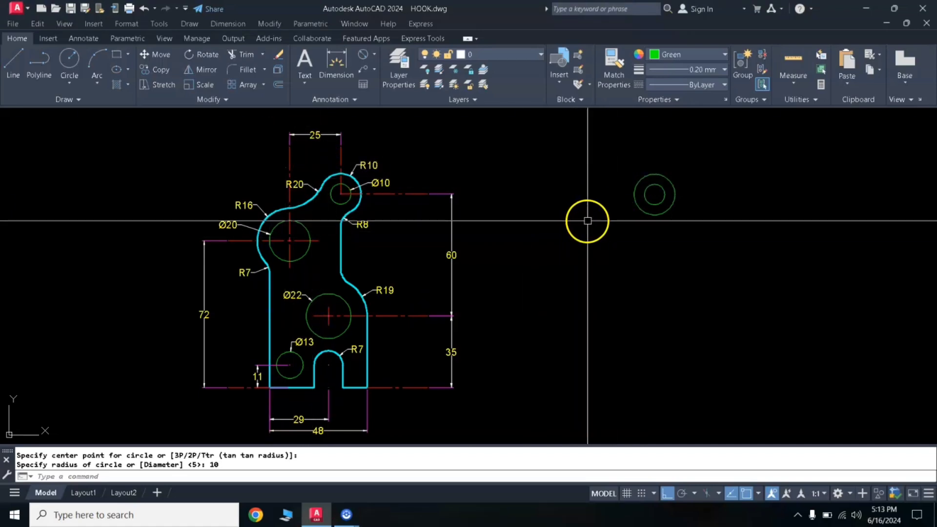
# - Draw a vertical line upward from the centre of the concentric circles to beyond the outer circle
pyautogui.write('L')
pyautogui.press('Return')
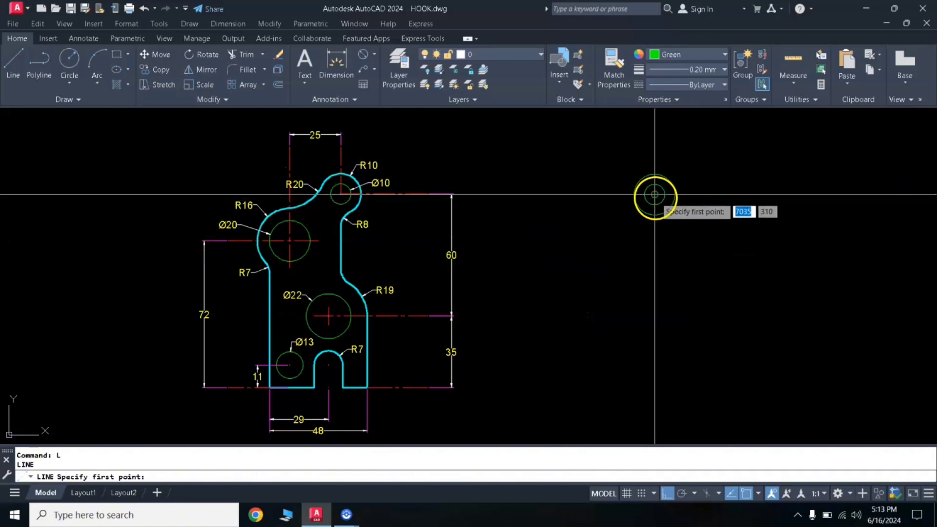
pyautogui.click(654, 194)
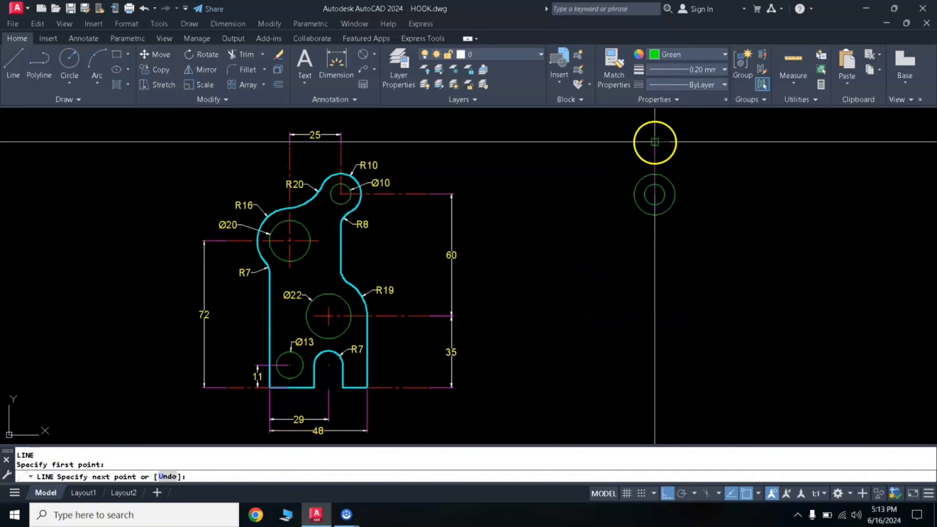
pyautogui.click(654, 142)
pyautogui.press('Return')
# - Match the new vertical line's properties to the red centerline above the reference hook's upper hole
pyautogui.write('MA')
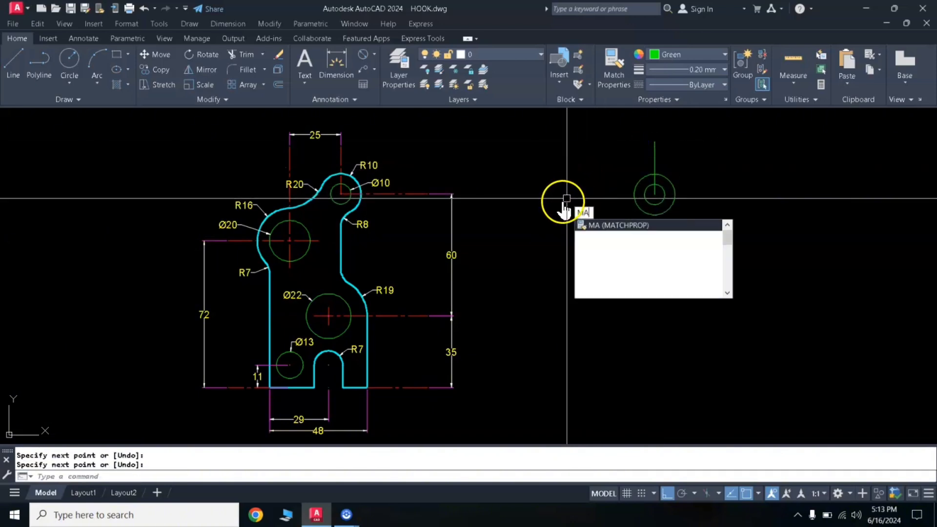
pyautogui.press('Return')
pyautogui.click(341, 153)
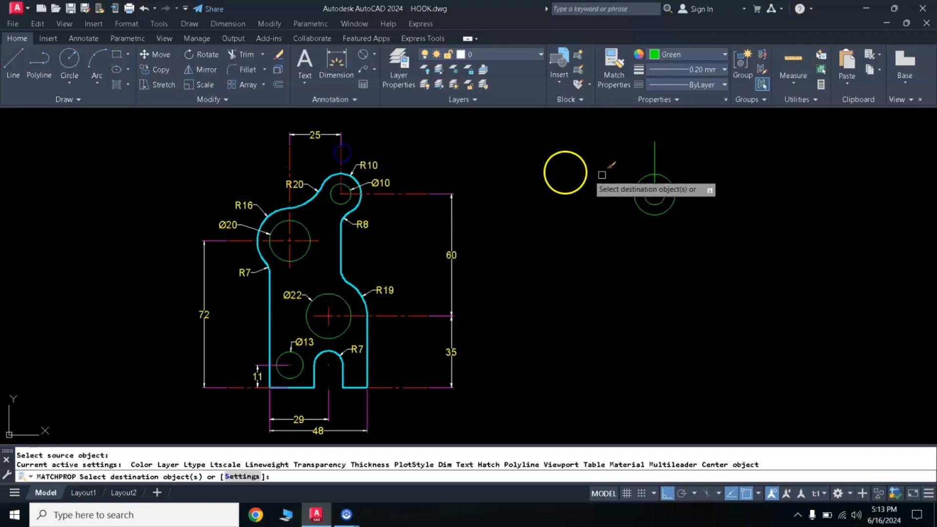
pyautogui.click(651, 156)
pyautogui.press('Return')
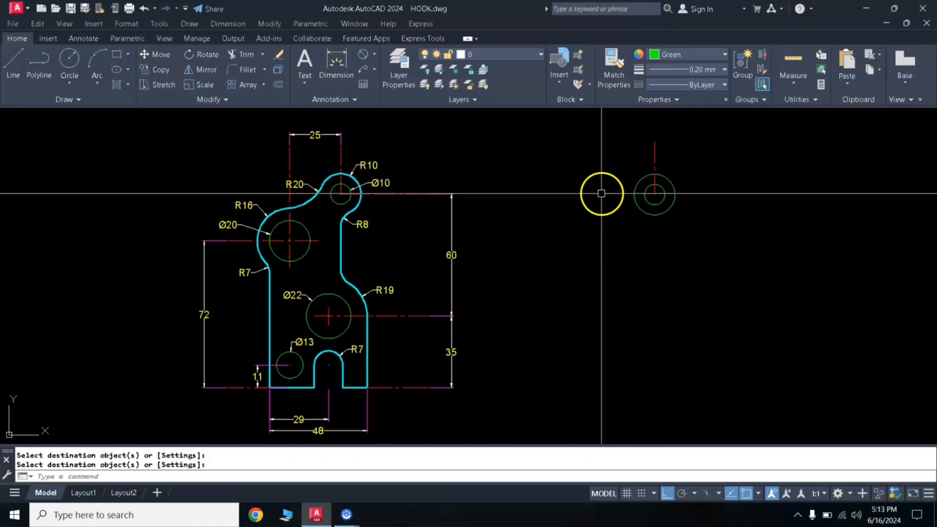
# - Offset the new vertical centerline 25 to the left
pyautogui.write('o')
pyautogui.press('Return')
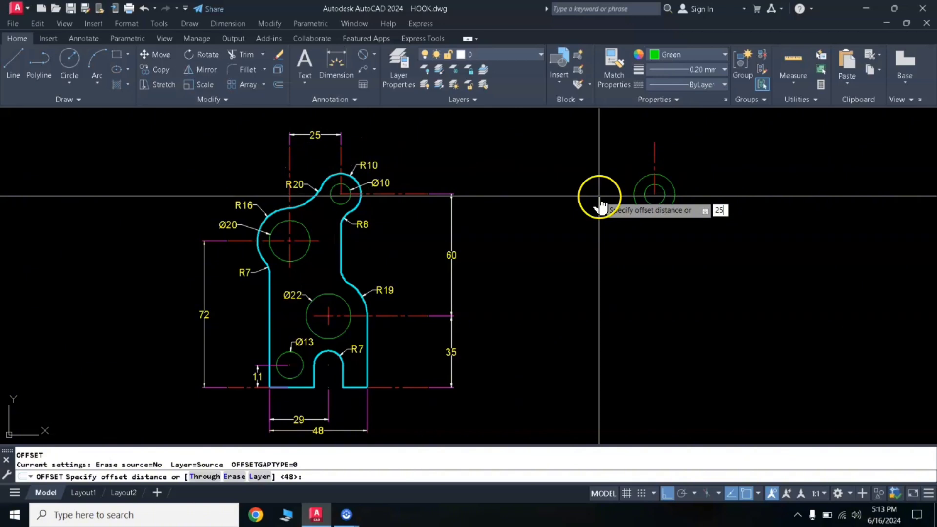
pyautogui.press('Return')
pyautogui.click(654, 154)
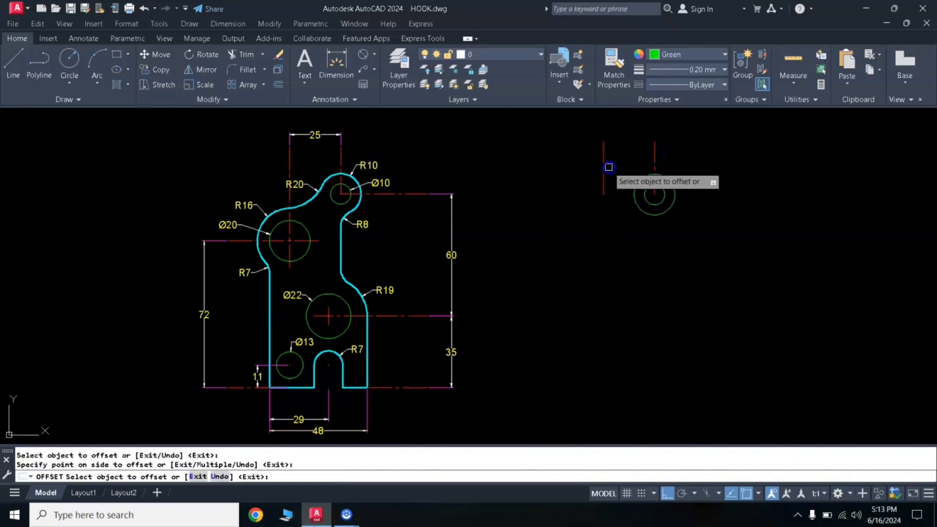
pyautogui.click(606, 163)
pyautogui.press('Return')
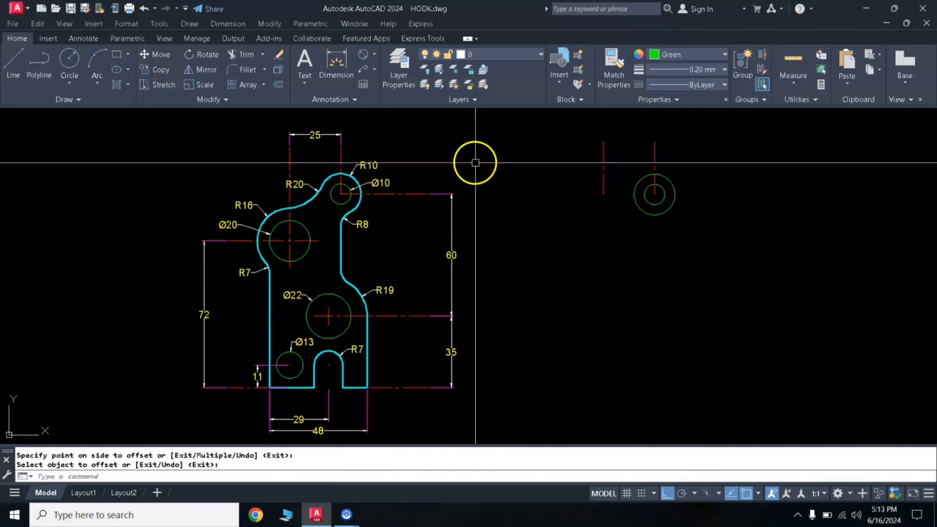
# - Dimension the horizontal distance between the upper ends of the two new vertical centerlines
pyautogui.click(343, 58)
pyautogui.click(604, 142)
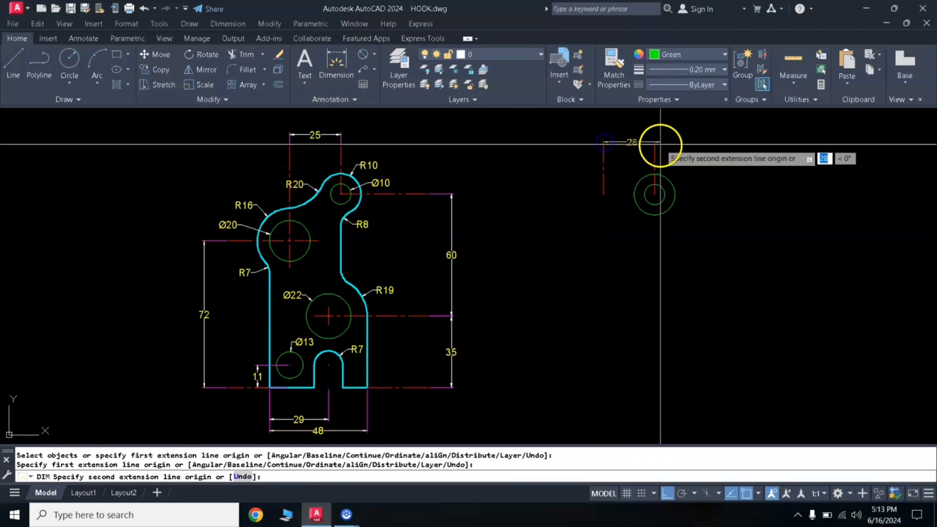
pyautogui.click(654, 142)
pyautogui.click(653, 130)
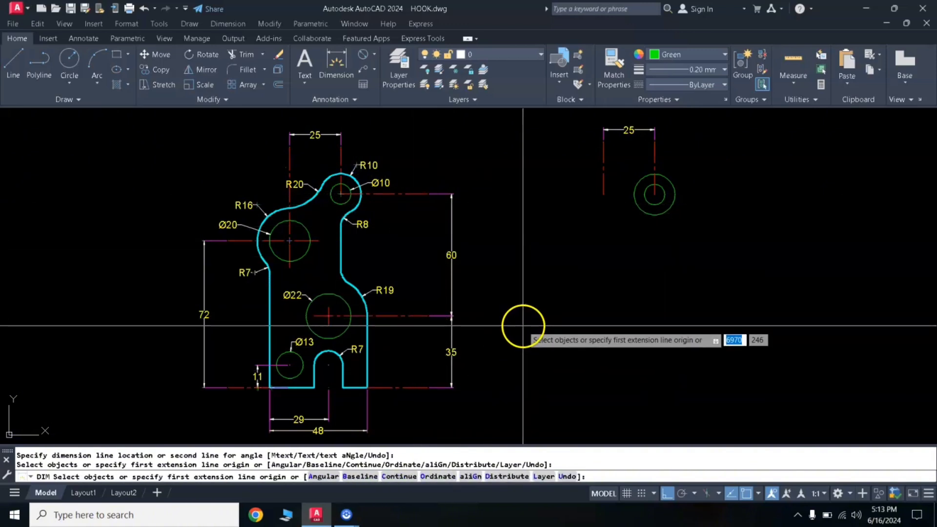
pyautogui.press('Escape')
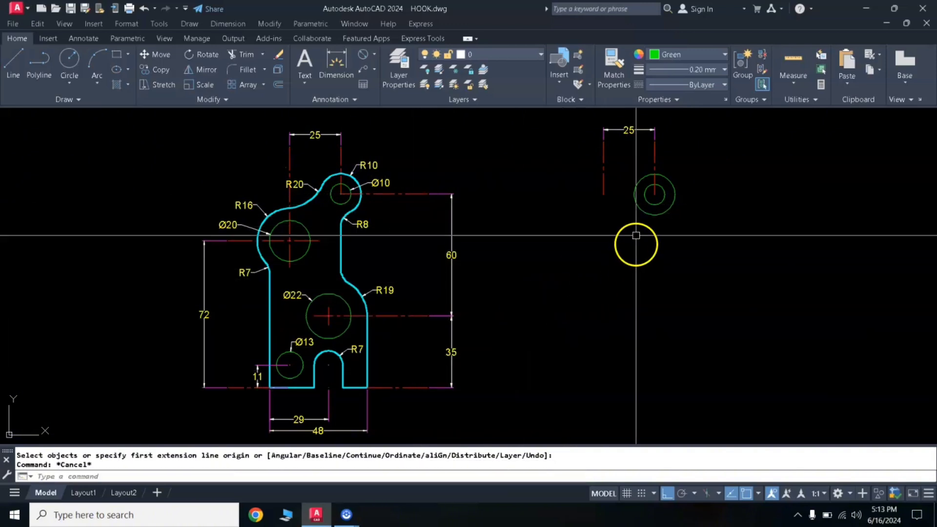
# - Draw a horizontal line to the right from the centre of the concentric circles, ending outside the outer circle
pyautogui.write('l')
pyautogui.press('Return')
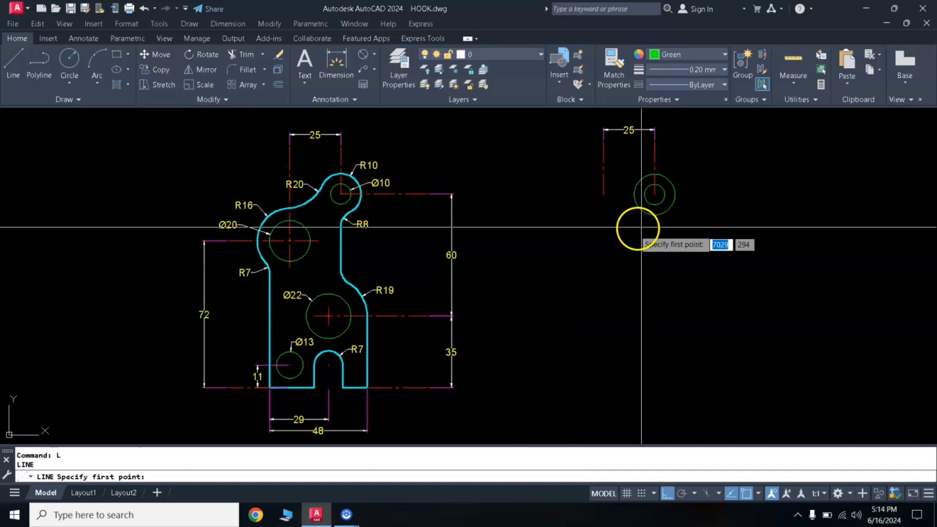
pyautogui.click(654, 194)
pyautogui.click(717, 198)
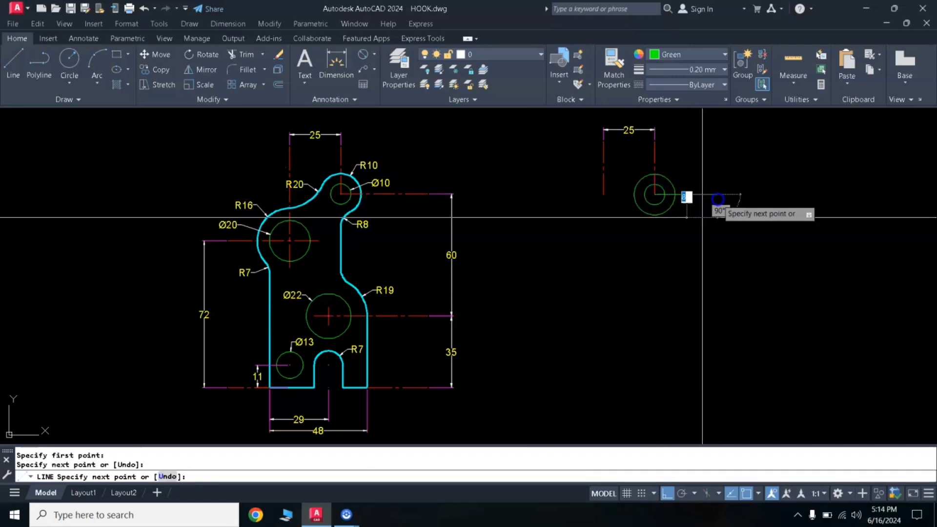
# - Match the new horizontal line's properties to the vertical centerline above the concentric circles
pyautogui.write('ma')
pyautogui.press('Return')
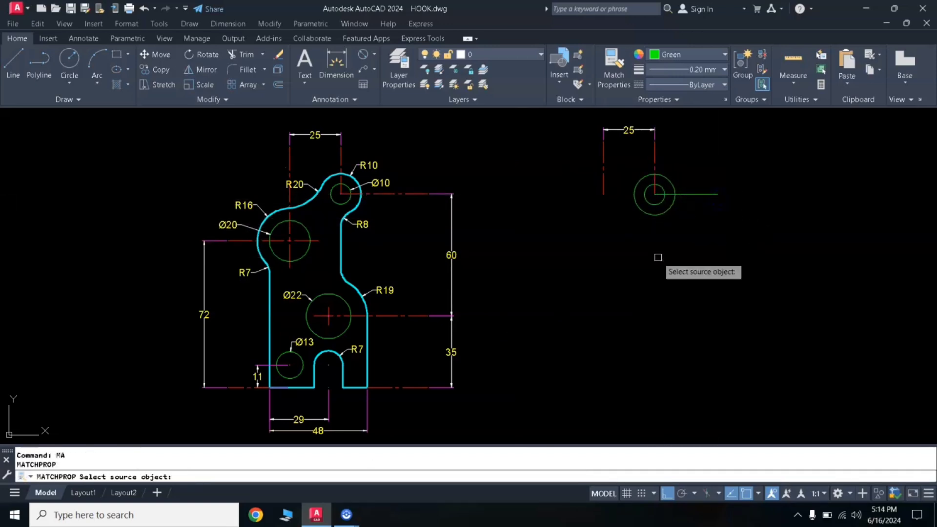
pyautogui.click(654, 164)
pyautogui.click(680, 196)
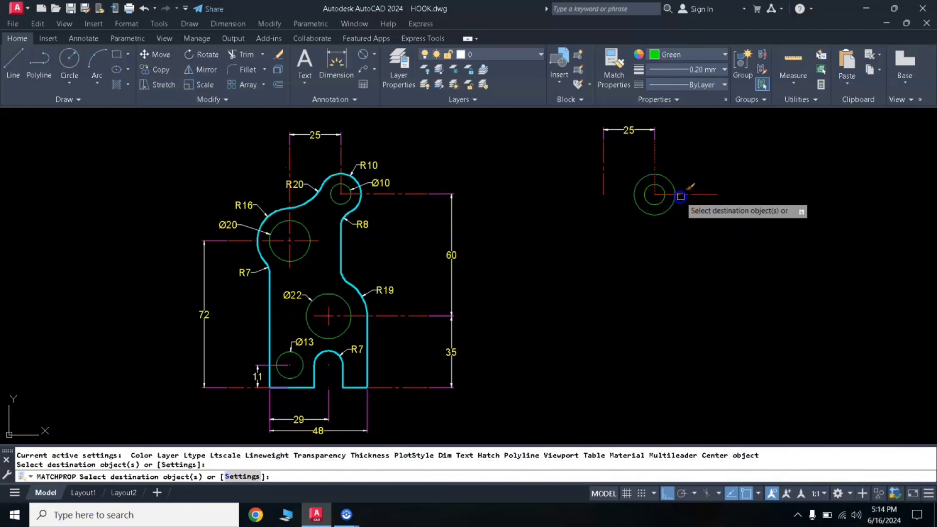
pyautogui.press('Return')
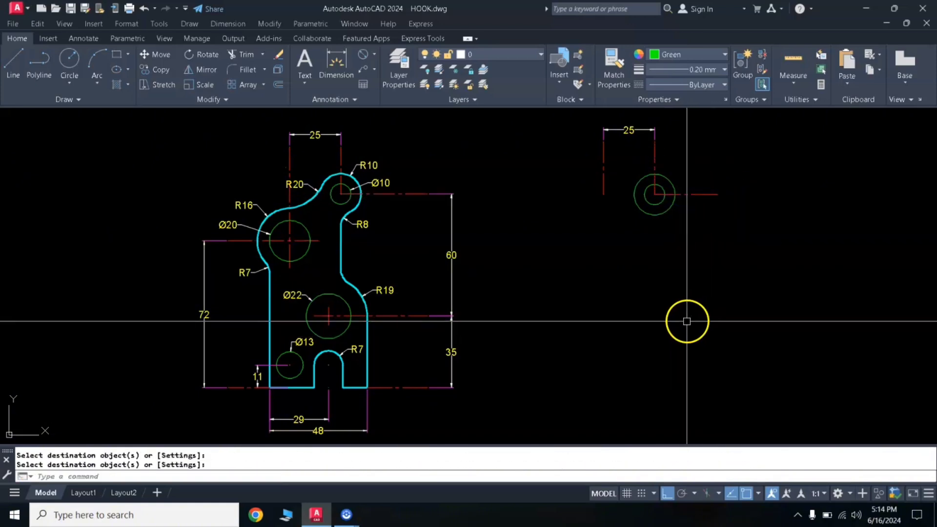
# - Offset the horizontal centerline through the concentric circles 60 downward
pyautogui.press('Return')
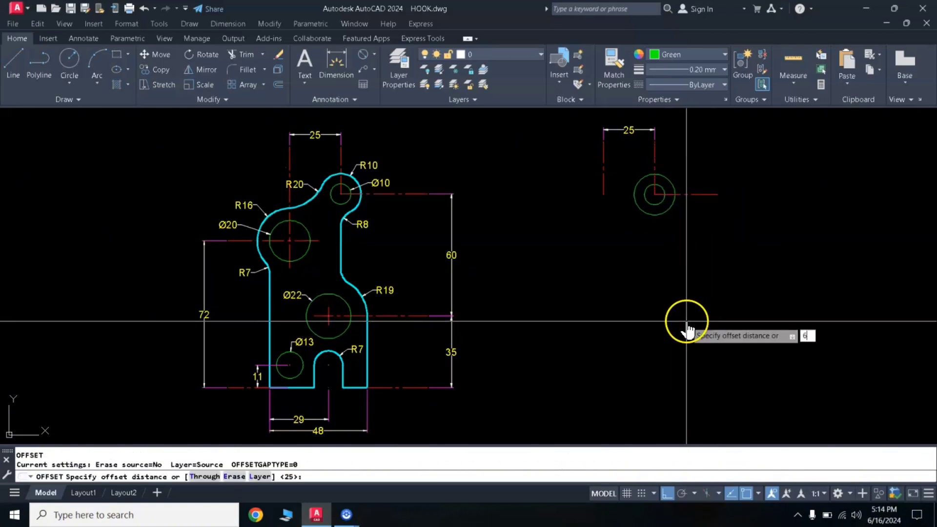
pyautogui.write('60')
pyautogui.press('Return')
pyautogui.click(699, 195)
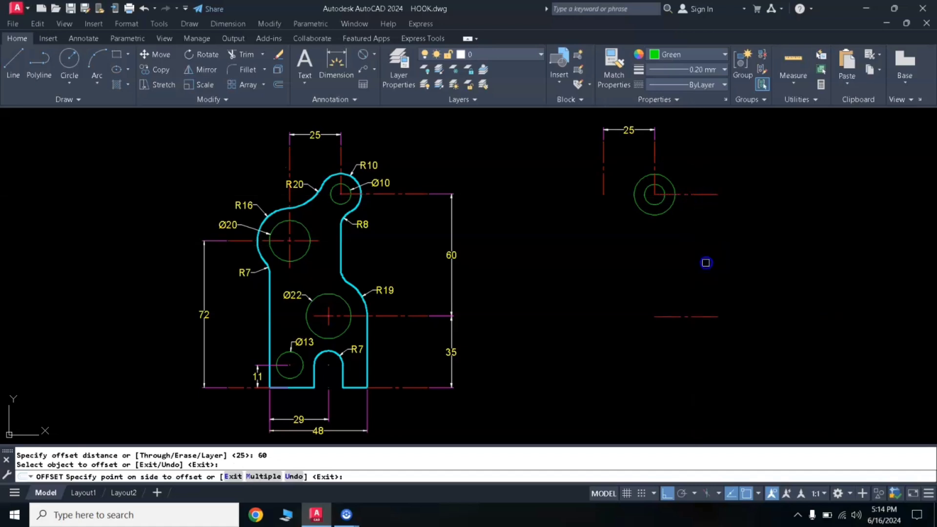
pyautogui.click(705, 262)
pyautogui.press('Return')
# - Offset the lower horizontal centerline another 35 downward for the hook's base level
pyautogui.press('Return')
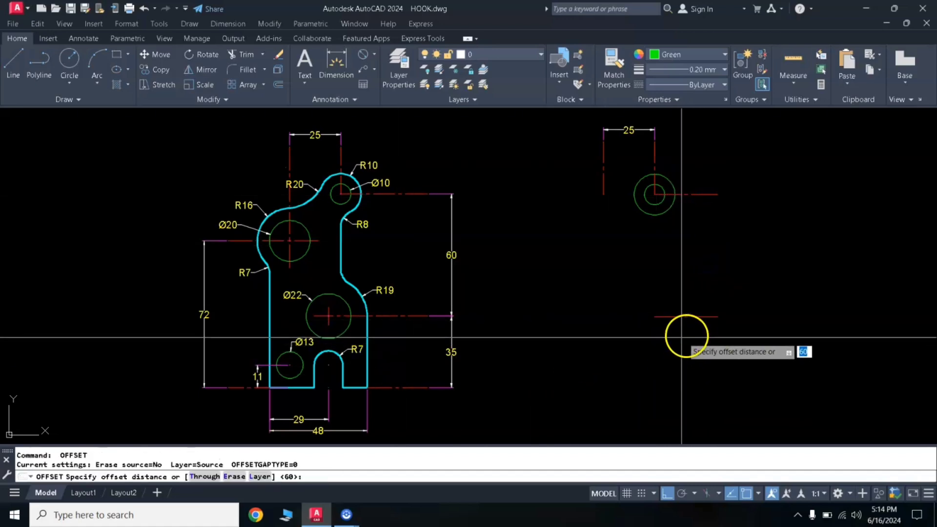
pyautogui.press('Return')
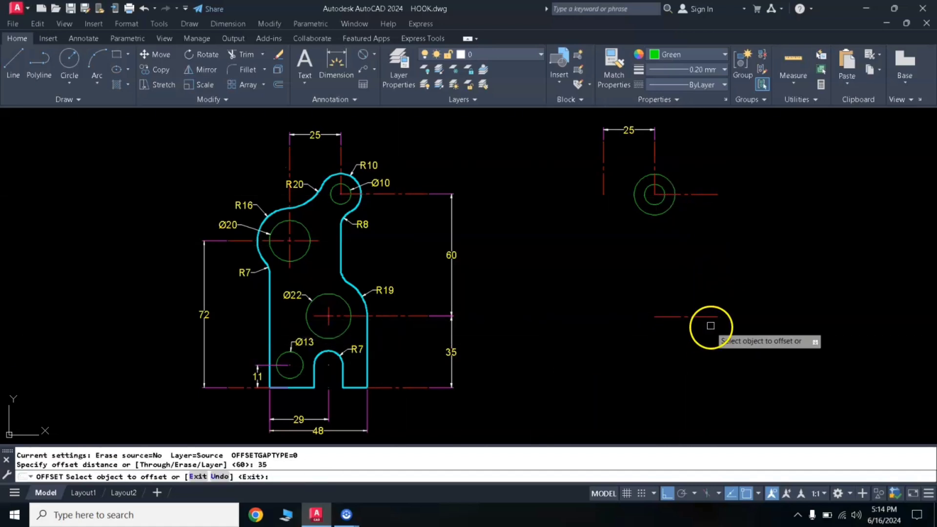
pyautogui.click(710, 316)
pyautogui.click(713, 360)
pyautogui.press('Return')
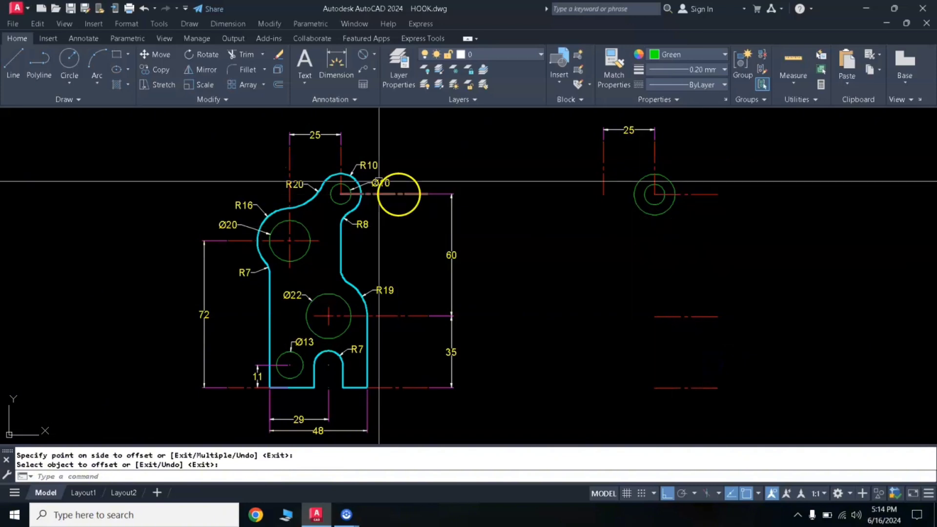
# - Dimension the vertical distance between the upper and middle horizontal centerlines, placing the dimension to their right
pyautogui.click(15, 63)
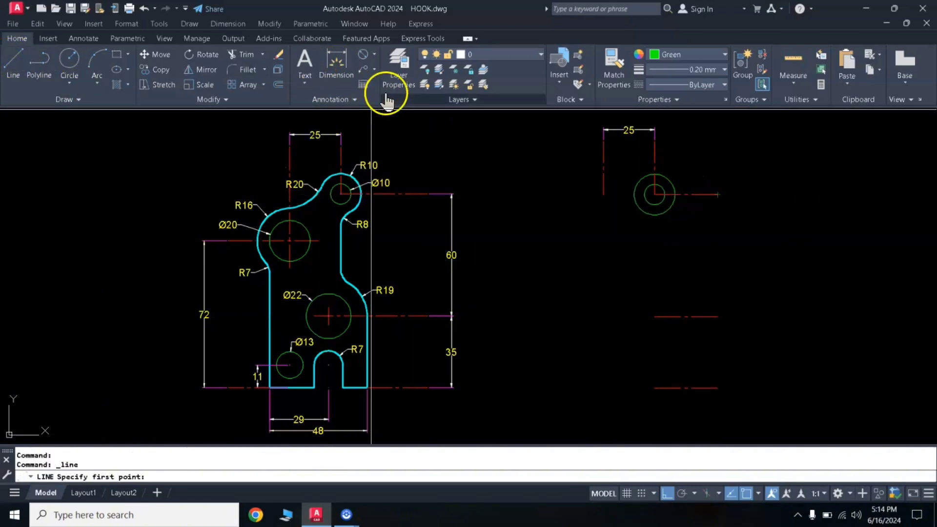
pyautogui.click(336, 61)
pyautogui.click(717, 194)
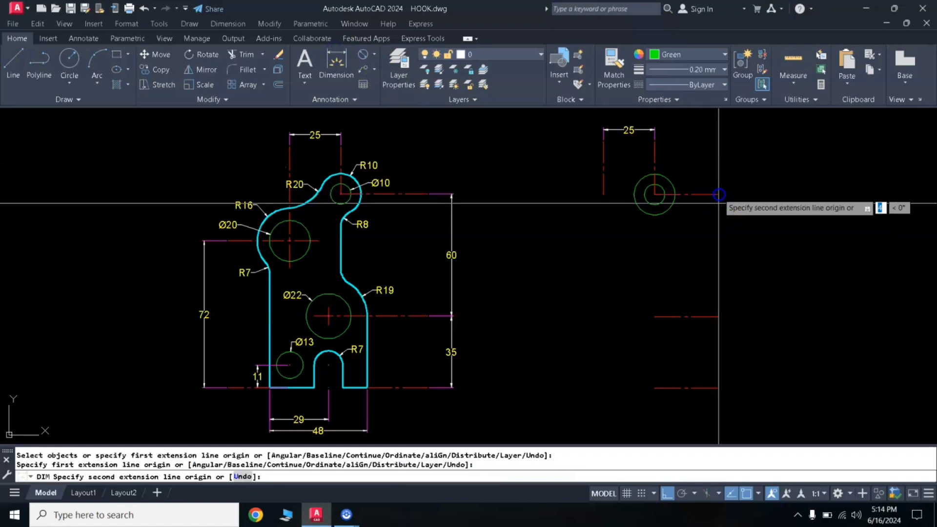
pyautogui.click(718, 315)
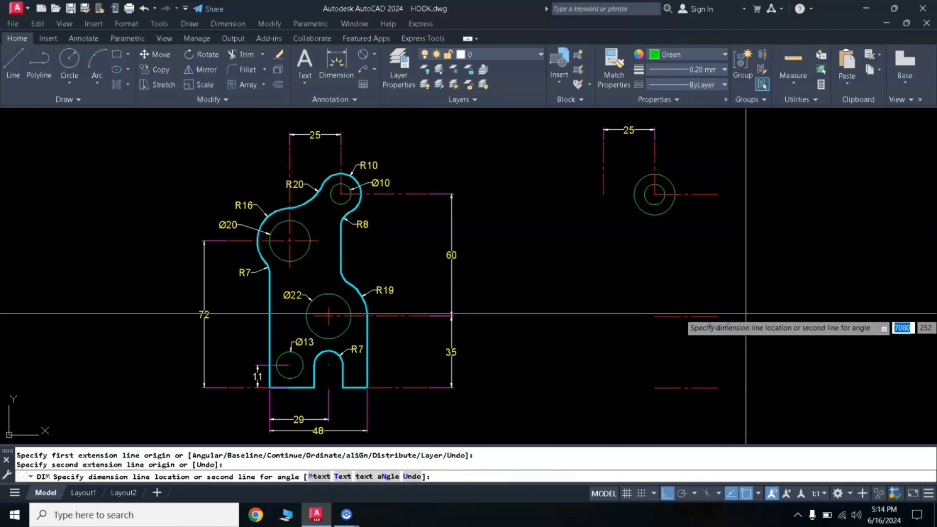
pyautogui.click(750, 313)
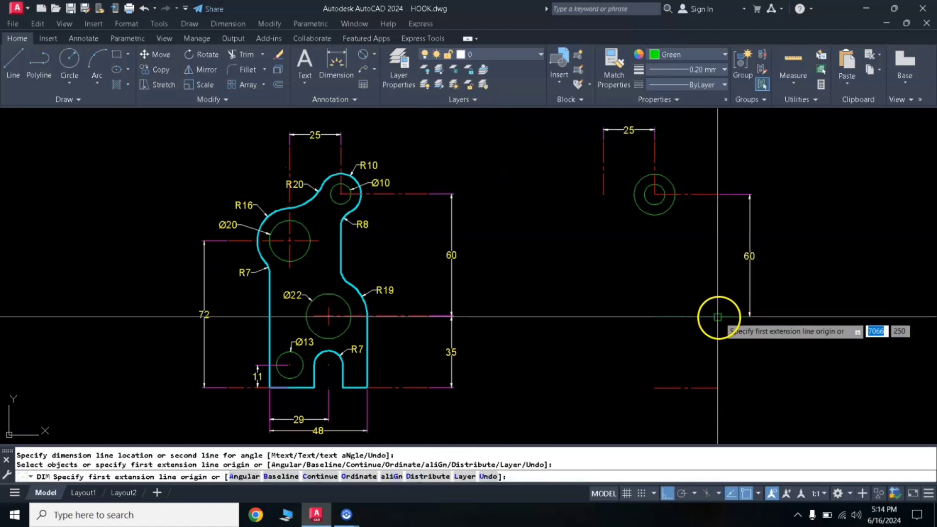
# - Dimension the vertical distance between the middle and lowest horizontal centerlines, in line with the dimension above
pyautogui.click(717, 316)
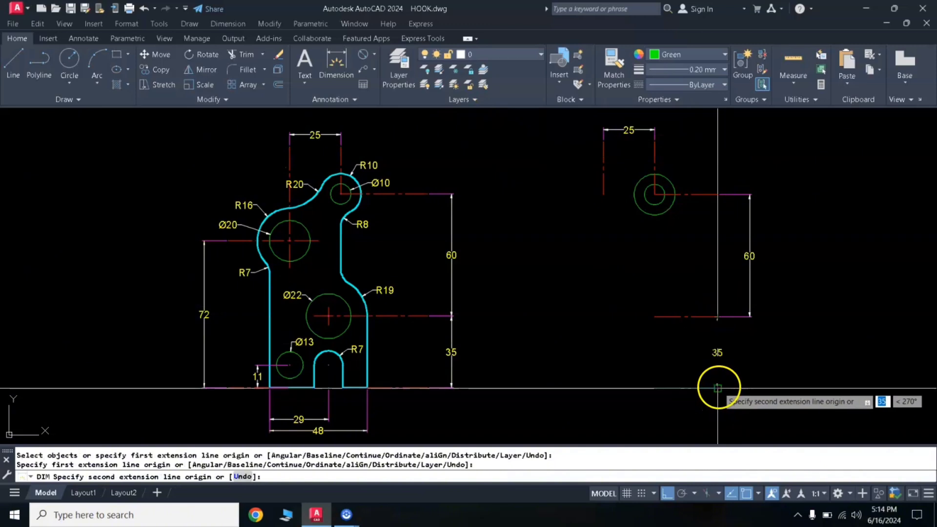
pyautogui.click(717, 388)
pyautogui.click(751, 316)
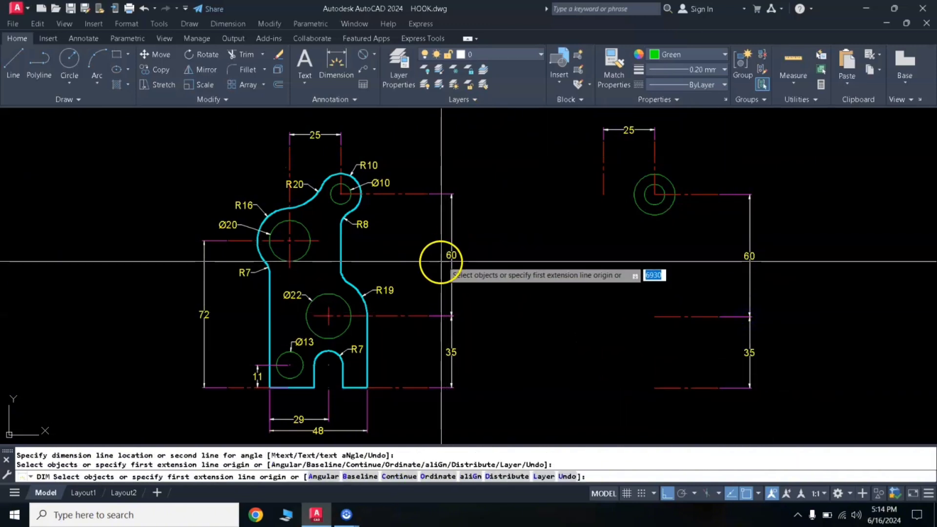
pyautogui.press('Return')
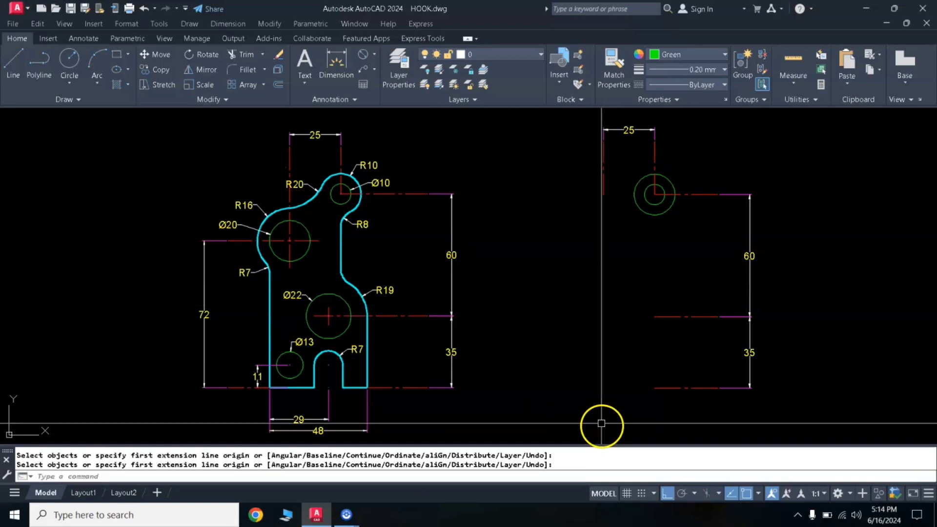
pyautogui.press('Escape')
# - Stretch the left end of the lowest horizontal centerline leftward, well past the vertical centerline at the end of the 25 dimension
pyautogui.click(647, 394)
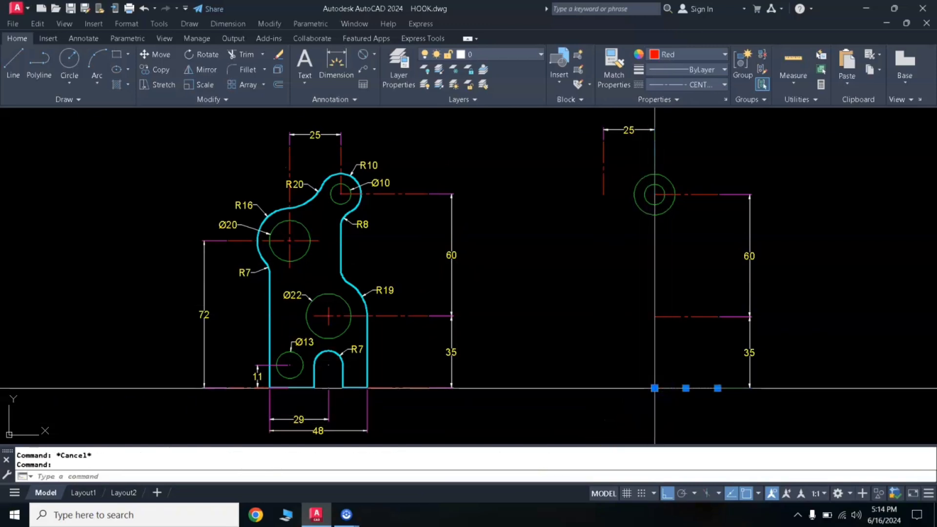
pyautogui.moveTo(654, 389); pyautogui.dragTo(541, 392)
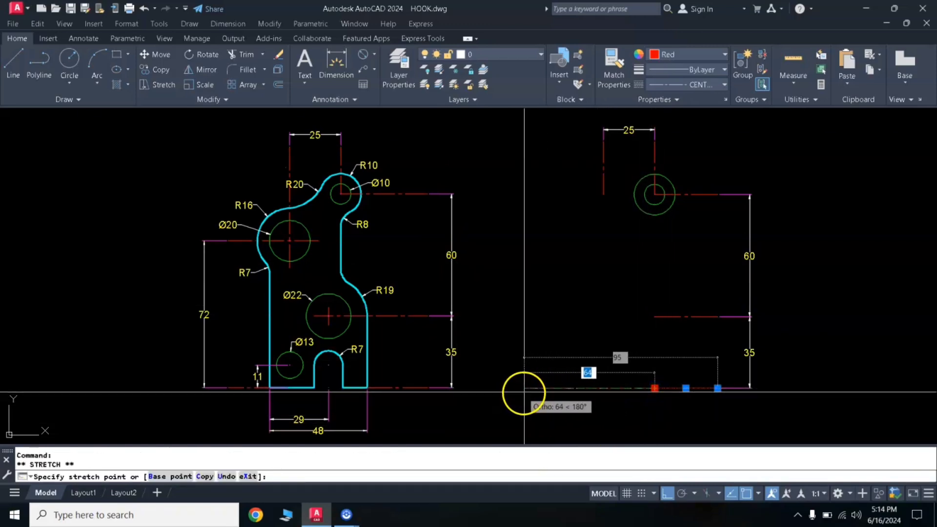
pyautogui.click(538, 388)
pyautogui.press('Escape')
pyautogui.press('Escape')
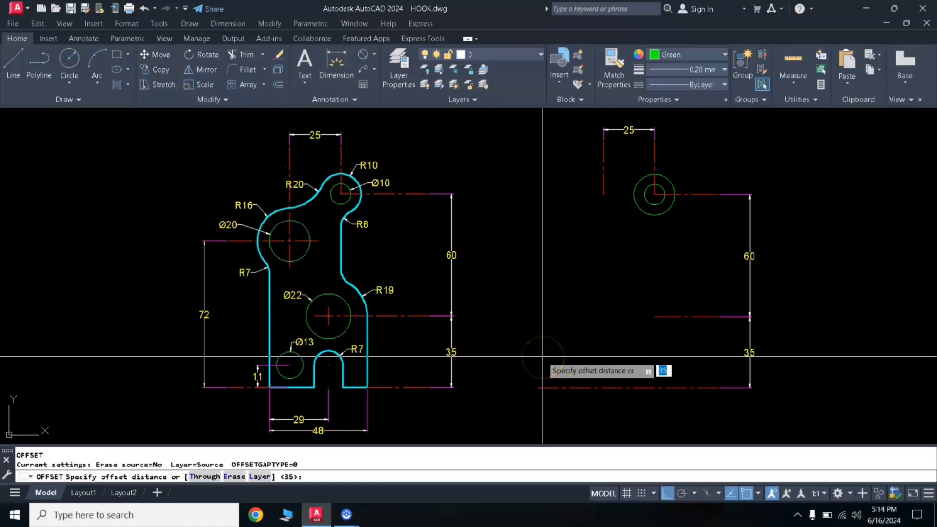
# - Offset the lowest horizontal centerline 72 upward
pyautogui.press('Return')
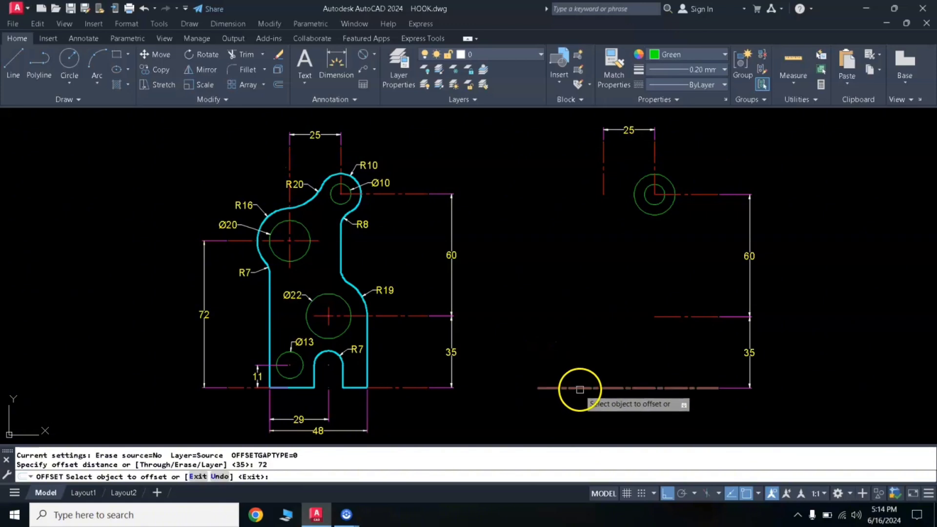
pyautogui.click(580, 389)
pyautogui.click(569, 325)
pyautogui.press('Return')
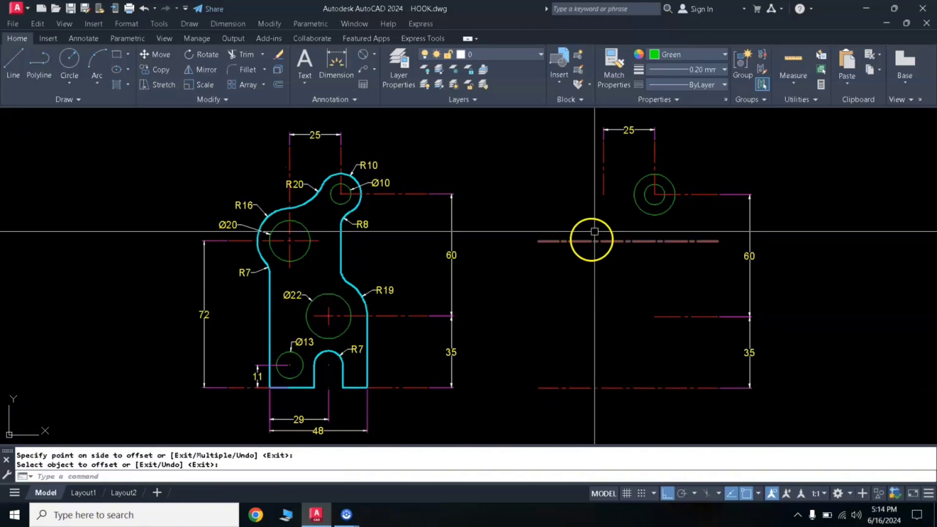
# - Stretch the lower end of the left vertical centerline down to just below the new offset horizontal centerline
pyautogui.click(604, 180)
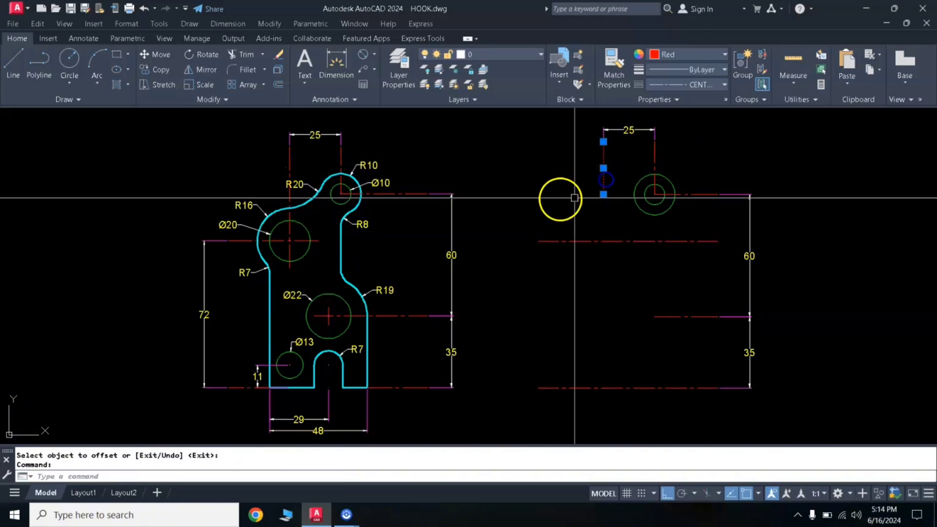
pyautogui.click(604, 194)
pyautogui.click(600, 251)
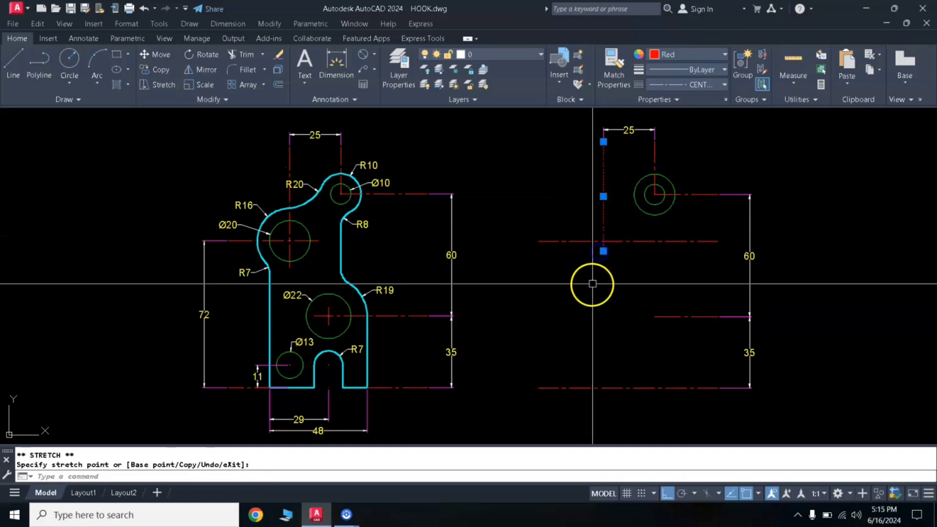
pyautogui.press('Escape')
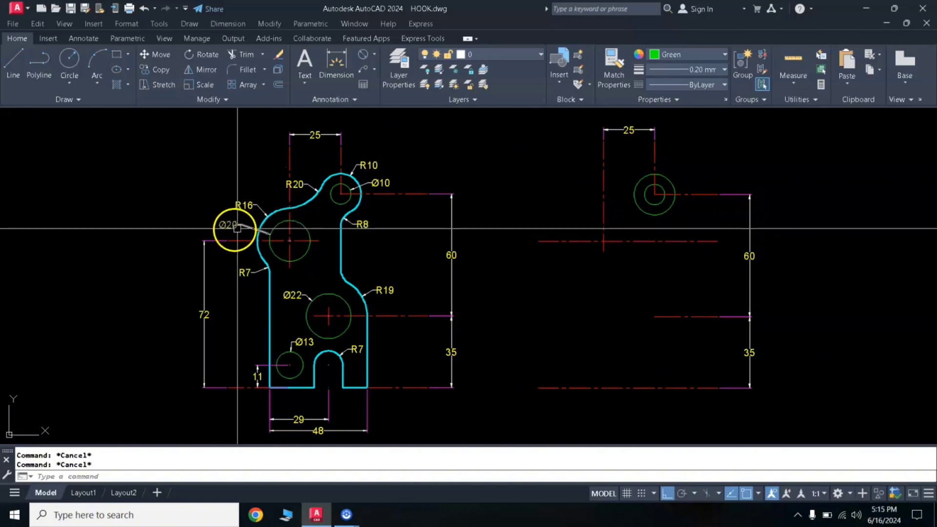
# - Draw a circle of diameter 20 centered where the left vertical centerline crosses the offset horizontal centerline
pyautogui.write('c')
pyautogui.press('Return')
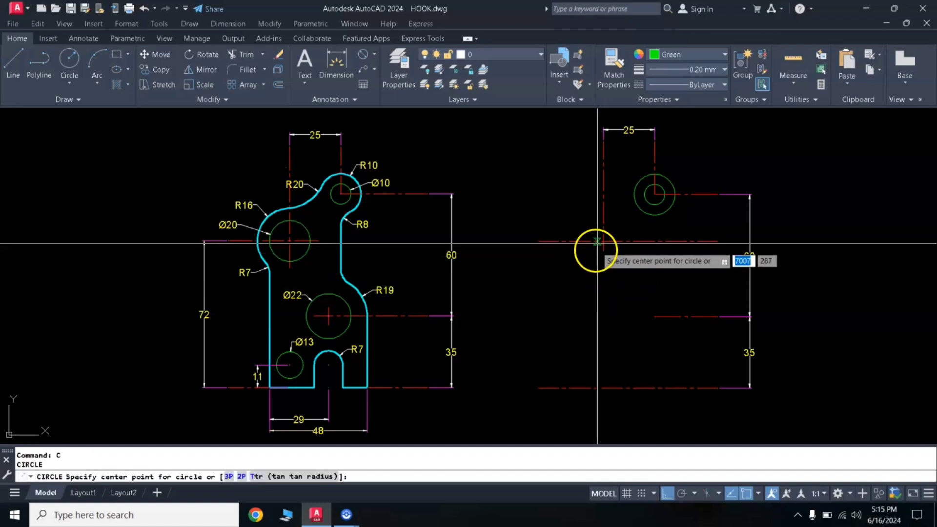
pyautogui.click(603, 241)
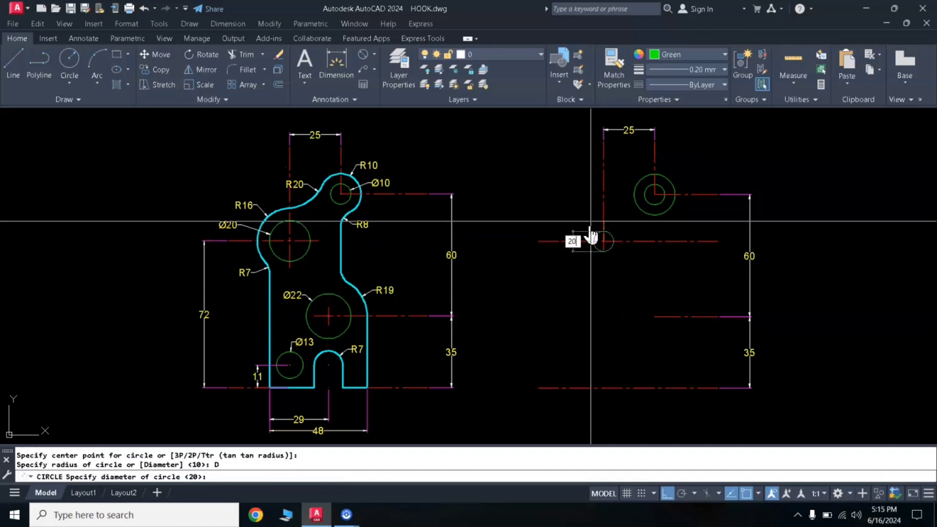
pyautogui.press('Return')
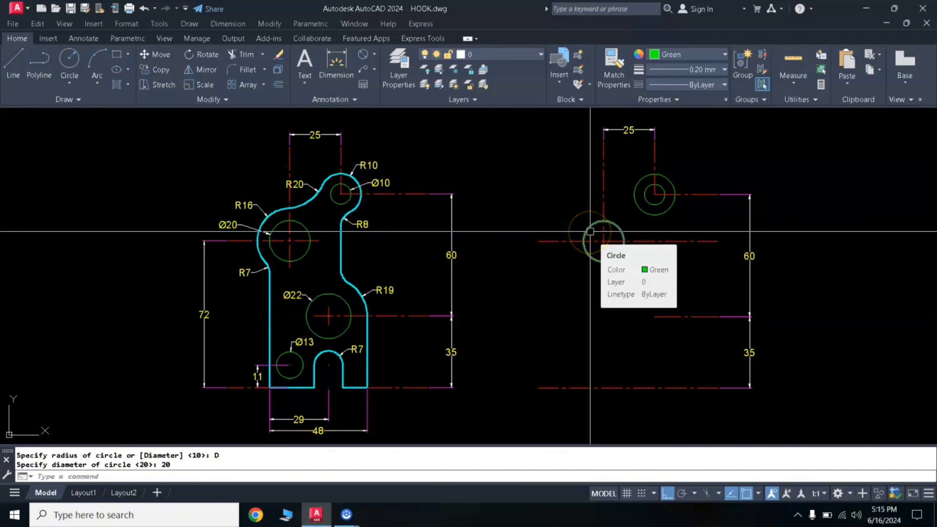
# - Dimension the vertical distance from the lowest centerline to the centerline through the diameter 20 circle, placing it left of their ends
pyautogui.click(335, 69)
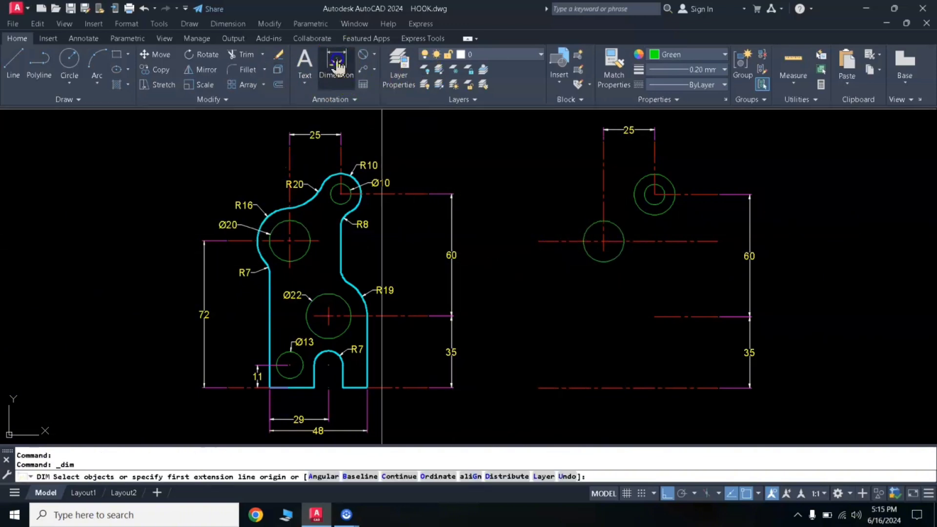
pyautogui.click(538, 389)
pyautogui.click(539, 241)
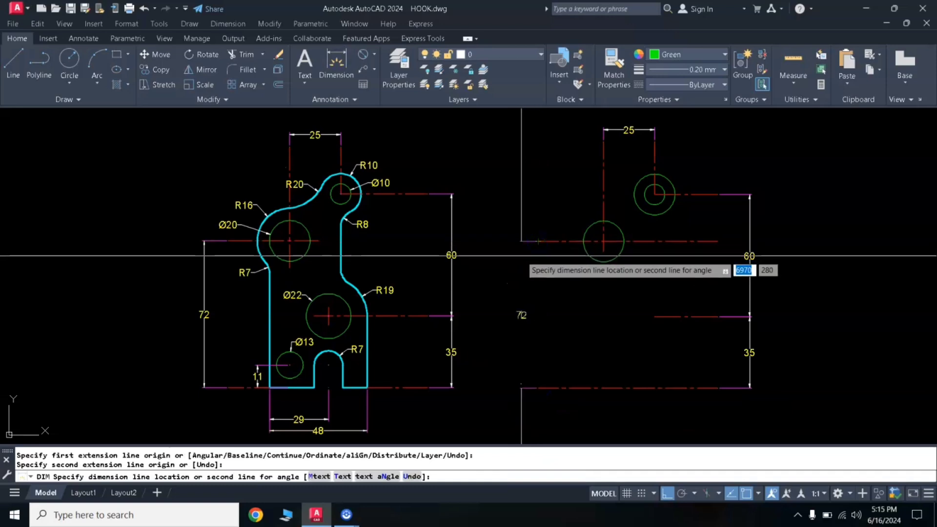
pyautogui.click(521, 255)
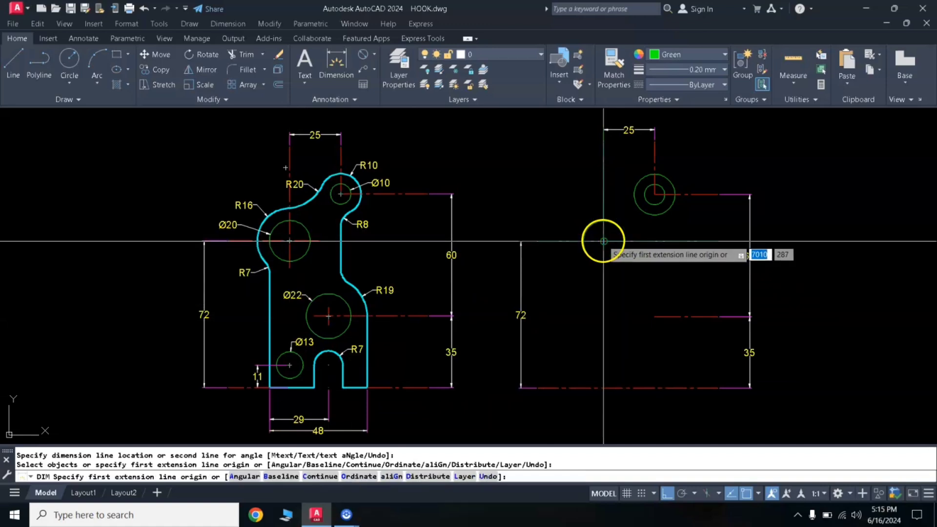
pyautogui.press('Return')
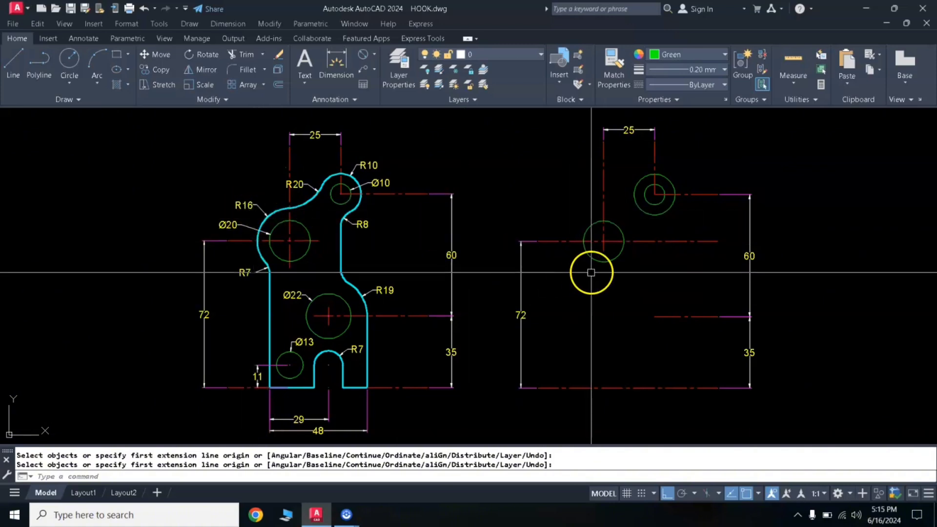
pyautogui.press('Escape')
# - Draw a concentric circle of radius 16 around the diameter 20 circle
pyautogui.write('c')
pyautogui.press('Return')
pyautogui.click(604, 241)
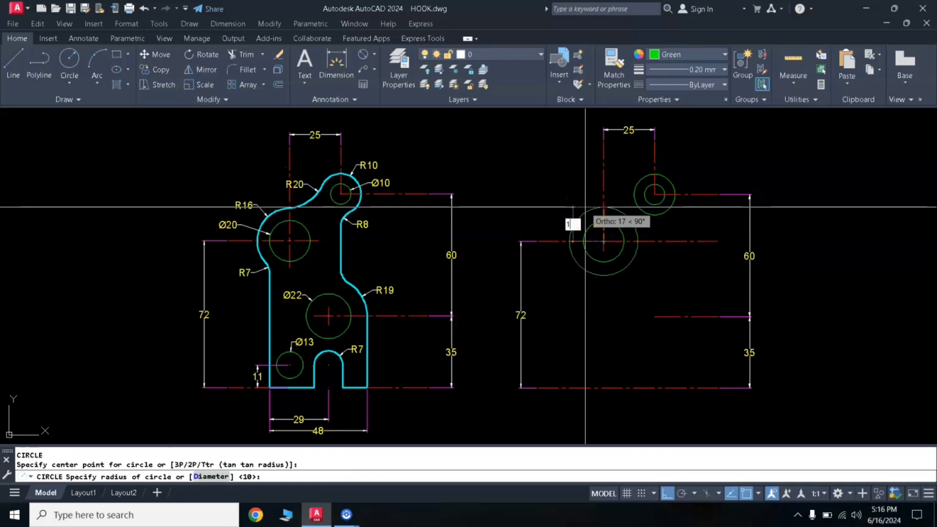
pyautogui.press('Return')
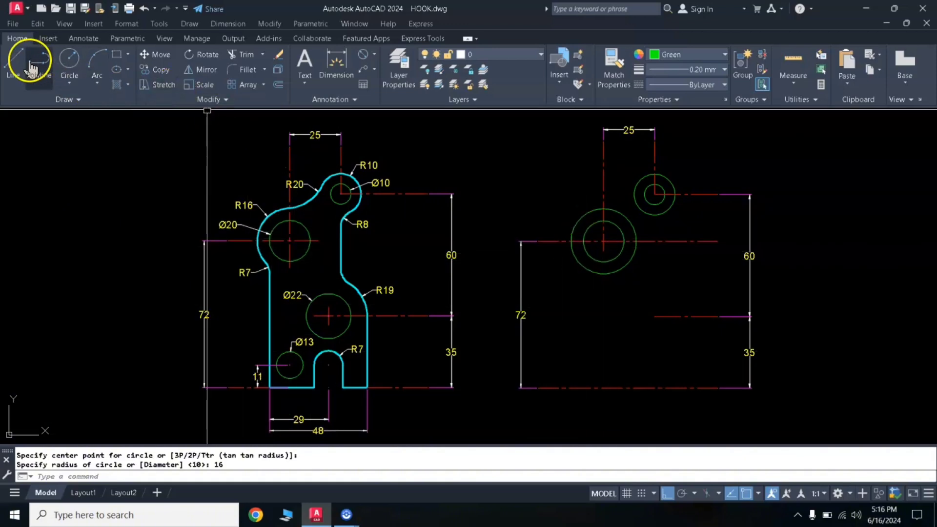
# - Draw a vertical line from the diameter 20 circle's left quadrant down to the lowest centerline, and offset it 29 to the right
pyautogui.click(16, 66)
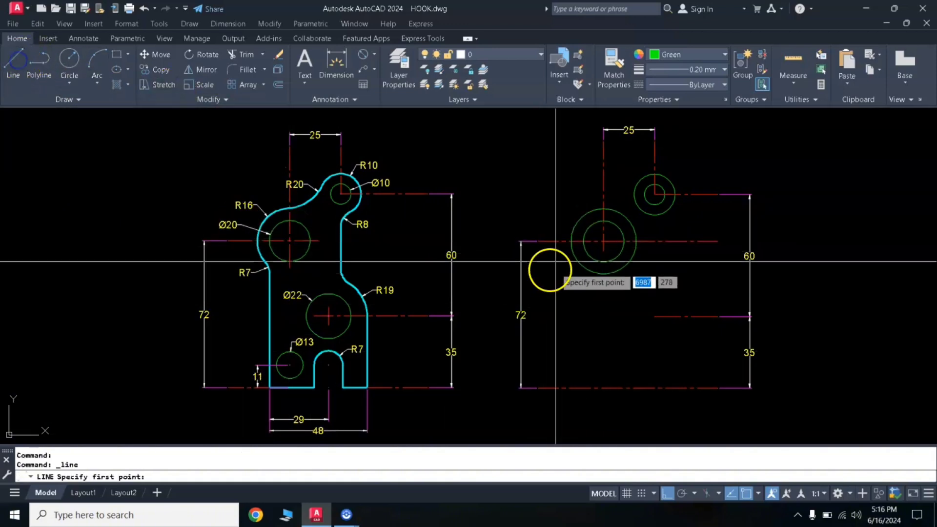
pyautogui.click(583, 241)
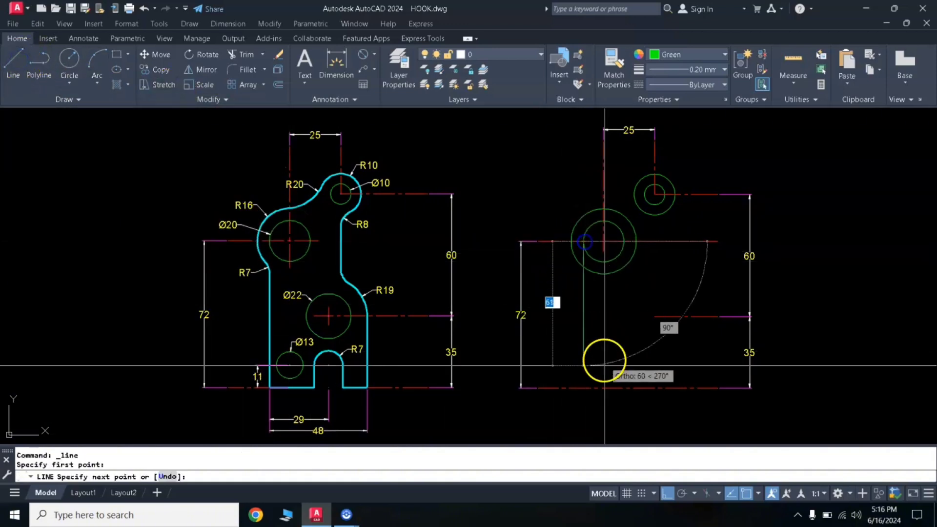
pyautogui.click(584, 388)
pyautogui.press('Return')
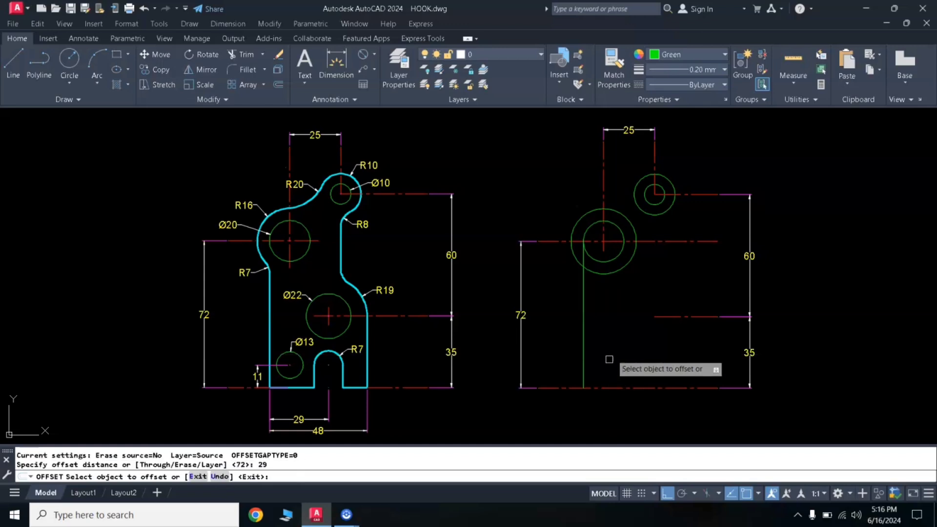
pyautogui.click(583, 346)
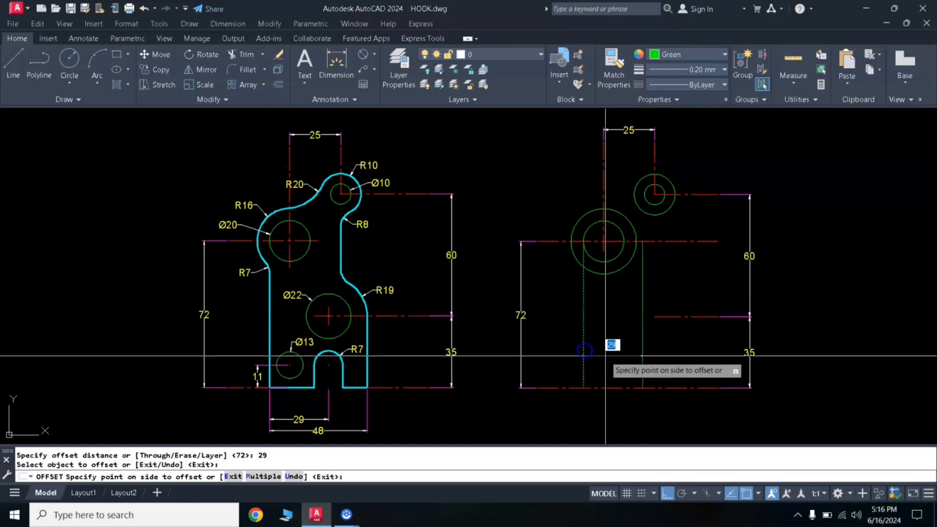
pyautogui.click(616, 371)
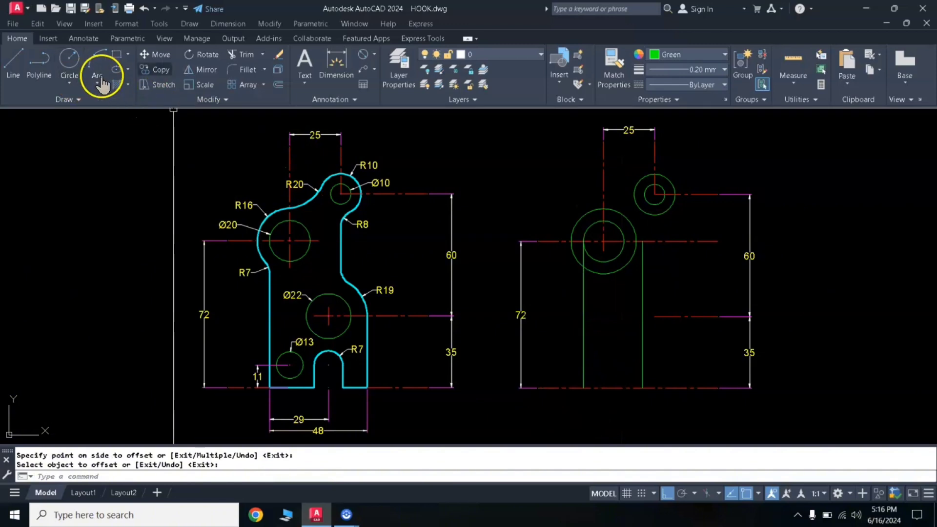
# - Dimension the horizontal distance between the lower ends of the two vertical lines, placing it below the lowest centerline
pyautogui.click(333, 61)
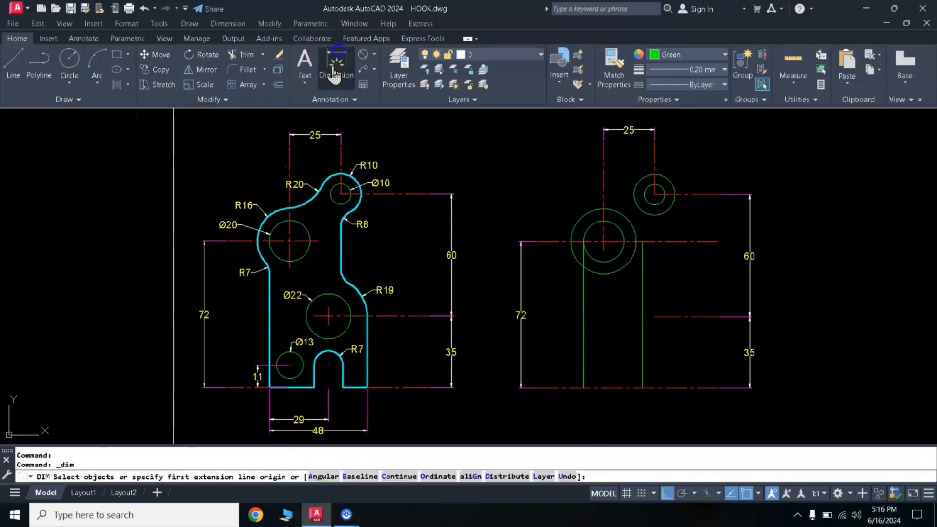
pyautogui.click(583, 389)
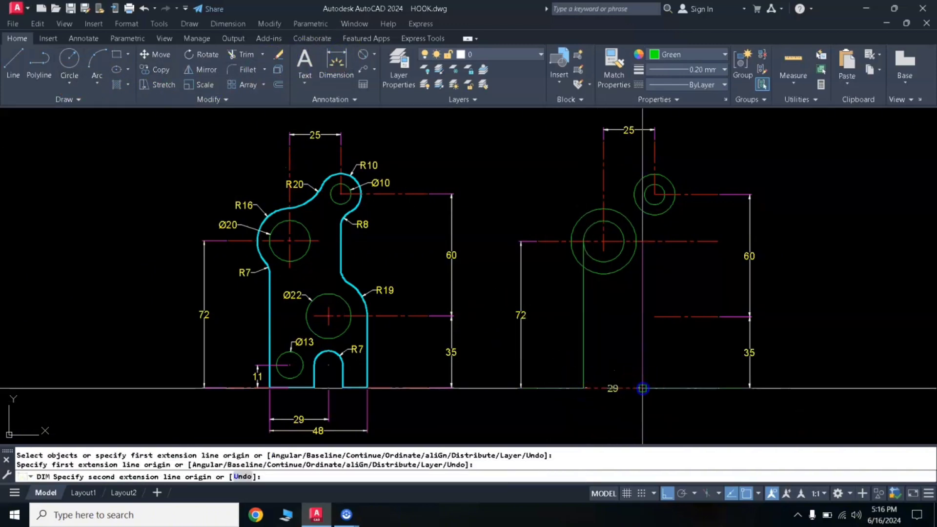
pyautogui.click(643, 389)
pyautogui.click(632, 411)
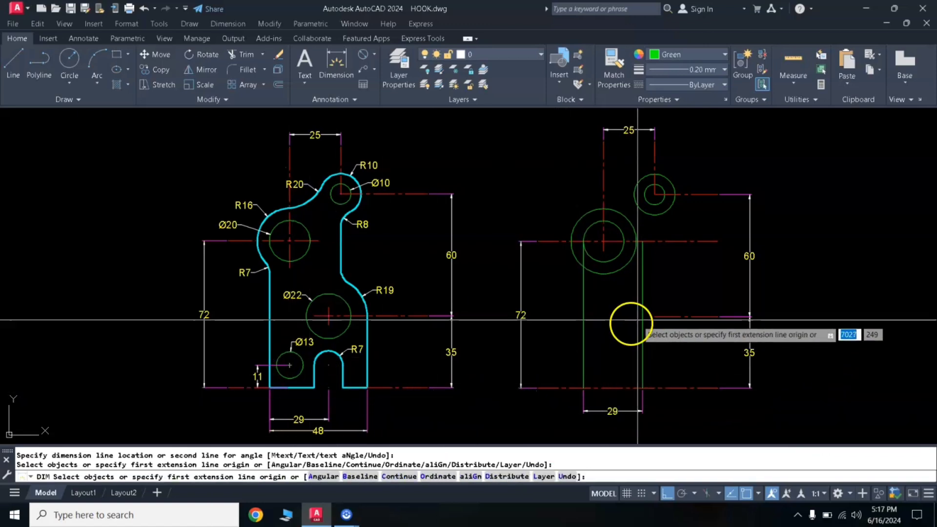
pyautogui.press('Escape')
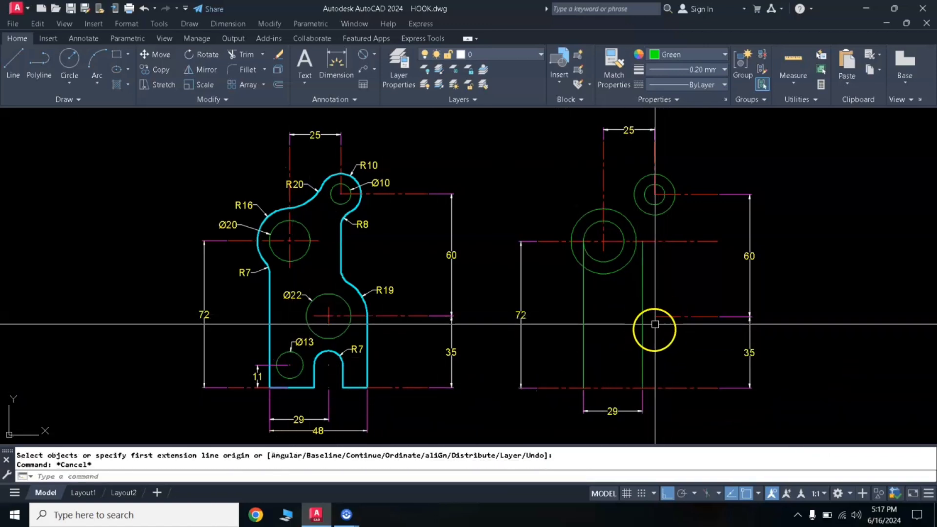
# - Extend the middle horizontal centerline leftward across the offset vertical line, and shorten that line at both ends to about 17 around the crossing
pyautogui.click(658, 318)
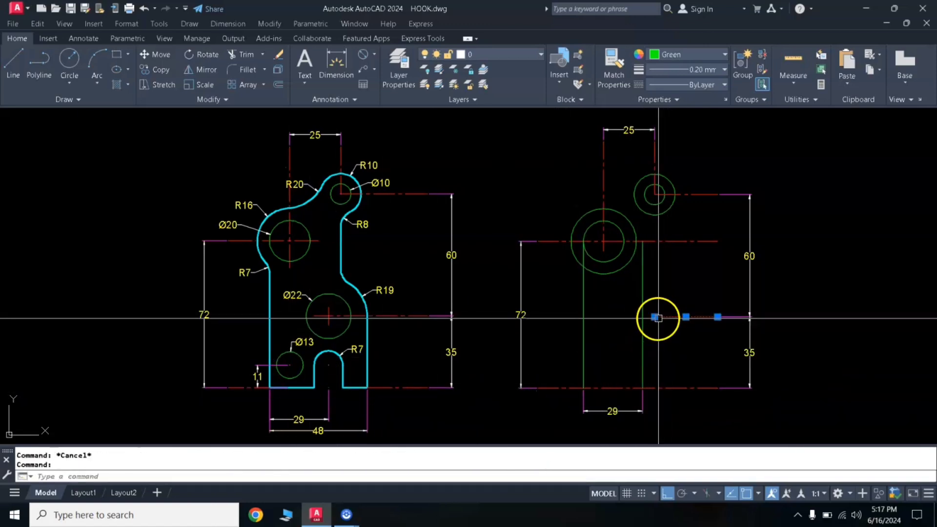
pyautogui.click(625, 320)
pyautogui.click(642, 270)
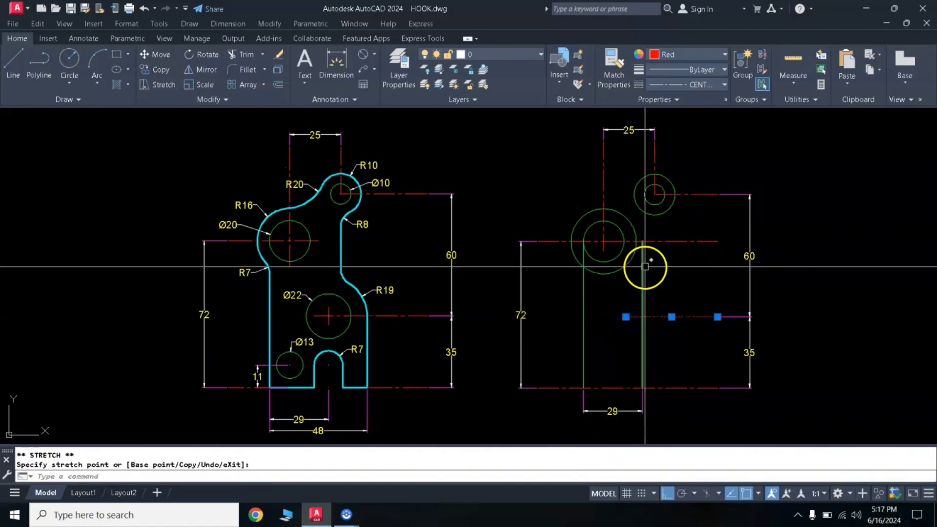
pyautogui.click(642, 241)
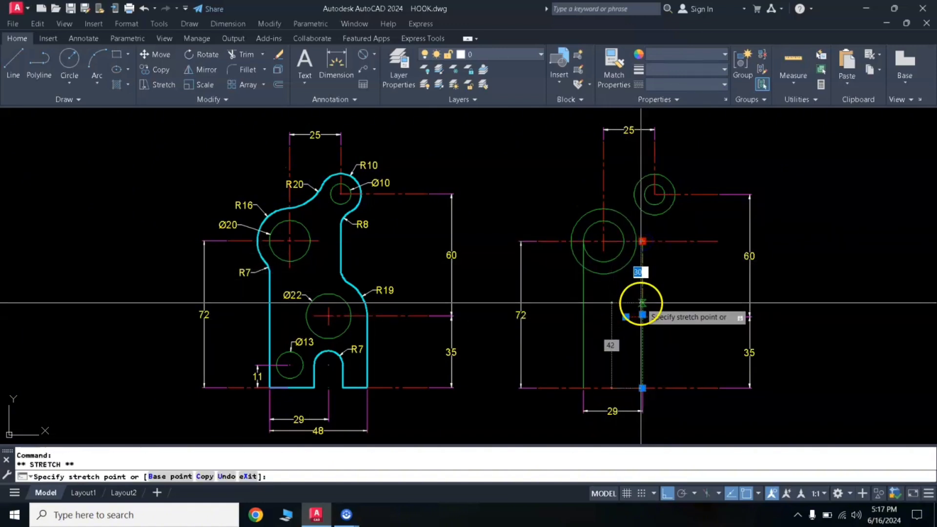
pyautogui.click(642, 303)
pyautogui.press('Escape')
pyautogui.press('Escape')
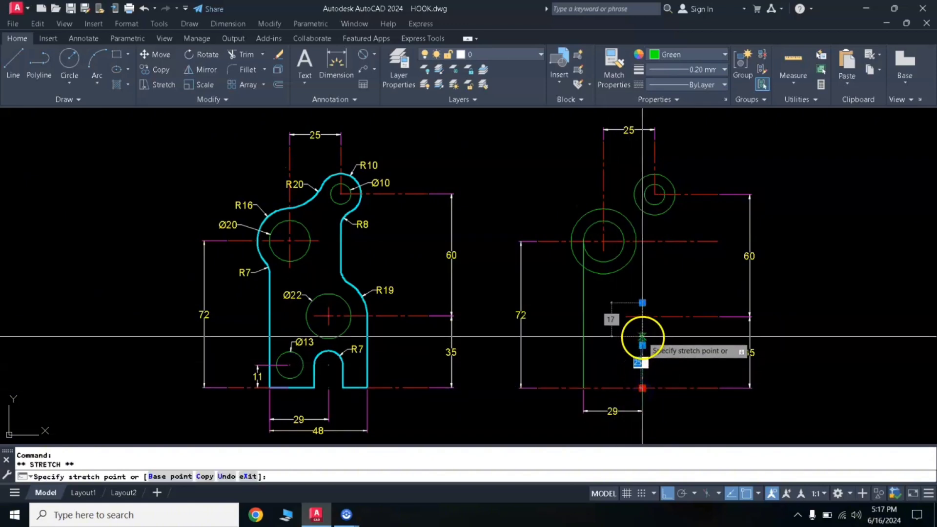
pyautogui.press('Escape')
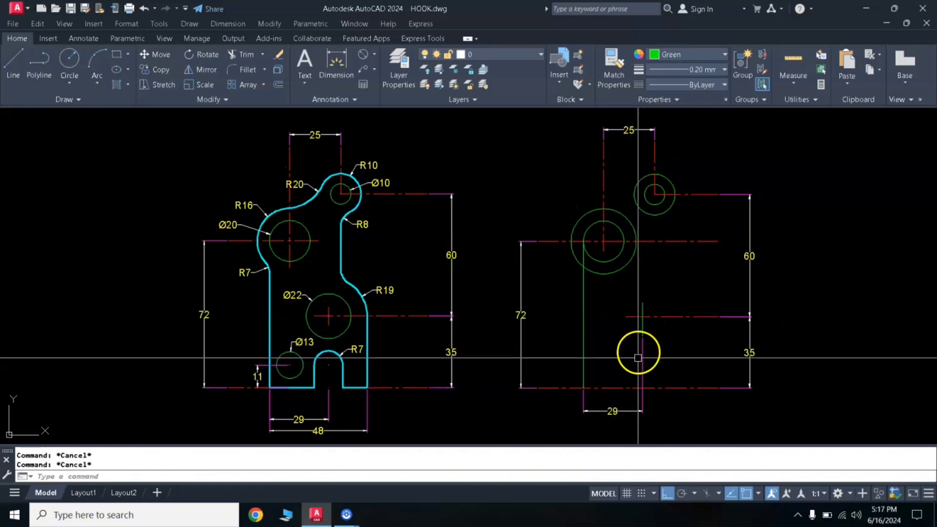
# - Move the right extension line origin of the 29 dimension down to the lowest horizontal centerline
pyautogui.click(642, 336)
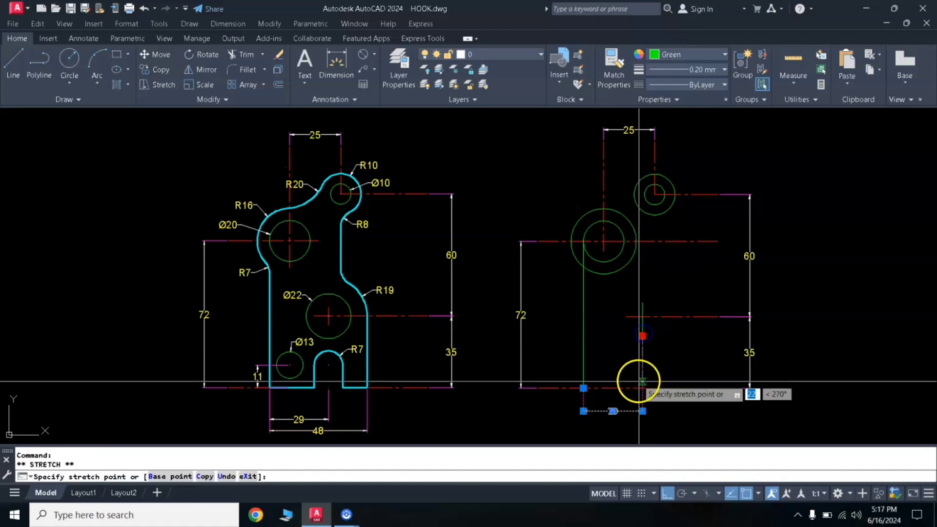
pyautogui.click(642, 388)
pyautogui.press('Escape')
pyautogui.press('Escape')
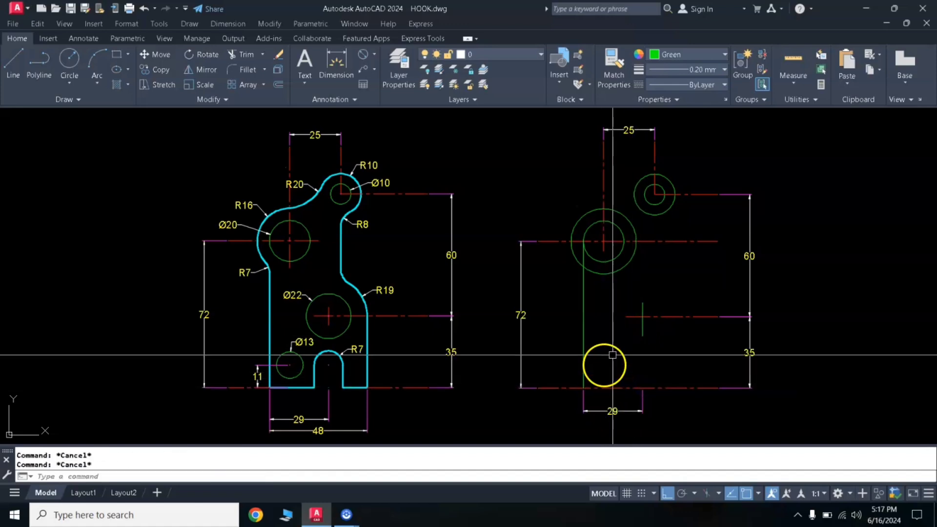
# - Match the properties of the middle horizontal centerline onto the short vertical line crossing it
pyautogui.write('ma')
pyautogui.press('Return')
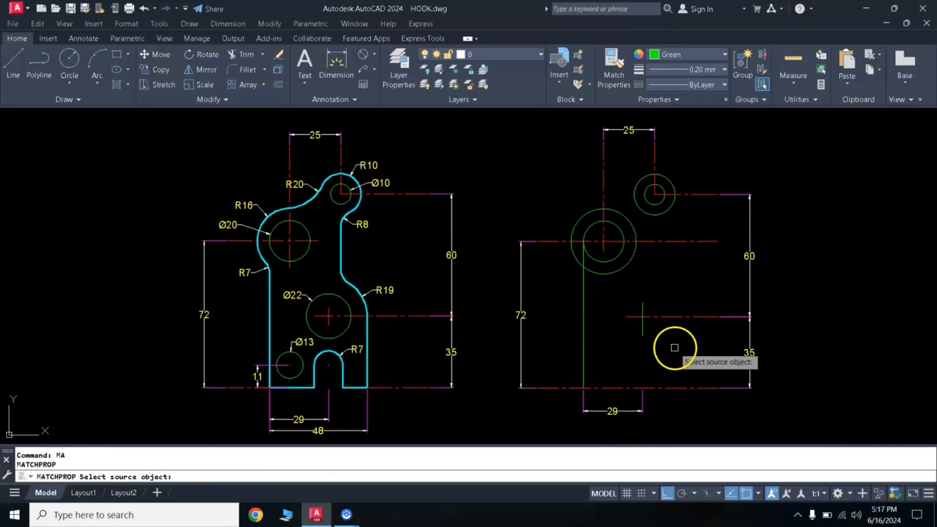
pyautogui.click(668, 317)
pyautogui.click(642, 333)
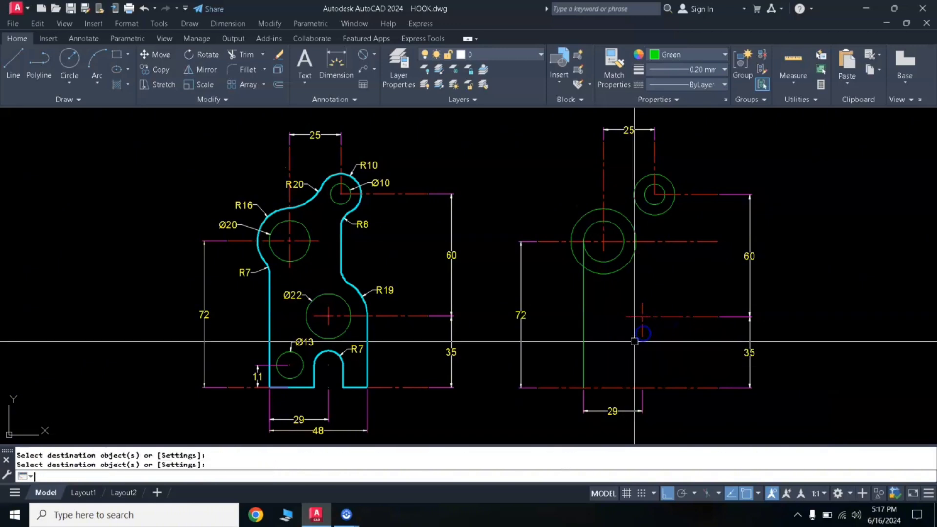
# - Draw a circle of diameter 22 and a concentric circle of radius 19 at the crossing of the middle horizontal and short vertical centerlines
pyautogui.press('Return')
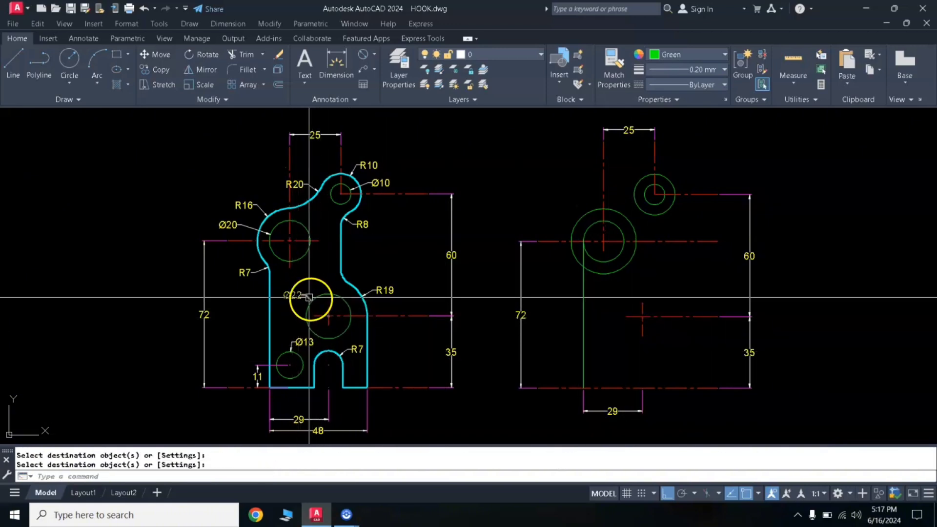
pyautogui.write('c')
pyautogui.press('Return')
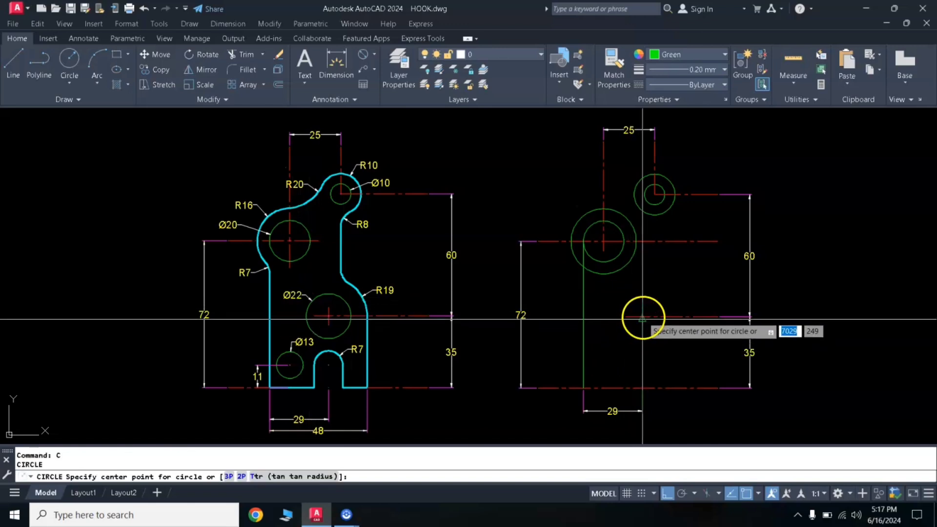
pyautogui.click(642, 317)
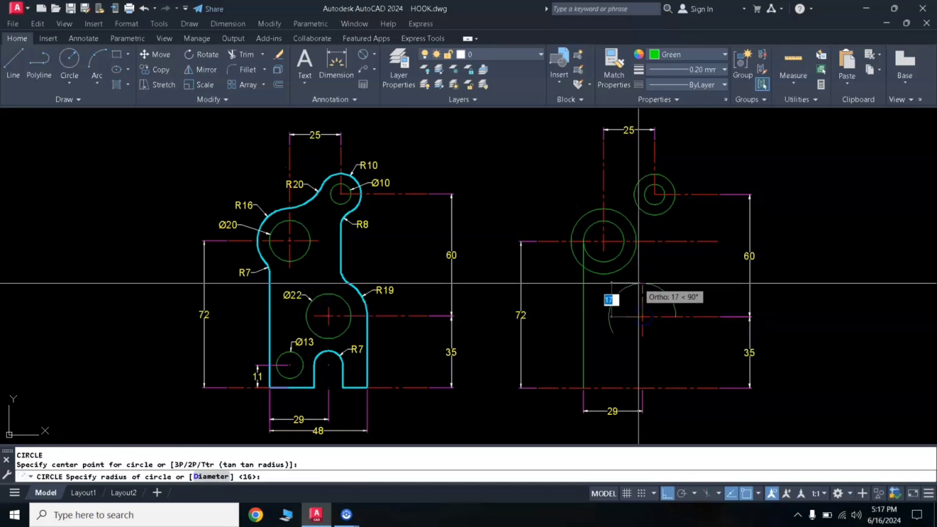
pyautogui.write('d')
pyautogui.press('Return')
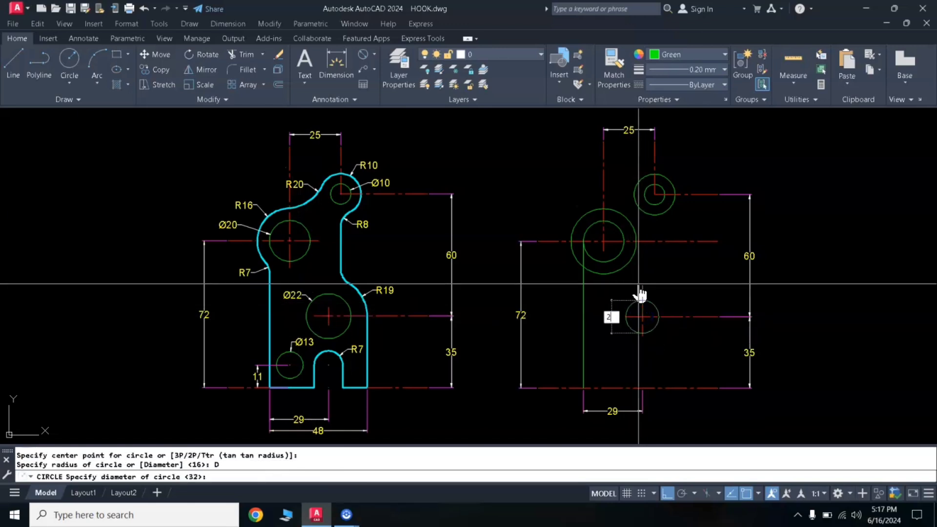
pyautogui.press('Return')
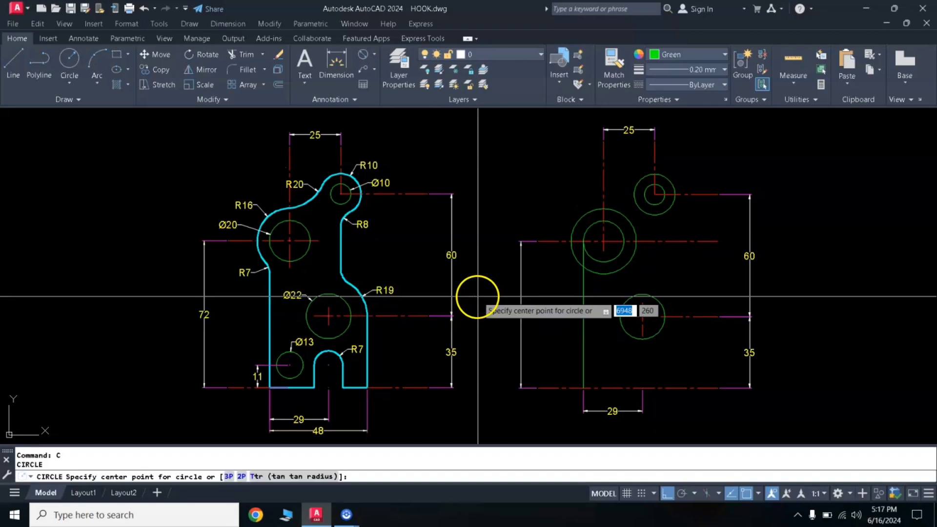
pyautogui.click(642, 317)
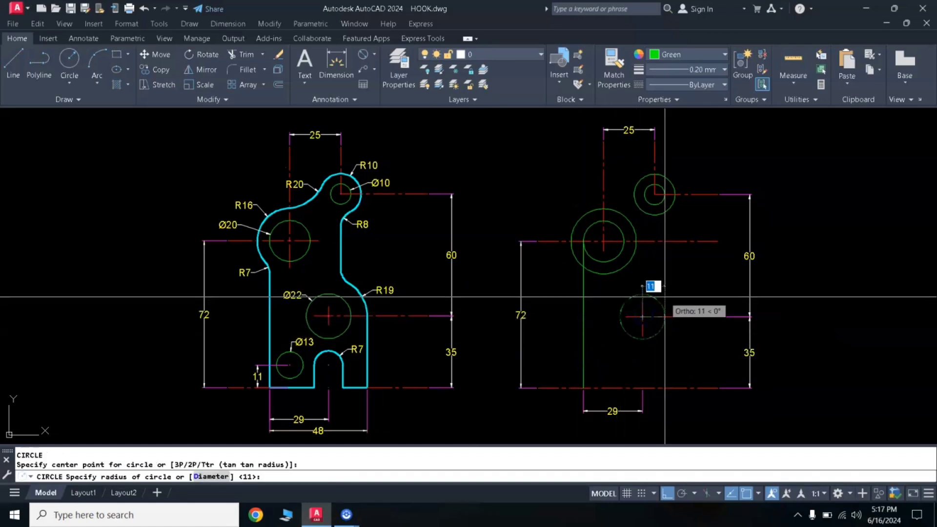
pyautogui.press('Return')
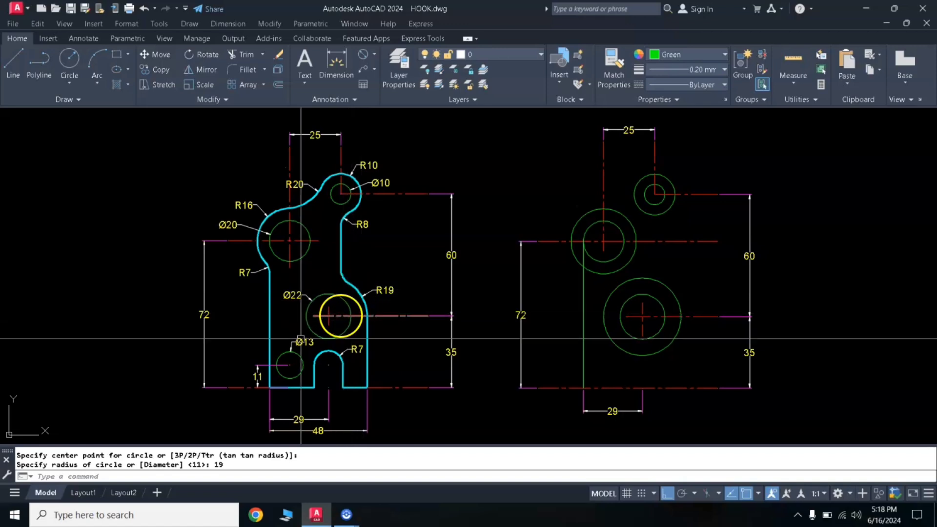
# - Stretch the middle horizontal centerline about 15 further left and the short vertical centerline about 16 upward, past the radius 19 circle
pyautogui.click(626, 317)
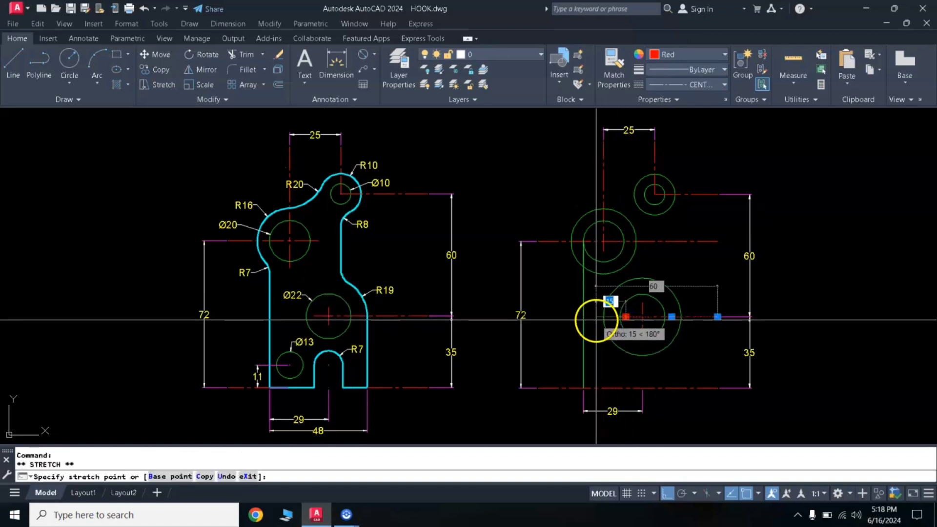
pyautogui.click(595, 317)
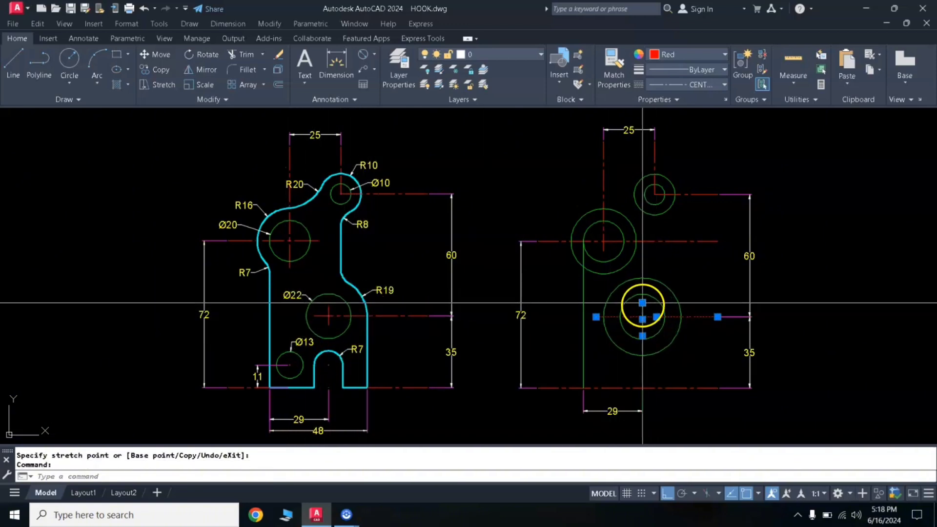
pyautogui.click(642, 302)
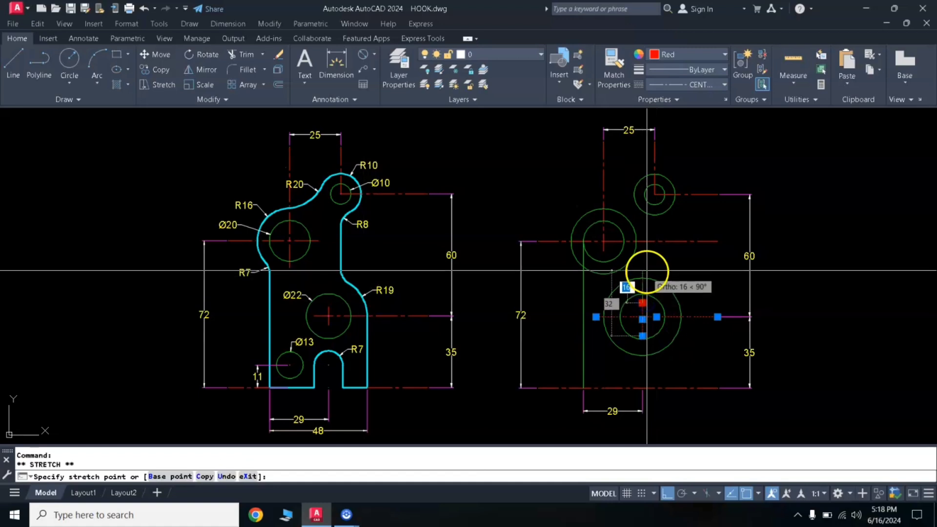
pyautogui.click(642, 270)
pyautogui.press('Escape')
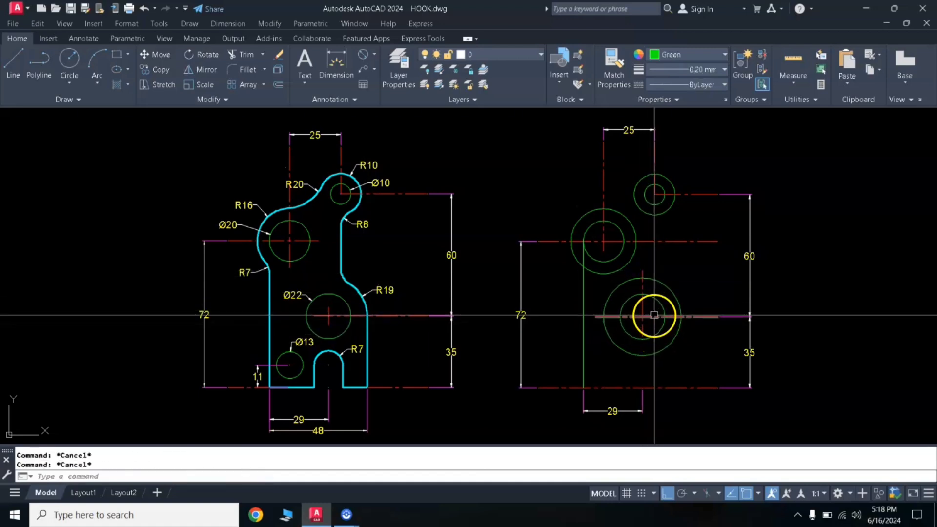
# - Trim the radius 19 circle against its two centerlines, keeping only the upper-right quarter arc
pyautogui.click(642, 291)
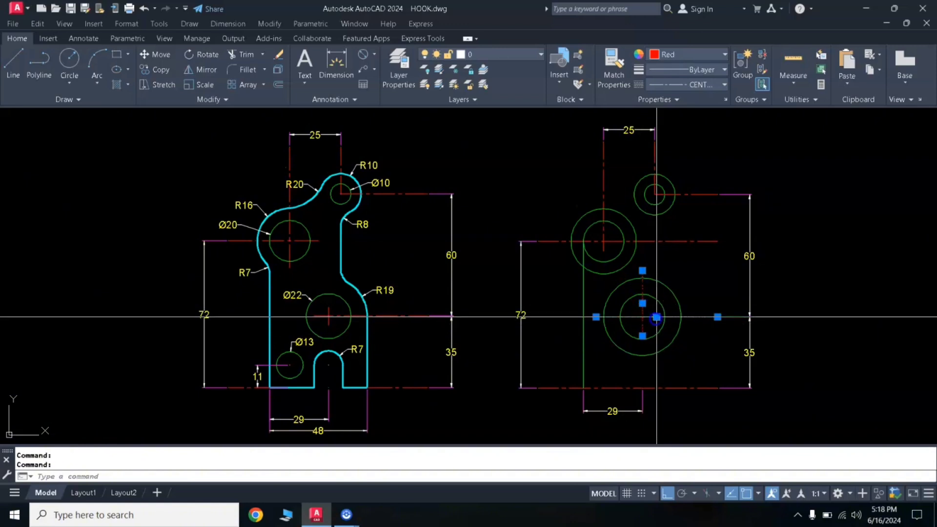
pyautogui.write('tr')
pyautogui.press('Return')
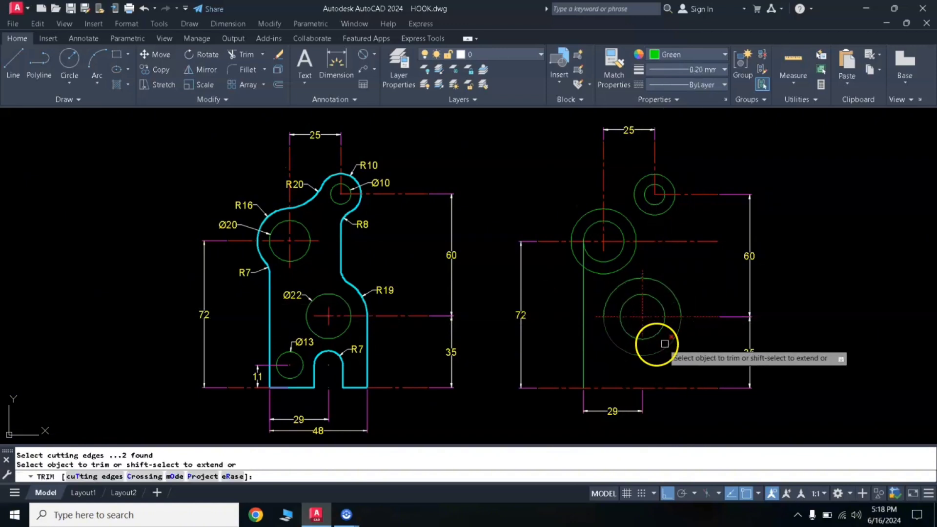
pyautogui.click(668, 345)
pyautogui.click(614, 291)
pyautogui.press('Return')
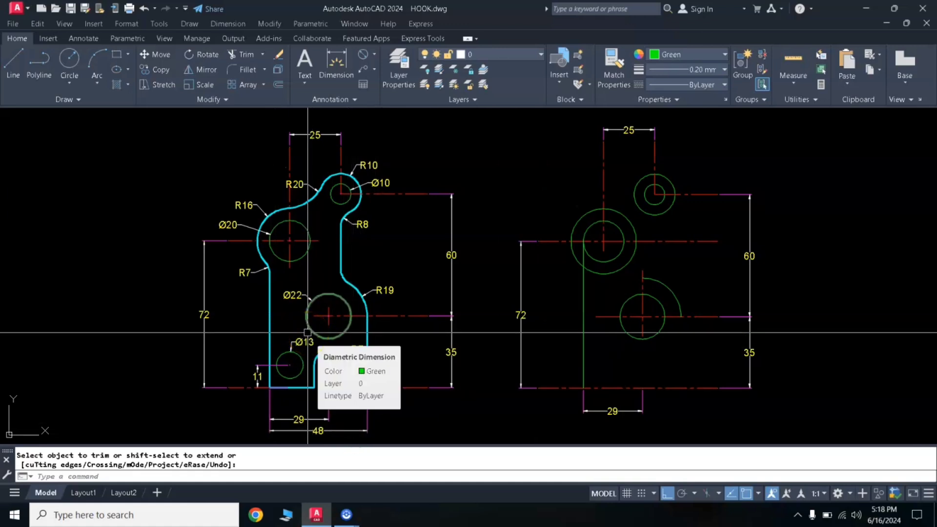
# - Offset the plate's left vertical edge 48 to the right
pyautogui.press('Escape')
pyautogui.write('o')
pyautogui.press('Return')
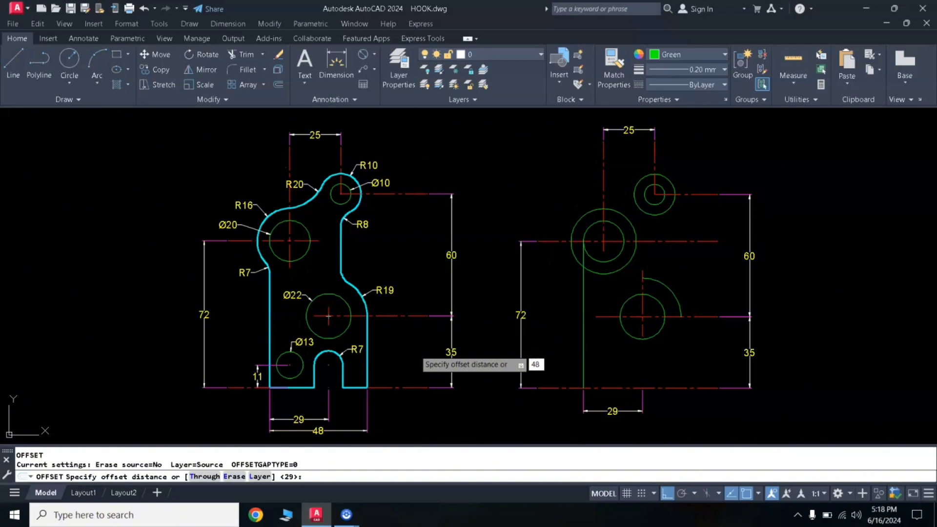
pyautogui.press('Return')
pyautogui.click(585, 362)
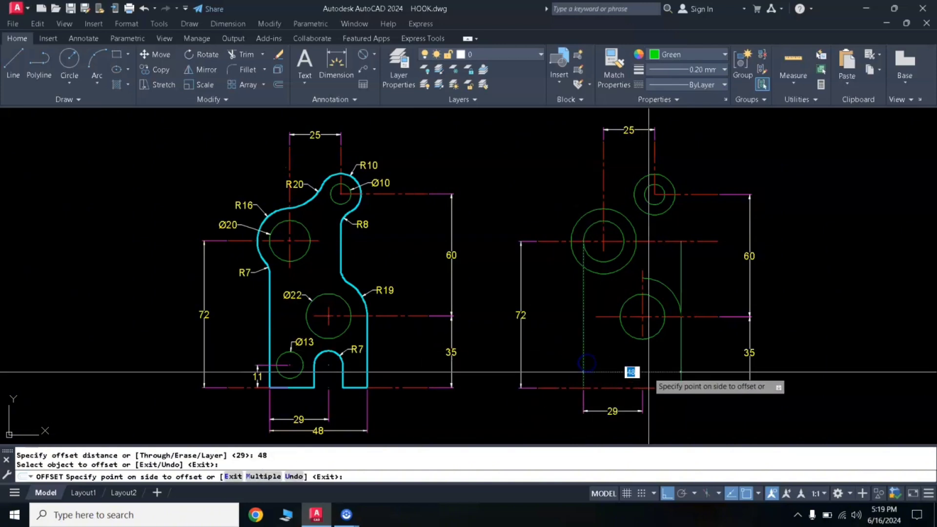
pyautogui.click(672, 359)
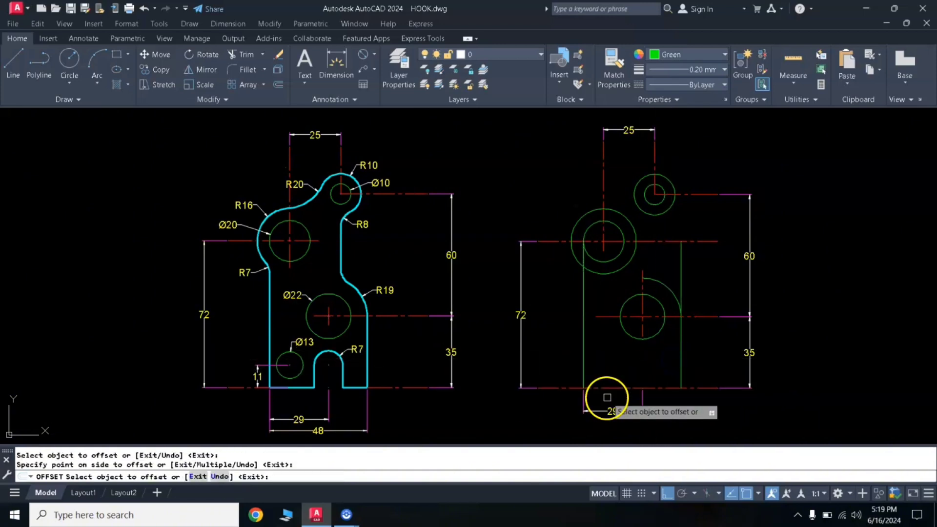
pyautogui.press('Return')
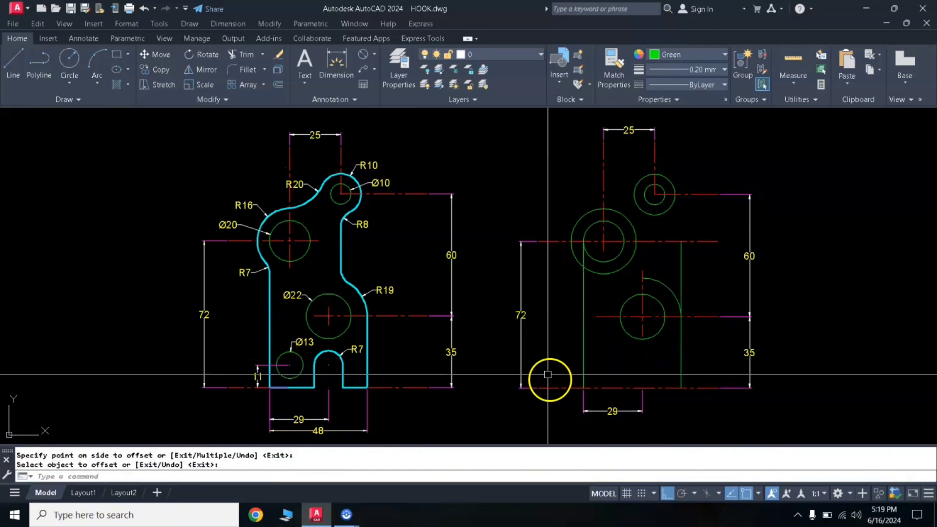
# - Draw the bottom edge as a line joining the lower ends of the two vertical edges
pyautogui.write('l')
pyautogui.press('Return')
pyautogui.click(584, 388)
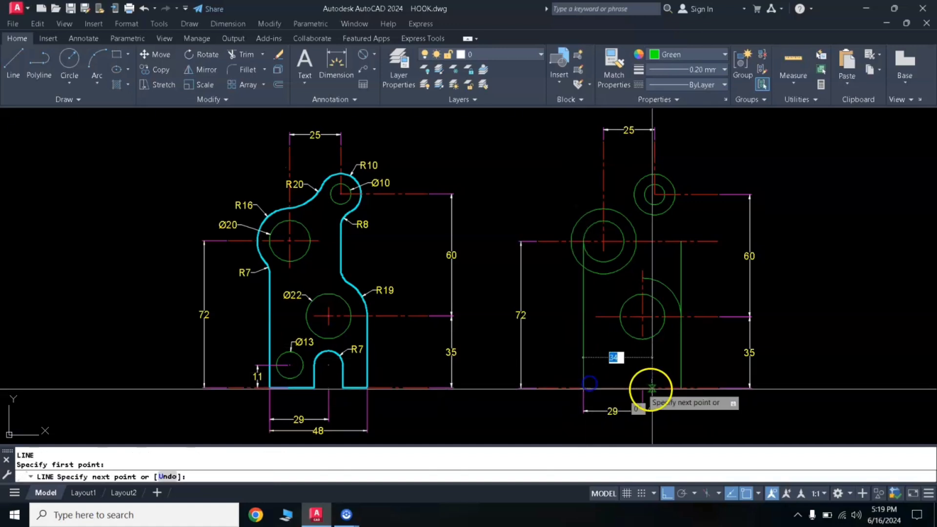
pyautogui.click(681, 389)
pyautogui.press('Return')
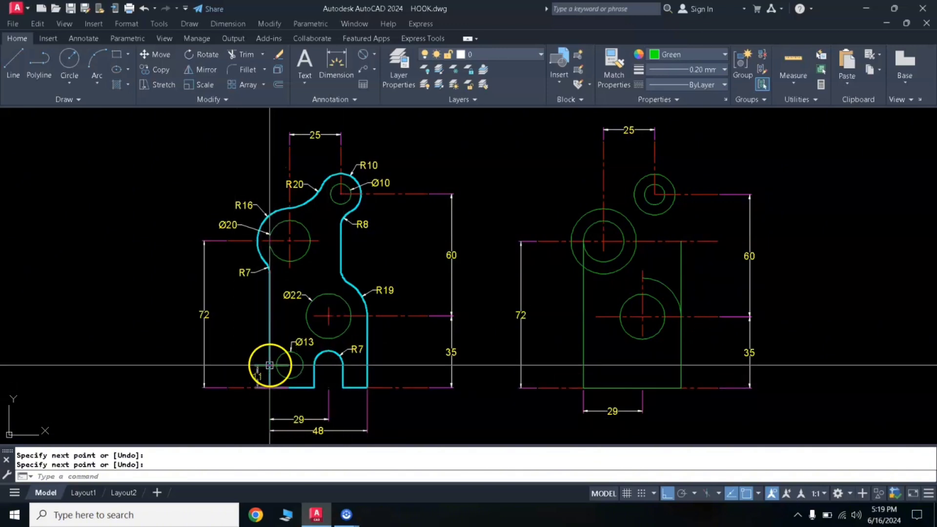
# - Offset the plate's bottom edge line upward by 11
pyautogui.click(257, 375)
pyautogui.write('o')
pyautogui.press('Return')
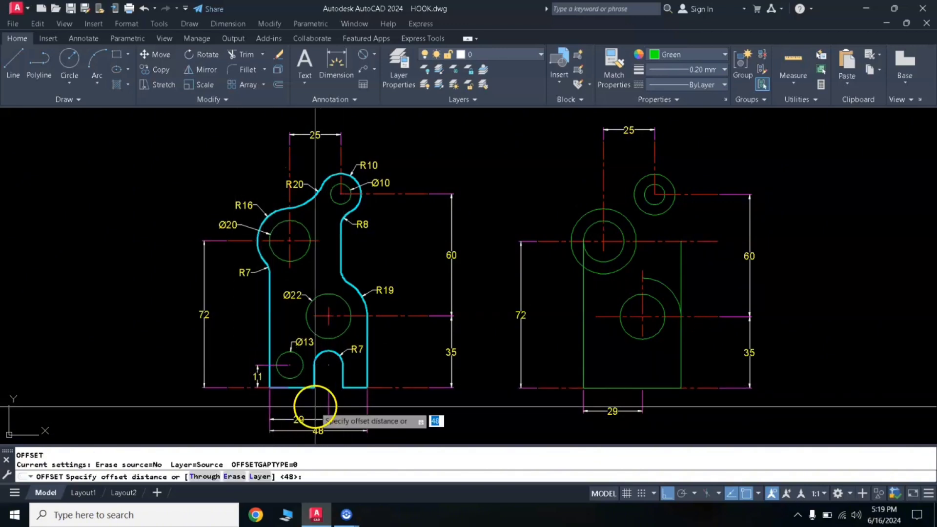
pyautogui.write('11')
pyautogui.press('Return')
pyautogui.click(595, 387)
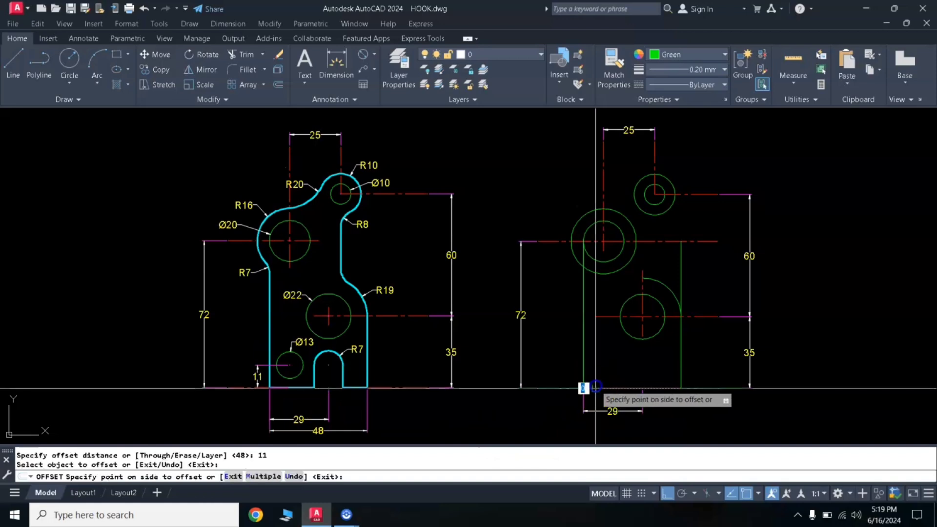
pyautogui.click(566, 379)
pyautogui.press('Return')
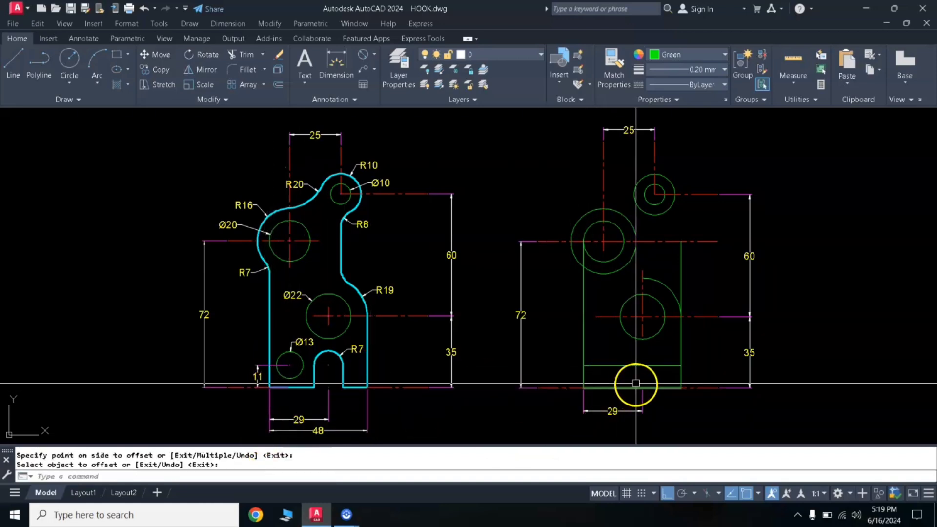
# - Stretch the vertical centerline of the 22 diameter circle about 20 downward, across the offset horizontal line
pyautogui.click(640, 326)
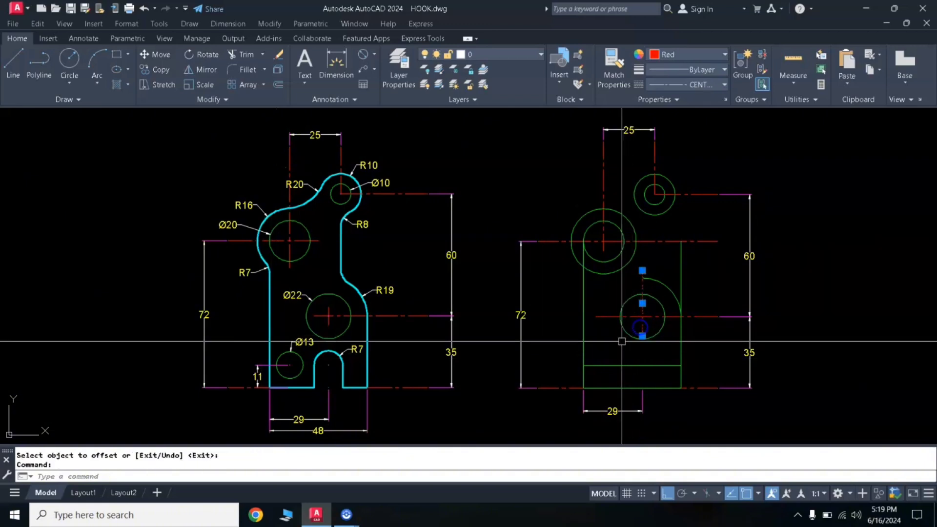
pyautogui.click(642, 335)
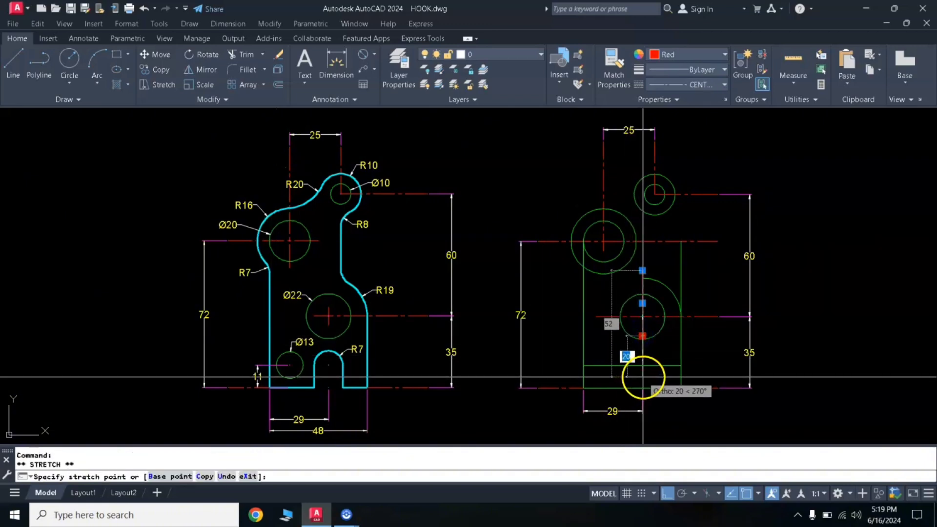
pyautogui.click(642, 377)
pyautogui.press('Escape')
pyautogui.press('Escape')
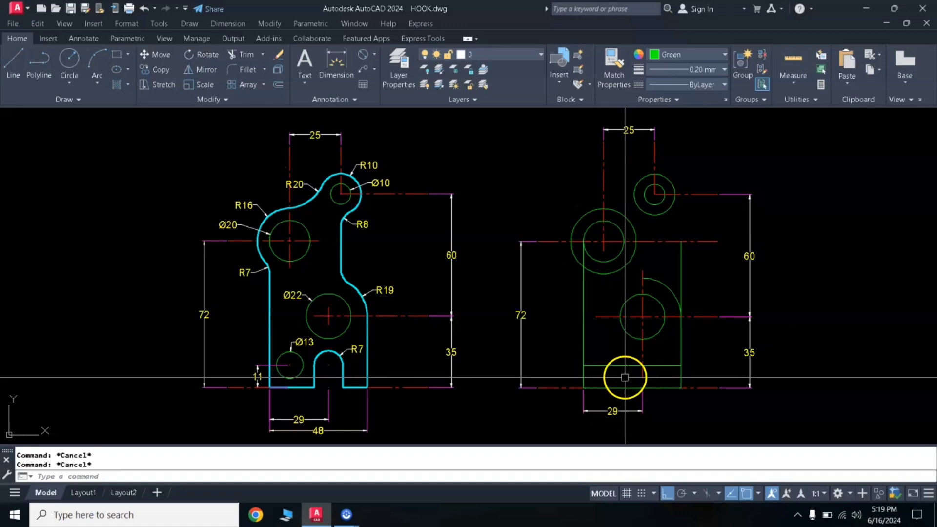
# - Match the properties of the vertical centerline onto the horizontal line 11 above the bottom edge
pyautogui.write('ma')
pyautogui.press('Return')
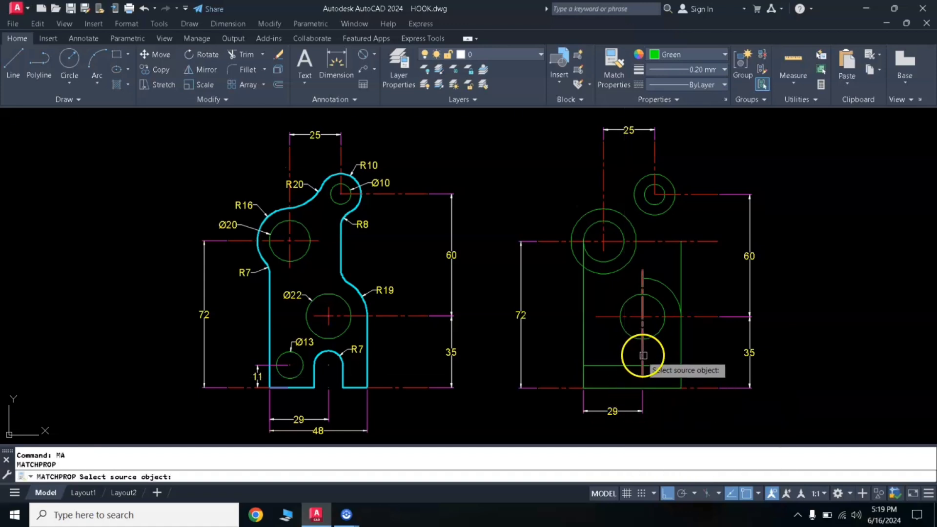
pyautogui.click(643, 356)
pyautogui.click(631, 365)
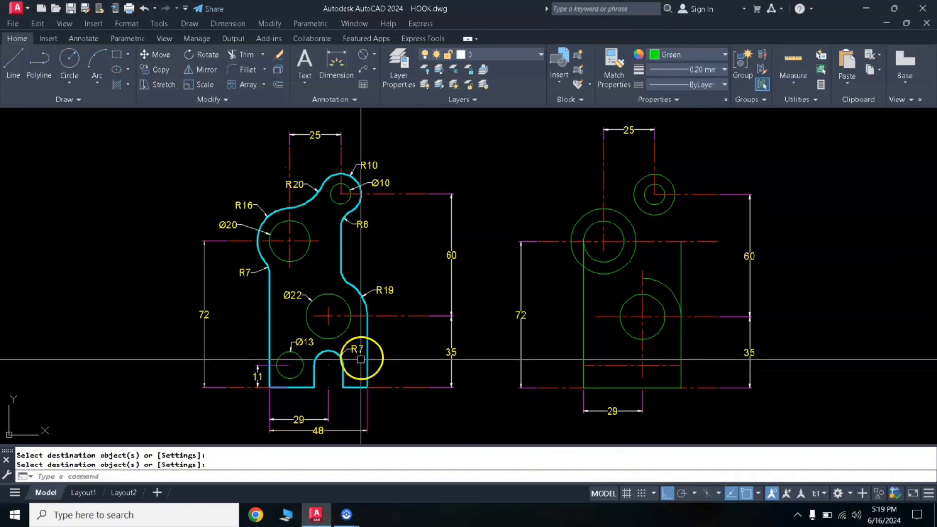
pyautogui.press('Escape')
# - Draw a circle of radius 7 where the extended vertical centerline crosses the lower horizontal centerline
pyautogui.write('c')
pyautogui.press('Return')
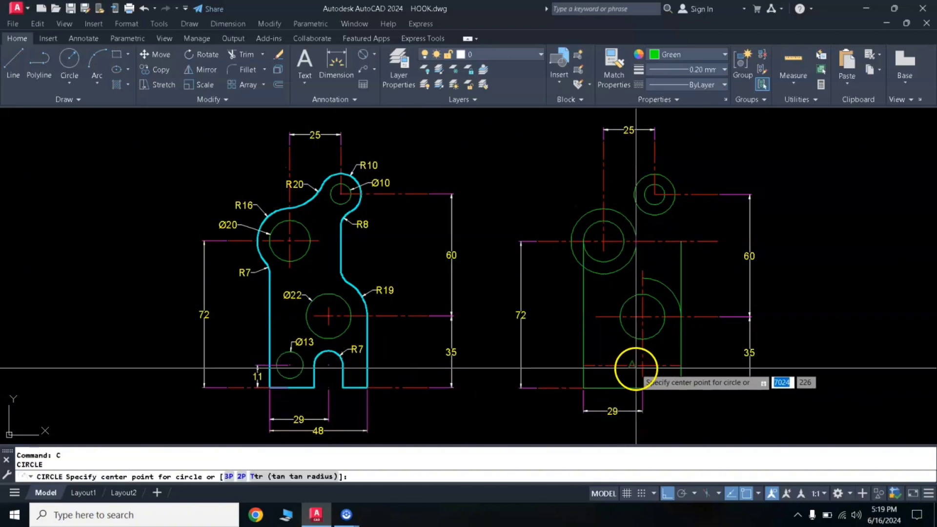
pyautogui.click(643, 365)
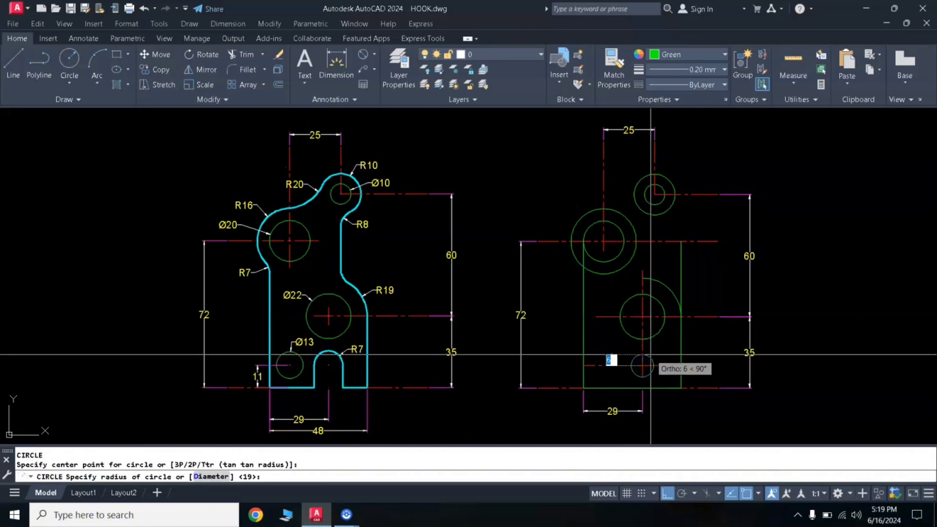
pyautogui.write('7')
pyautogui.press('Return')
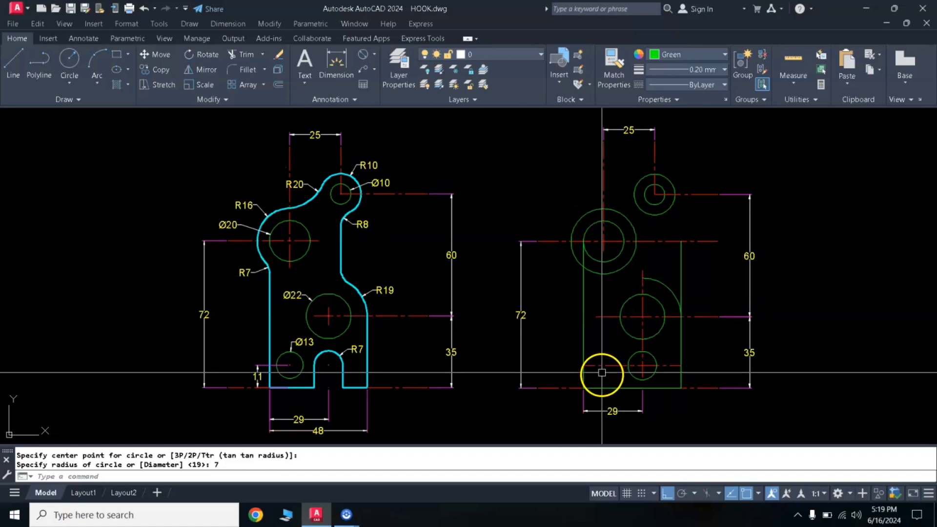
# - Stretch the upper-left circles' vertical centerline about 61 downward, across the horizontal centerline near the bottom edge
pyautogui.click(604, 250)
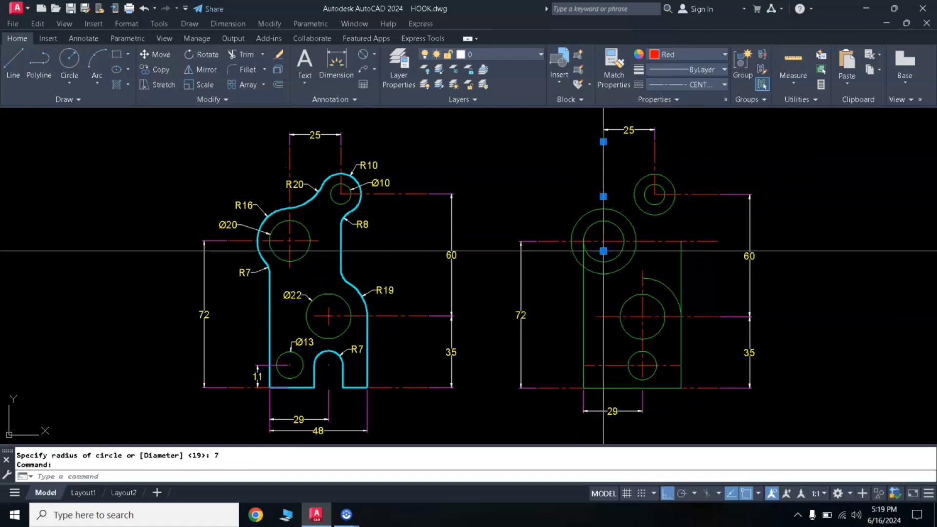
pyautogui.click(603, 251)
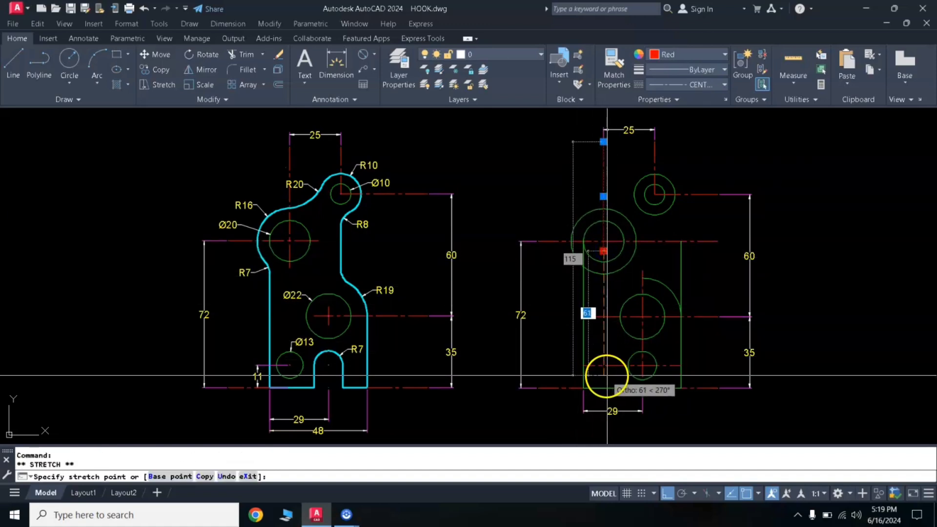
pyautogui.press('Escape')
pyautogui.press('Escape')
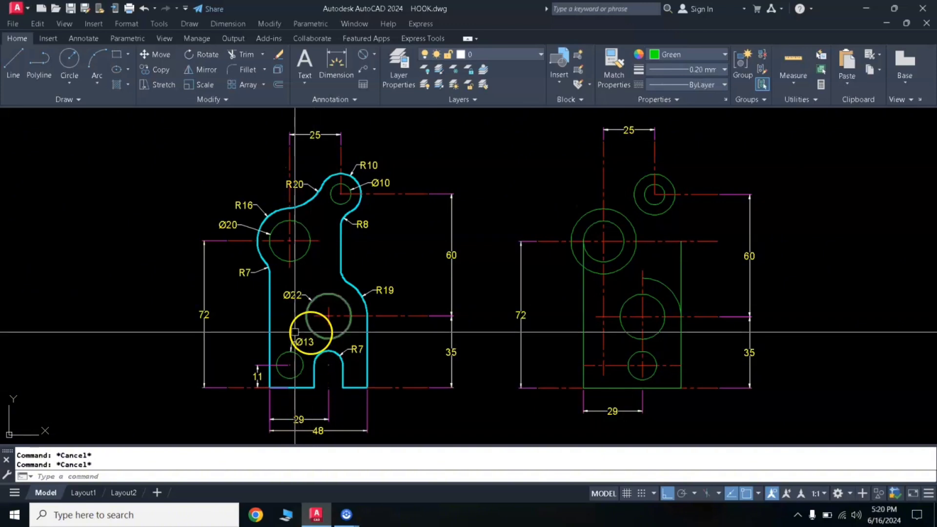
# - Draw a circle of diameter 13 where the upper-left circles' extended vertical centerline crosses the lower horizontal centerline
pyautogui.write('c')
pyautogui.press('Return')
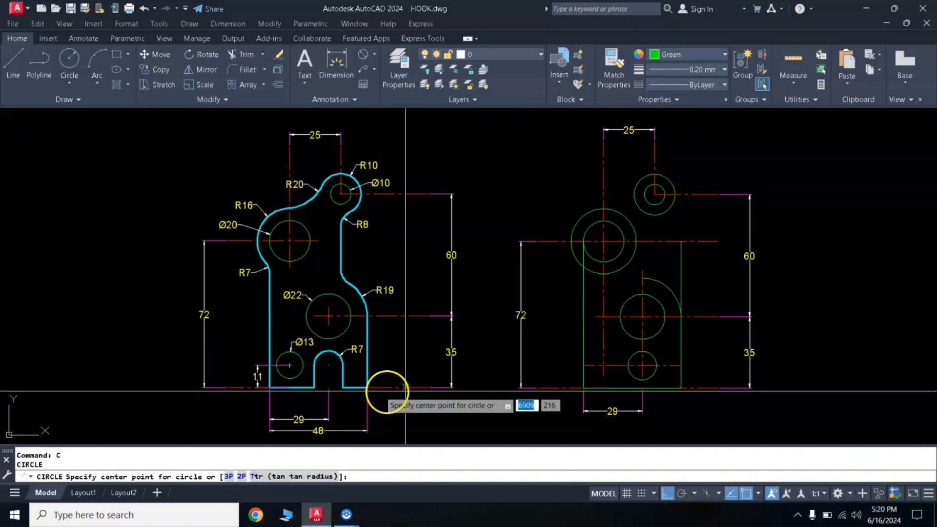
pyautogui.click(603, 366)
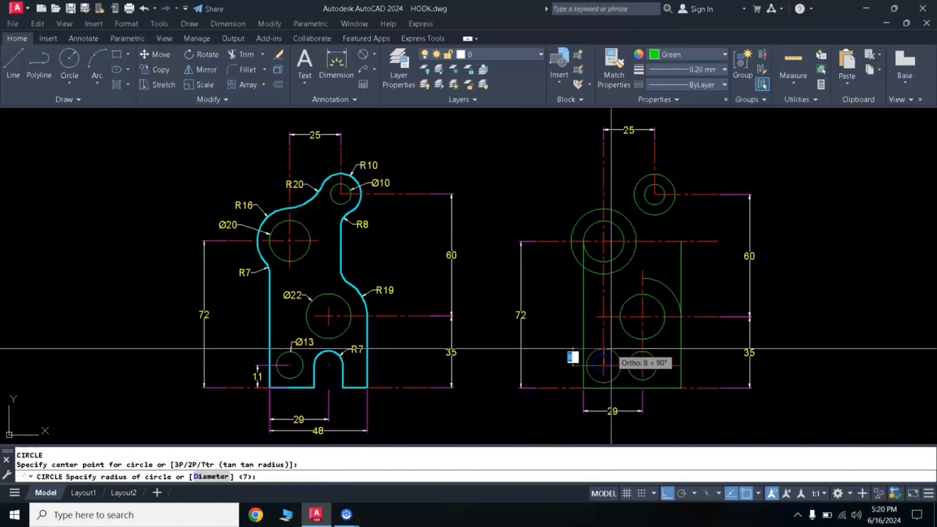
pyautogui.write('D')
pyautogui.press('Return')
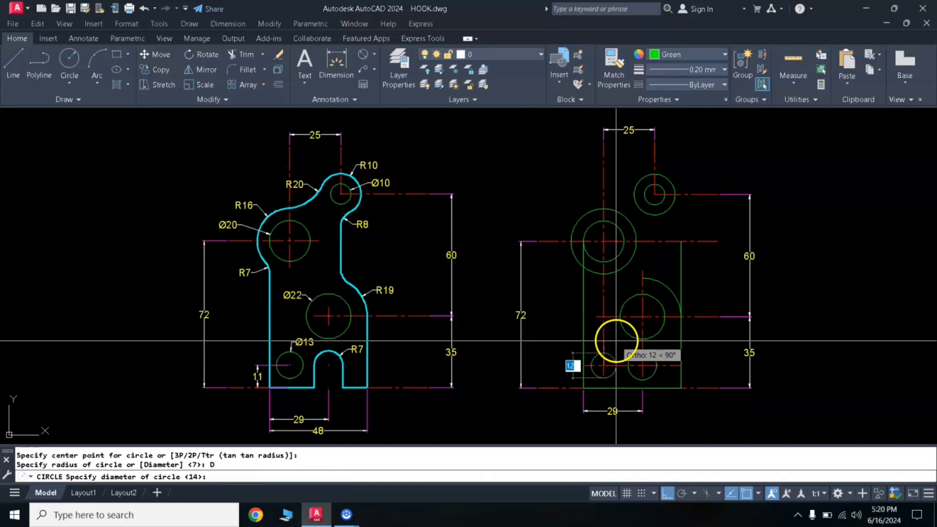
pyautogui.write('13')
pyautogui.press('Return')
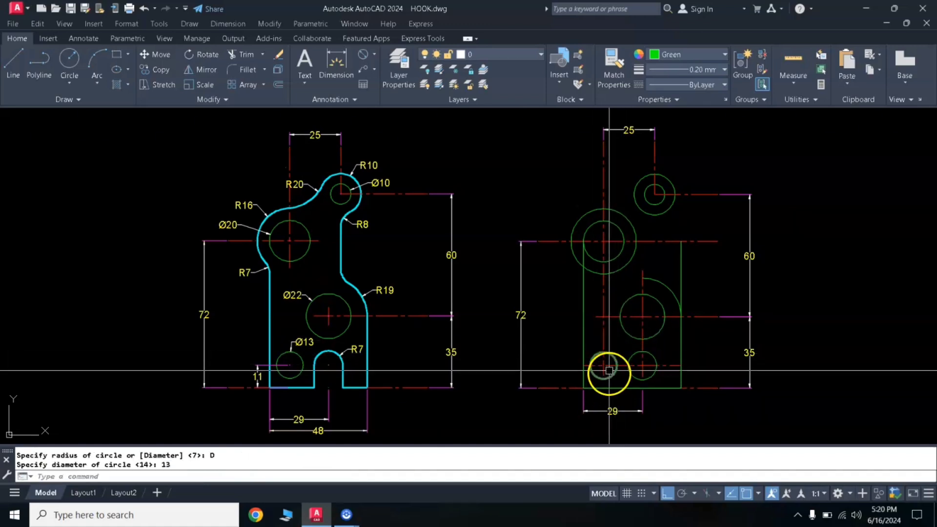
pyautogui.click(603, 294)
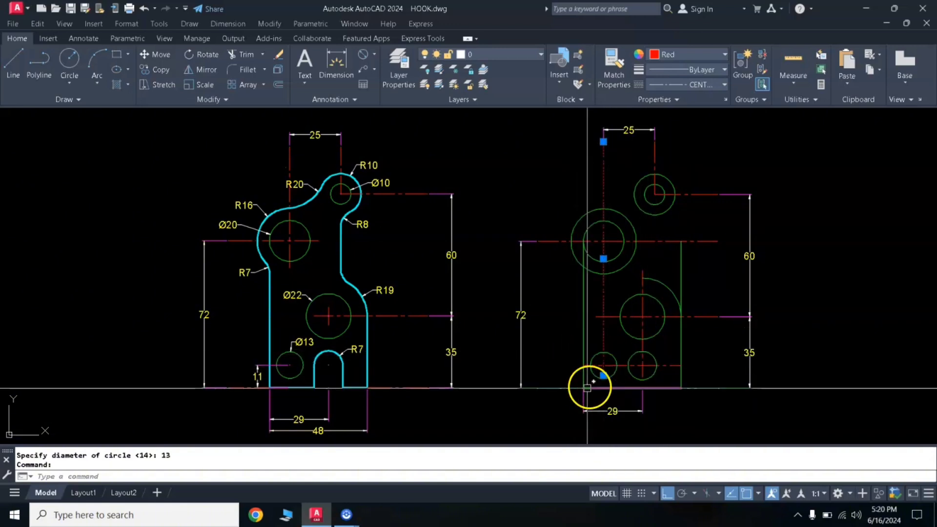
# - Dimension the height from the plate's bottom edge to the lower horizontal centerline, placed outside the left edge
pyautogui.click(340, 64)
pyautogui.click(583, 366)
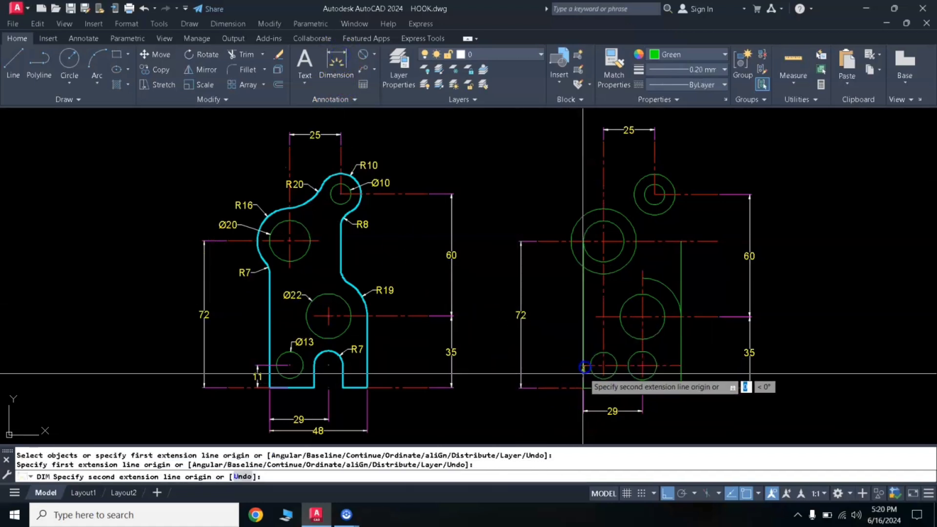
pyautogui.click(584, 388)
pyautogui.click(570, 375)
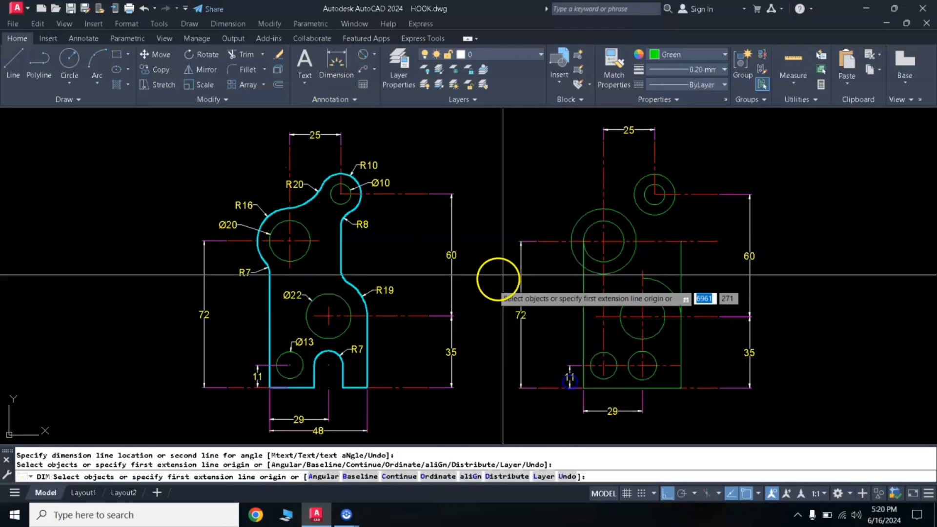
pyautogui.press('Return')
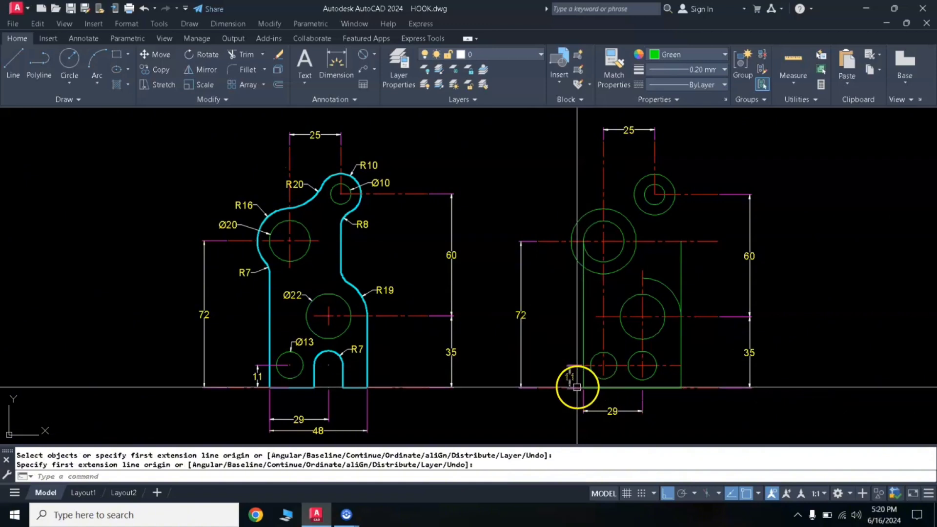
# - Dimension the plate's full bottom width between its two lower corners, placed below the existing 29 dimension
pyautogui.click(340, 62)
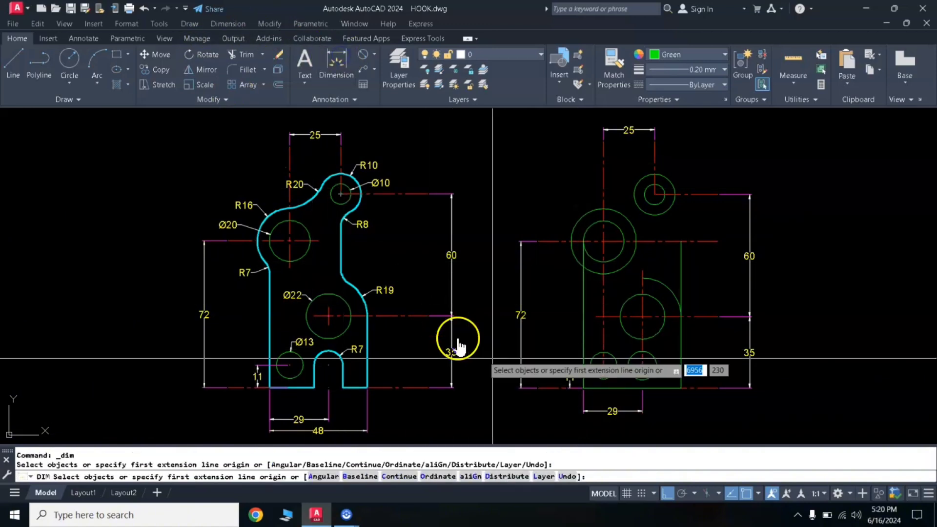
pyautogui.press('Return')
pyautogui.click(584, 389)
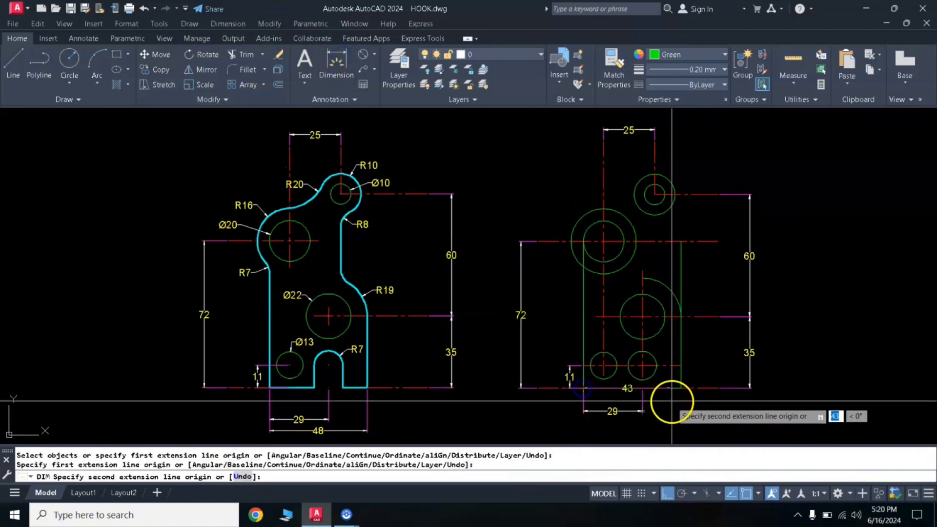
pyautogui.click(681, 389)
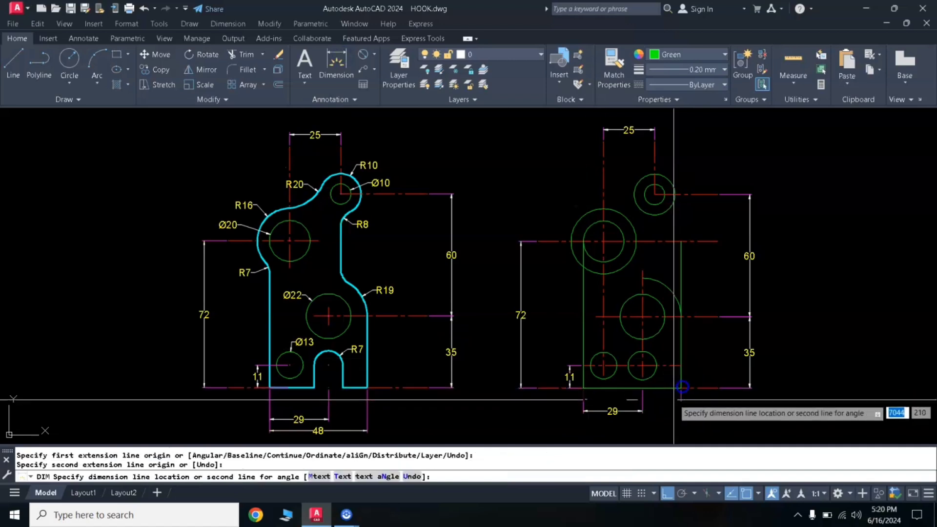
pyautogui.click(671, 425)
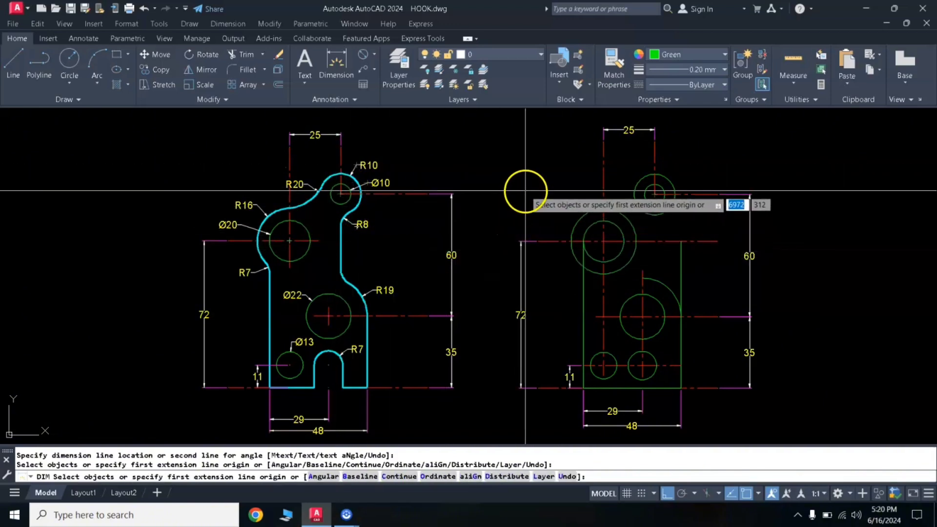
pyautogui.press('Return')
# - Draw a vertical line from the lowest point of the radius 10 circle down to just above the large arc
pyautogui.write('l')
pyautogui.press('Return')
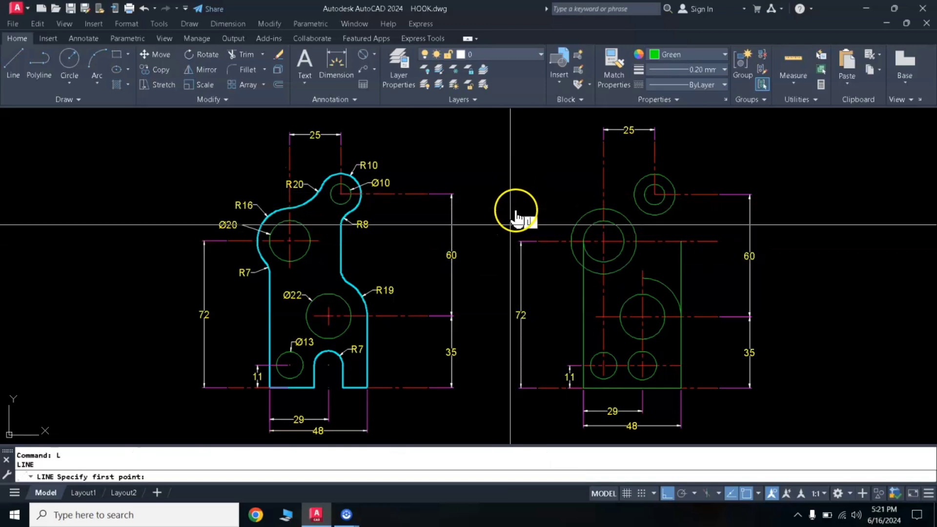
pyautogui.click(655, 215)
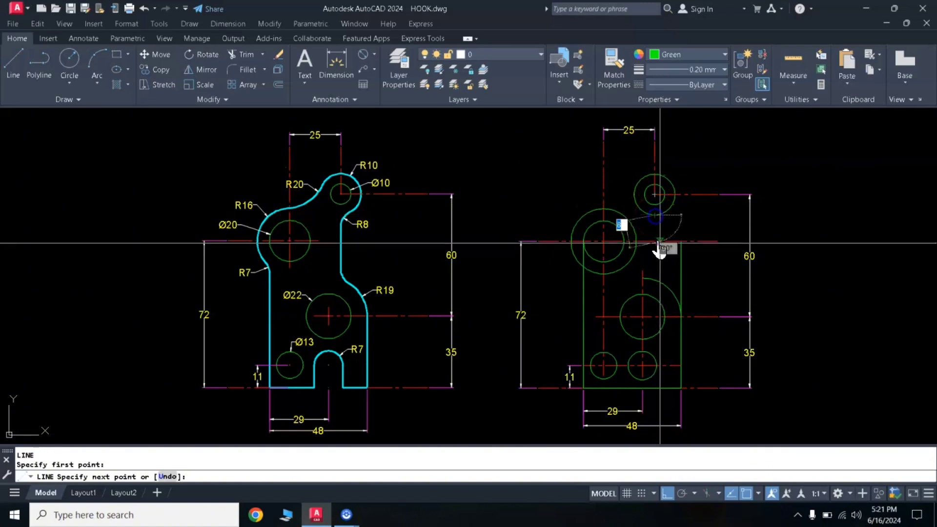
pyautogui.click(664, 270)
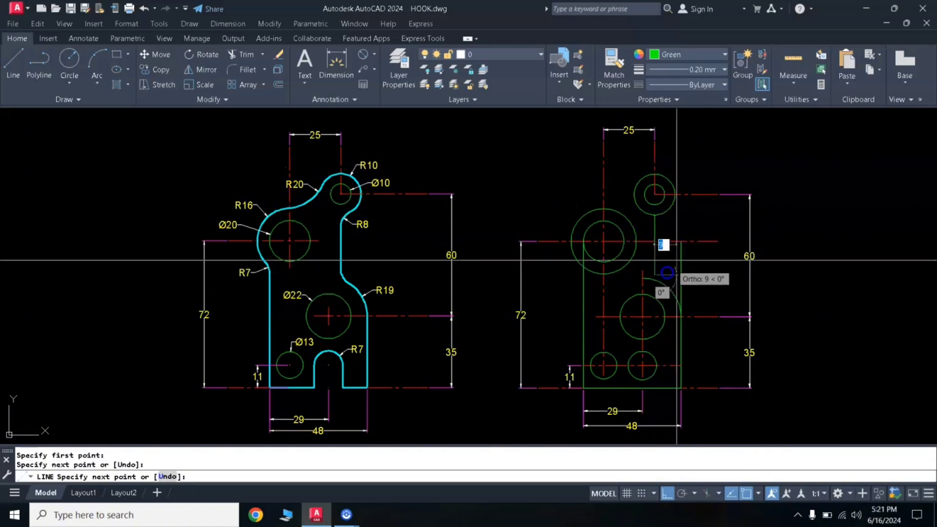
pyautogui.press('Return')
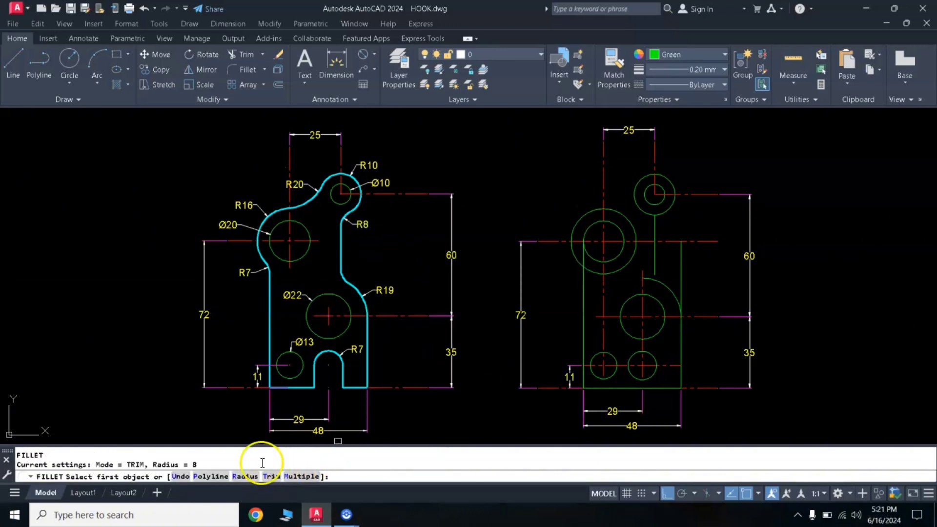
# - Fillet the radius 10 circle and the new vertical line with radius 8
pyautogui.click(247, 477)
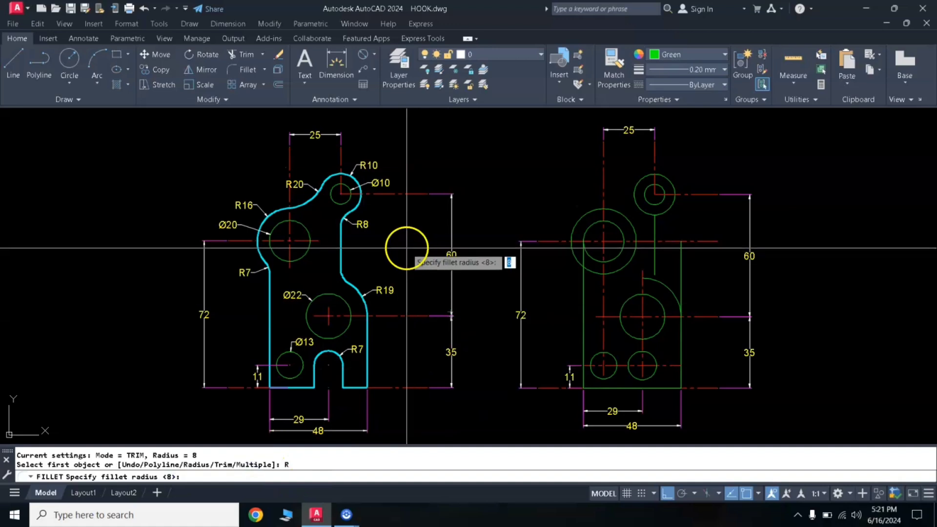
pyautogui.press('Return')
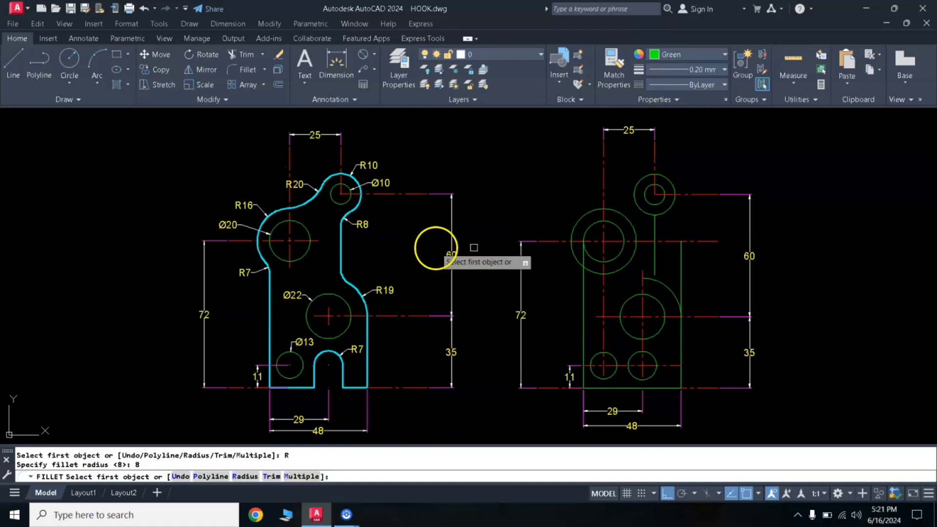
pyautogui.click(667, 210)
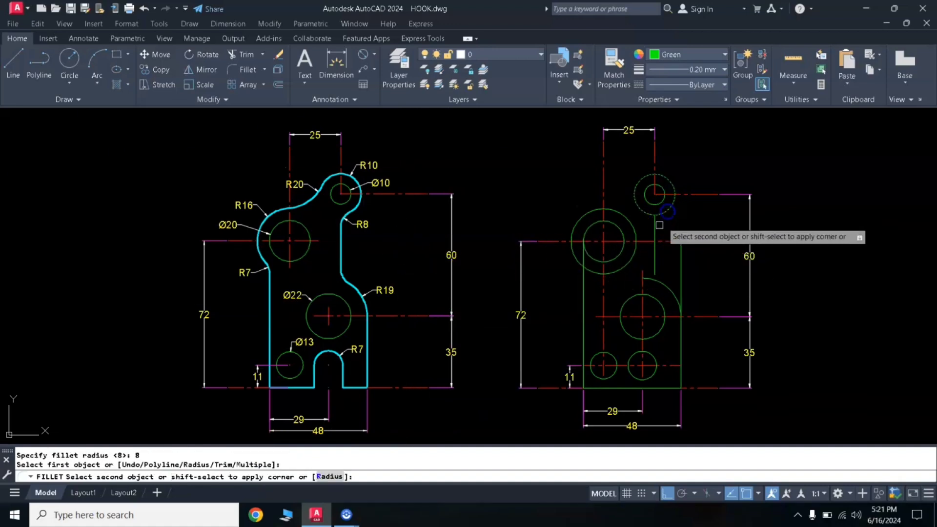
pyautogui.click(654, 230)
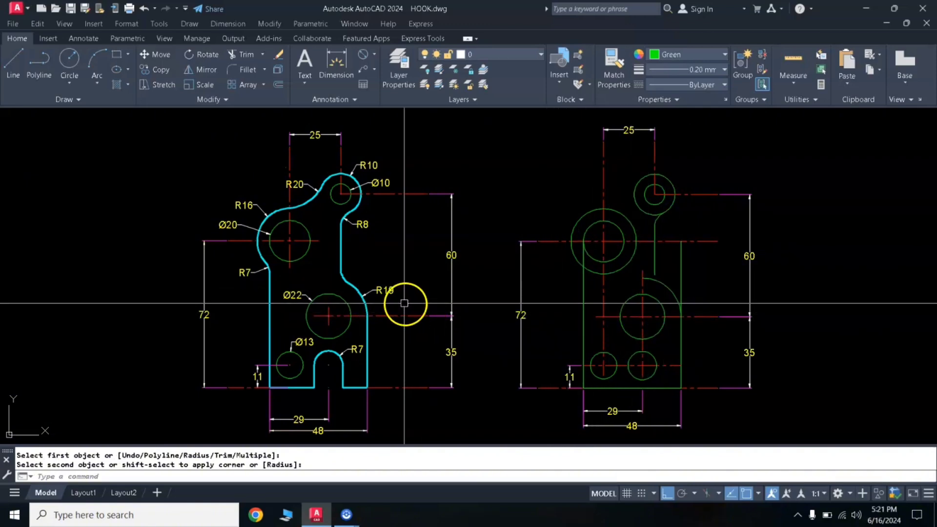
# - Trim the plate's right vertical edge above the radius 19 arc, using that arc as the cutting edge
pyautogui.click(669, 290)
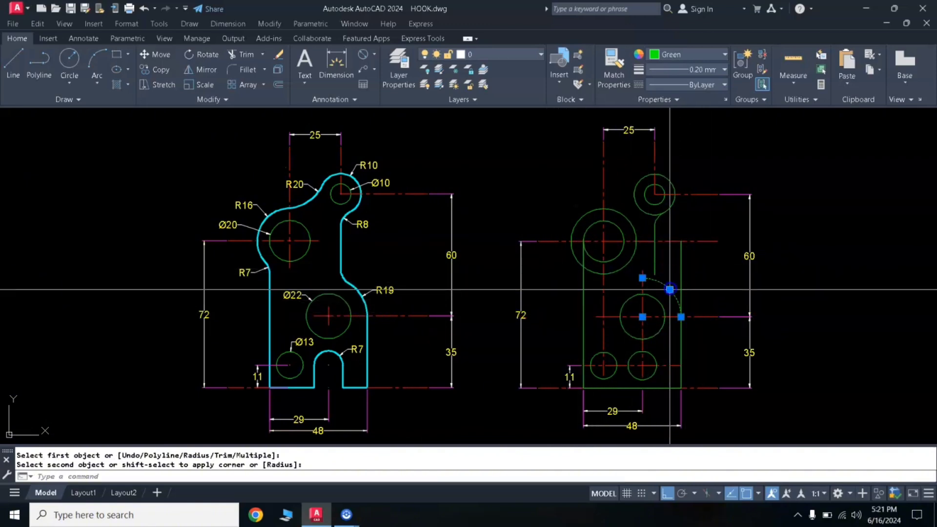
pyautogui.write('tr')
pyautogui.press('Return')
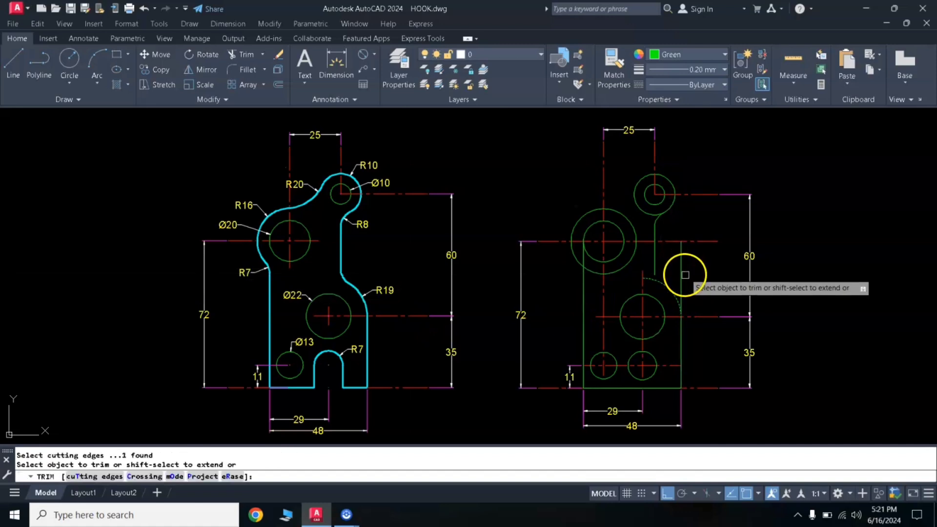
pyautogui.click(683, 276)
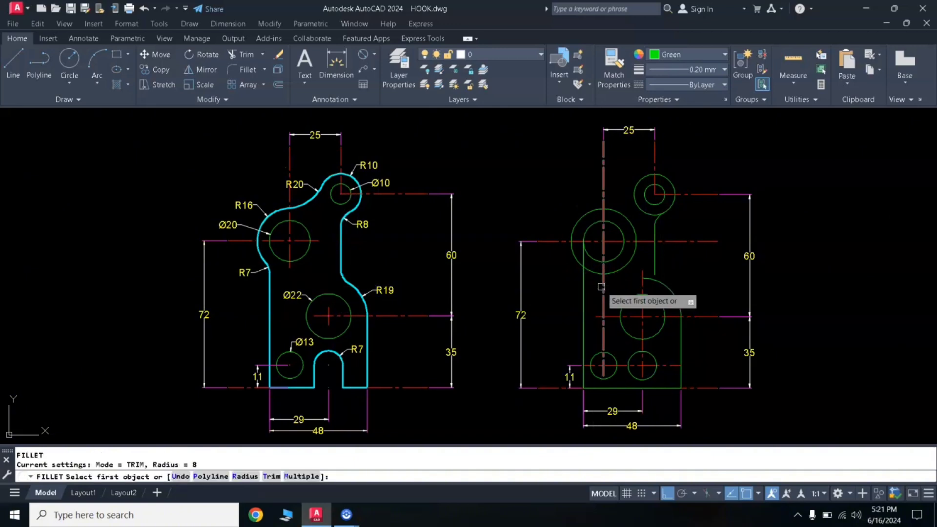
# - Fillet the lower end of the inner vertical line into the radius 19 arc with radius 8
pyautogui.press('Return')
pyautogui.press('Return')
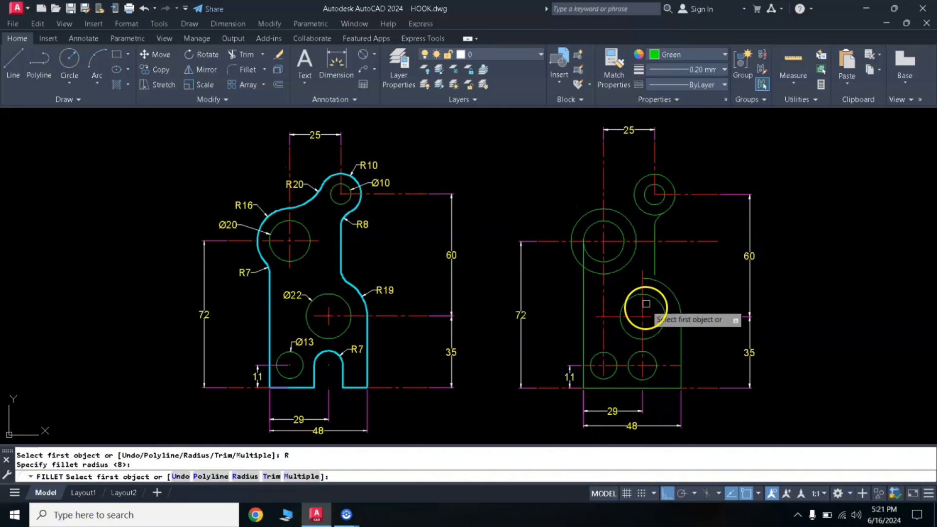
pyautogui.click(654, 264)
pyautogui.click(662, 282)
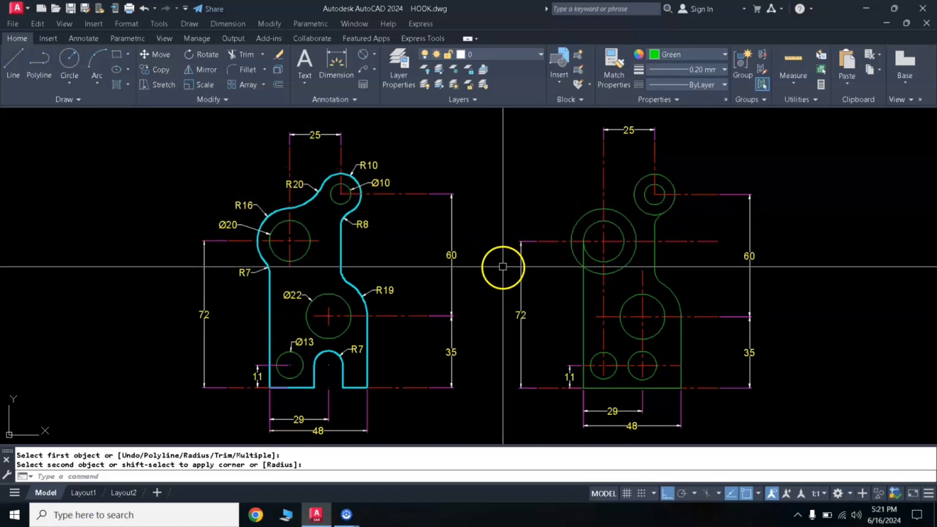
# - Draw a circle of radius 20 tangent to the radius 10 circle and the outer upper-left circle
pyautogui.write('c')
pyautogui.press('Return')
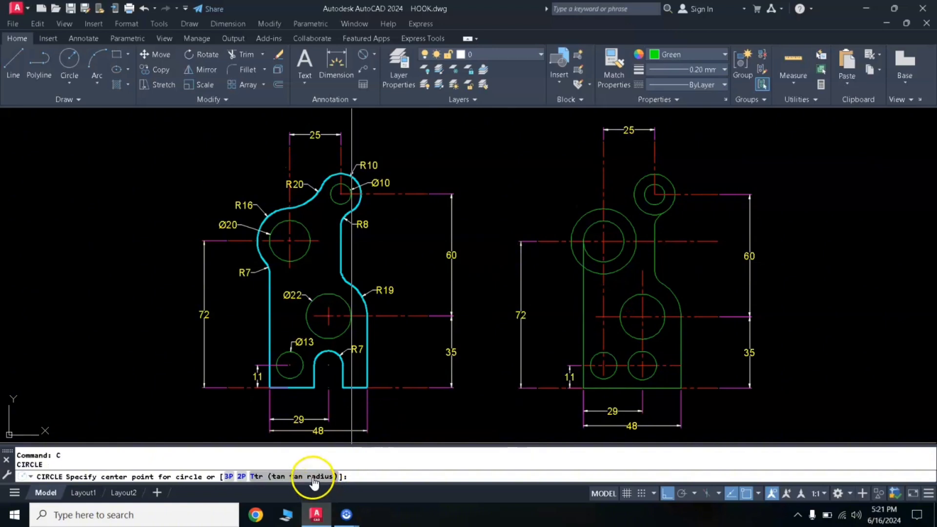
pyautogui.click(636, 182)
pyautogui.click(606, 207)
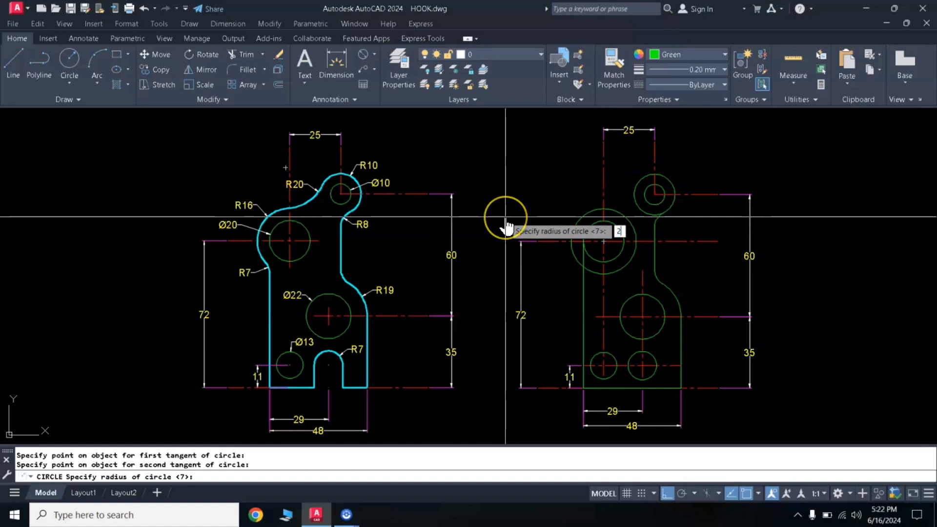
pyautogui.write('20')
pyautogui.press('Return')
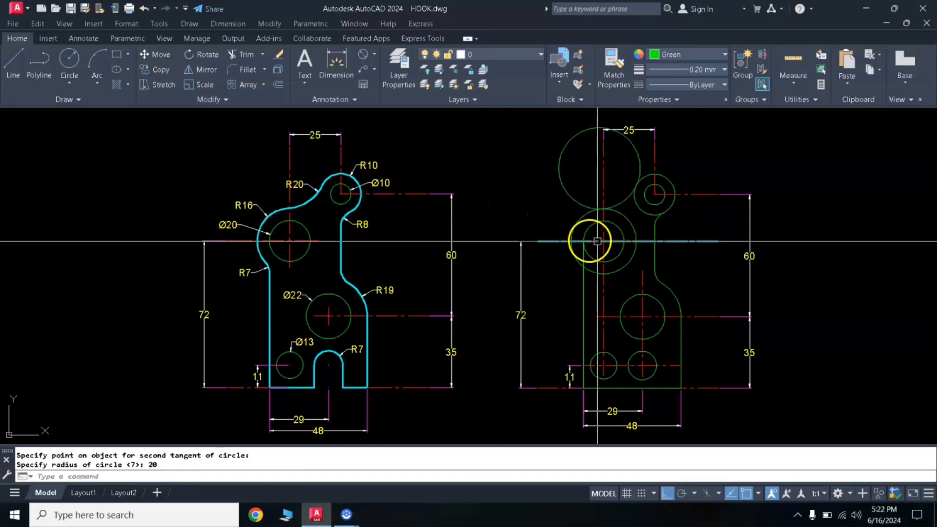
# - Trim the radius 20 circle against both tangent circles, keeping only the concave arc that joins them
pyautogui.click(639, 207)
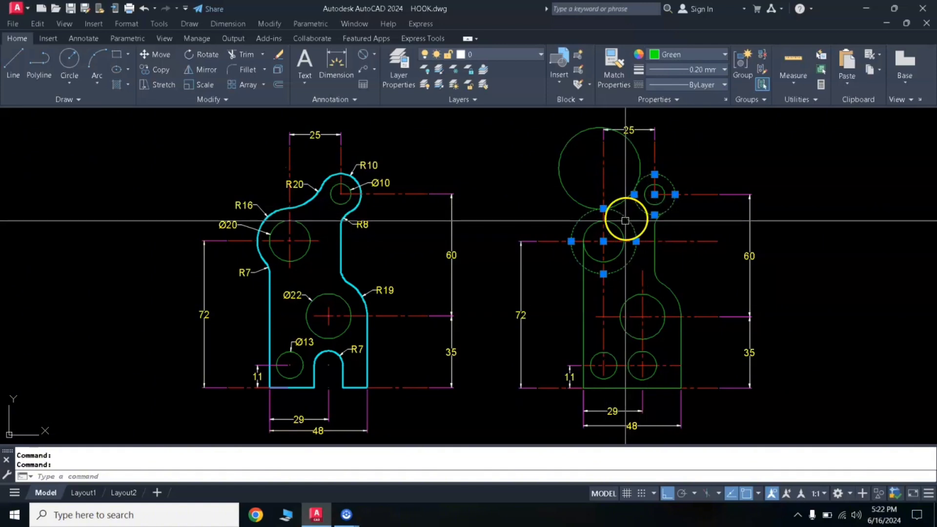
pyautogui.write('tr')
pyautogui.press('Return')
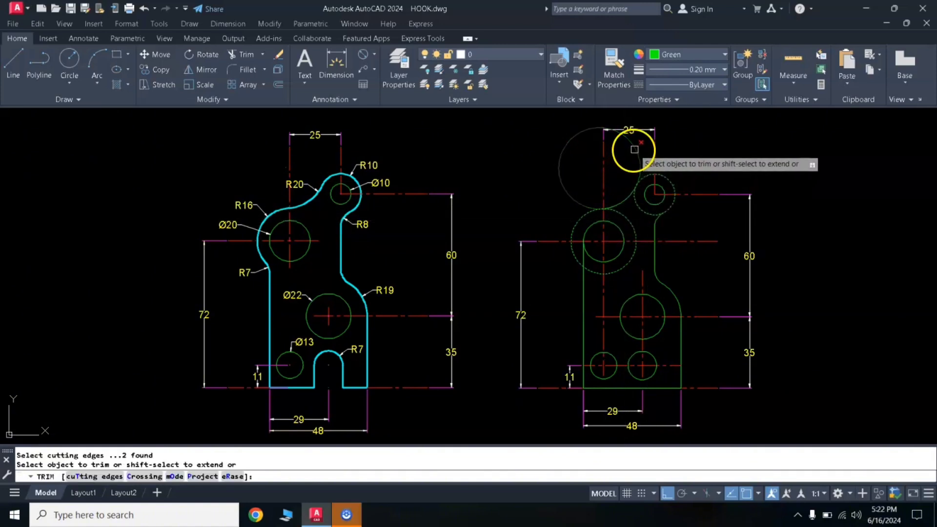
pyautogui.click(634, 149)
pyautogui.press('Return')
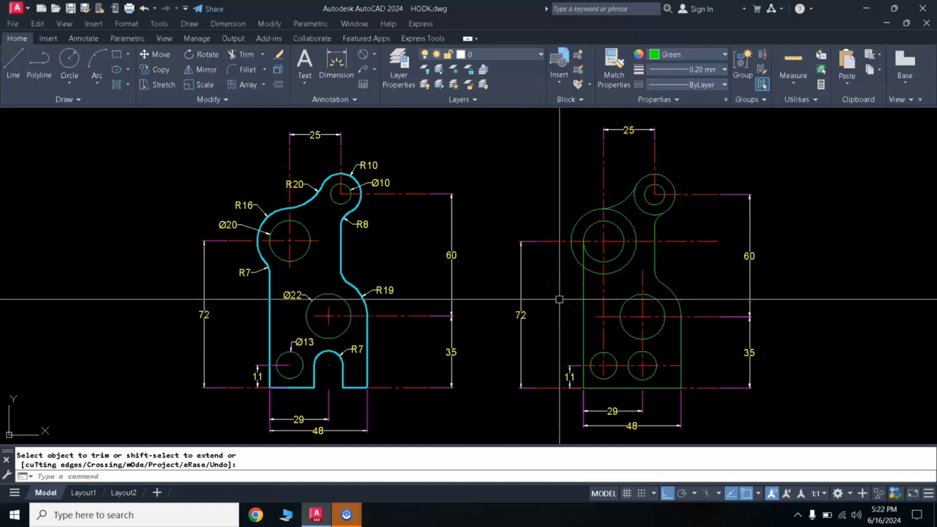
pyautogui.press('Escape')
# - Fillet the outer upper-left circle and the plate's left vertical edge with radius 7
pyautogui.write('f')
pyautogui.press('Return')
pyautogui.write('r')
pyautogui.press('Return')
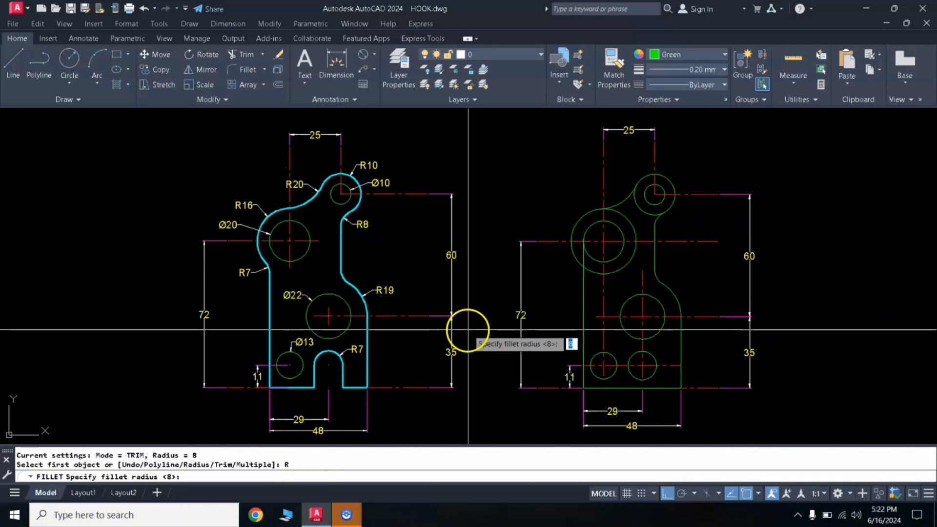
pyautogui.write('7')
pyautogui.press('Return')
pyautogui.click(576, 260)
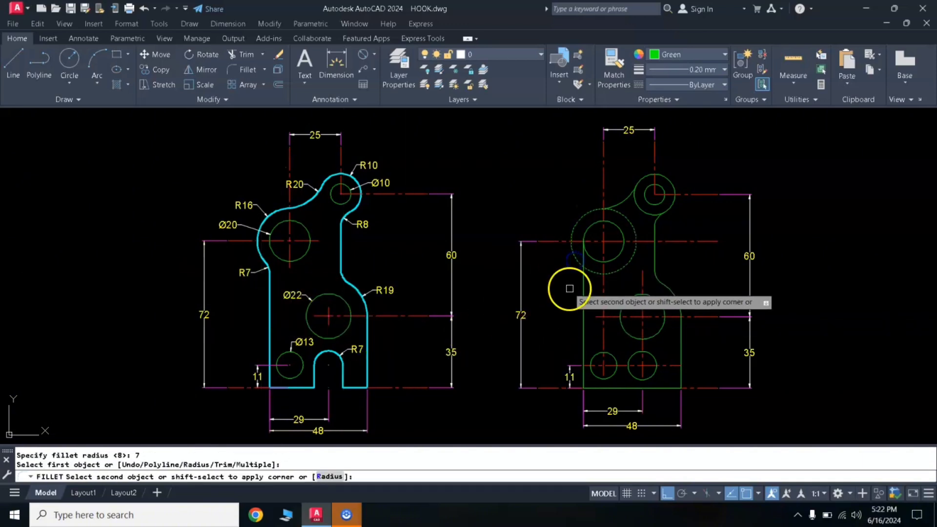
pyautogui.click(581, 292)
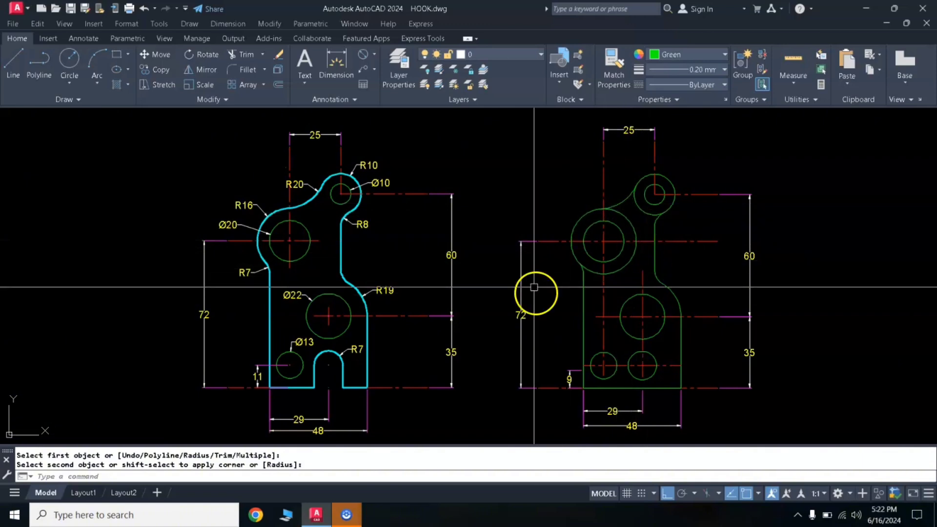
# - Trim the inner part of the outer upper-left circle between the concave top arc and the left-edge fillet, using both as cutting edges
pyautogui.click(621, 202)
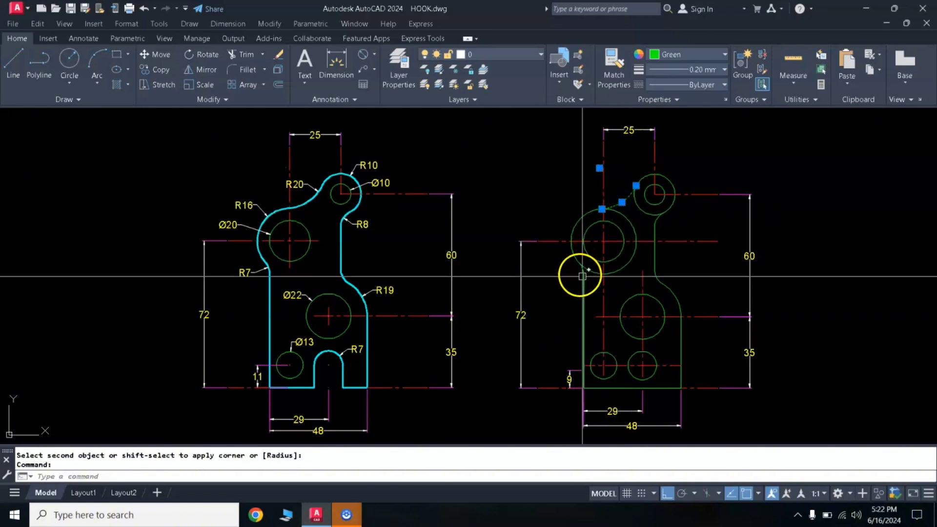
pyautogui.click(553, 253)
pyautogui.click(591, 290)
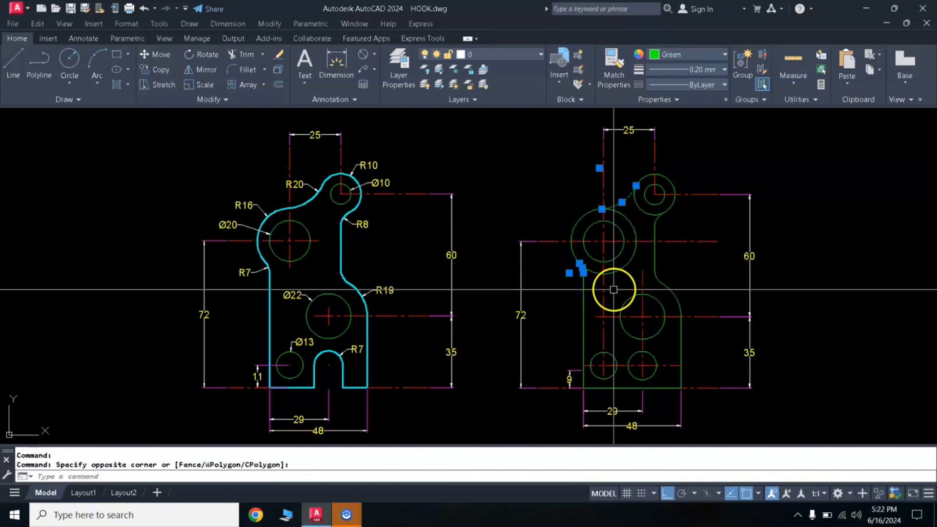
pyautogui.press('Return')
pyautogui.rightClick(626, 265)
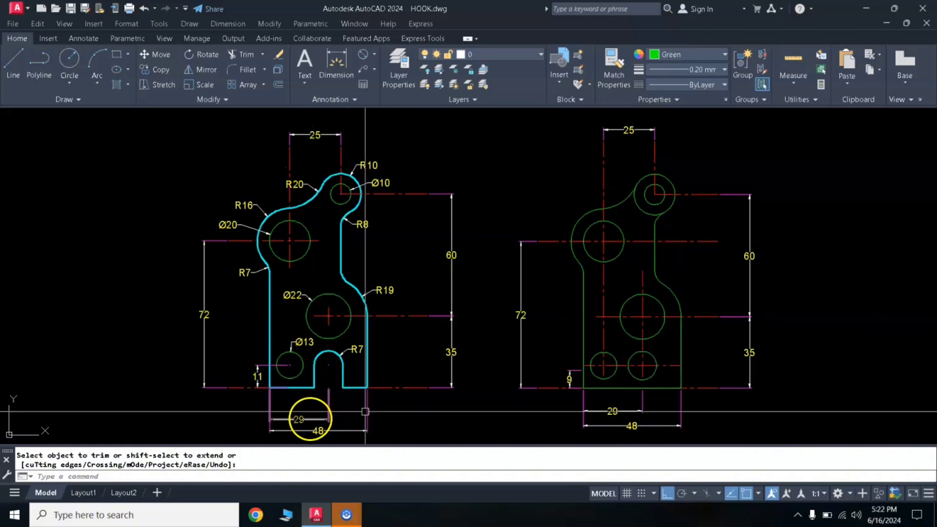
# - Draw the vertical side lines of the bottom slot from the side points of the lower-right circle down to the plate's bottom edge
pyautogui.write('L')
pyautogui.press('Return')
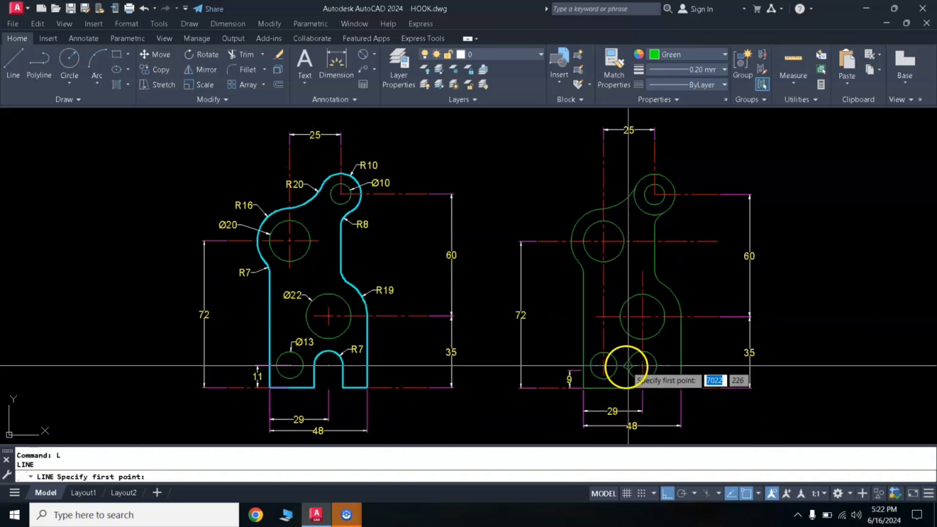
pyautogui.click(656, 366)
pyautogui.click(657, 388)
pyautogui.press('Return')
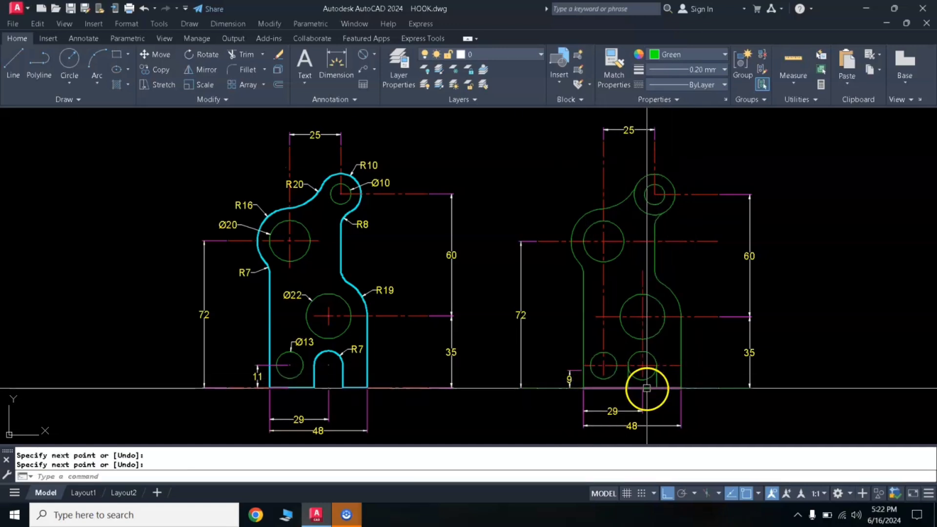
# - Trim away the lower half of the slot circle and the bottom edge between the two slot sides
pyautogui.write('TR')
pyautogui.press('Return')
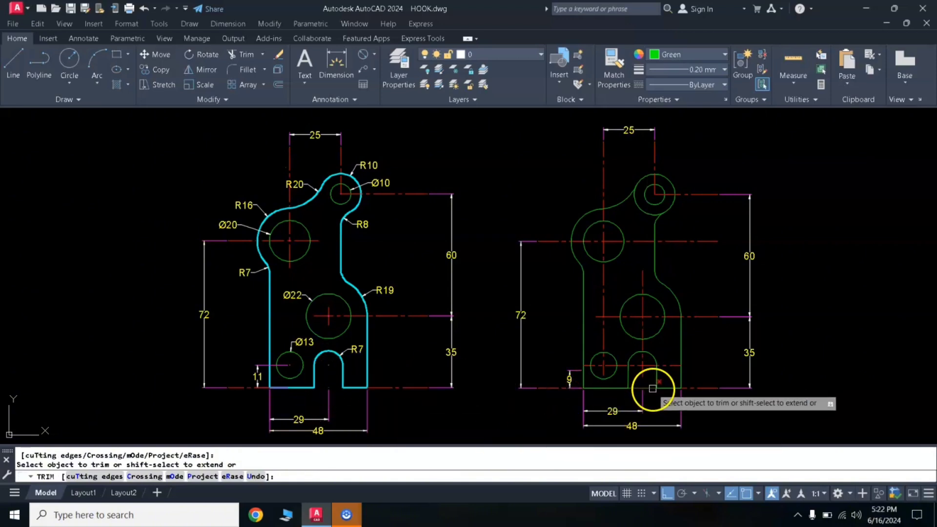
pyautogui.press('Return')
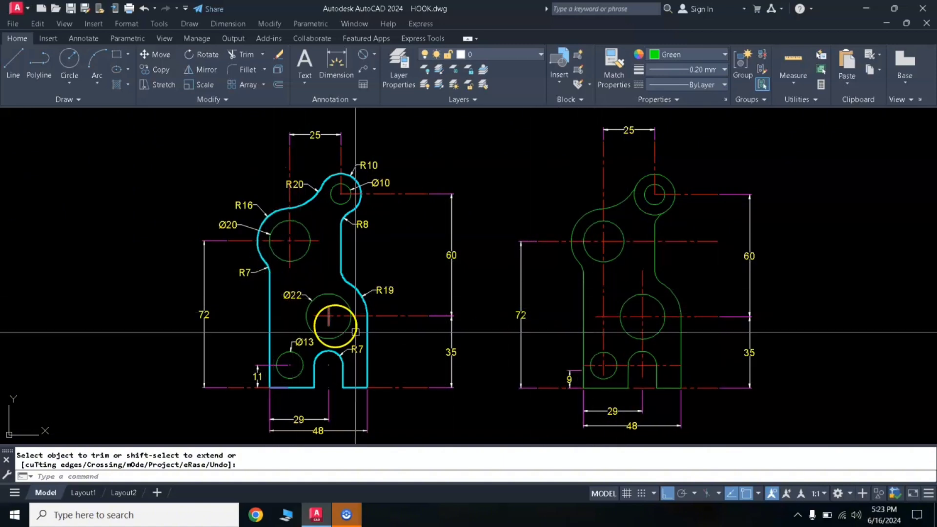
# - Match the reference outline's cyan properties onto the new plate's left edge, left fillet, upper-left arc and concave top arc
pyautogui.press('Escape')
pyautogui.write('MA')
pyautogui.press('Return')
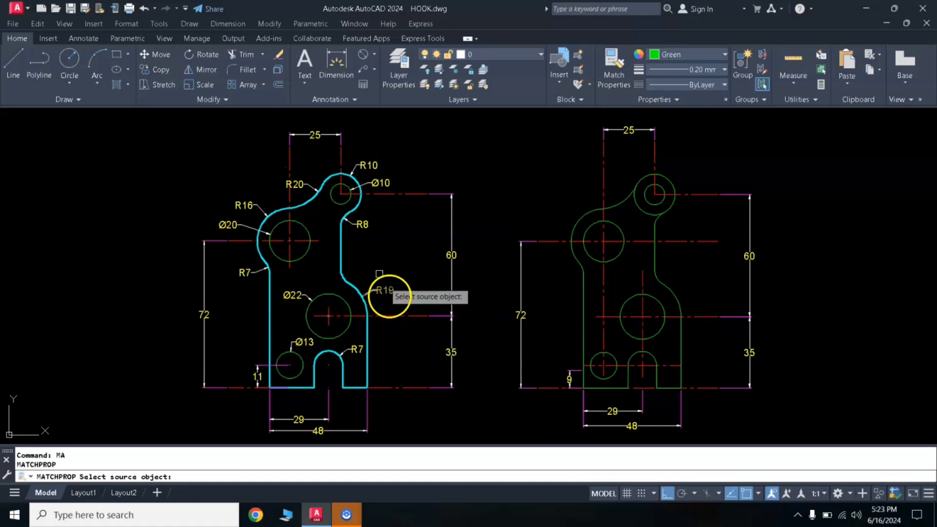
pyautogui.click(341, 254)
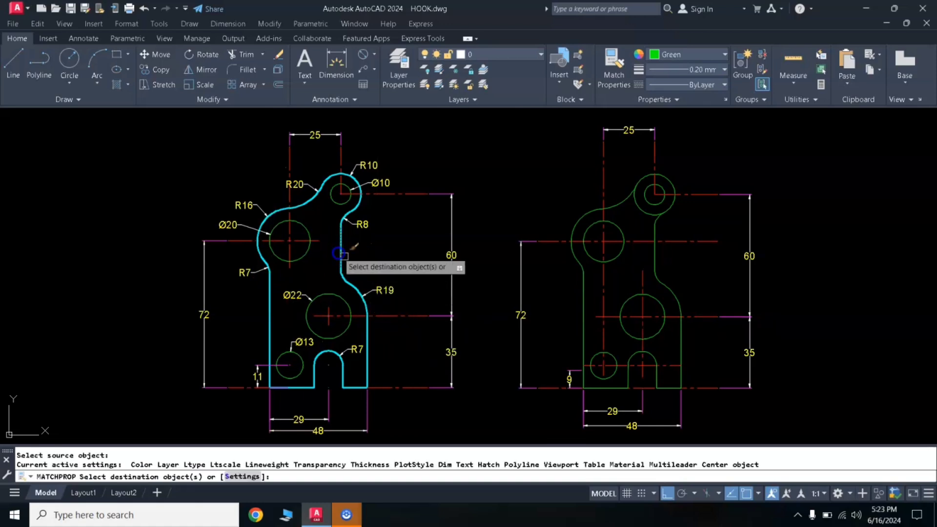
pyautogui.click(582, 307)
pyautogui.click(575, 263)
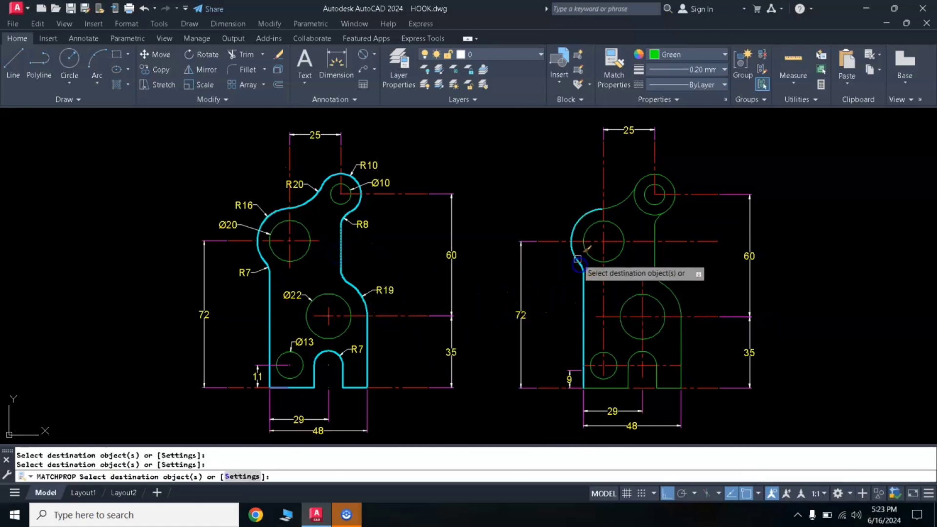
pyautogui.click(615, 209)
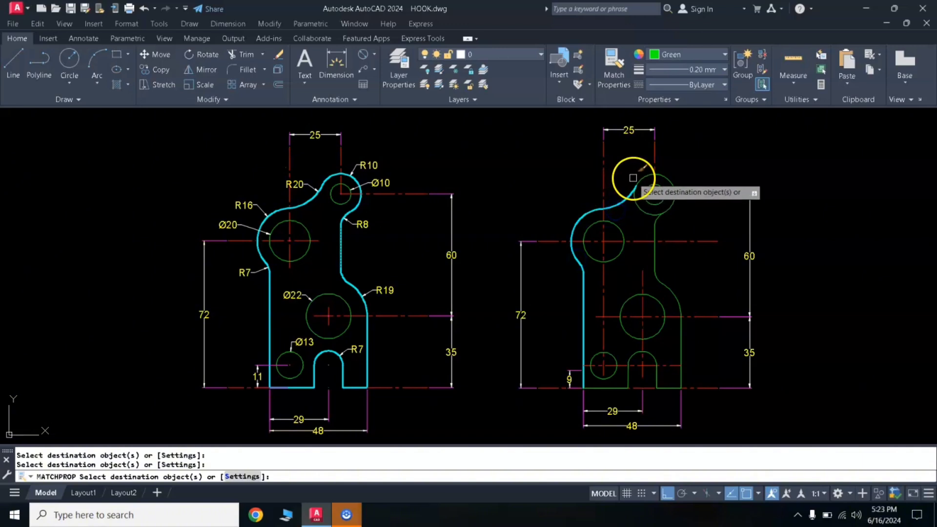
pyautogui.press('Return')
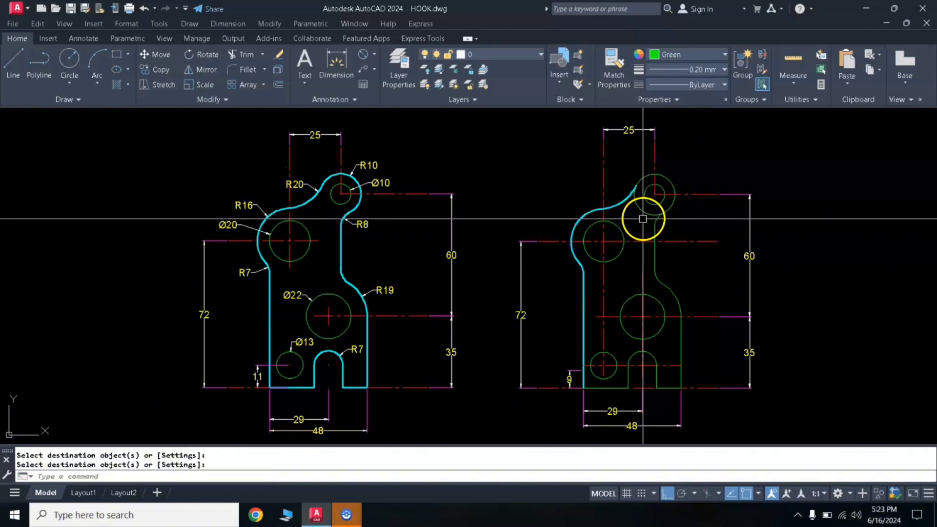
pyautogui.write('tr')
pyautogui.press('Return')
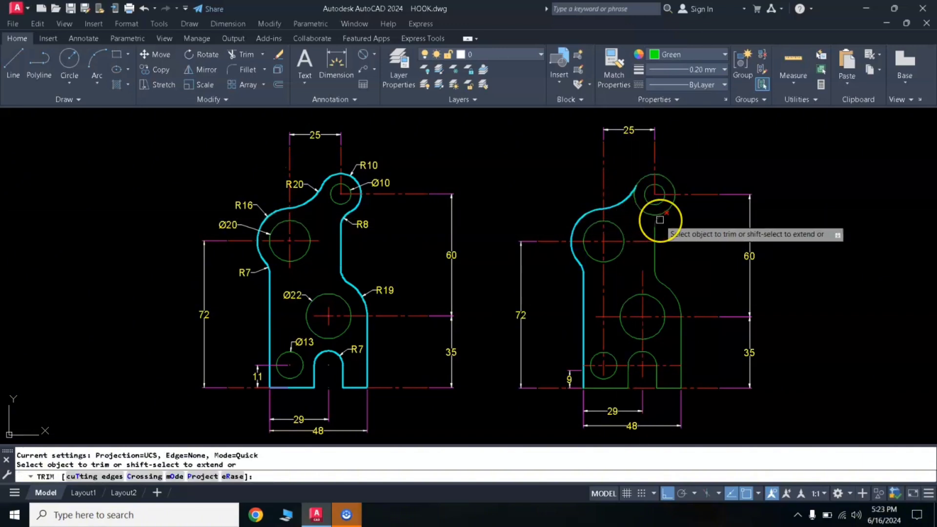
pyautogui.press('Escape')
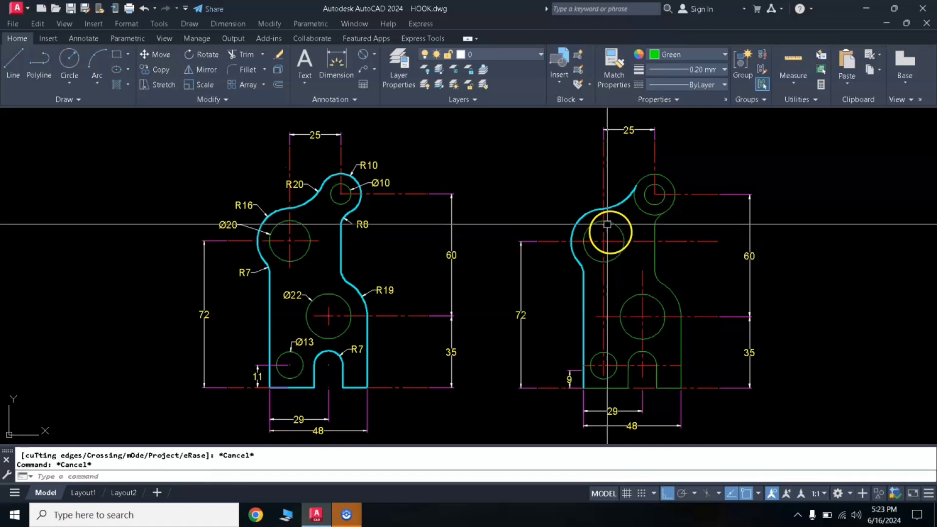
# - Trim the lower-left part of the radius 10 circle between the concave arc and the upper fillet, using both as cutting edges
pyautogui.click(624, 194)
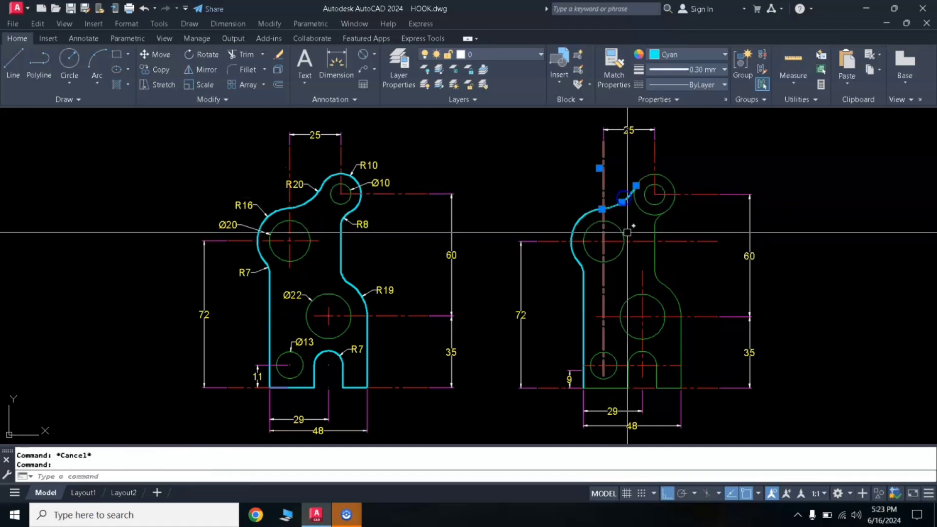
pyautogui.click(658, 219)
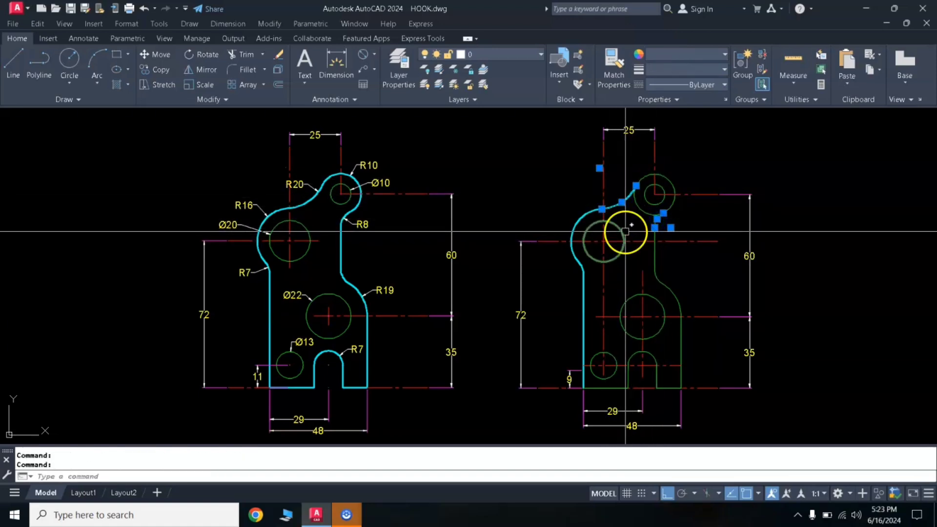
pyautogui.write('tr')
pyautogui.press('Return')
pyautogui.click(638, 209)
pyautogui.press('Return')
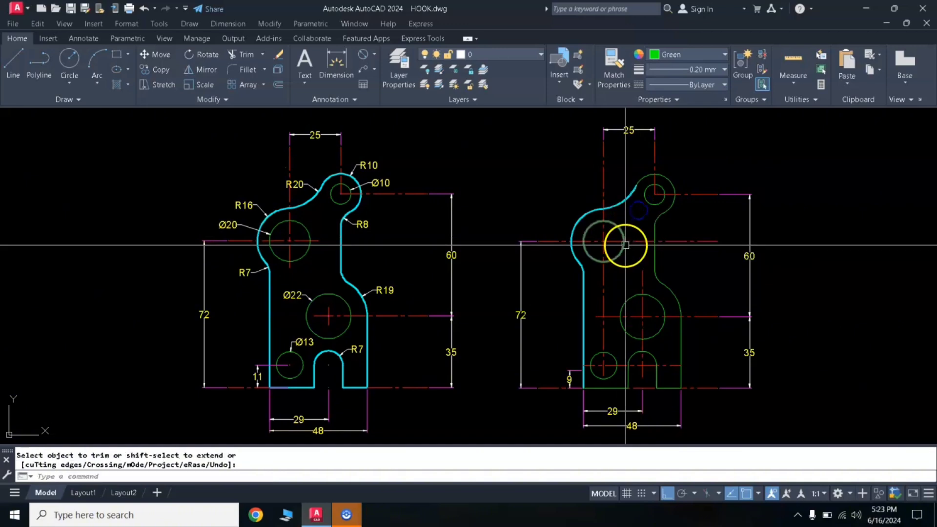
# - Match the concave arc's cyan properties onto the top arc, both inner fillets, the inner vertical line, the radius 19 arc and the right edge
pyautogui.write('M')
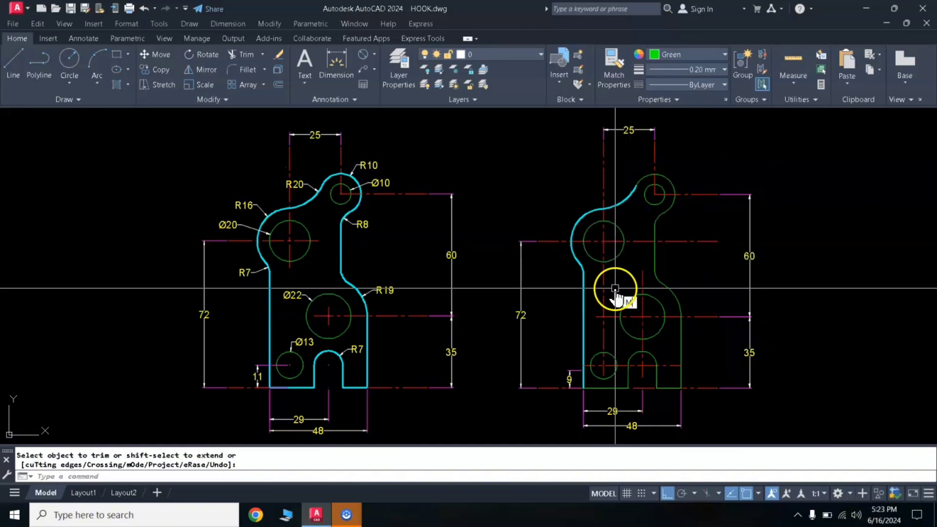
pyautogui.write('A')
pyautogui.press('Return')
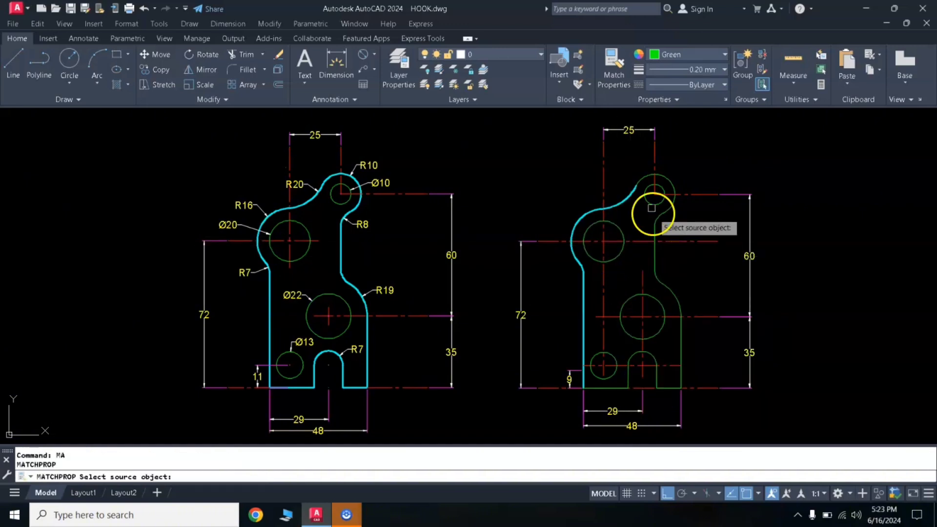
pyautogui.click(620, 202)
pyautogui.click(645, 174)
pyautogui.click(662, 216)
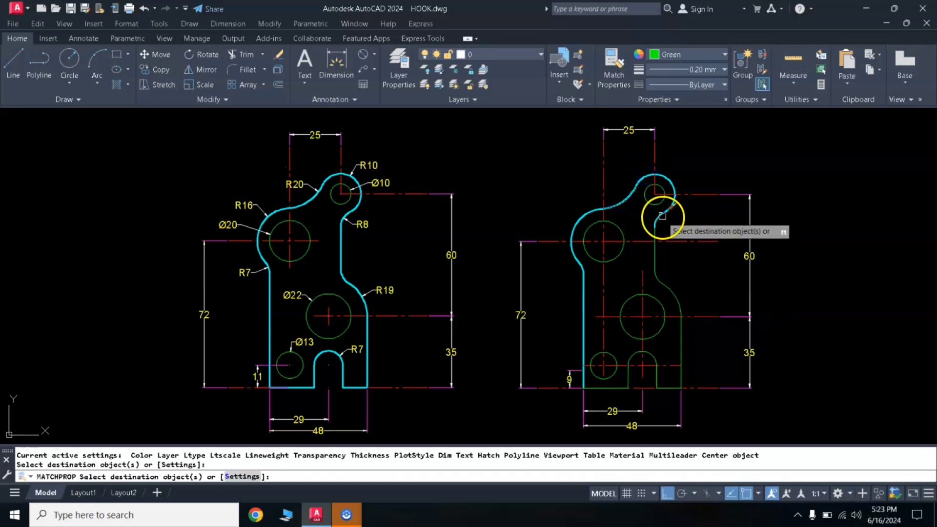
pyautogui.click(657, 234)
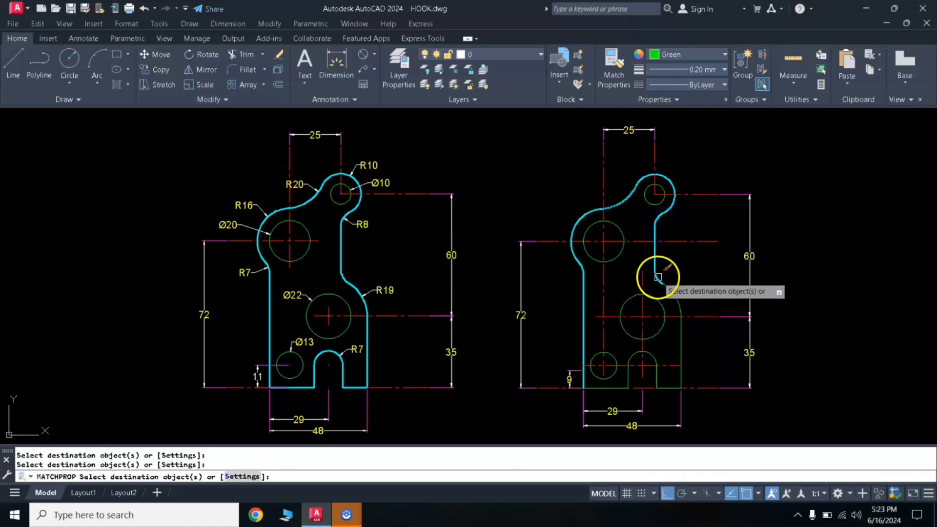
pyautogui.click(674, 296)
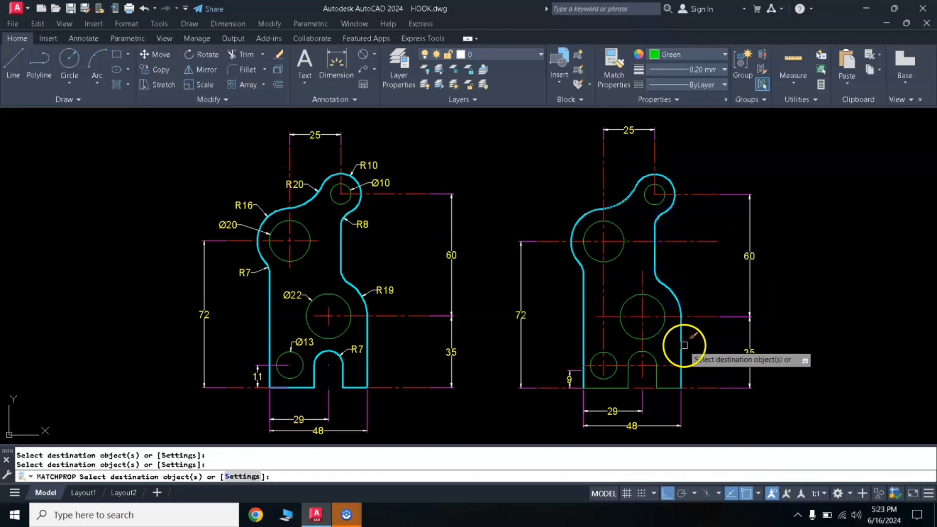
# - Match the same cyan outline properties onto both bottom edge segments and the slot's sides and arc
pyautogui.click(669, 386)
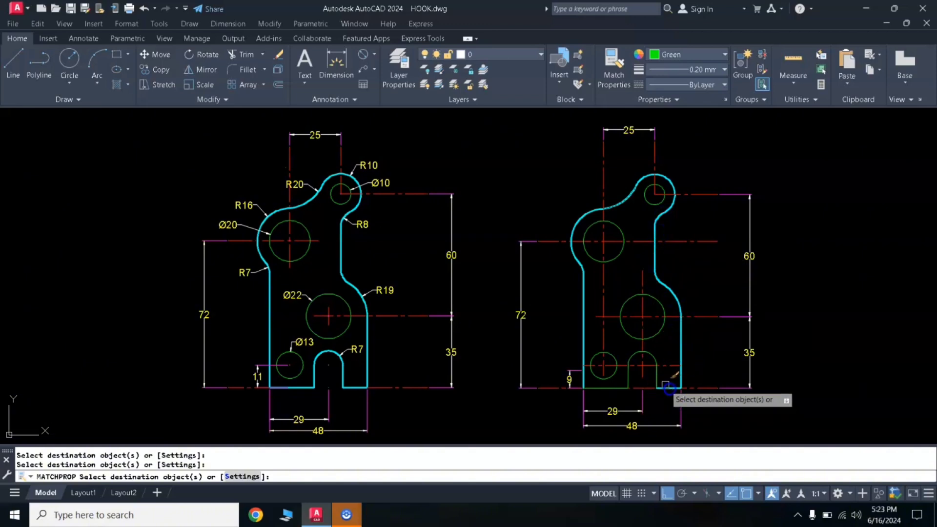
pyautogui.click(657, 380)
pyautogui.click(628, 378)
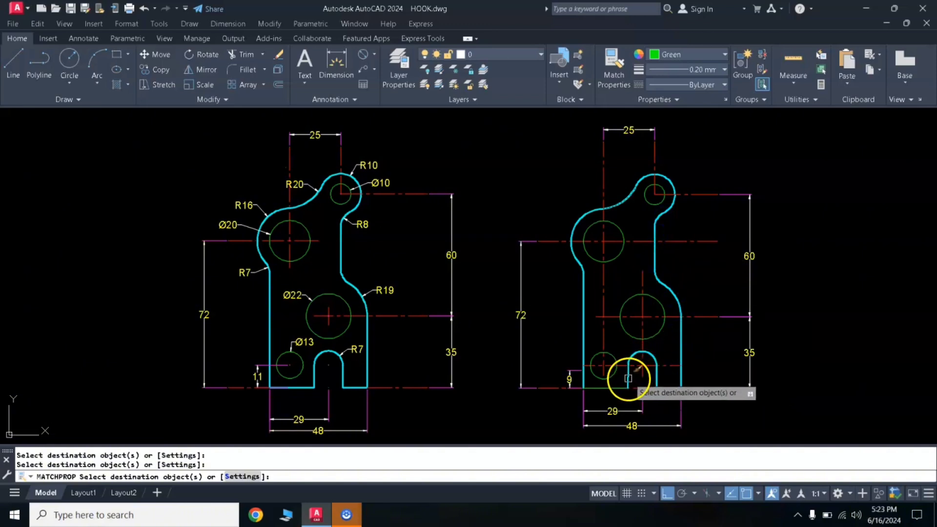
pyautogui.click(616, 388)
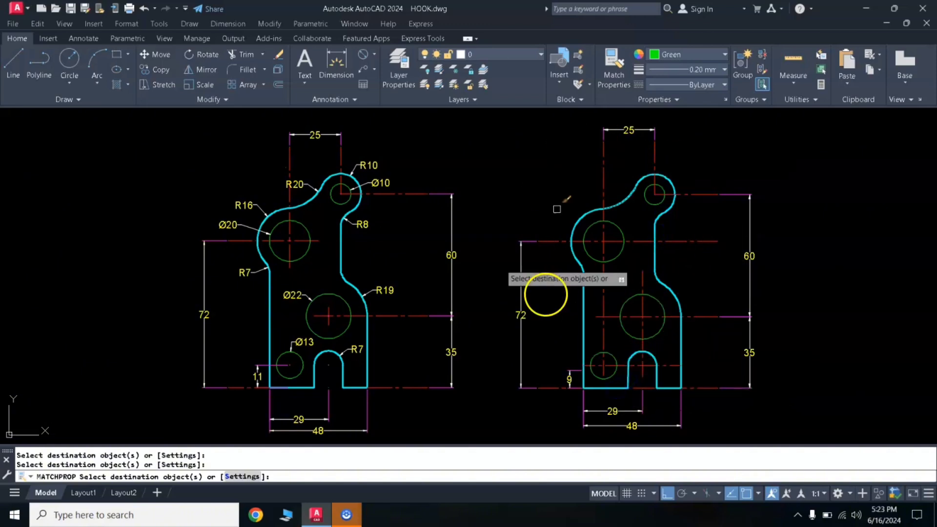
pyautogui.press('Return')
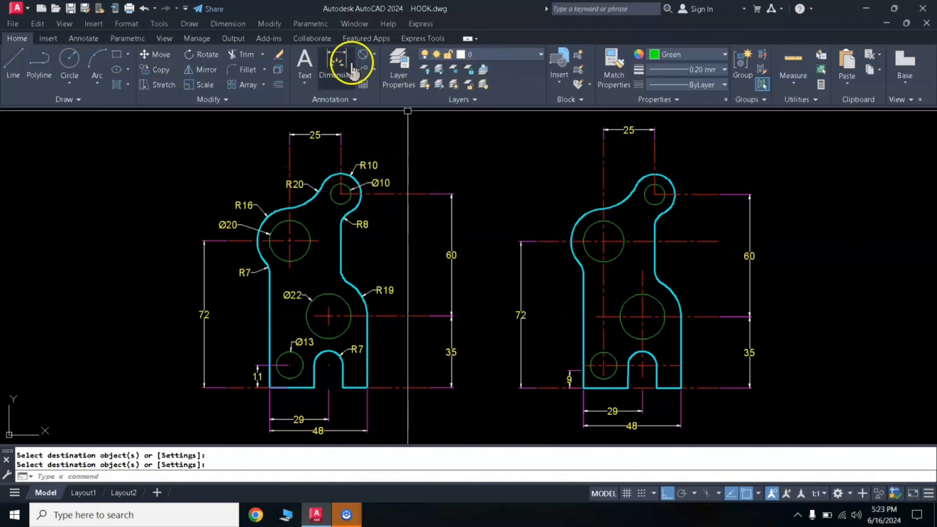
# - Add radius dimensions to the new plate's top arc and the concave arc beside it
pyautogui.click(373, 55)
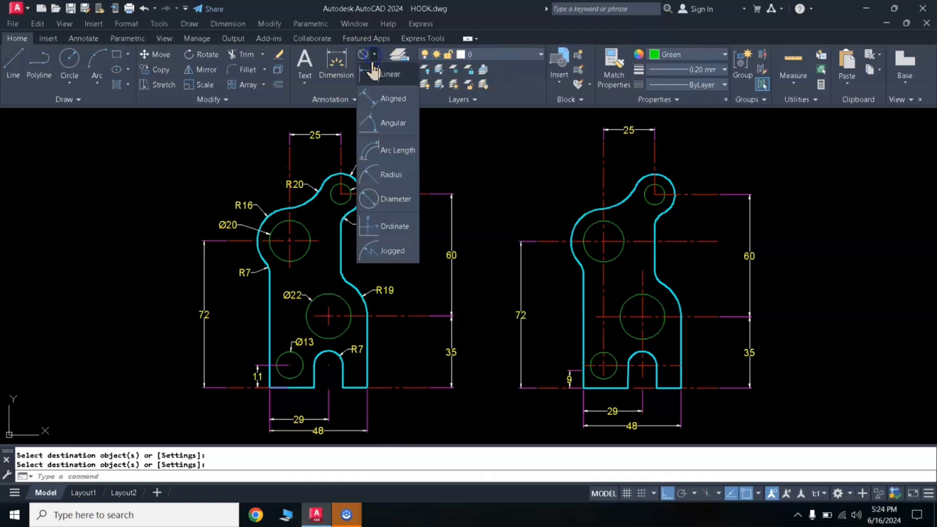
pyautogui.click(390, 176)
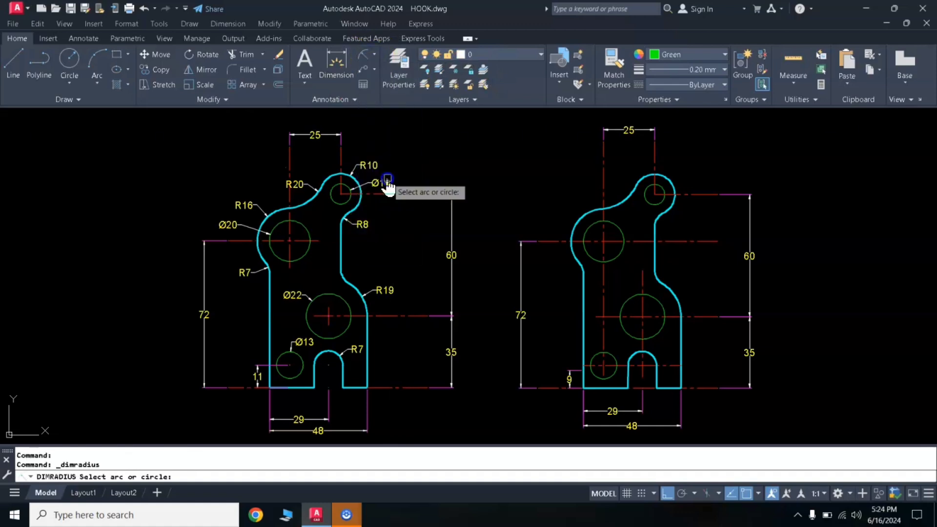
pyautogui.click(664, 174)
pyautogui.click(671, 166)
pyautogui.press('Return')
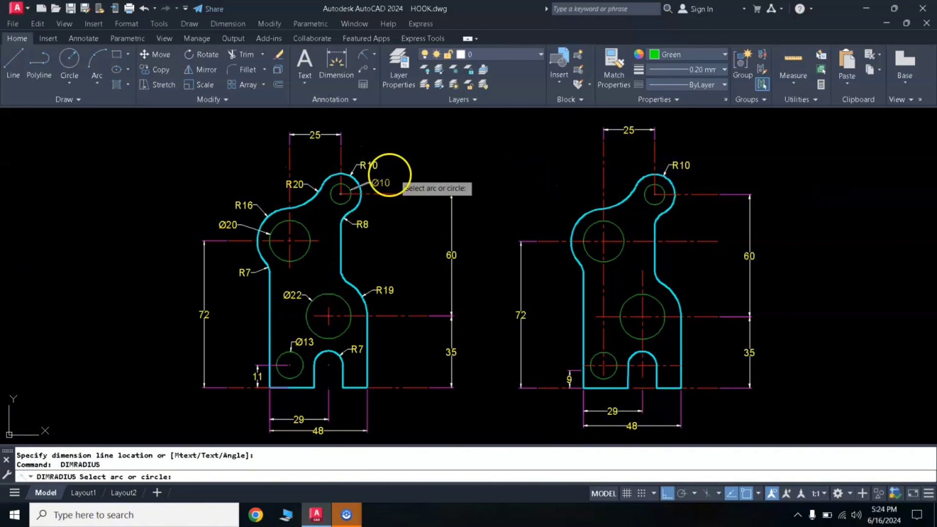
pyautogui.click(630, 196)
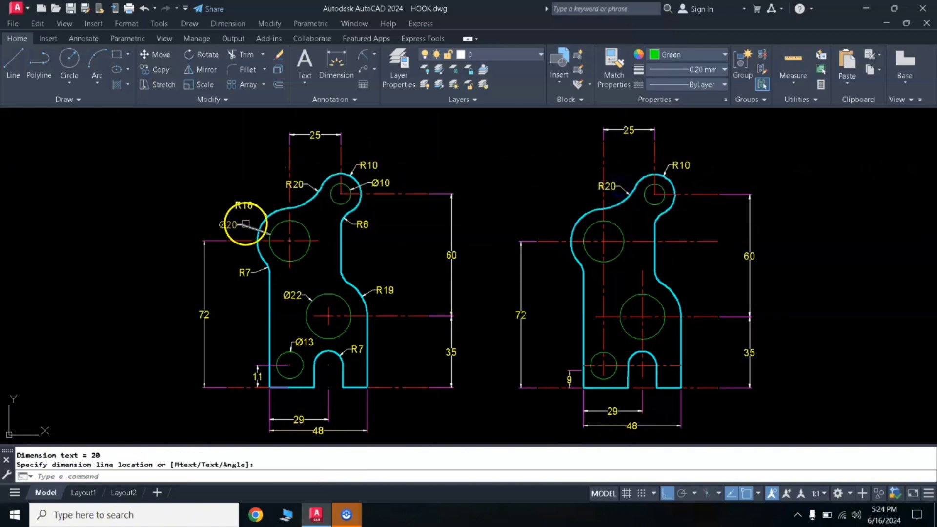
# - Add radius dimensions to the new plate's large upper-left arc and the small fillet just below it on the left edge
pyautogui.press('Return')
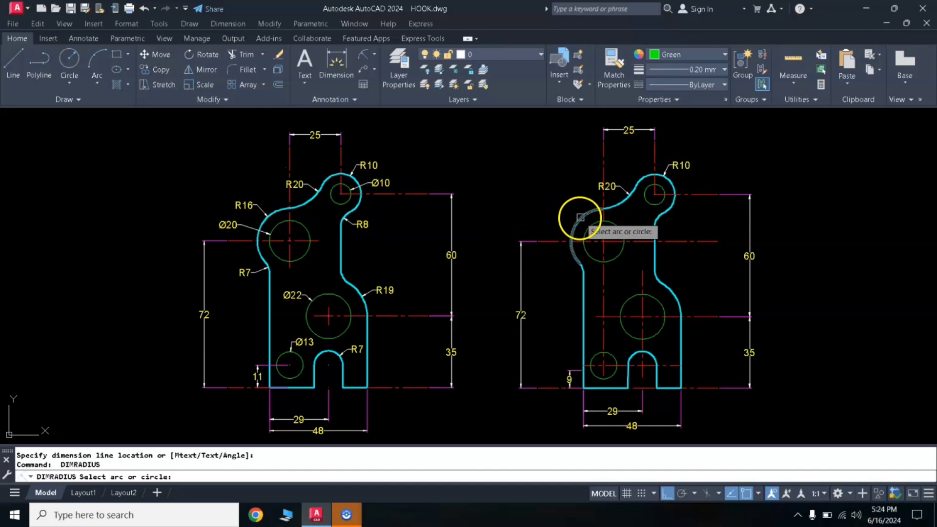
pyautogui.click(580, 217)
pyautogui.click(568, 204)
pyautogui.press('Return')
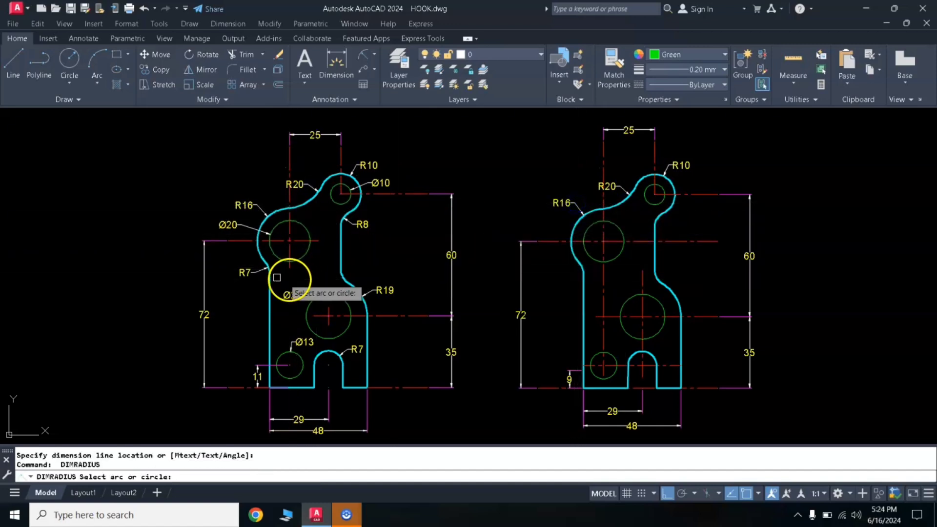
pyautogui.click(581, 268)
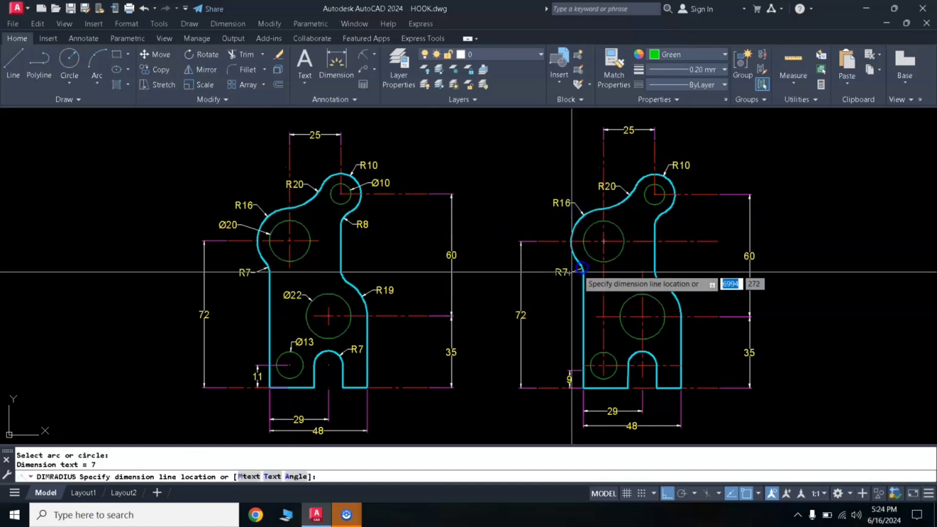
pyautogui.click(567, 271)
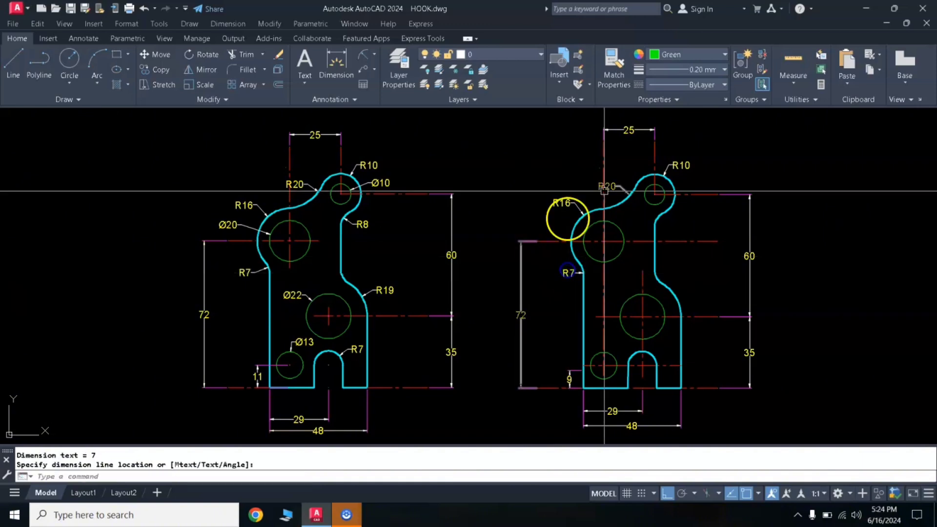
# - Add radius dimensions to the new plate's lower right-hand shoulder arc and the inner fillet beneath the top lobe
pyautogui.press('Return')
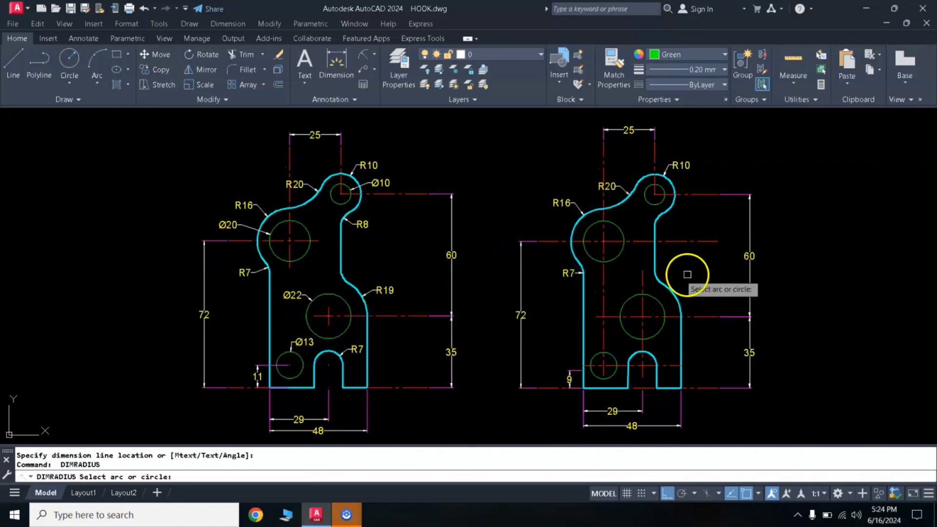
pyautogui.click(677, 290)
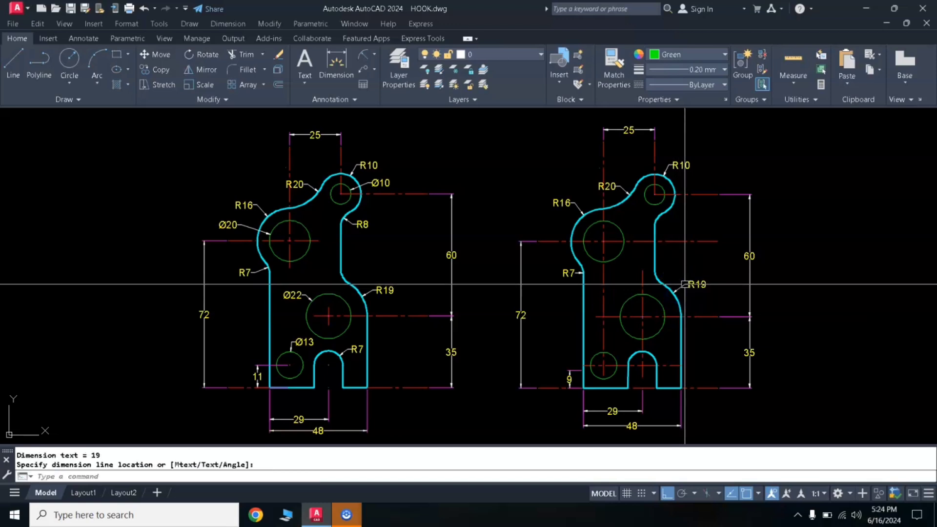
pyautogui.click(678, 245)
pyautogui.press('Return')
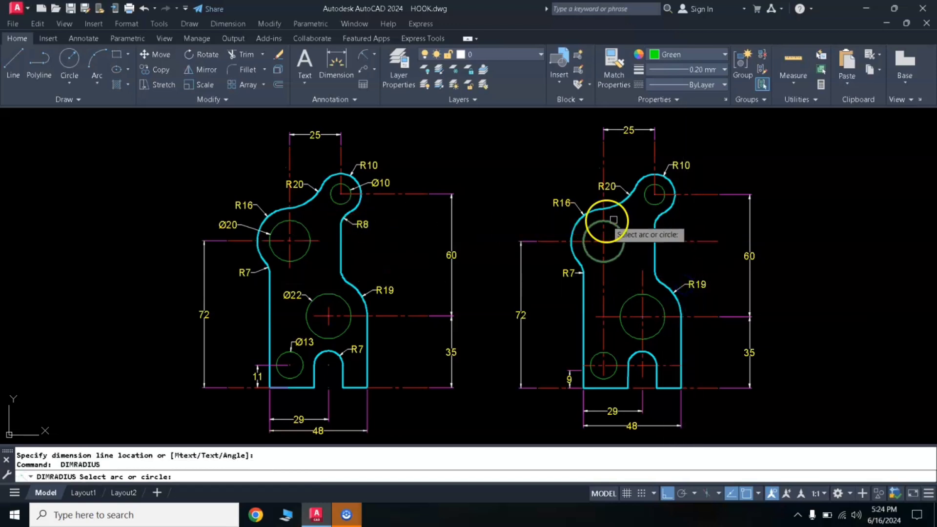
pyautogui.click(656, 214)
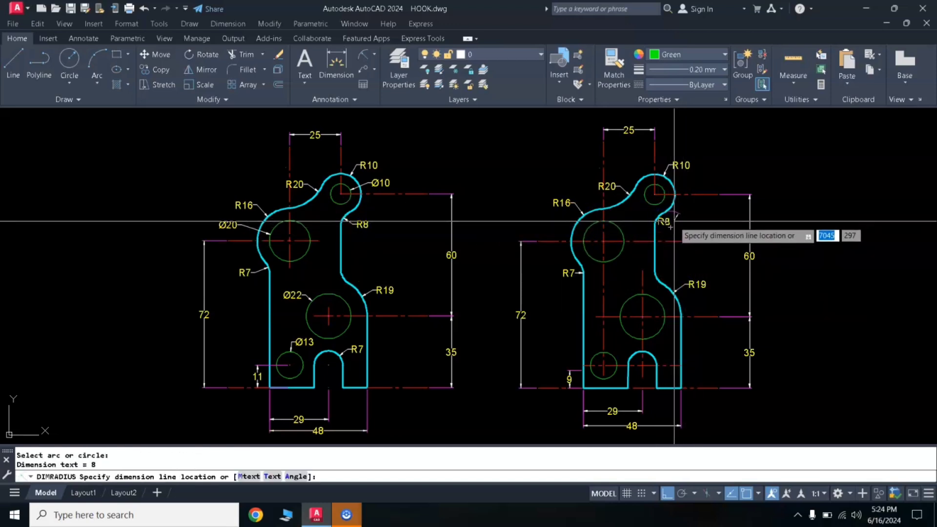
pyautogui.scroll(4, 673, 223)
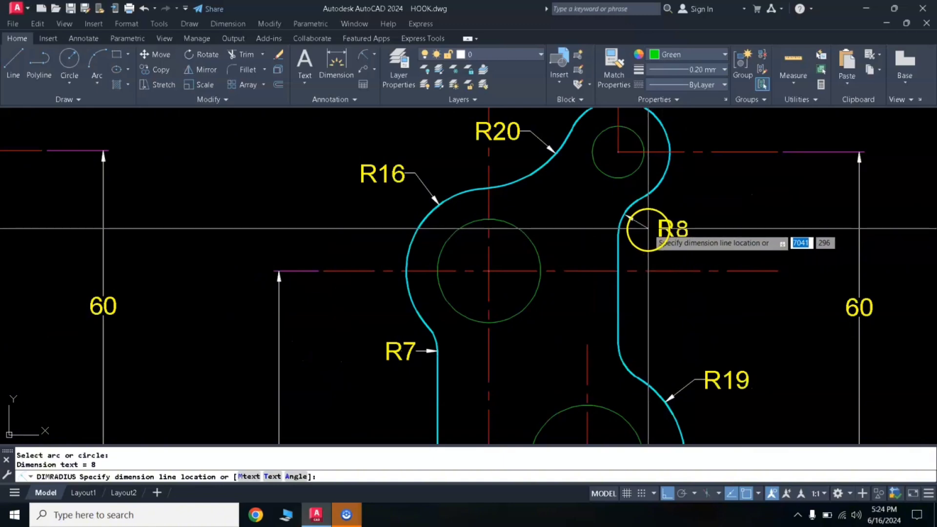
pyautogui.click(634, 239)
pyautogui.scroll(-5, 634, 240)
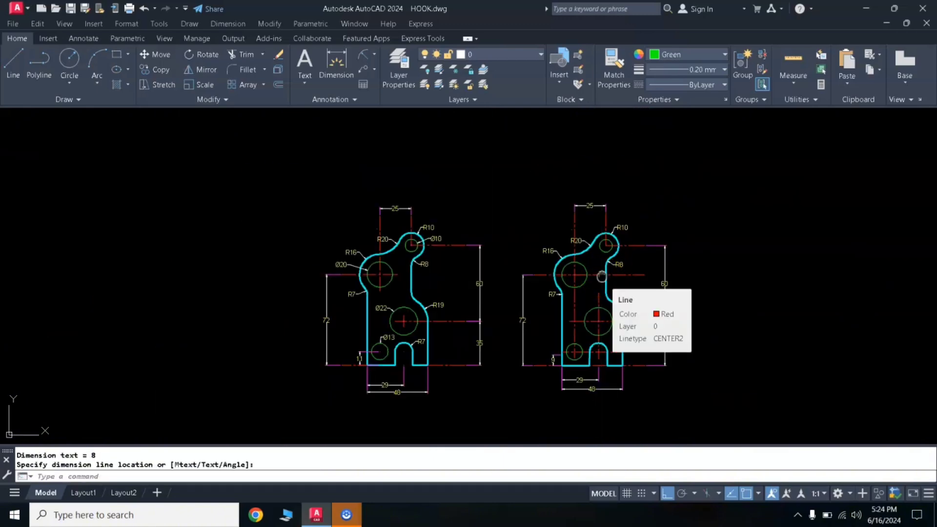
# - Add a radius dimension to the arc at the top of the new plate's bottom slot
pyautogui.scroll(3, 573, 284)
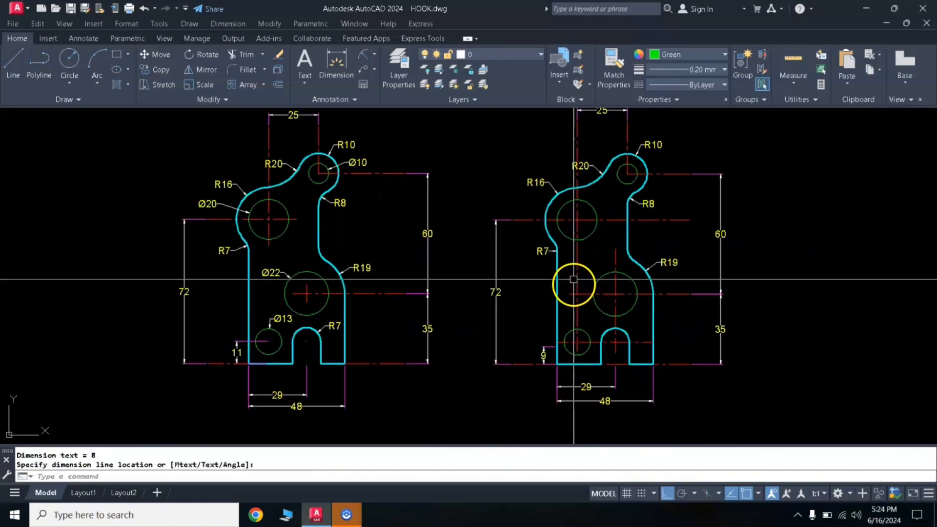
pyautogui.moveTo(573, 259); pyautogui.dragTo(554, 285, button='middle')
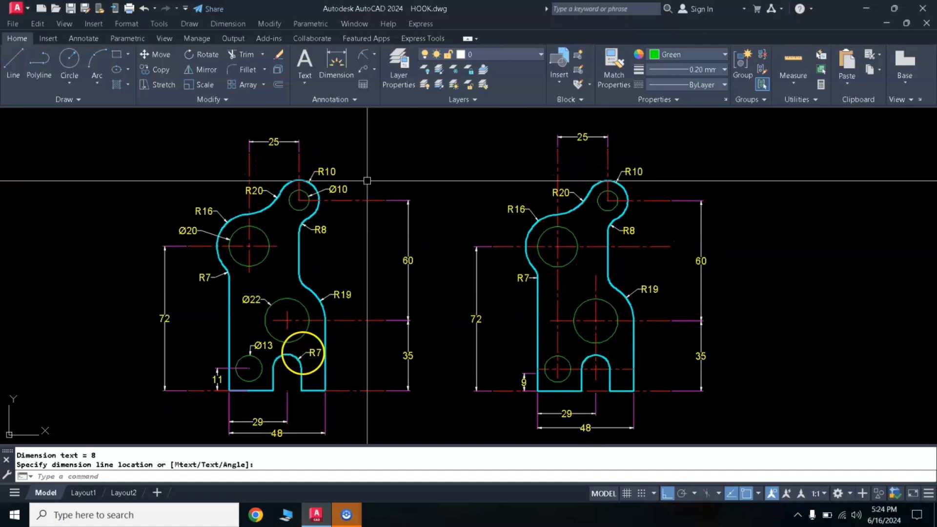
pyautogui.click(609, 359)
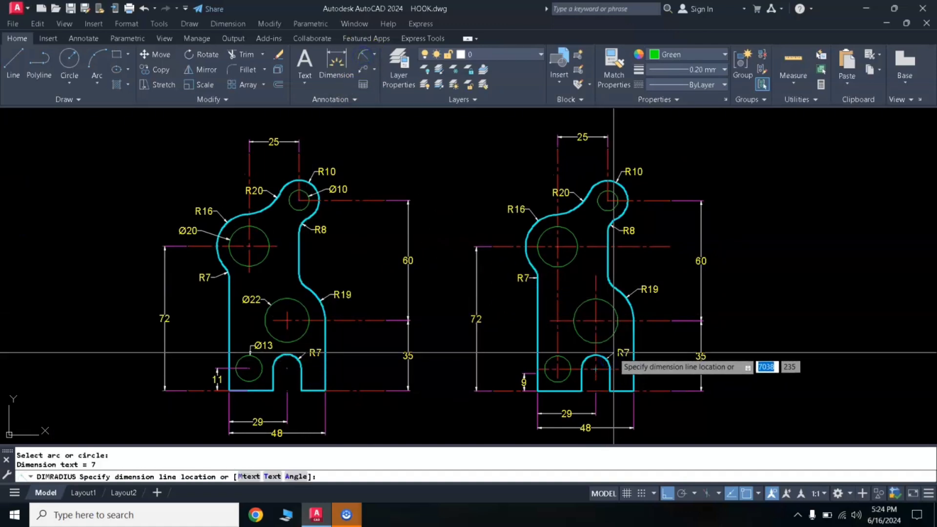
pyautogui.click(617, 356)
pyautogui.click(289, 378)
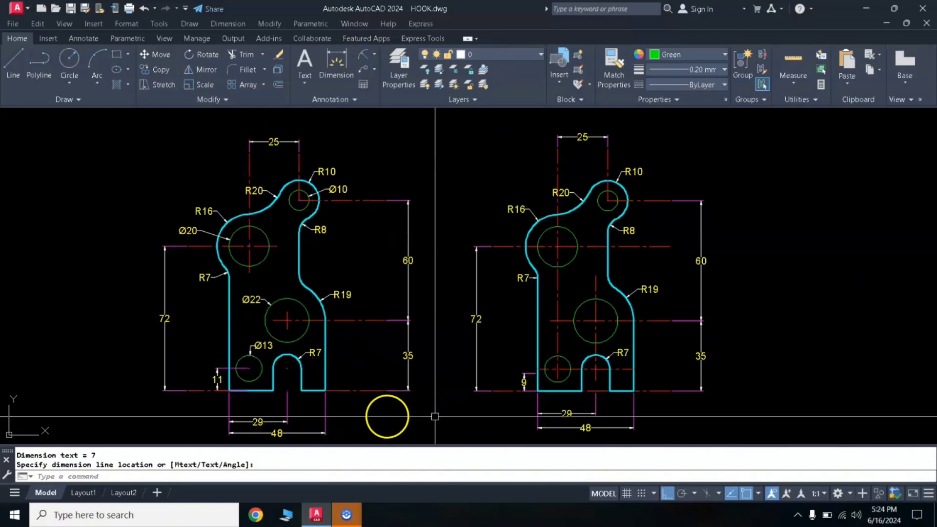
# - Stretch the new plate's 9 mm vertical dimension so its upper extension point meets the lower-left hole's horizontal centreline level
pyautogui.scroll(2, 537, 388)
pyautogui.click(513, 376)
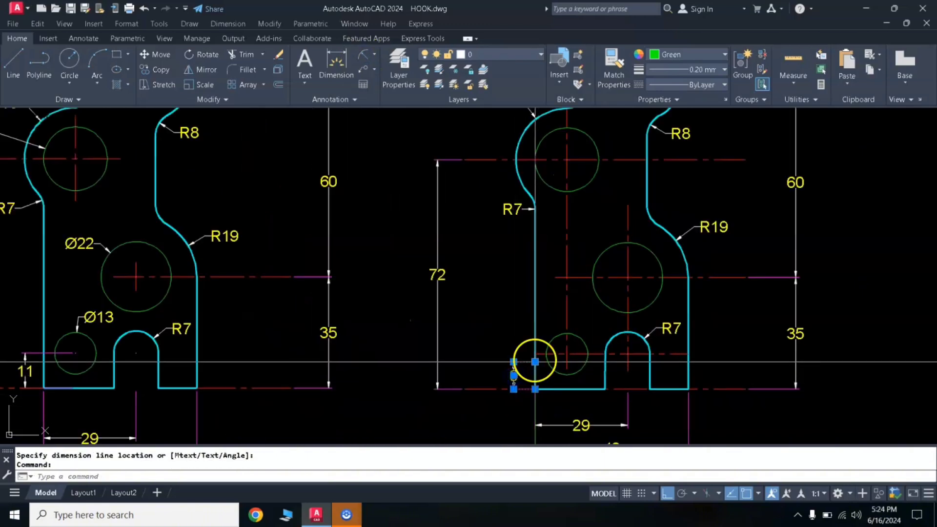
pyautogui.click(535, 362)
pyautogui.click(535, 354)
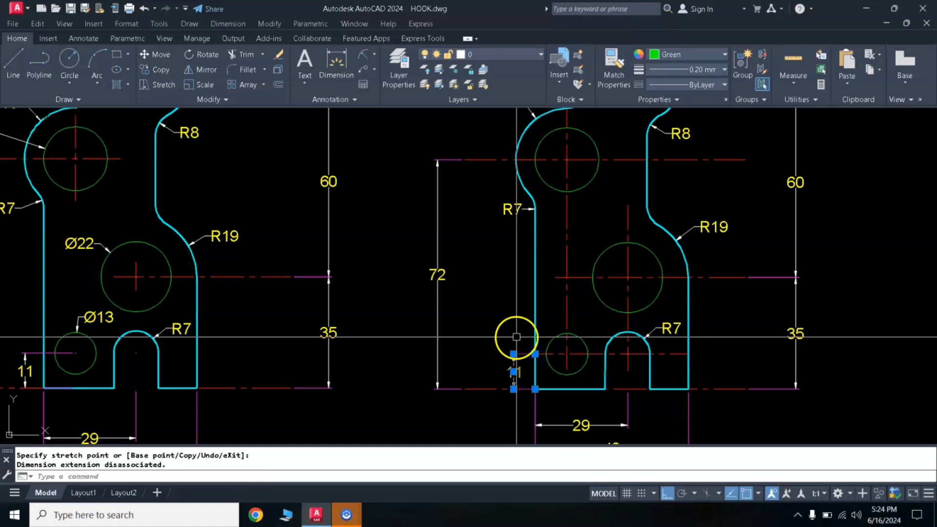
pyautogui.press('Escape')
pyautogui.press('Escape')
# - Add diameter dimensions to the new plate's small top hole and its upper-left hole
pyautogui.scroll(-2, 549, 314)
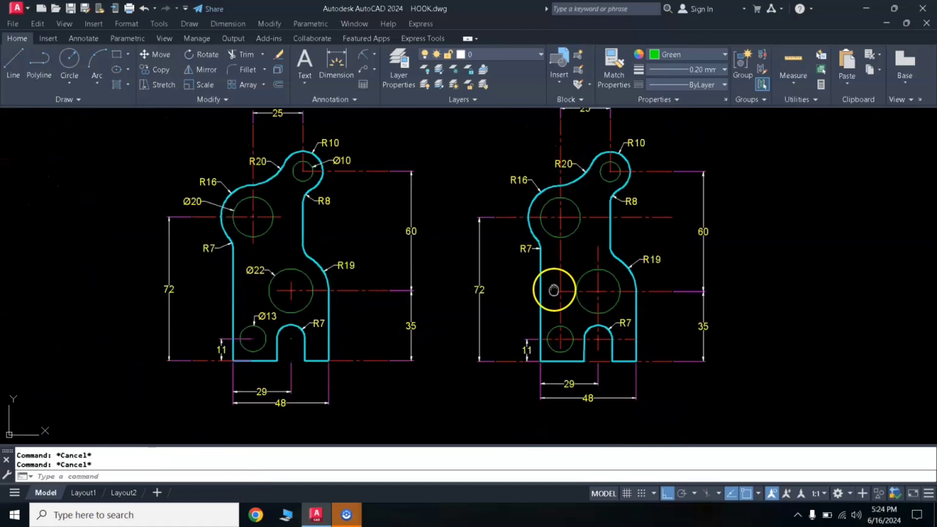
pyautogui.moveTo(553, 289); pyautogui.dragTo(562, 322, button='middle')
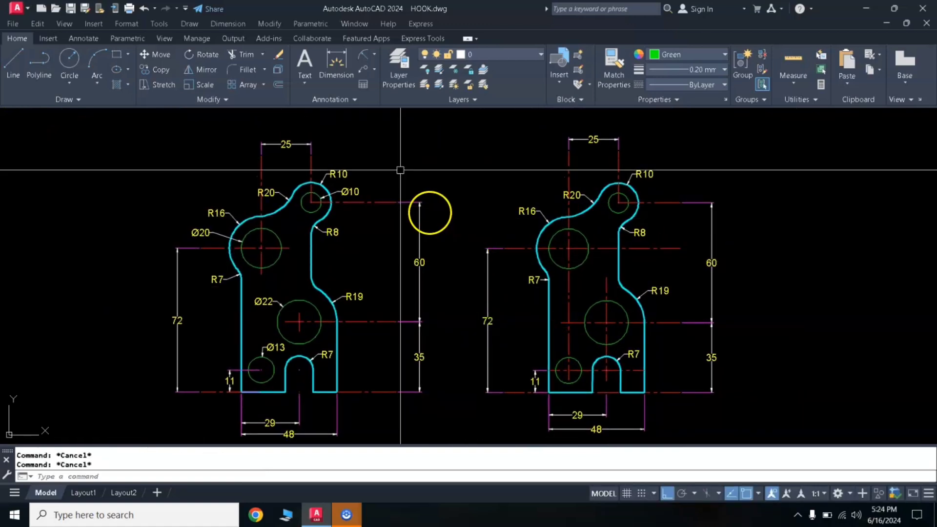
pyautogui.click(374, 55)
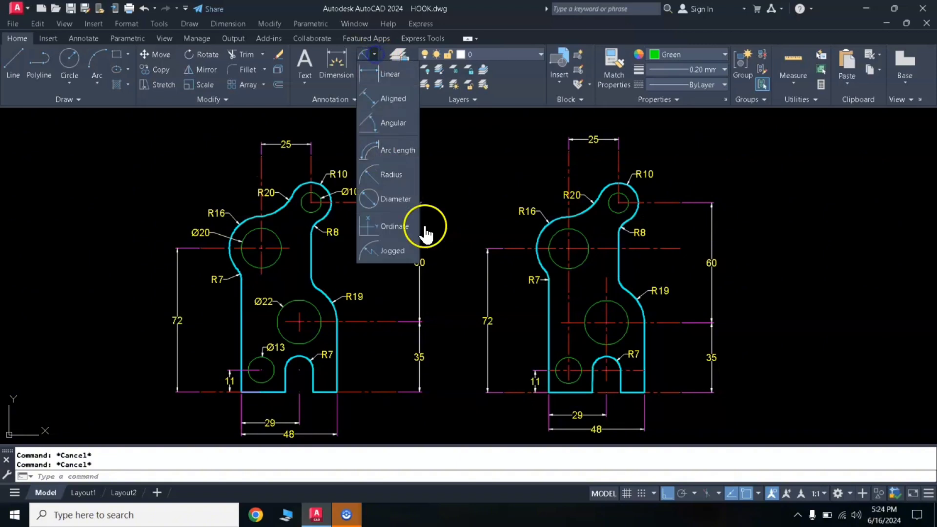
pyautogui.click(388, 202)
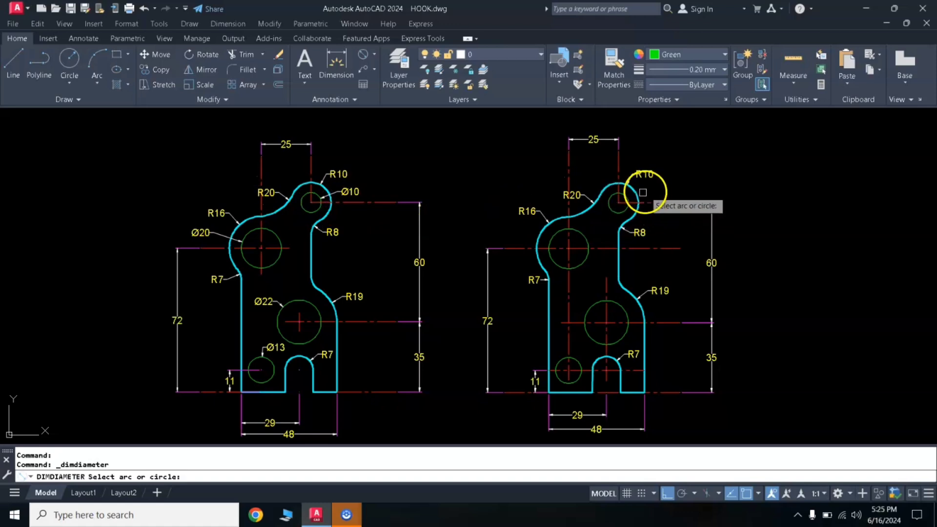
pyautogui.click(628, 197)
pyautogui.click(645, 191)
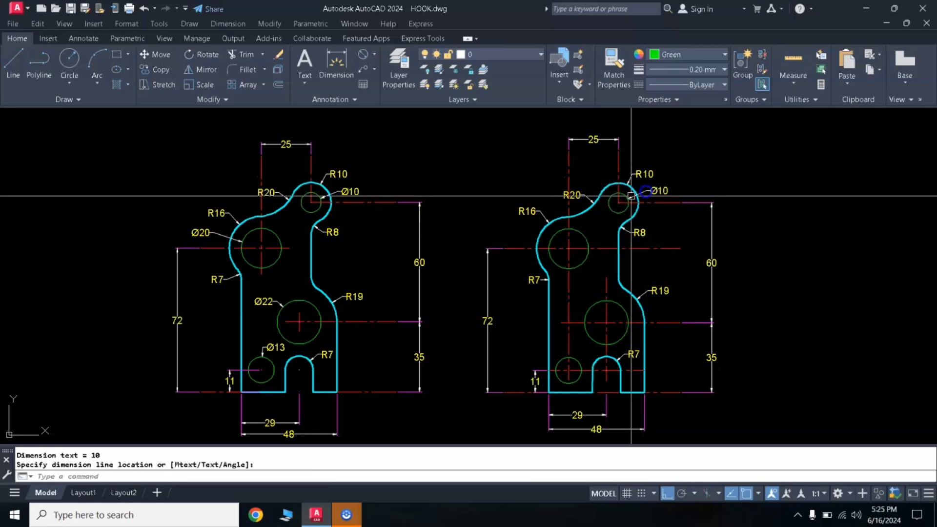
pyautogui.press('space')
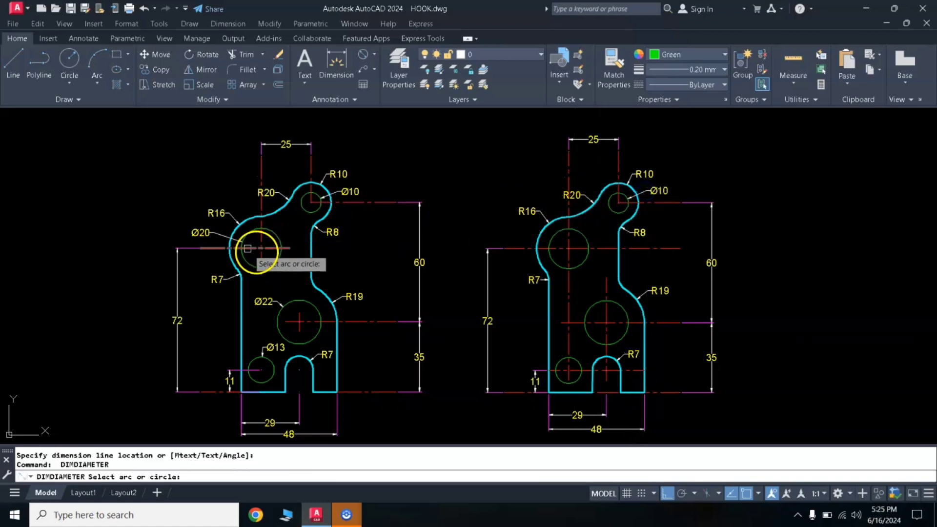
pyautogui.click(554, 238)
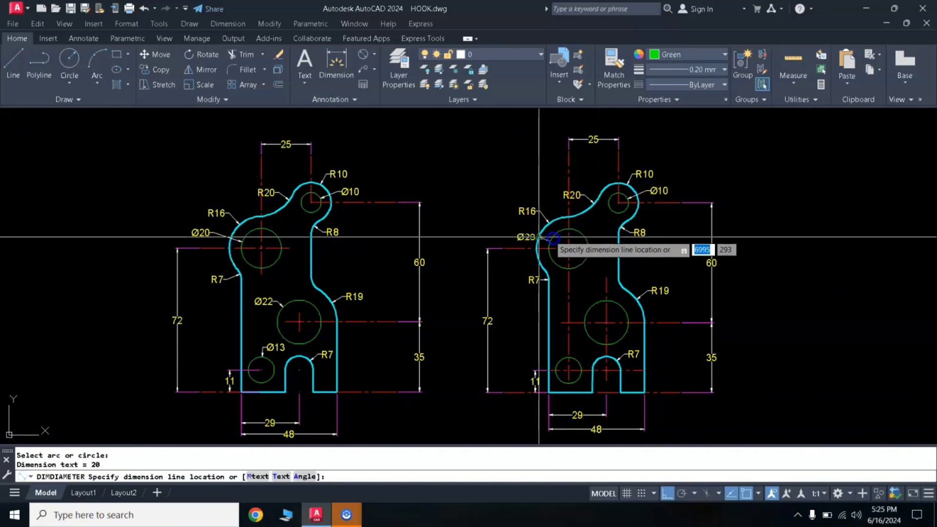
pyautogui.click(518, 233)
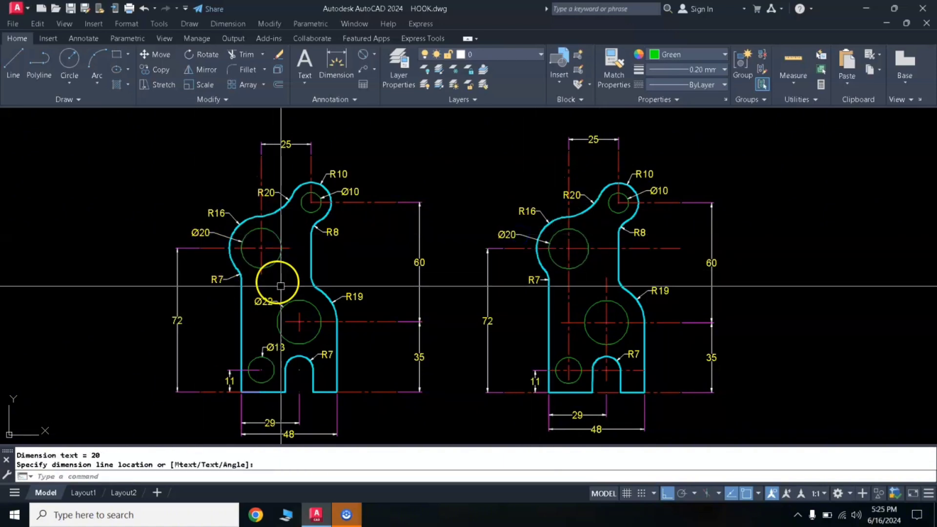
# - Add diameter dimensions to the new plate's large hole above the slot and its lower-left hole
pyautogui.press('space')
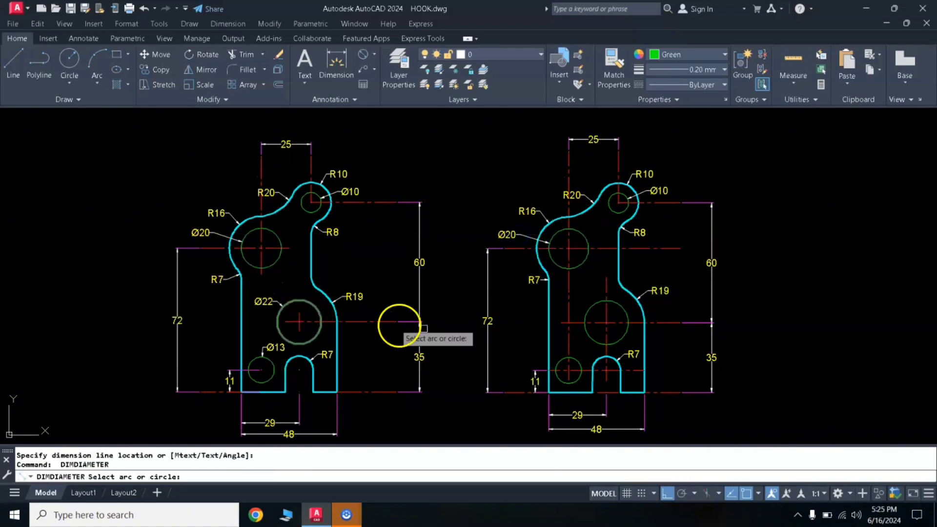
pyautogui.click(594, 304)
pyautogui.click(590, 294)
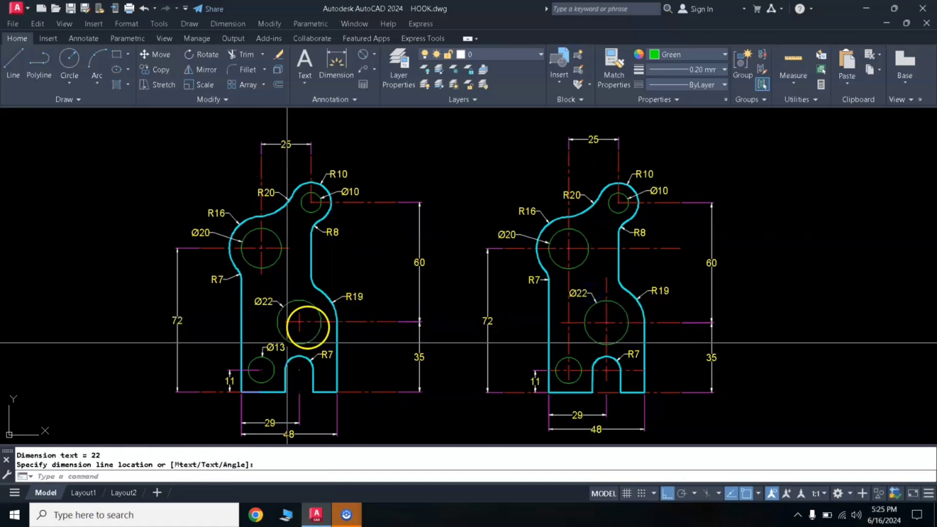
pyautogui.press('space')
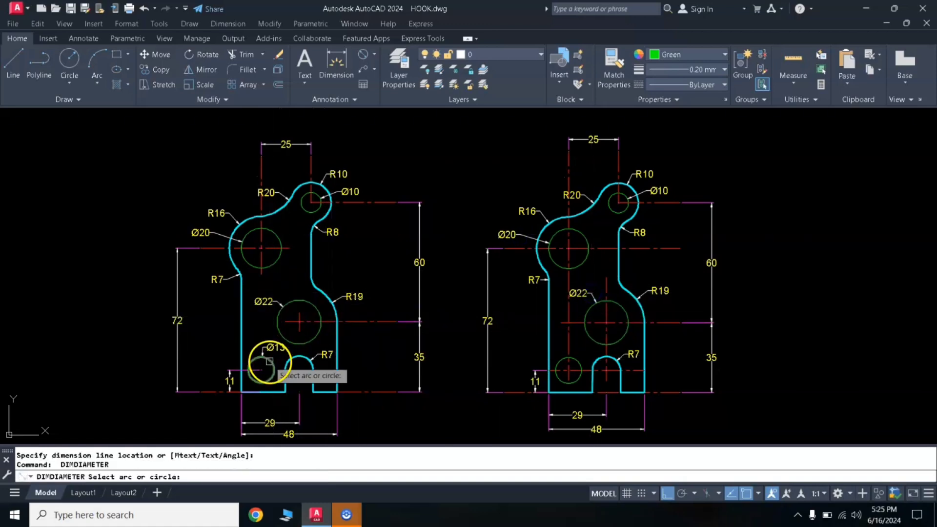
pyautogui.click(577, 358)
pyautogui.click(583, 354)
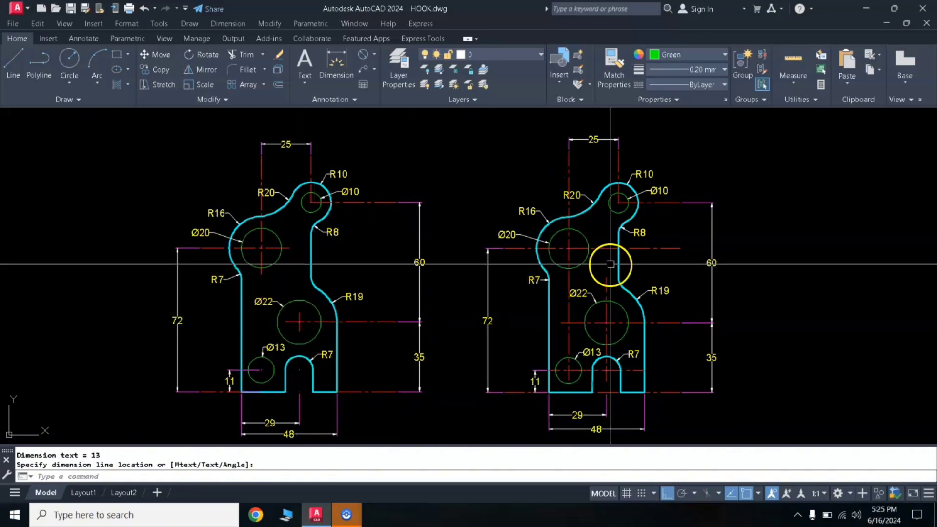
# - Shorten the upper-left hole's horizontal centreline to just past its right side, and the large hole's horizontal centreline to its left edge
pyautogui.click(669, 250)
pyautogui.click(680, 249)
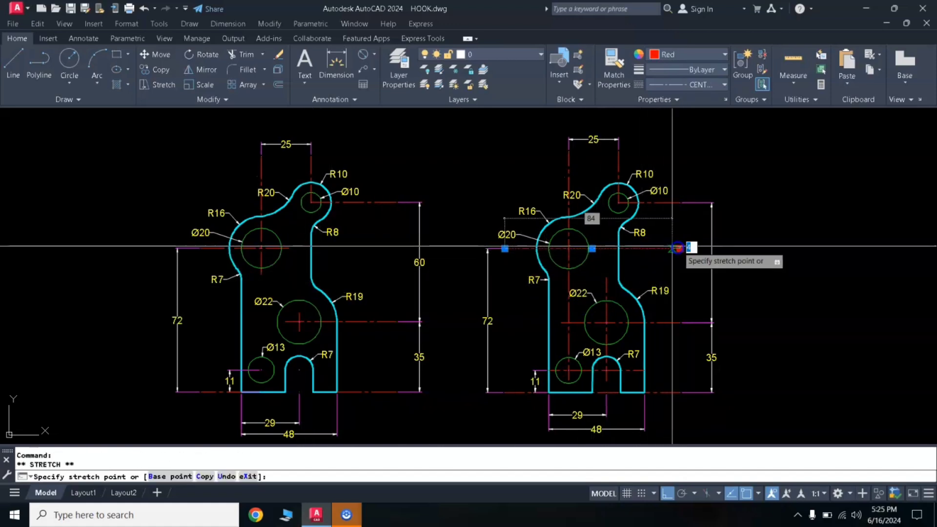
pyautogui.click(597, 249)
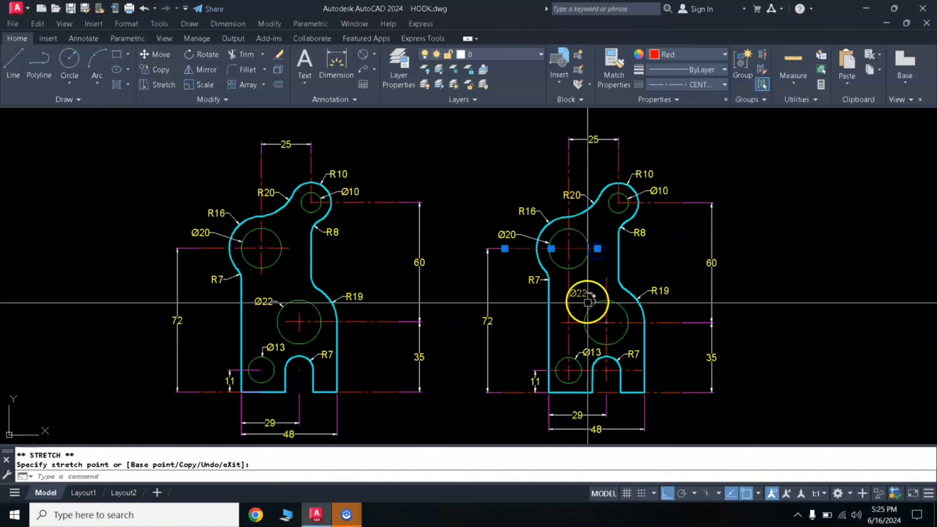
pyautogui.click(561, 323)
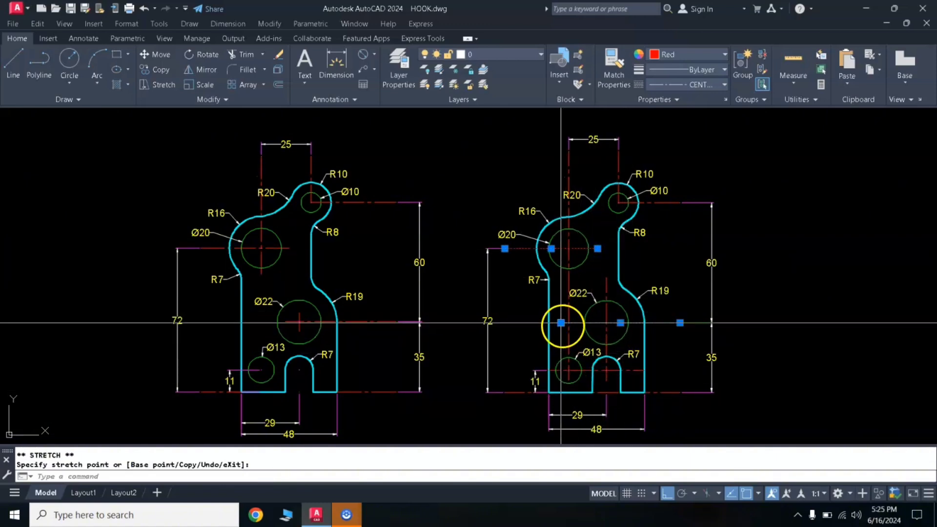
pyautogui.click(560, 322)
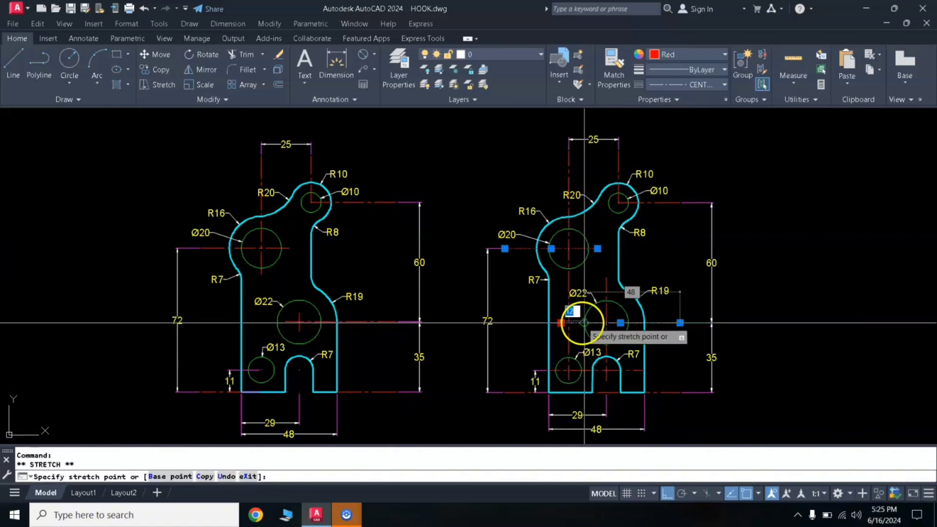
pyautogui.click(584, 323)
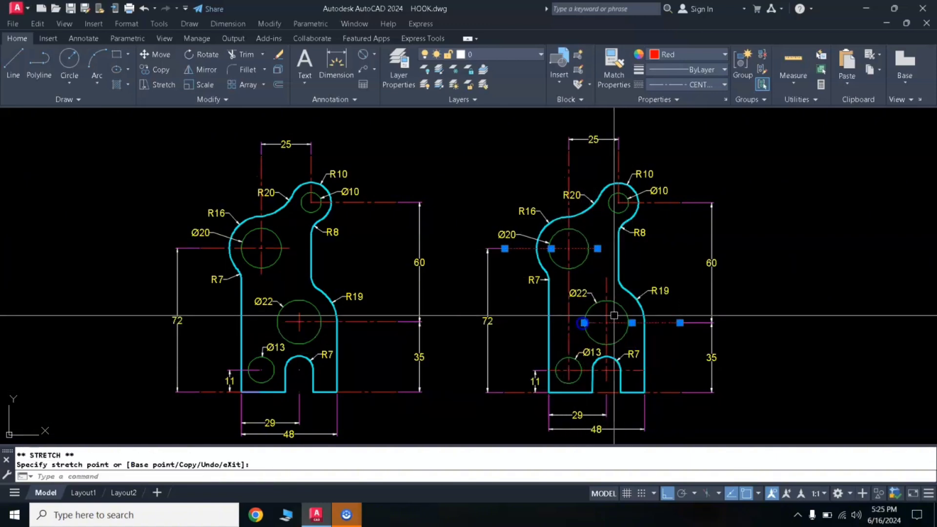
# - Shorten the large hole's vertical centreline to its lower edge and the lower-left hole's horizontal centreline to near the slot's left side
pyautogui.click(607, 383)
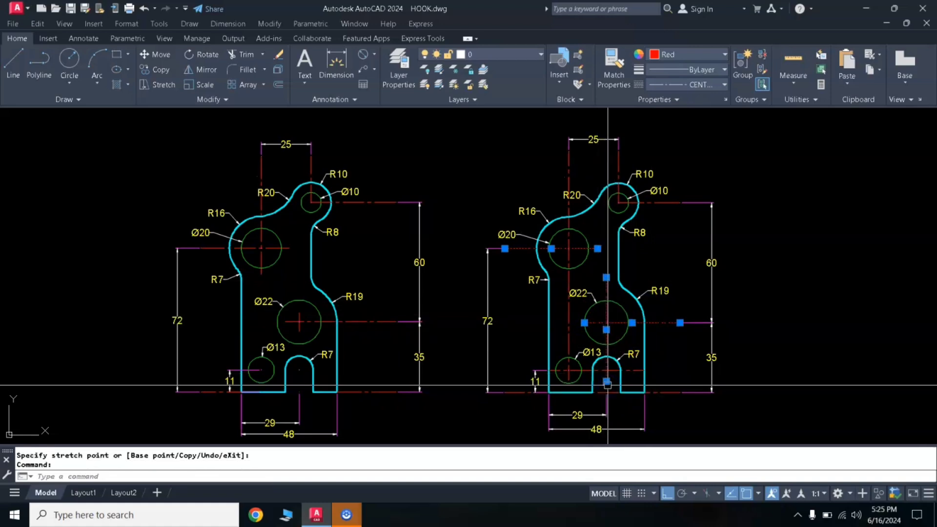
pyautogui.click(606, 381)
pyautogui.press('Down')
pyautogui.press('Escape')
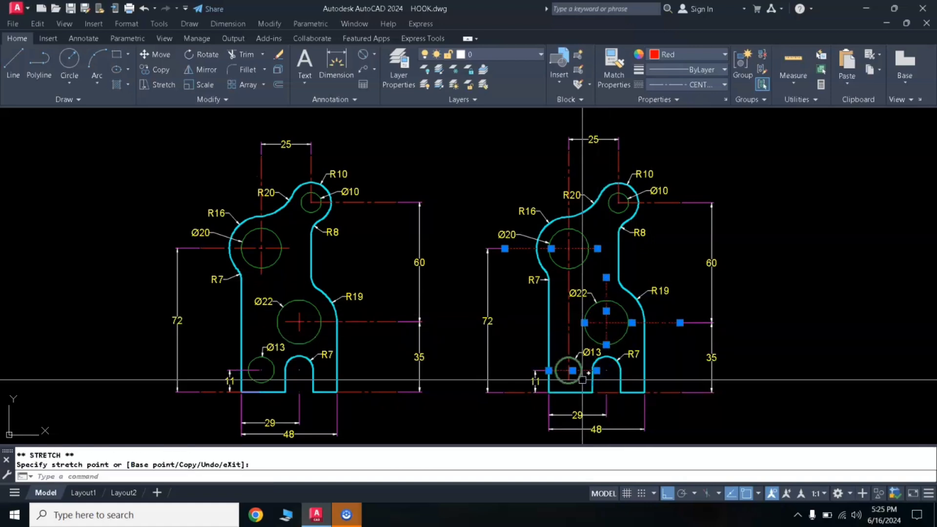
# - Shorten the upper end of the new plate's large-hole vertical centreline to just above the hole
pyautogui.press('Escape')
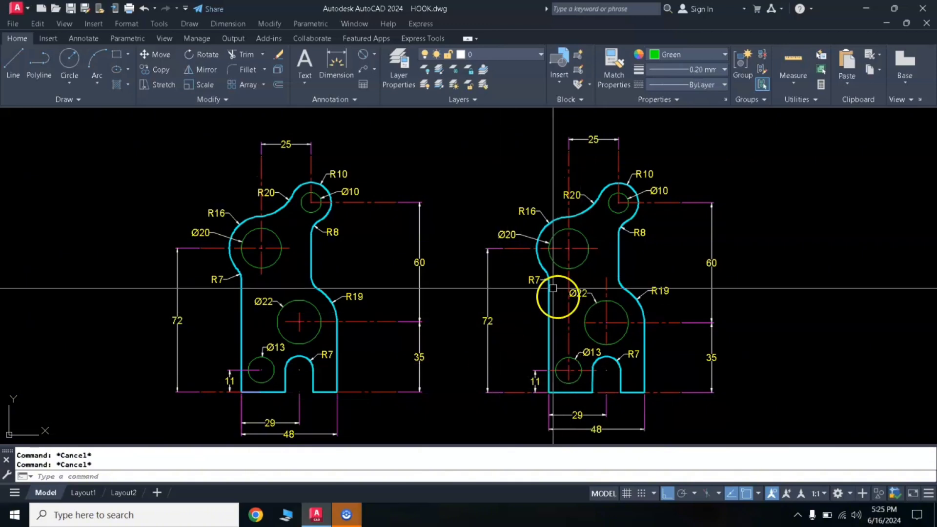
pyautogui.click(605, 281)
pyautogui.click(606, 277)
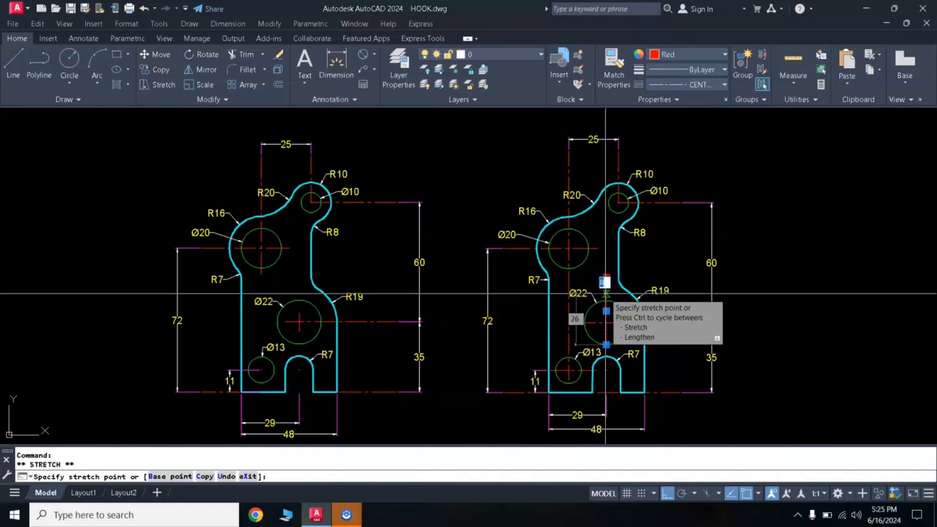
pyautogui.click(605, 293)
pyautogui.moveTo(606, 294)
pyautogui.press('Escape')
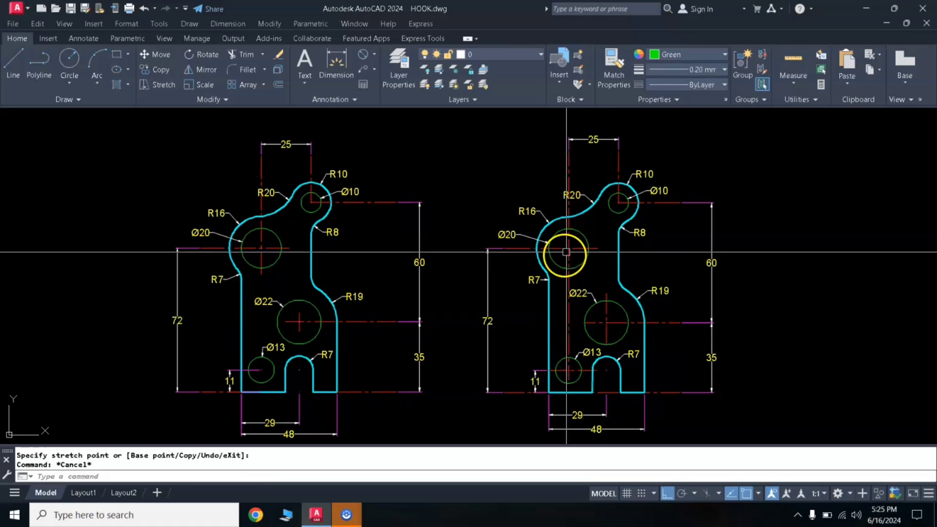
# - Shorten the lower end of the new plate's upper-left hole vertical centreline to just below that hole
pyautogui.click(569, 335)
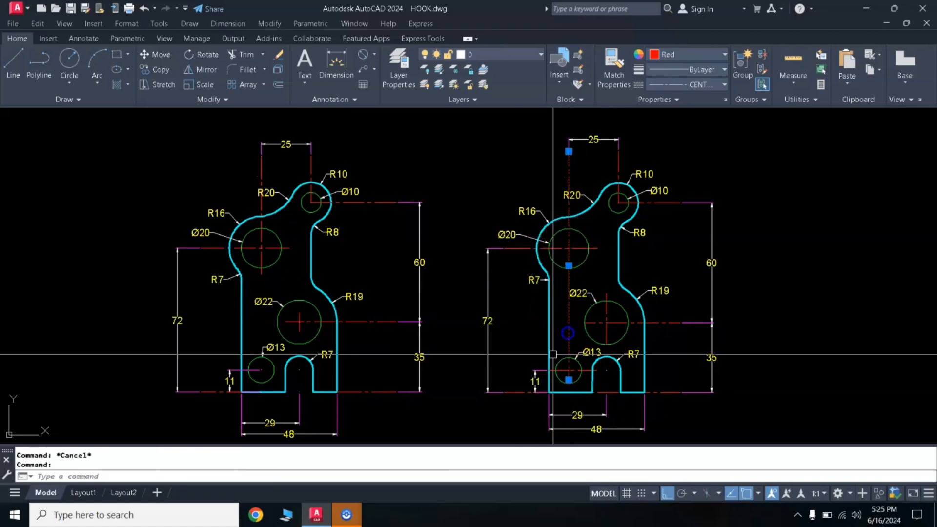
pyautogui.click(568, 380)
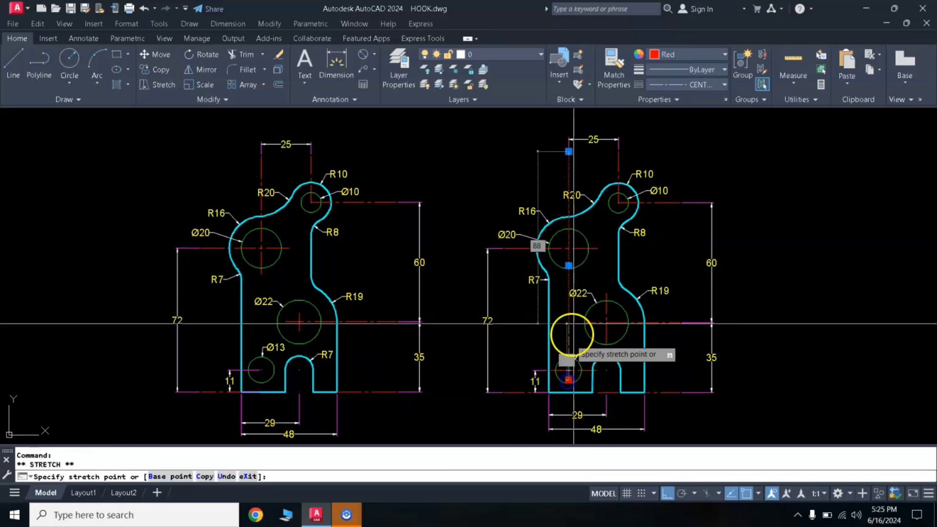
pyautogui.click(569, 275)
pyautogui.press('Escape')
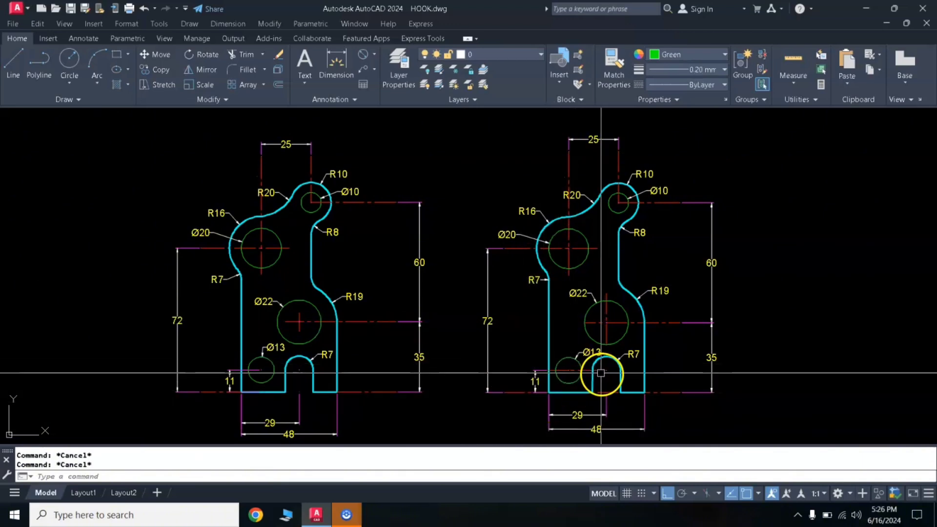
pyautogui.click(561, 382)
pyautogui.press('Escape')
pyautogui.press('Escape')
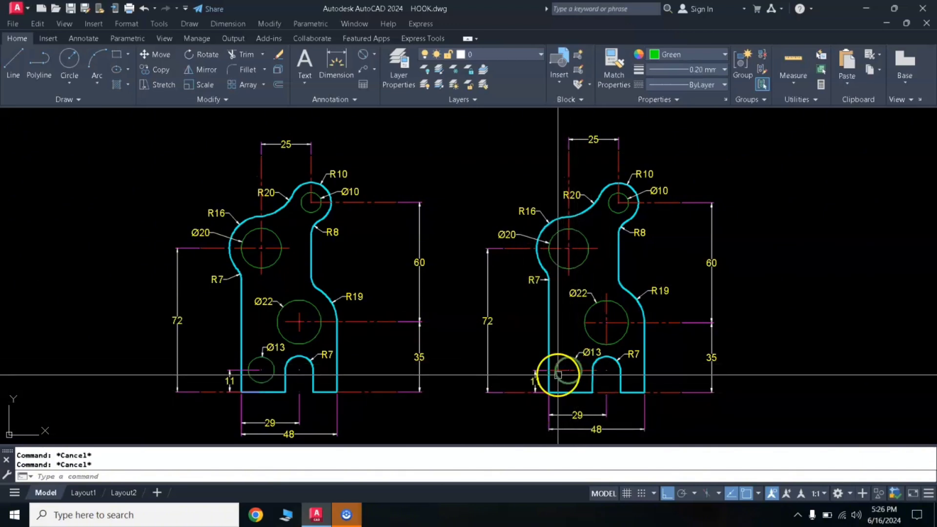
# - Shorten the lower-left hole's horizontal centreline so that it ends at the hole's centre
pyautogui.click(560, 370)
pyautogui.click(596, 371)
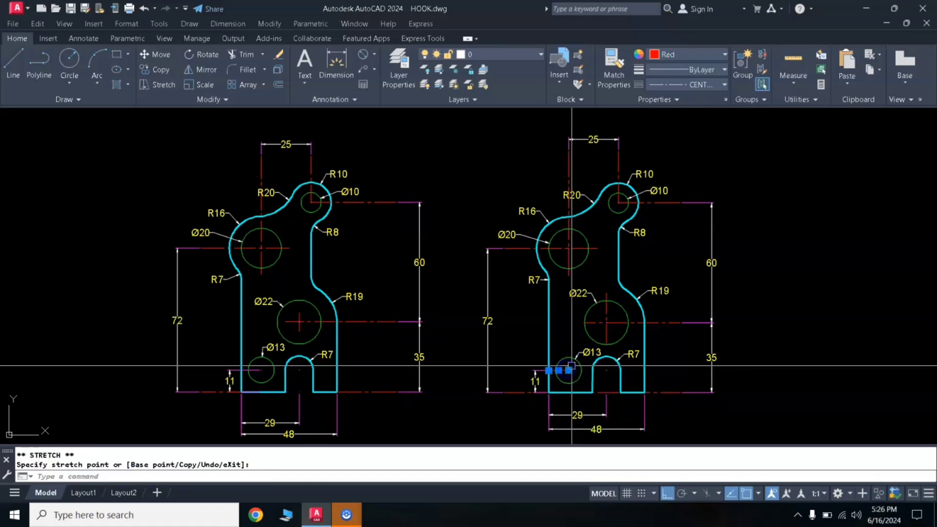
pyautogui.press('Escape')
pyautogui.press('Escape')
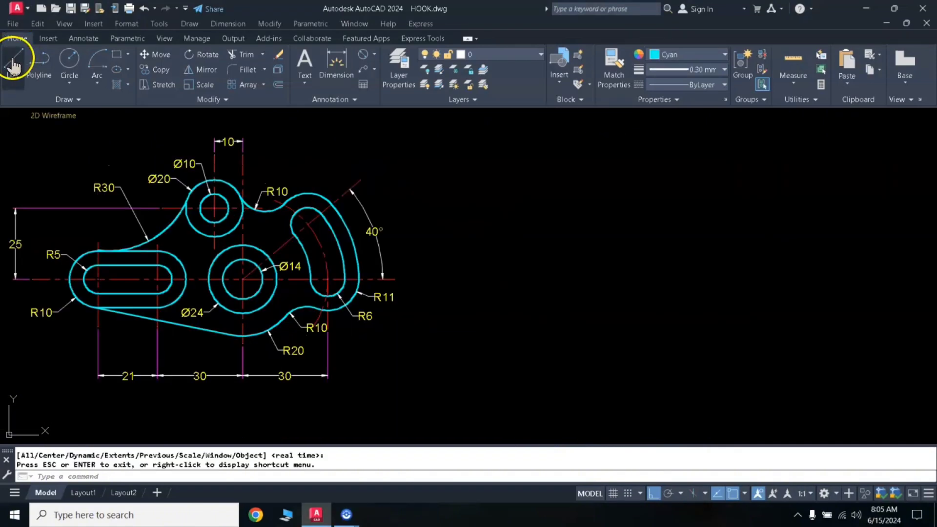
# - Draw a long horizontal line beside the reference bracket, level with its main axis, and match its properties to the reference centreline
pyautogui.click(13, 66)
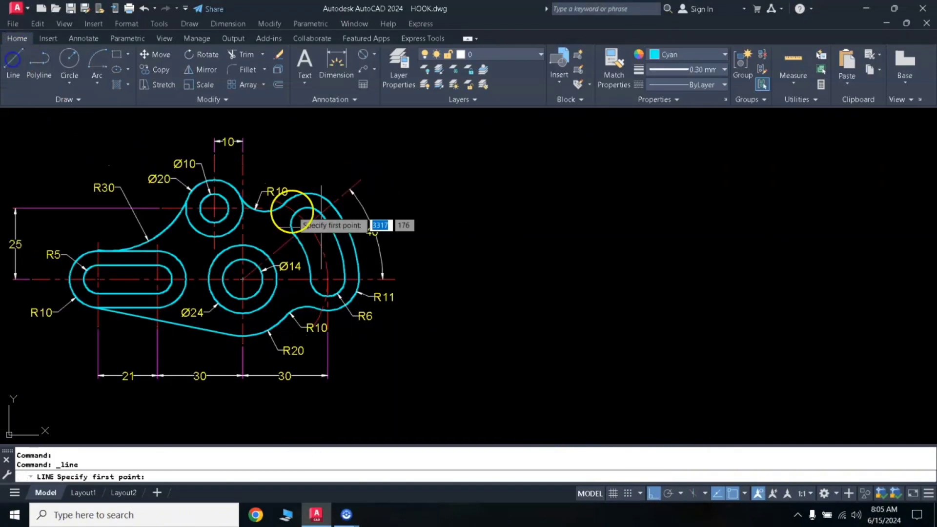
pyautogui.click(437, 279)
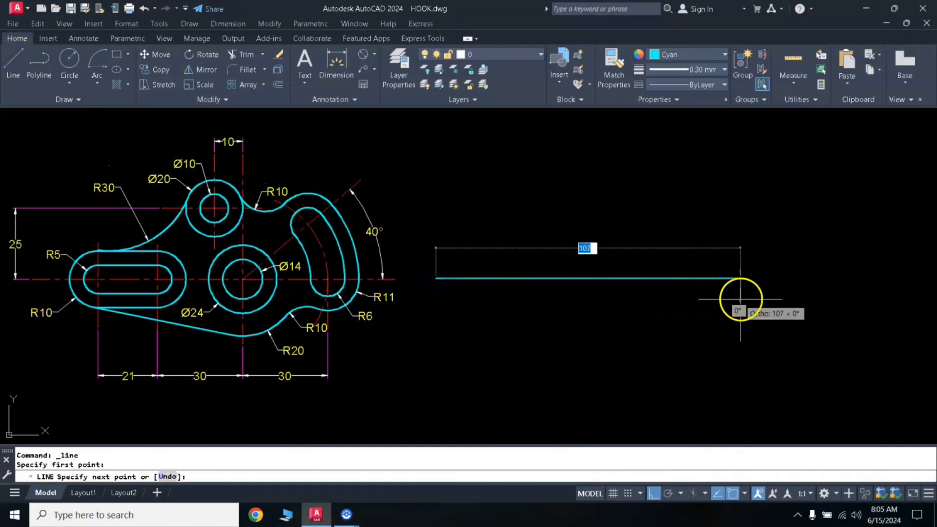
pyautogui.click(848, 299)
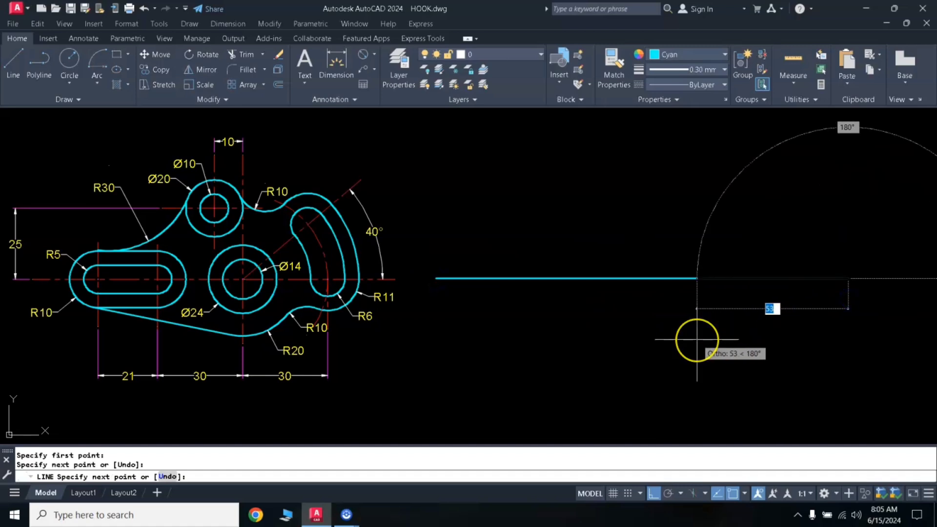
pyautogui.press('Return')
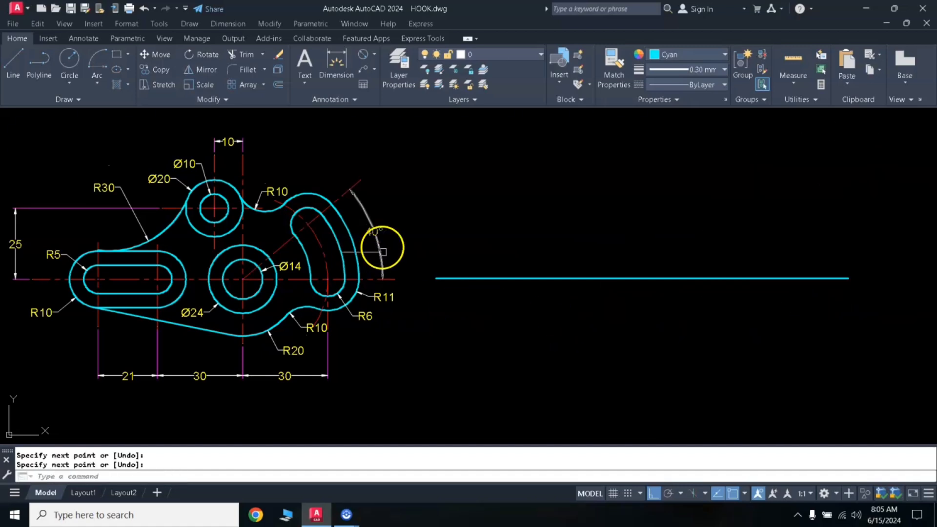
pyautogui.write('MA')
pyautogui.press('Return')
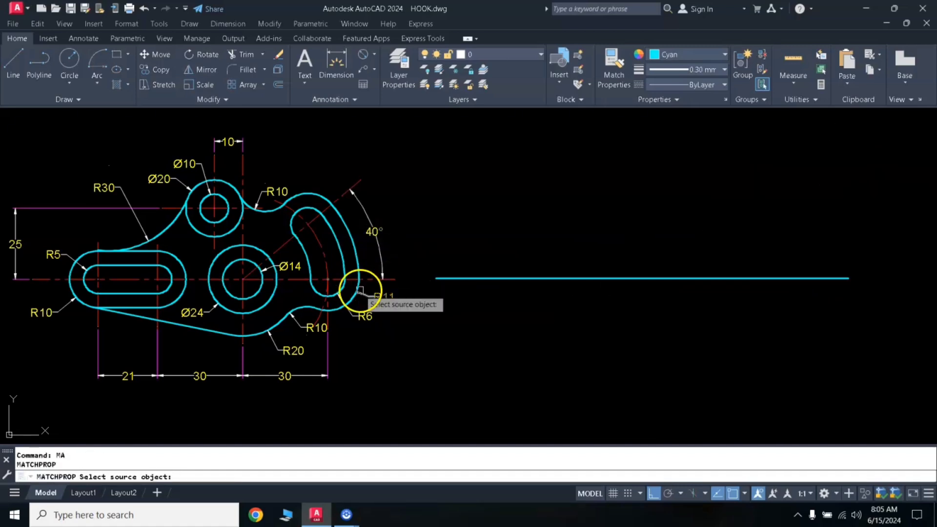
pyautogui.click(291, 282)
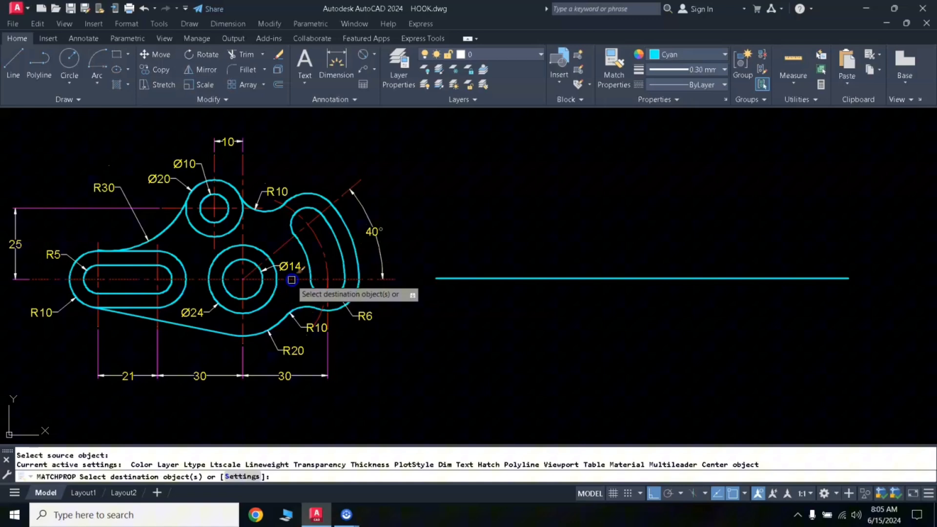
pyautogui.click(476, 278)
pyautogui.press('Return')
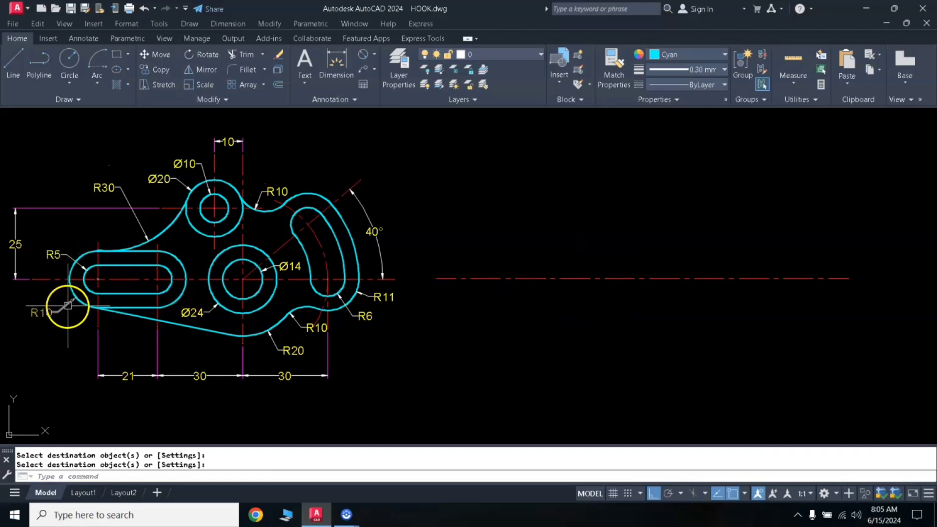
# - Draw two concentric circles of radius 5 and 10 centred near the left end of the new horizontal centreline
pyautogui.press('Escape')
pyautogui.write('c')
pyautogui.press('Return')
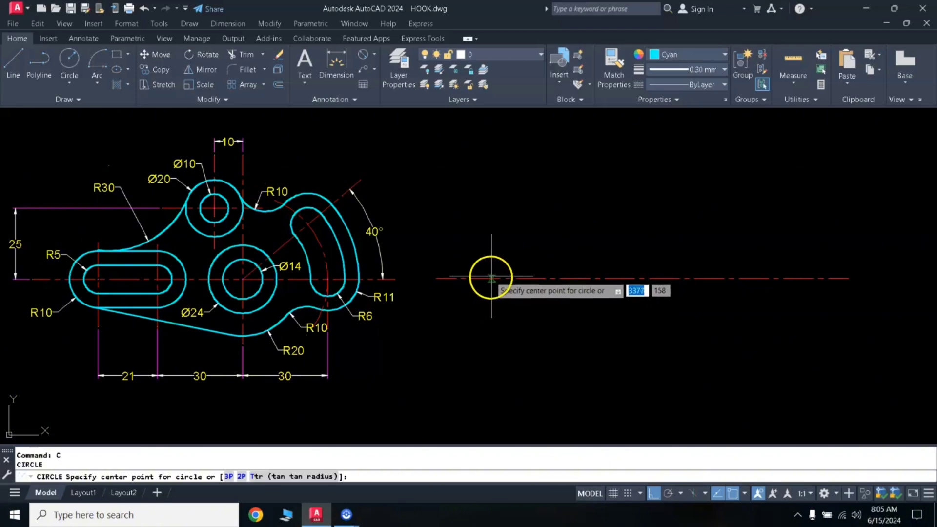
pyautogui.click(491, 278)
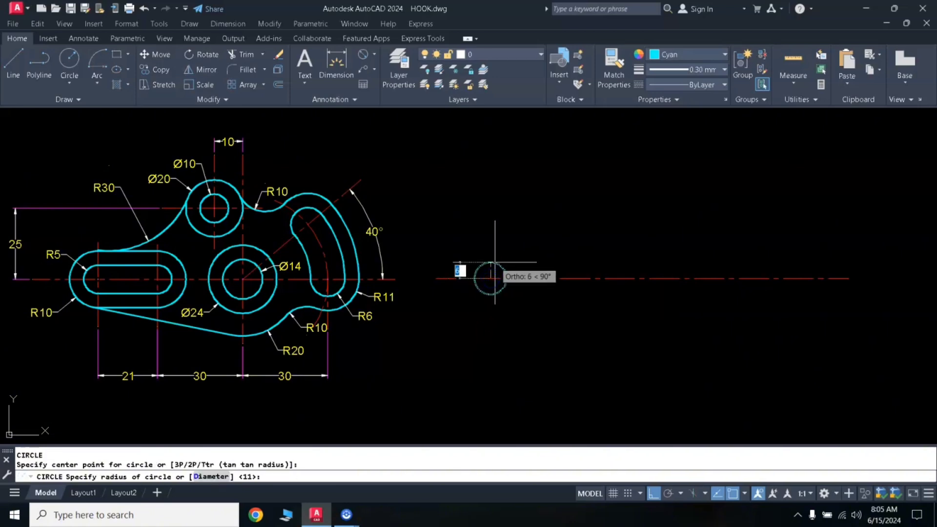
pyautogui.press('Return')
pyautogui.press('Return')
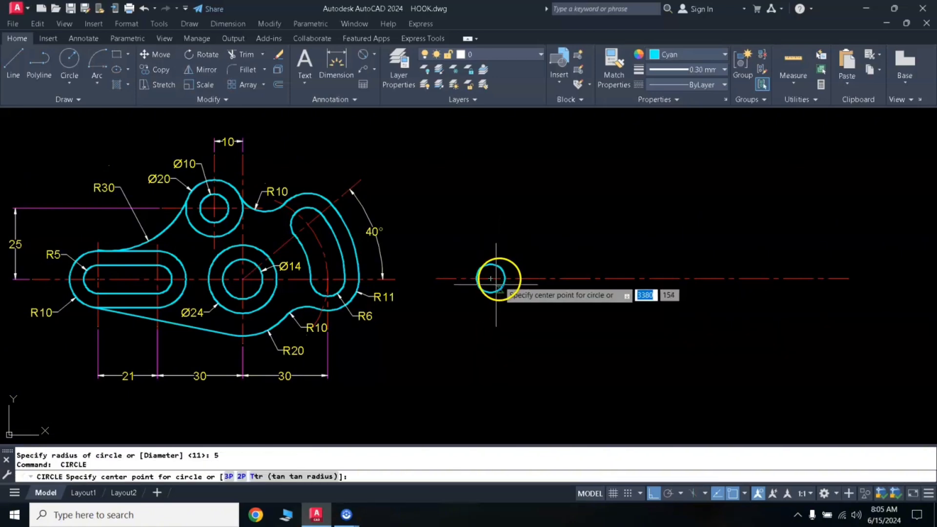
pyautogui.click(492, 277)
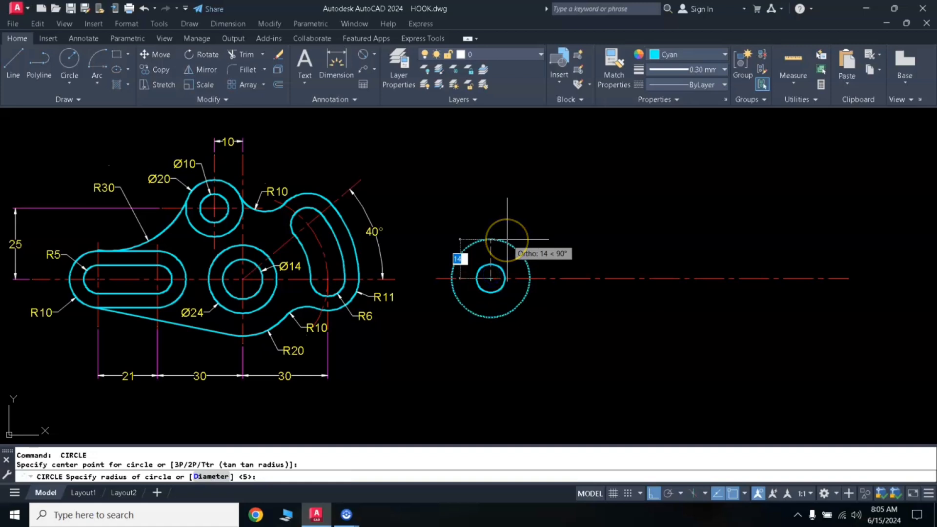
pyautogui.write('10')
pyautogui.press('Return')
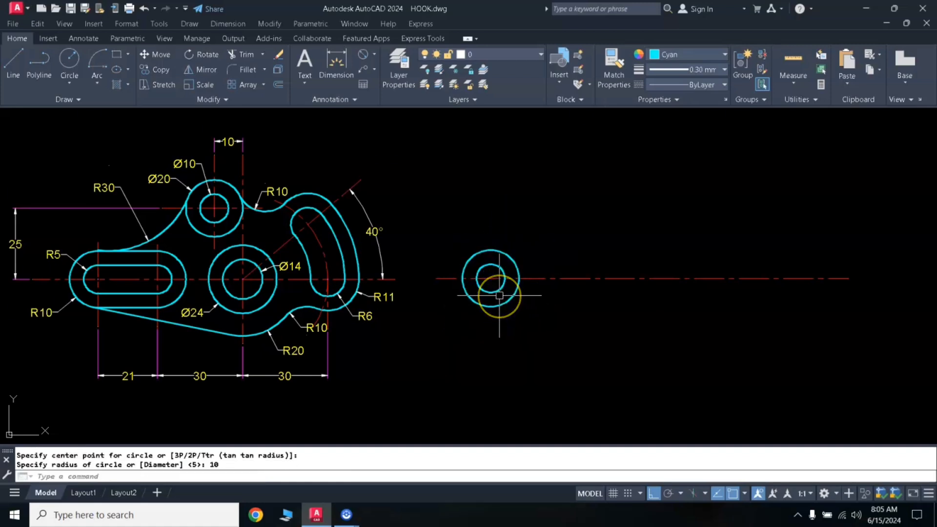
# - Draw a vertical line through the concentric circles' centre, reaching about 18 mm above it and equally far below
pyautogui.write('l')
pyautogui.press('Return')
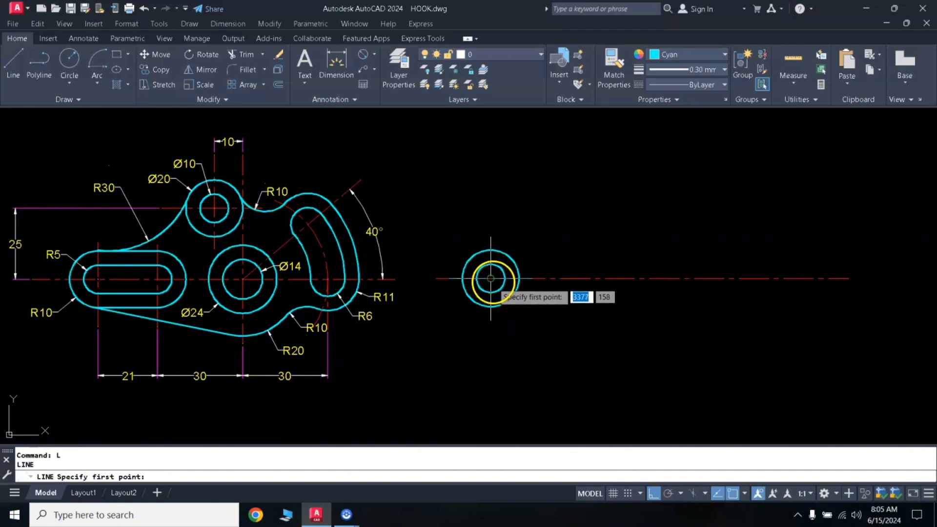
pyautogui.click(490, 278)
pyautogui.click(492, 227)
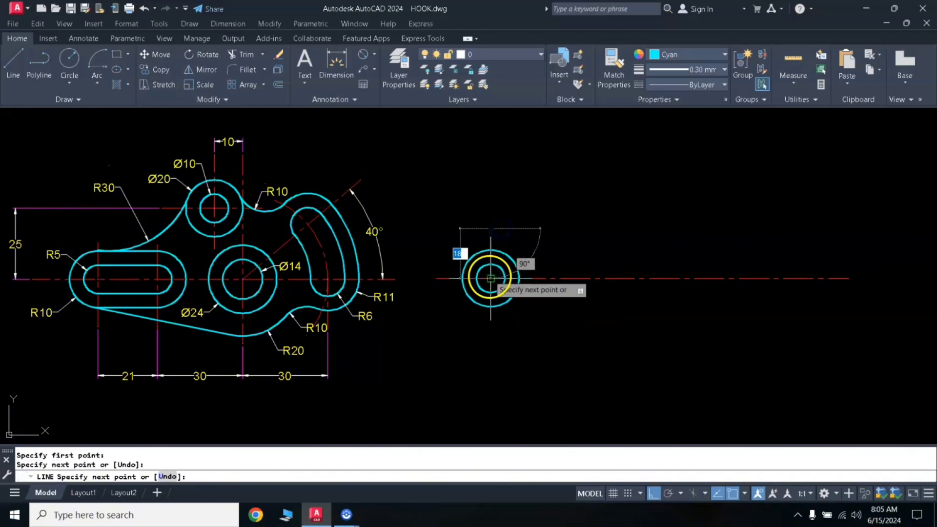
pyautogui.press('Return')
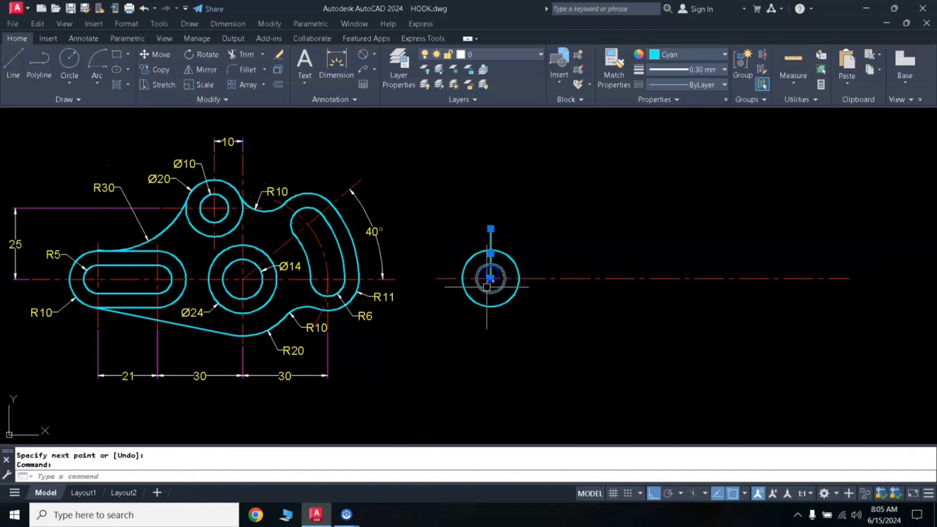
pyautogui.click(490, 278)
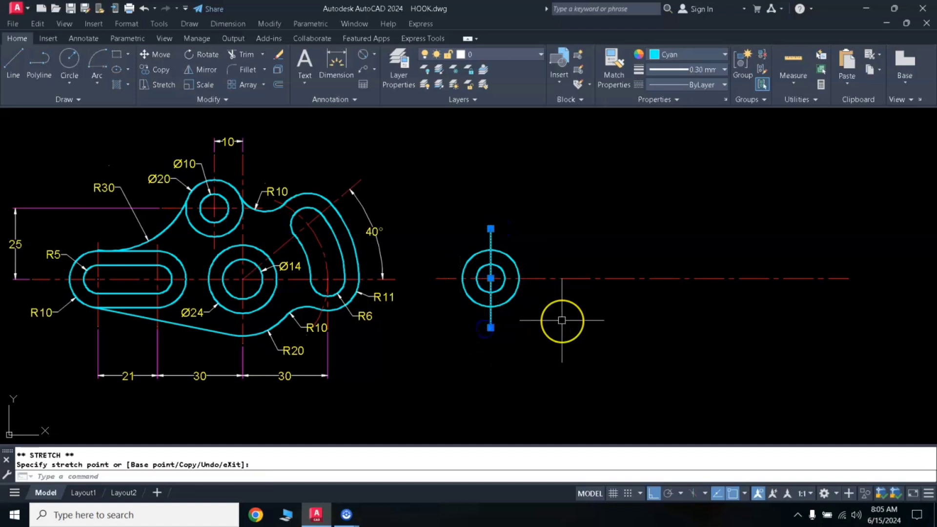
pyautogui.press('Escape')
pyautogui.press('Escape')
# - Match the vertical line's properties to the new horizontal centreline
pyautogui.write('MA')
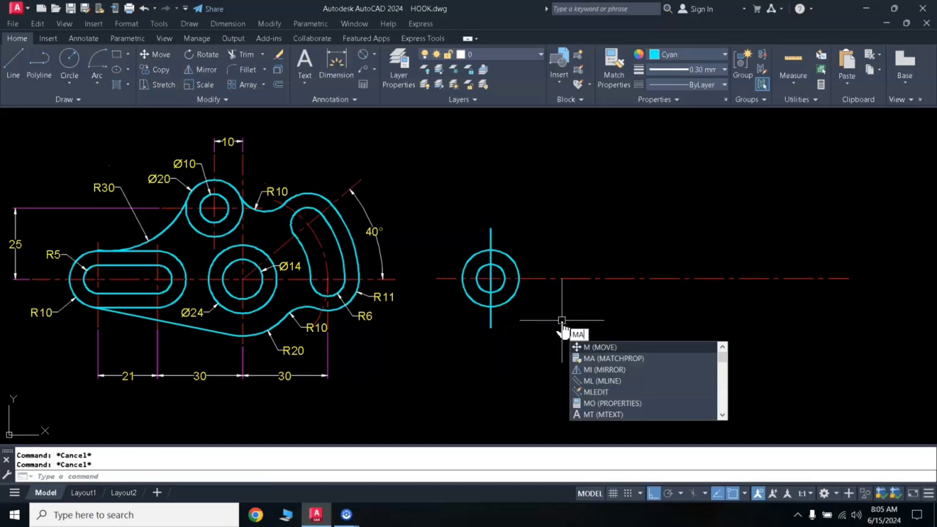
pyautogui.press('Return')
pyautogui.click(559, 279)
pyautogui.click(489, 317)
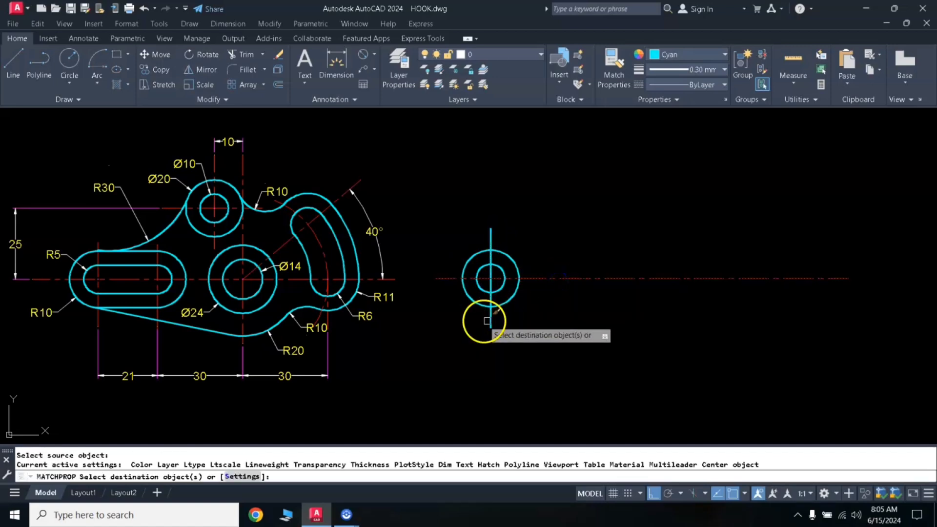
pyautogui.press('Return')
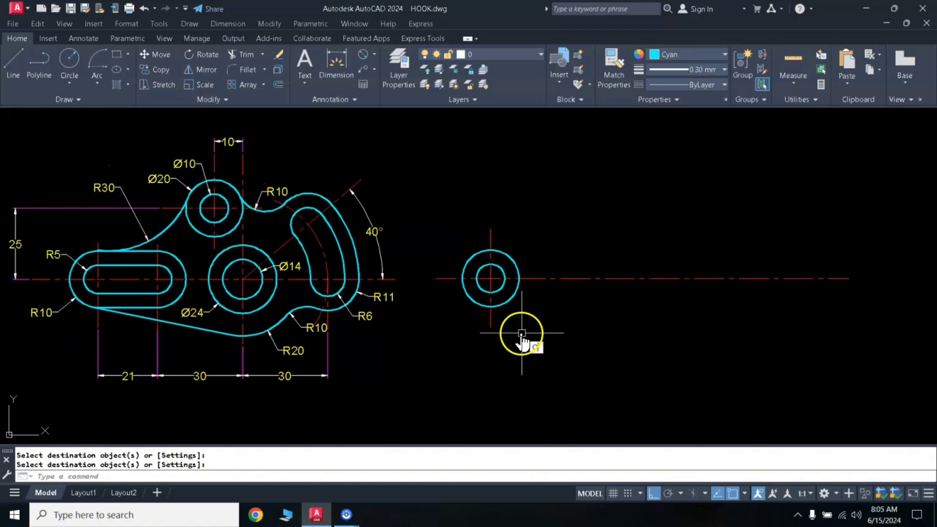
# - Offset the circles' vertical centreline 21 mm to the right to mark the slot's second centre
pyautogui.write('o')
pyautogui.press('Return')
pyautogui.write('2')
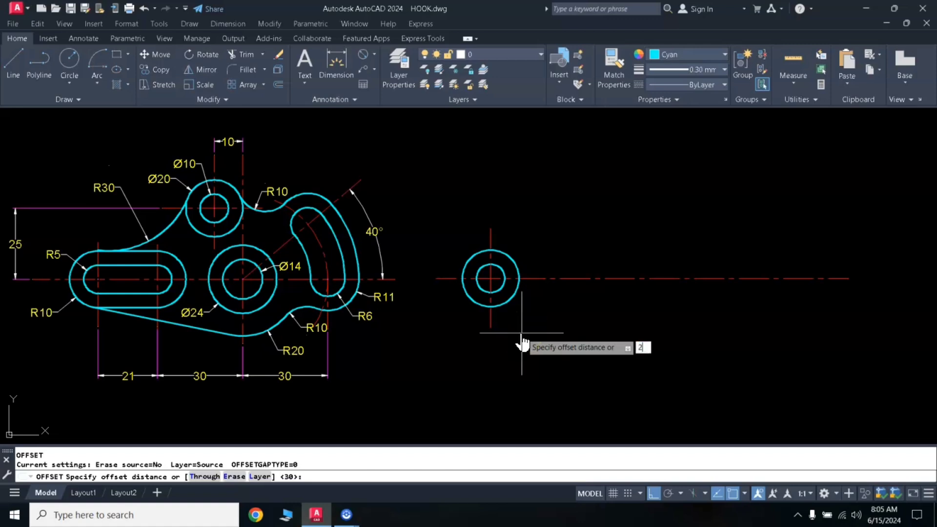
pyautogui.write('1')
pyautogui.press('Return')
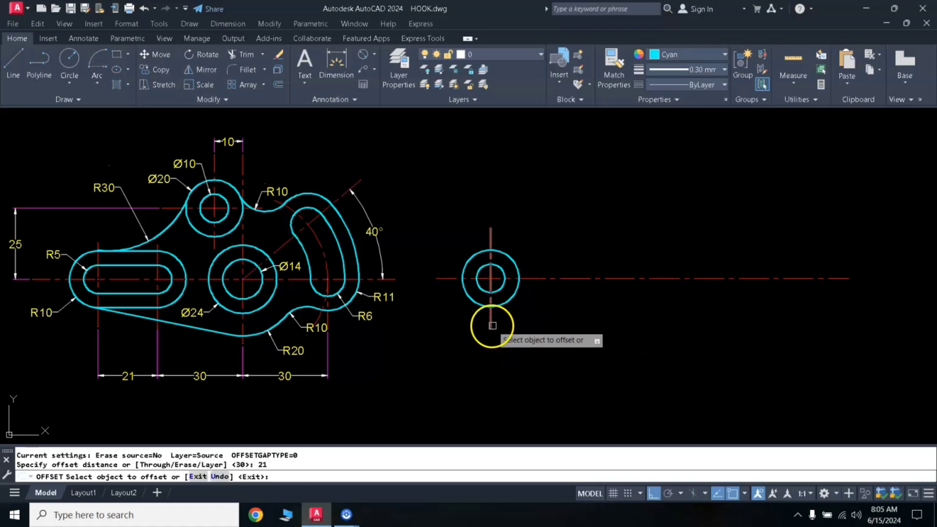
pyautogui.click(493, 325)
pyautogui.click(547, 329)
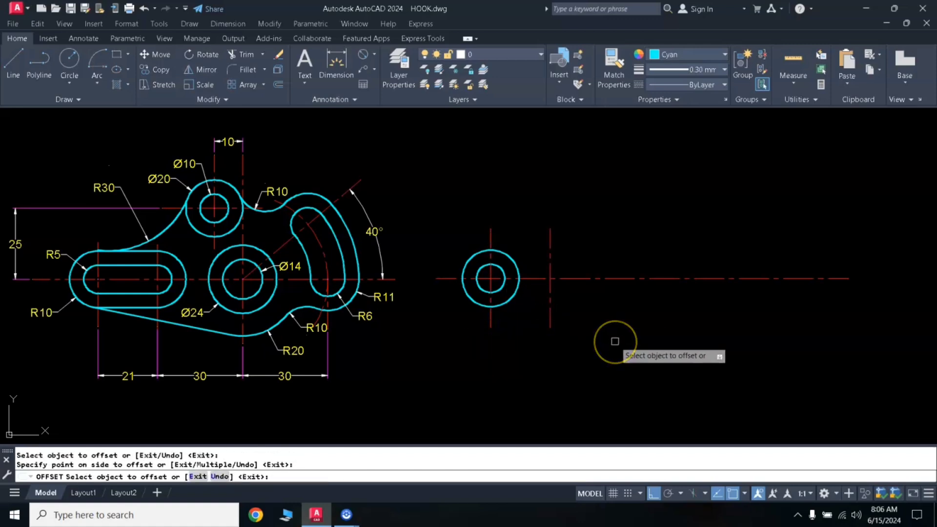
pyautogui.press('Return')
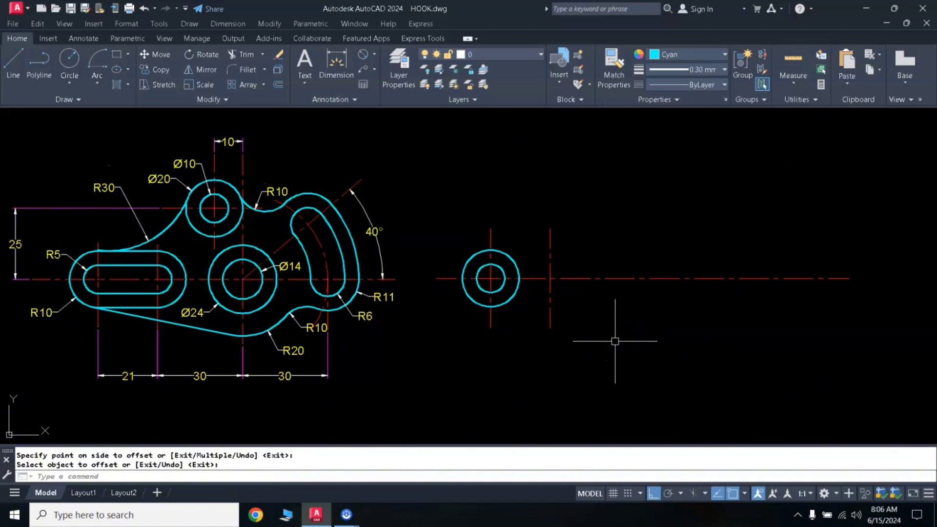
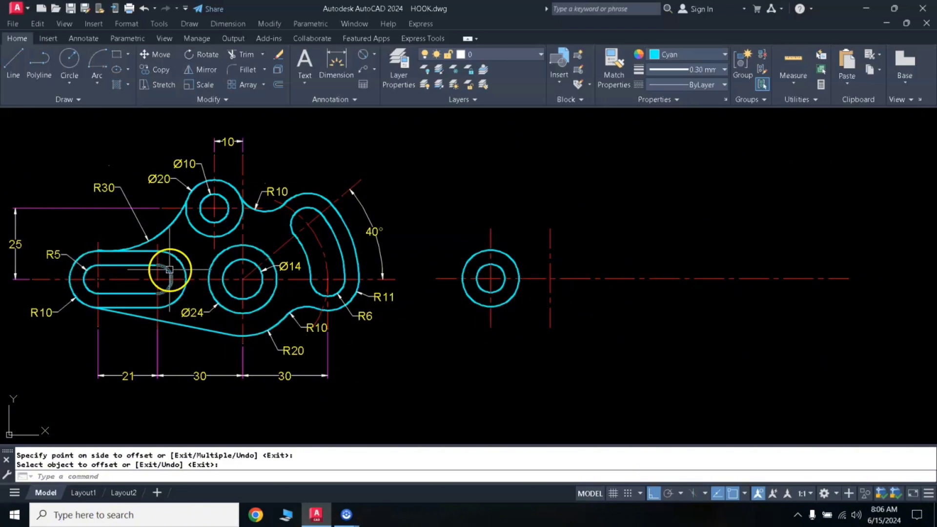
# - Copy the two concentric circles from their centre to the intersection of the second vertical centreline with the horizontal centreline
pyautogui.press('Return')
pyautogui.click(519, 267)
pyautogui.click(500, 268)
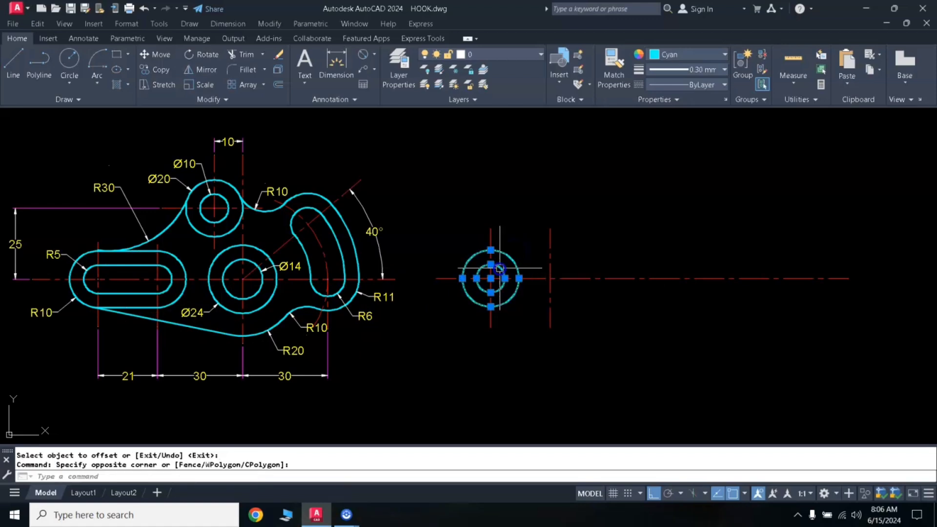
pyautogui.write('co')
pyautogui.press('Return')
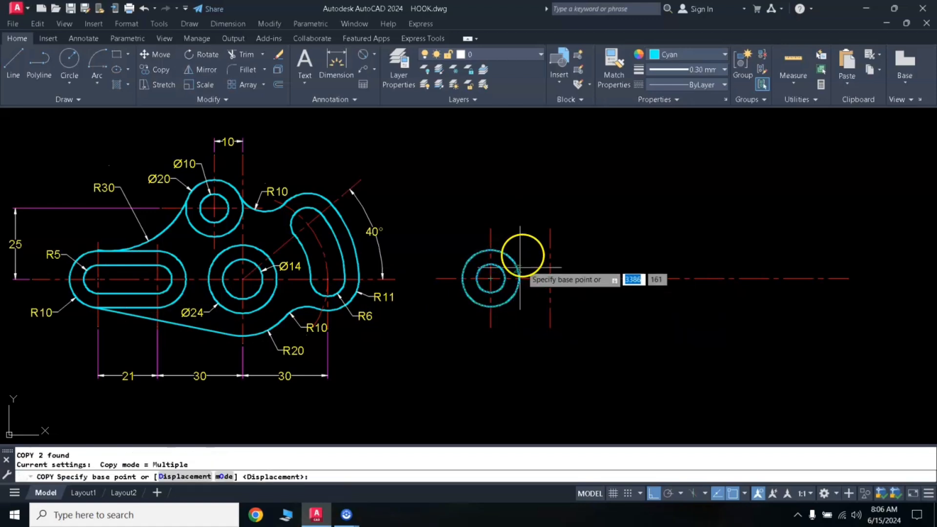
pyautogui.click(490, 278)
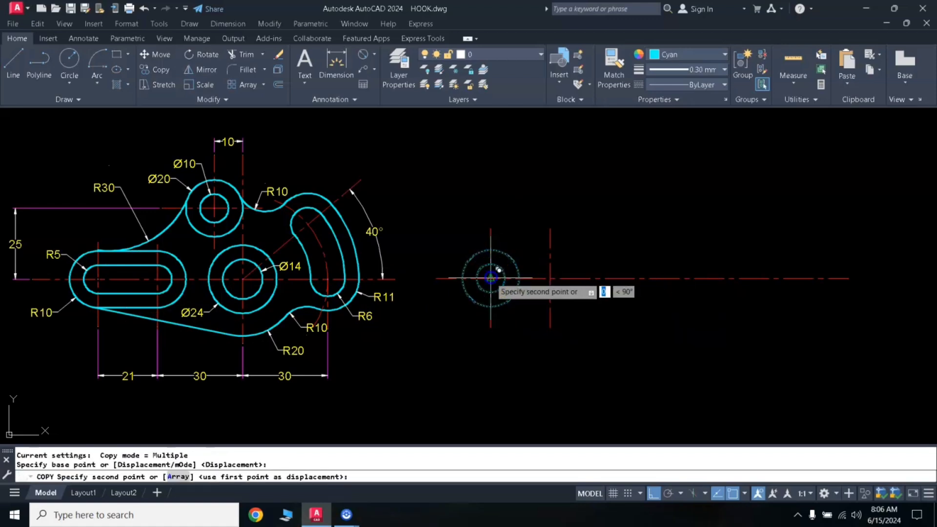
pyautogui.click(548, 277)
pyautogui.press('Return')
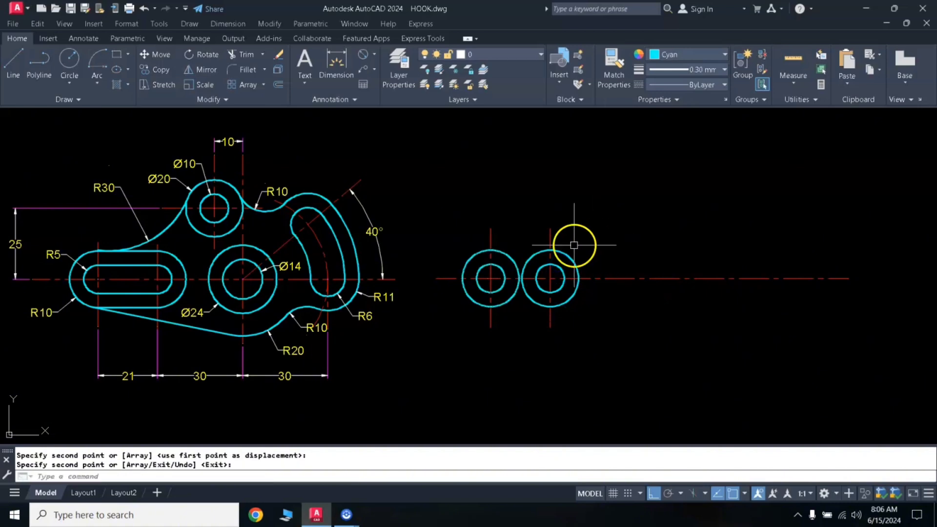
# - Draw two horizontal lines joining the upper and lower quadrants of the two radius 5 circles
pyautogui.write('l')
pyautogui.press('Return')
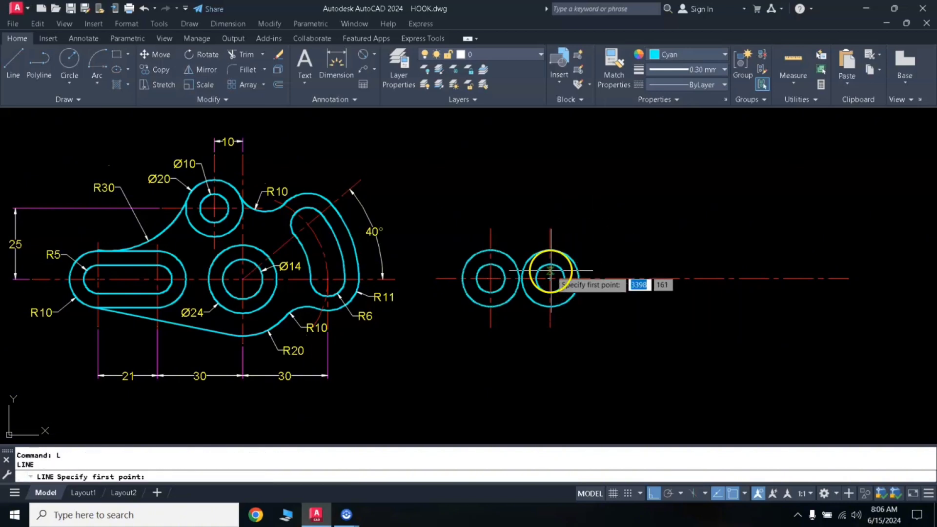
pyautogui.click(550, 265)
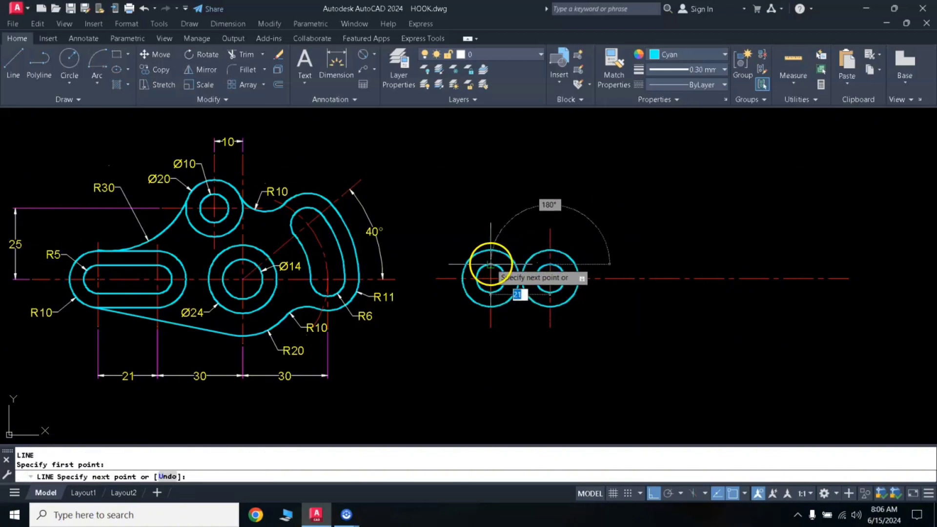
pyautogui.click(490, 293)
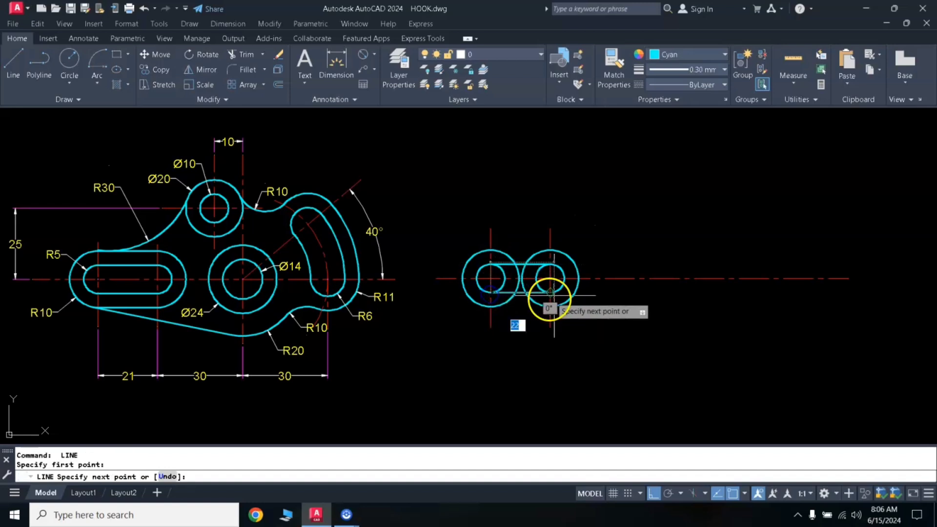
pyautogui.click(550, 292)
pyautogui.press('Return')
pyautogui.press('Return')
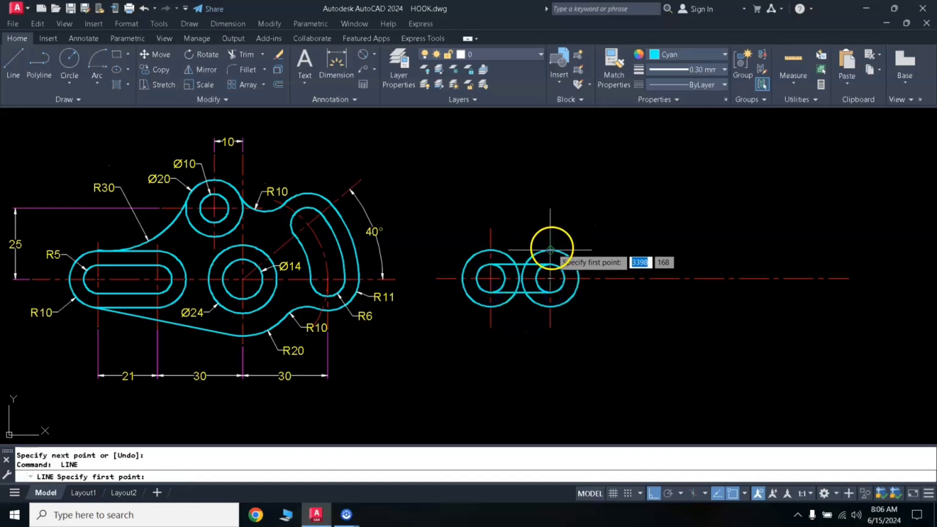
# - Draw two horizontal lines joining the upper and lower quadrants of the two radius 10 circles
pyautogui.click(550, 250)
pyautogui.click(491, 250)
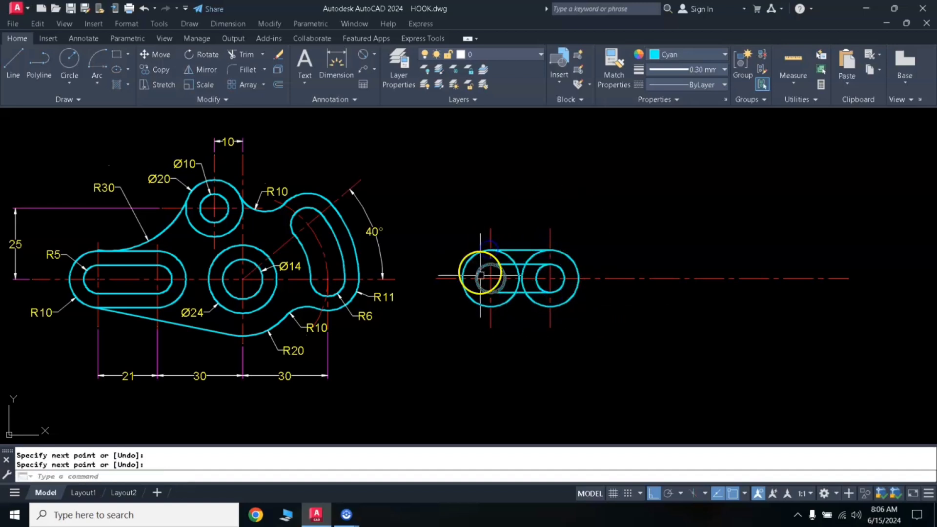
pyautogui.press('Return')
pyautogui.press('Return')
pyautogui.click(490, 307)
pyautogui.click(550, 307)
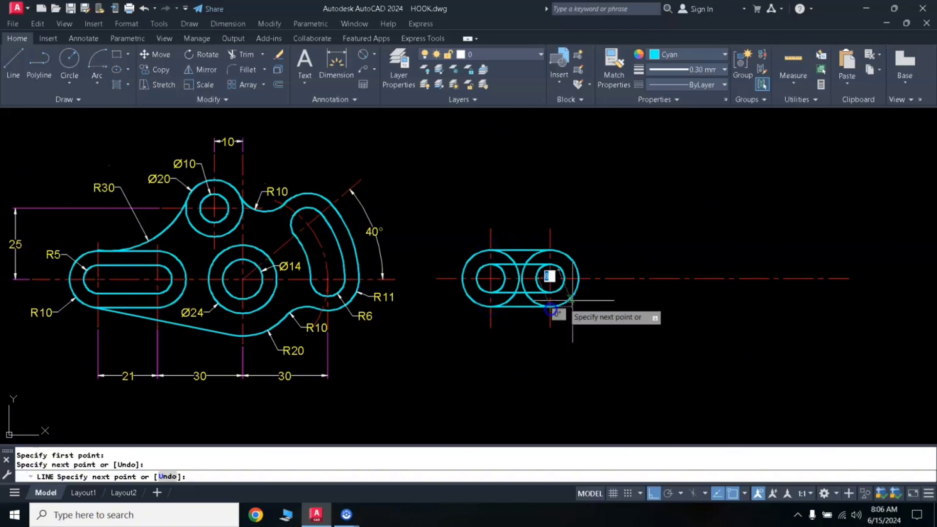
pyautogui.press('Return')
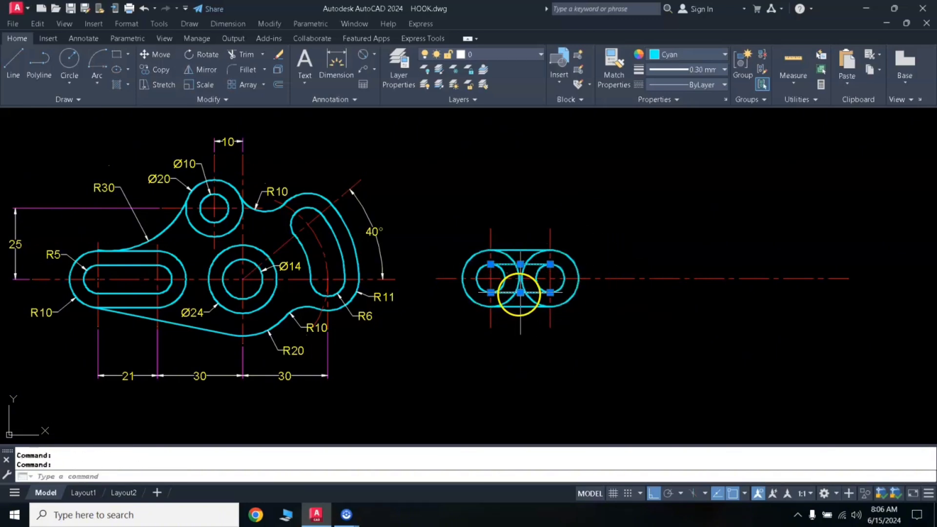
# - Trim the facing inner halves of the radius 5 circles, using the two inner horizontal lines as cutting edges
pyautogui.write('tr')
pyautogui.press('Return')
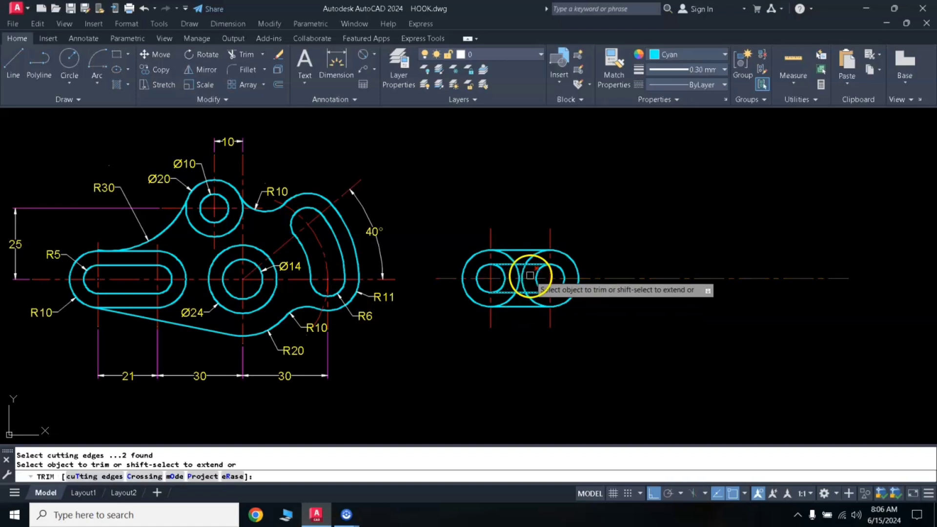
pyautogui.click(536, 275)
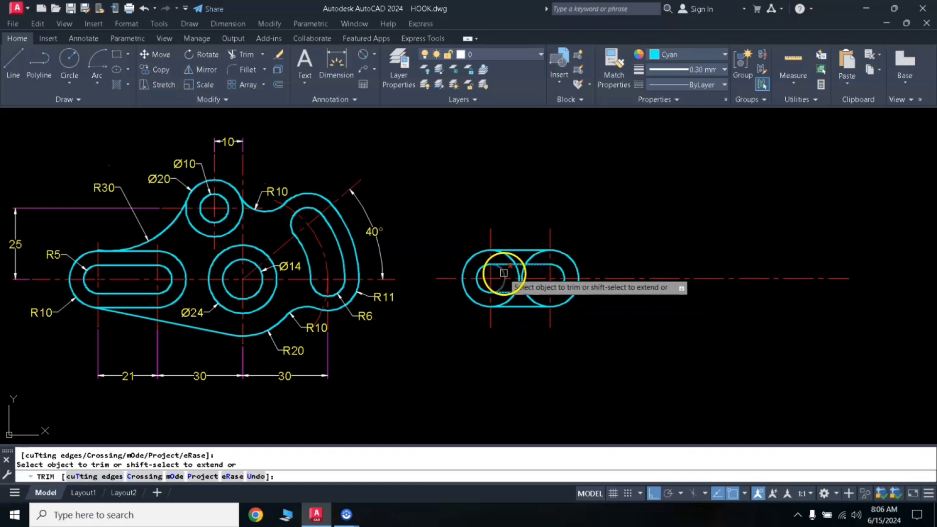
pyautogui.click(524, 273)
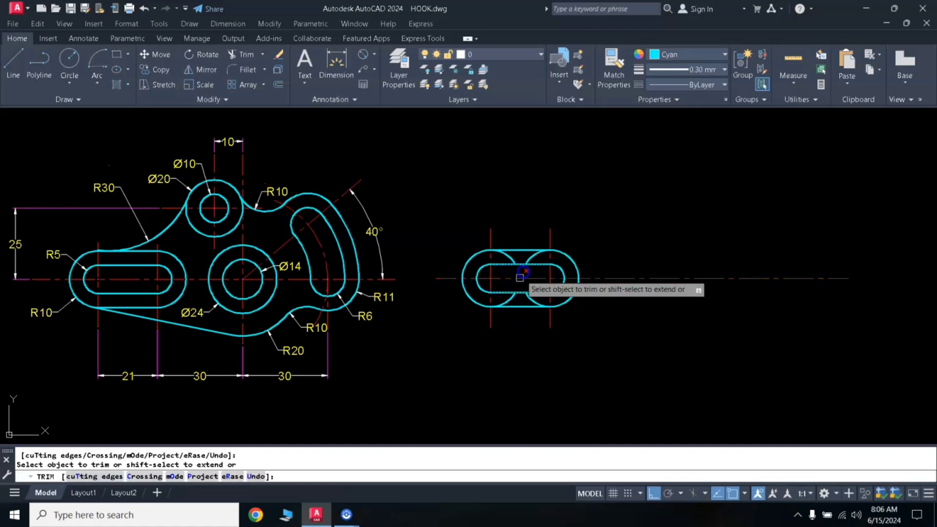
pyautogui.rightClick(512, 269)
# - Trim the remaining inner arcs of the radius 10 circles, using the two outer horizontal lines as cutting edges
pyautogui.click(519, 251)
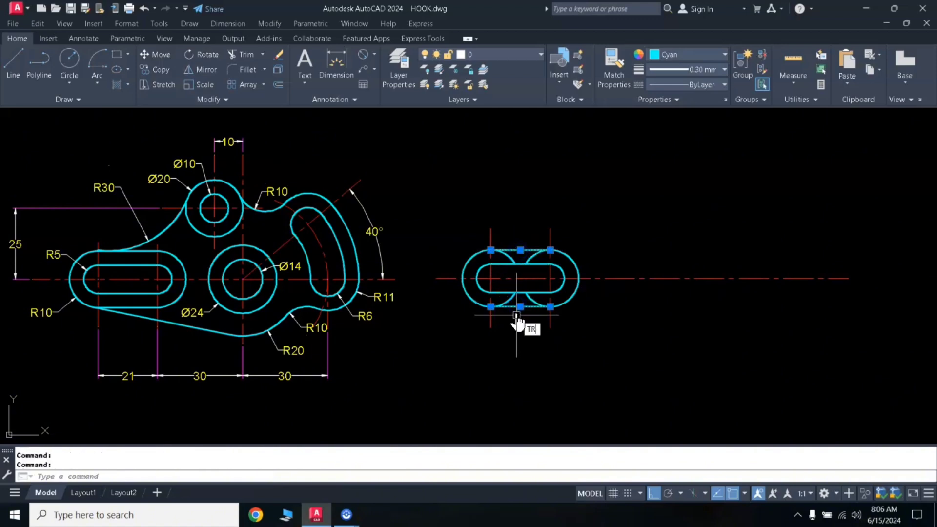
pyautogui.press('Return')
pyautogui.click(532, 251)
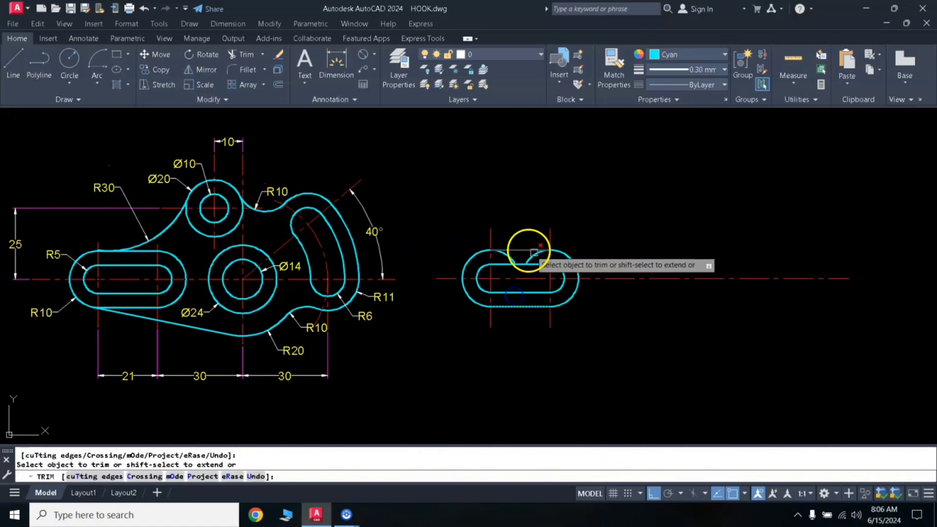
pyautogui.click(511, 255)
pyautogui.press('Return')
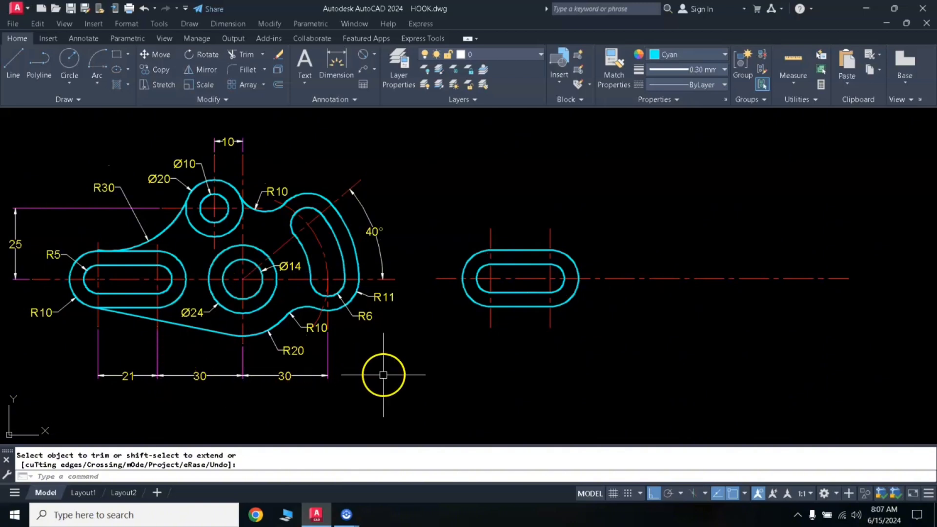
pyautogui.press('Escape')
# - Offset the slot's second vertical centreline 30 mm to the right
pyautogui.write('o')
pyautogui.press('Return')
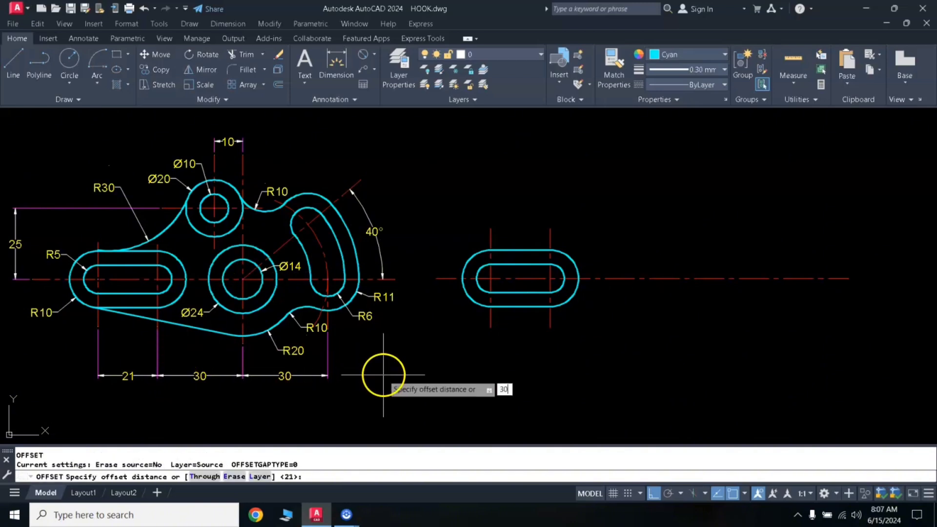
pyautogui.press('Return')
pyautogui.click(549, 325)
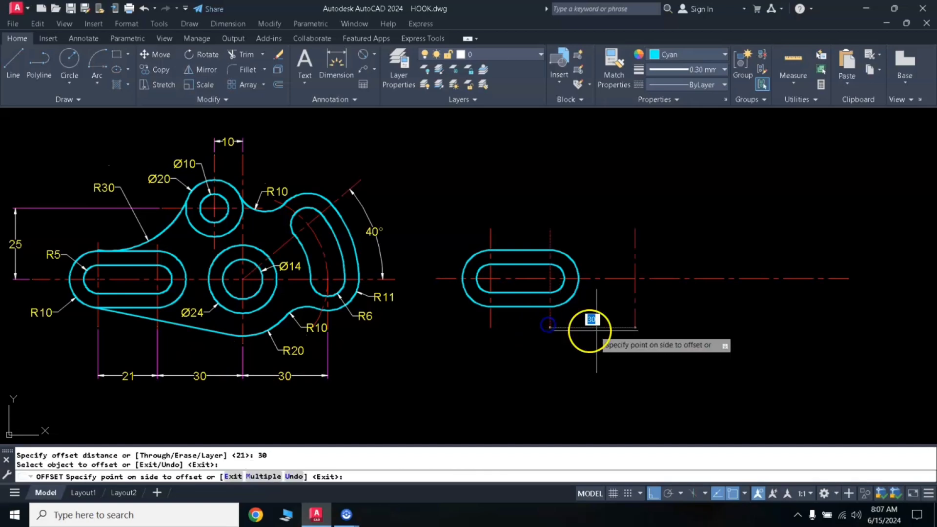
pyautogui.click(596, 330)
pyautogui.press('Return')
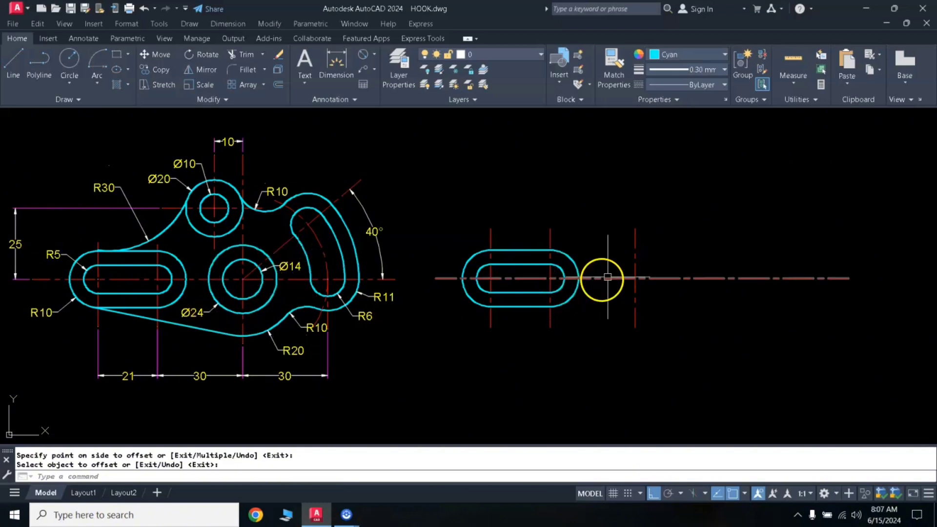
# - Draw a 14 mm diameter circle where the newly offset vertical centreline crosses the horizontal centreline
pyautogui.write('c')
pyautogui.press('Return')
pyautogui.click(635, 278)
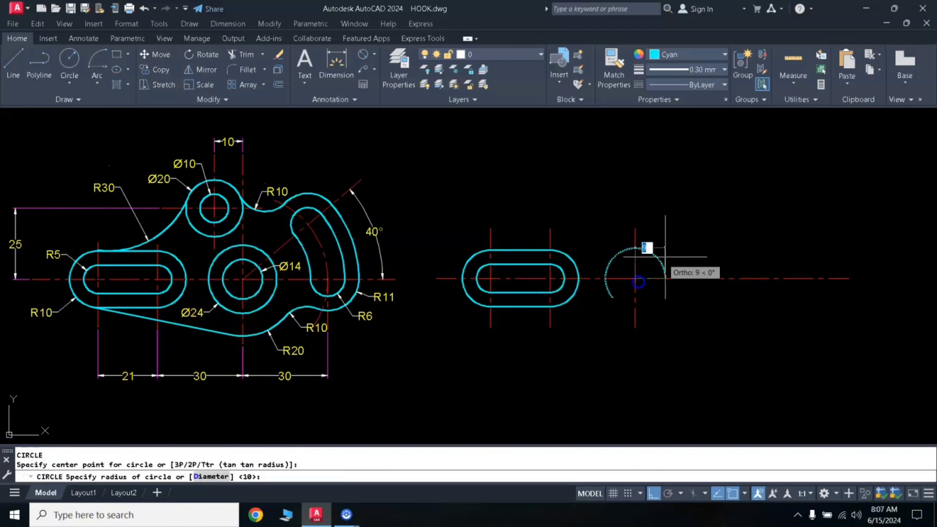
pyautogui.write('d')
pyautogui.press('Return')
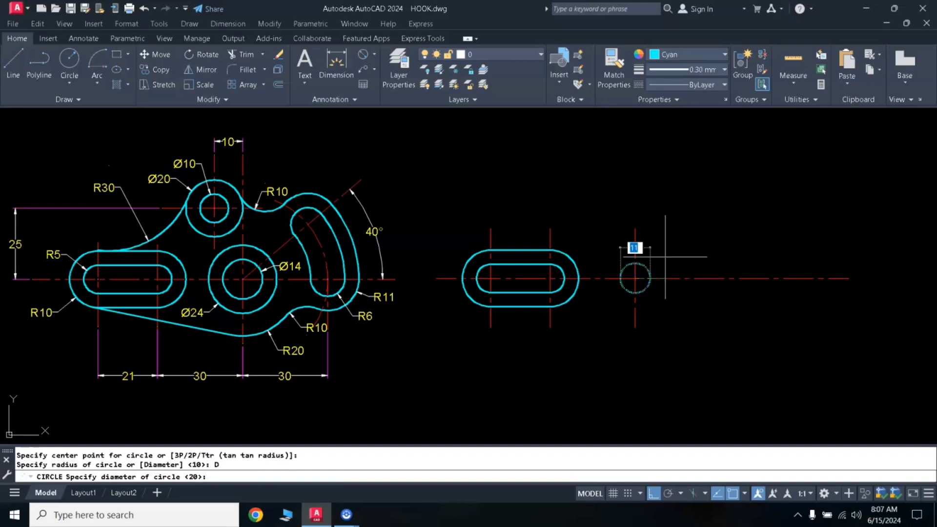
pyautogui.write('14')
pyautogui.press('Return')
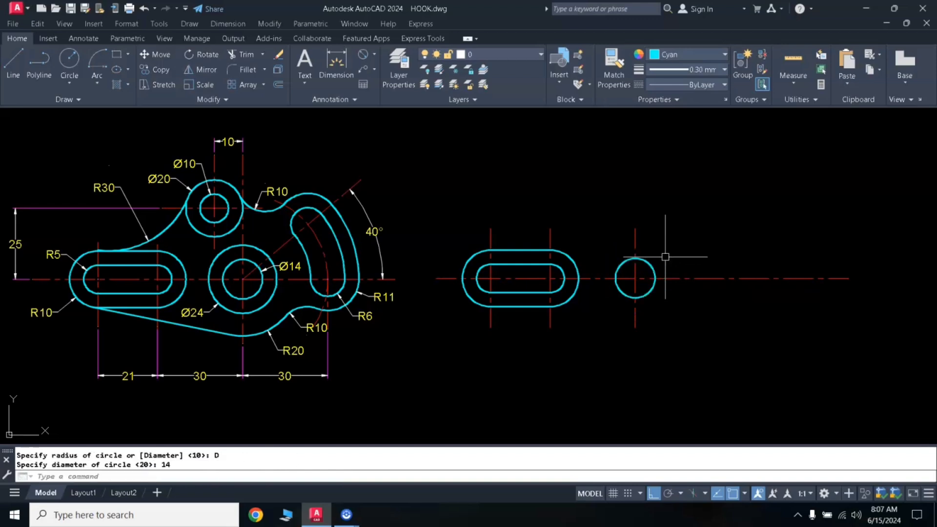
# - Draw a 24 mm diameter circle concentric with the 14 mm diameter circle
pyautogui.press('Return')
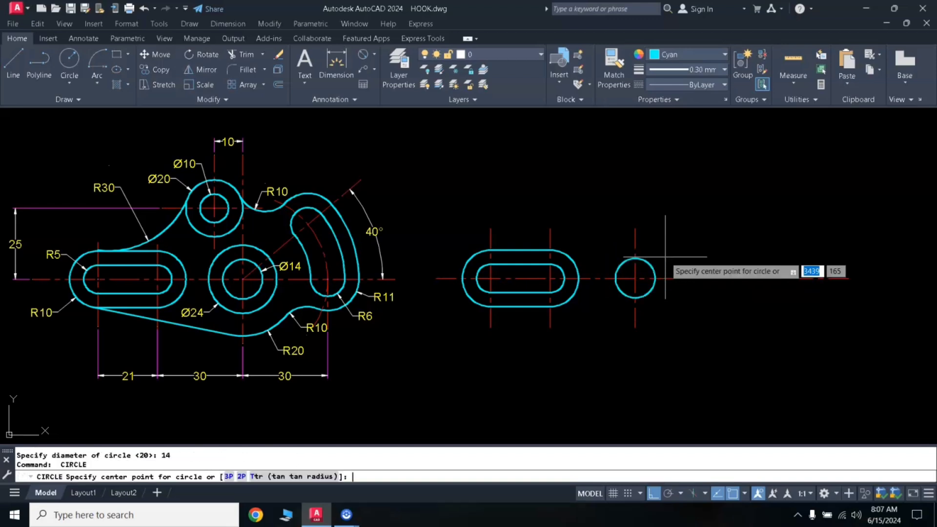
pyautogui.click(637, 276)
pyautogui.write('d')
pyautogui.press('Return')
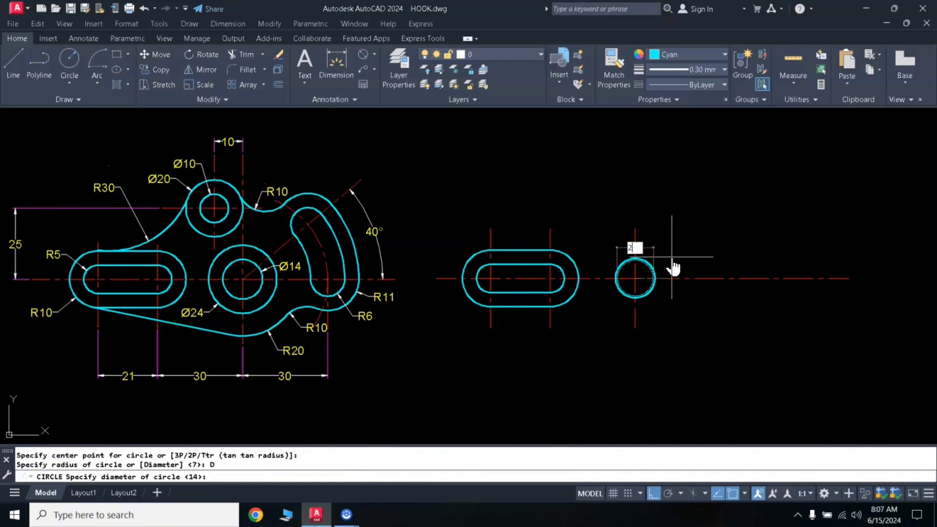
pyautogui.write('24')
pyautogui.press('Return')
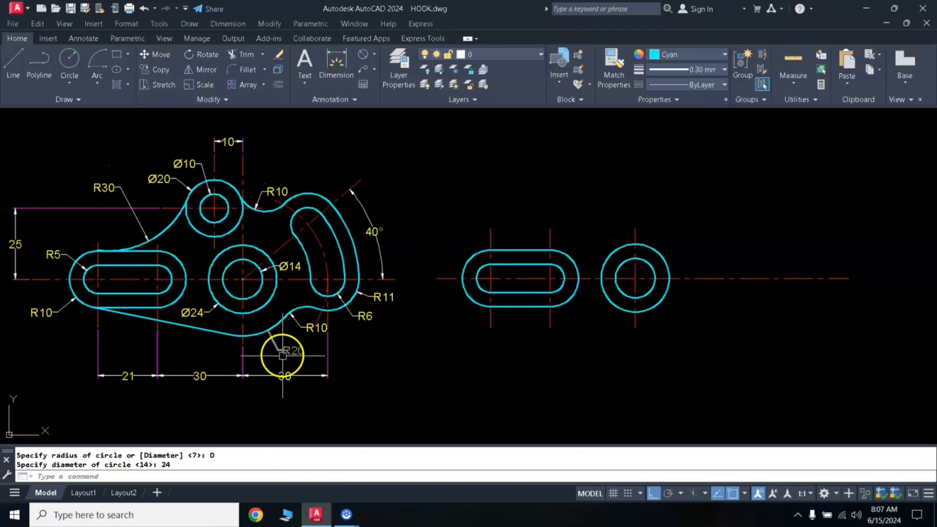
# - Draw a circle of radius 20 concentric with the 14 and 24 mm diameter circles
pyautogui.write('c')
pyautogui.press('Return')
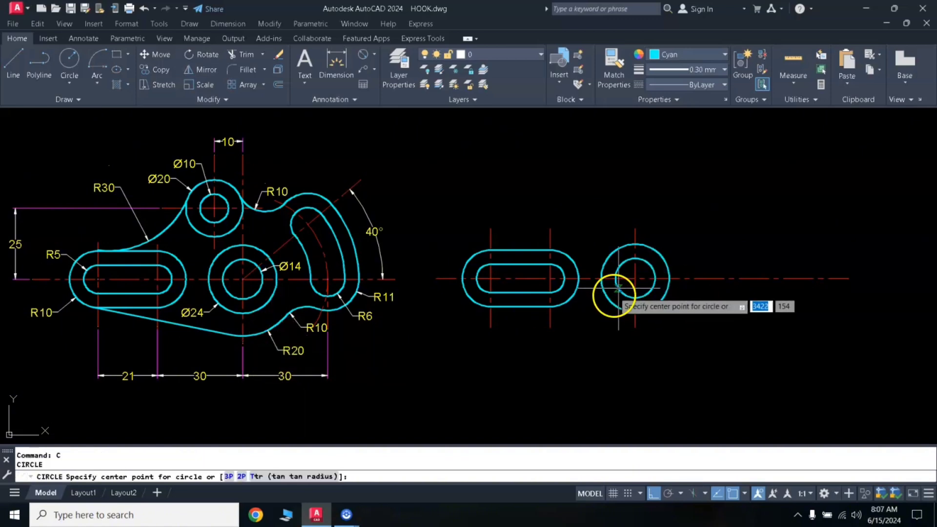
pyautogui.click(634, 278)
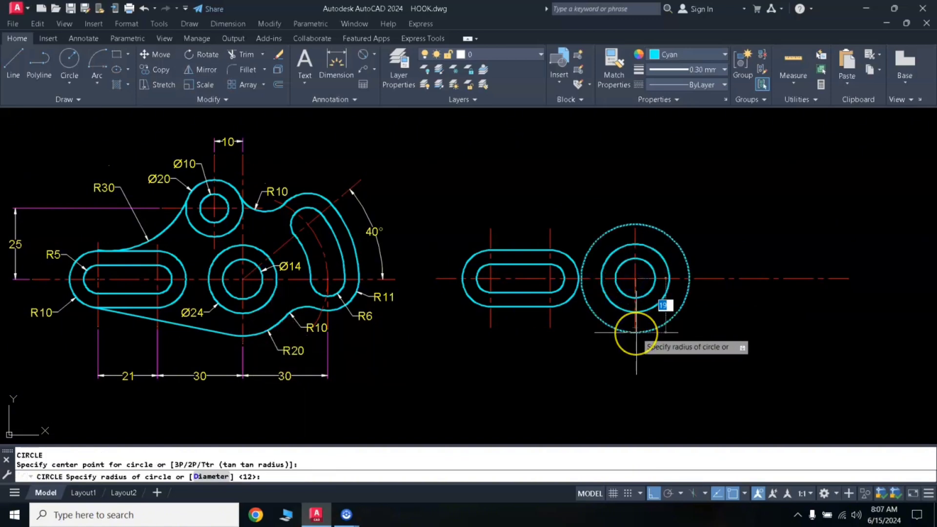
pyautogui.write('2')
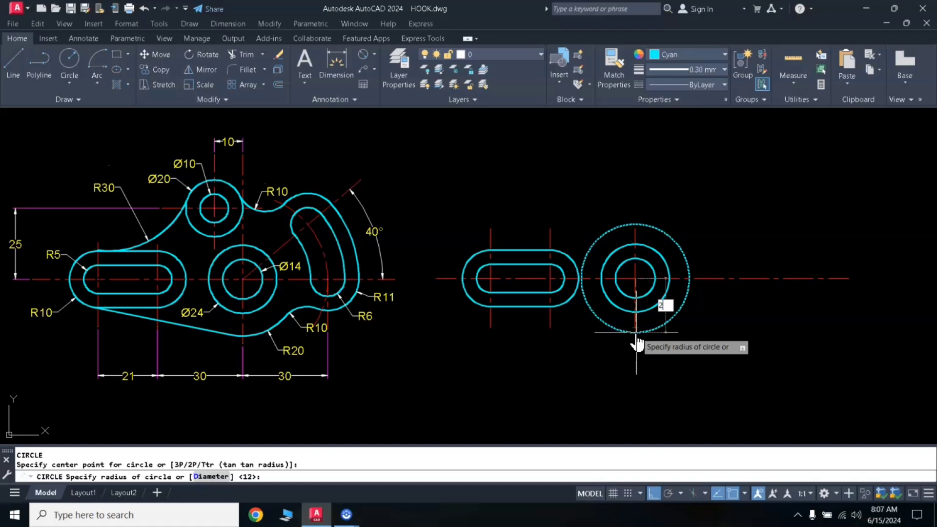
pyautogui.write('0')
pyautogui.press('Return')
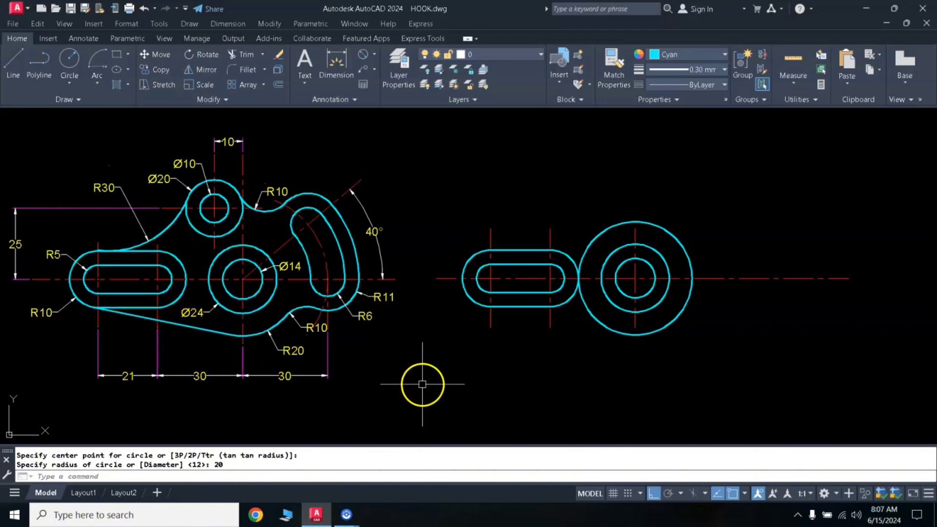
# - Draw a line tangent to the underside of the slot's outer left arc and the bottom of the radius 20 circle
pyautogui.write('L')
pyautogui.press('Return')
pyautogui.keyDown('shift'); pyautogui.rightClick(419, 356); pyautogui.keyUp('shift')
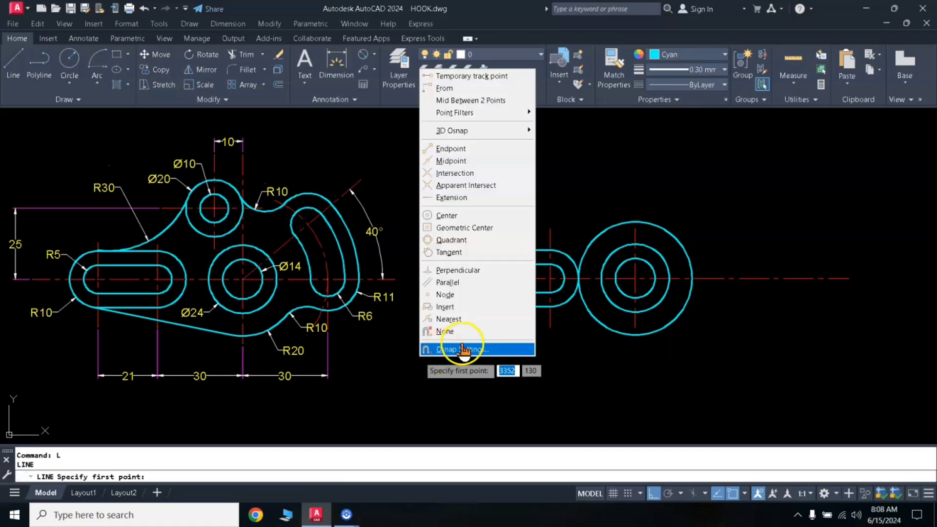
pyautogui.click(448, 252)
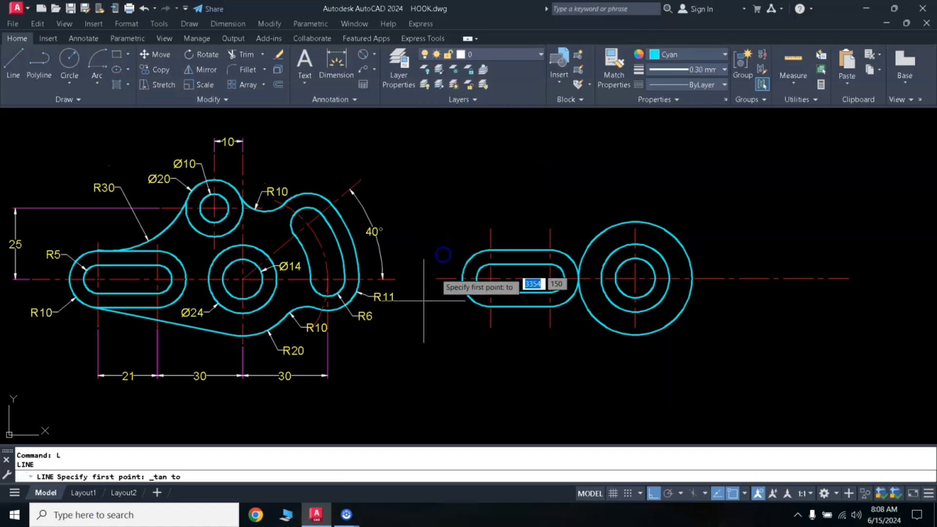
pyautogui.click(478, 307)
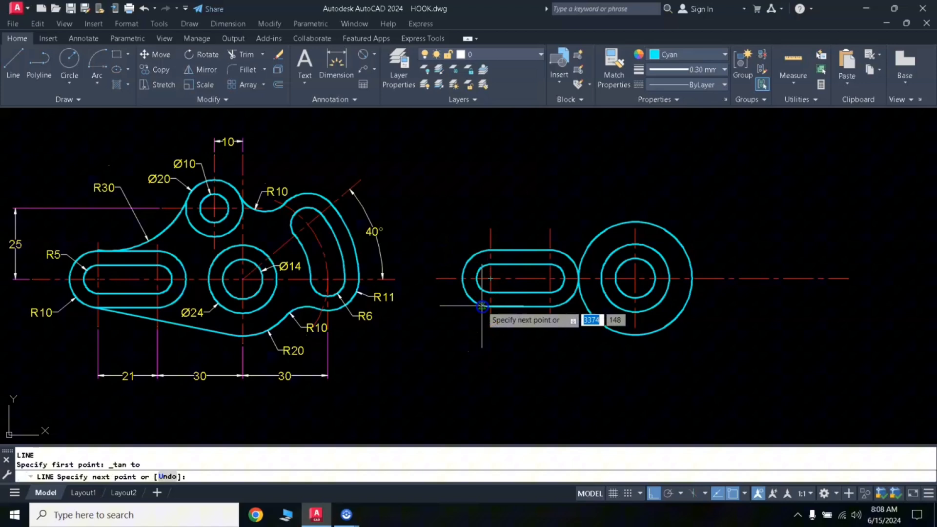
pyautogui.keyDown('shift'); pyautogui.rightClick(437, 333); pyautogui.keyUp('shift')
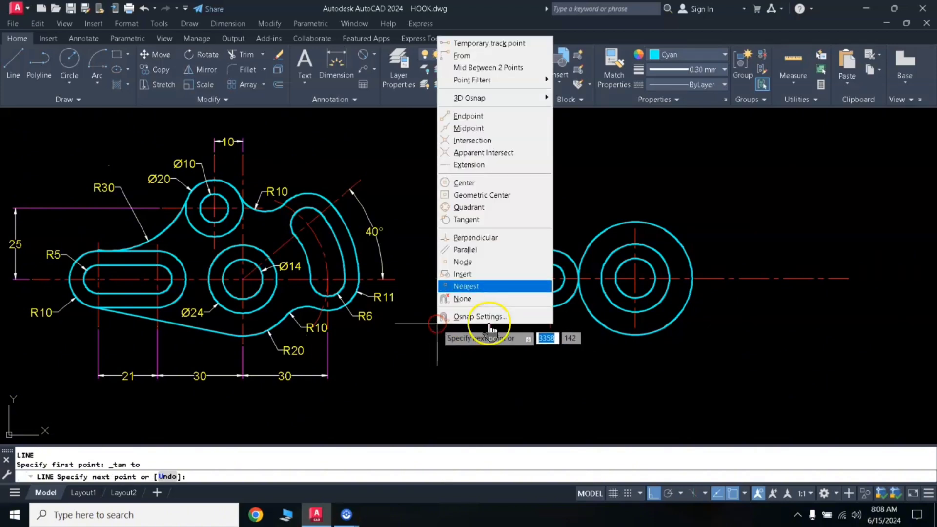
pyautogui.click(470, 222)
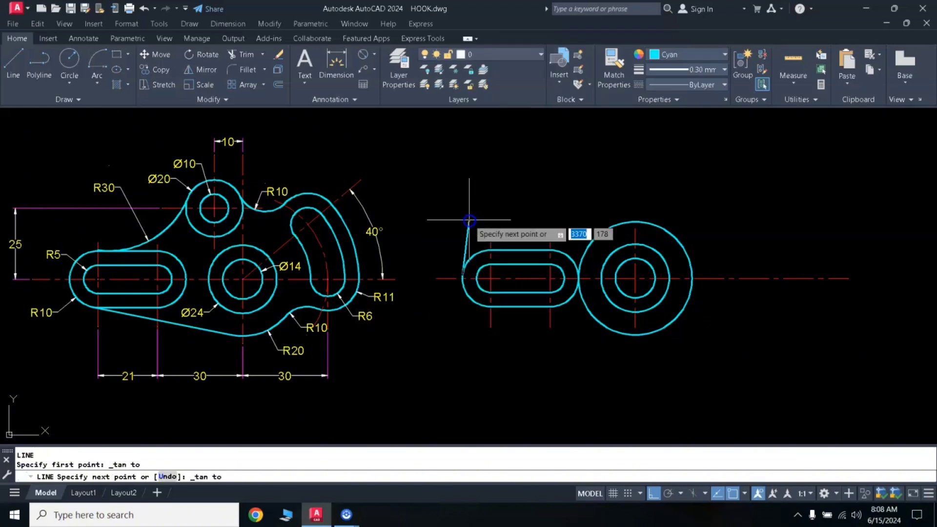
pyautogui.click(624, 334)
pyautogui.press('Return')
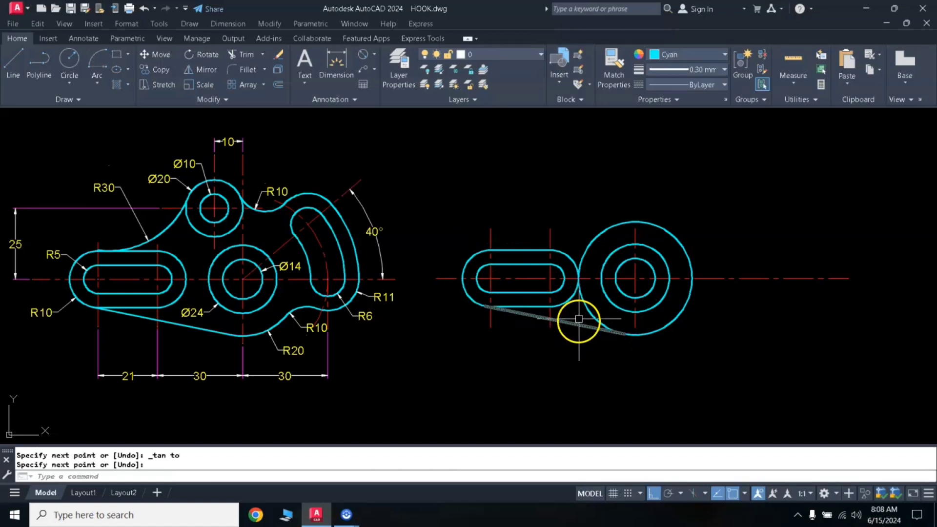
# - Trim the lower-left arc of the radius 20 circle between the slot outline and the tangent line
pyautogui.press('Return')
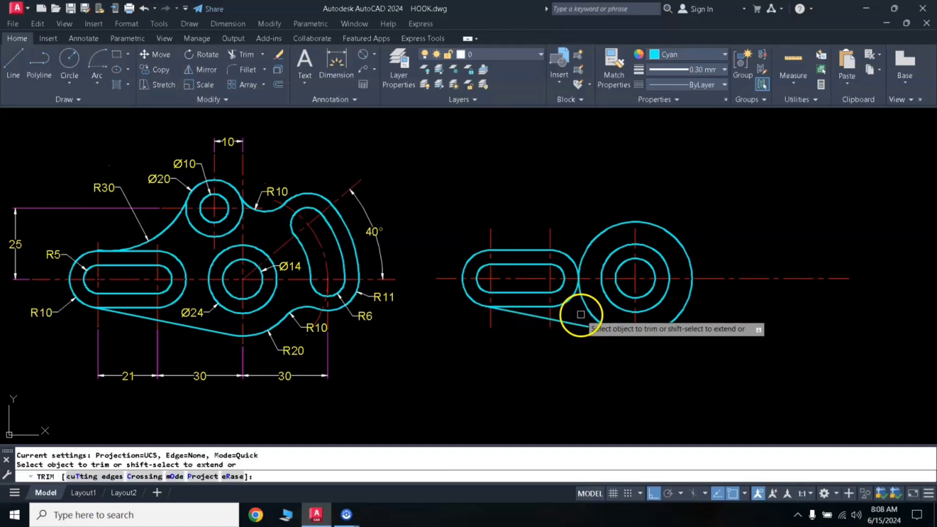
pyautogui.click(586, 311)
pyautogui.press('Return')
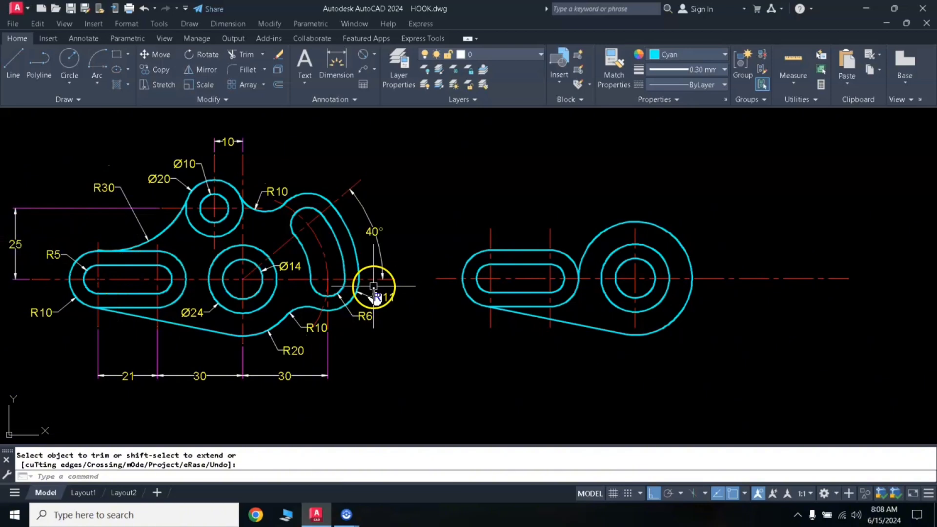
# - Offset the horizontal centreline 25 mm upward
pyautogui.press('Escape')
pyautogui.write('o')
pyautogui.press('Return')
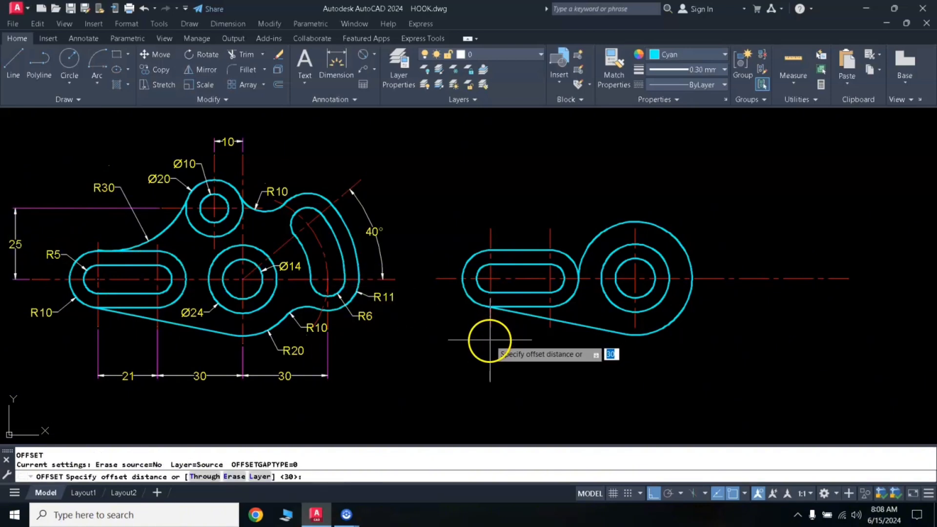
pyautogui.write('25')
pyautogui.press('Return')
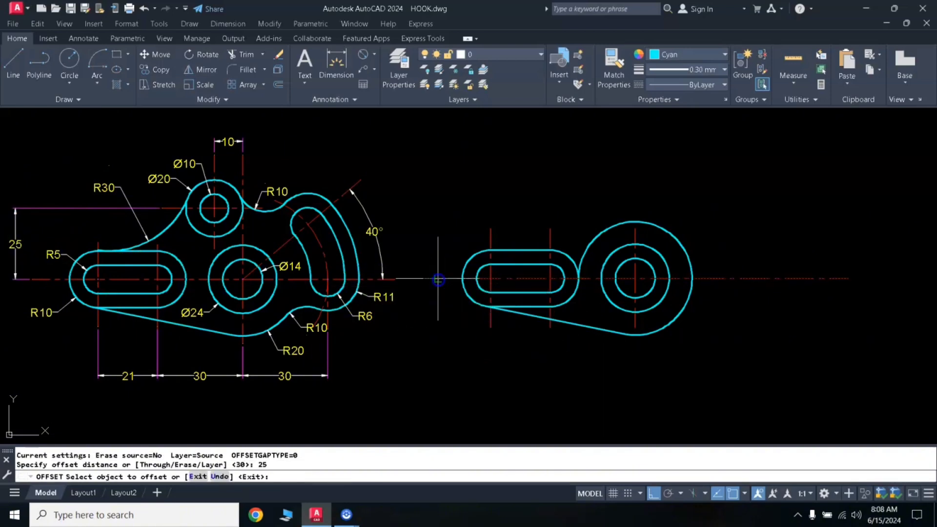
pyautogui.click(437, 279)
pyautogui.click(437, 252)
pyautogui.press('Return')
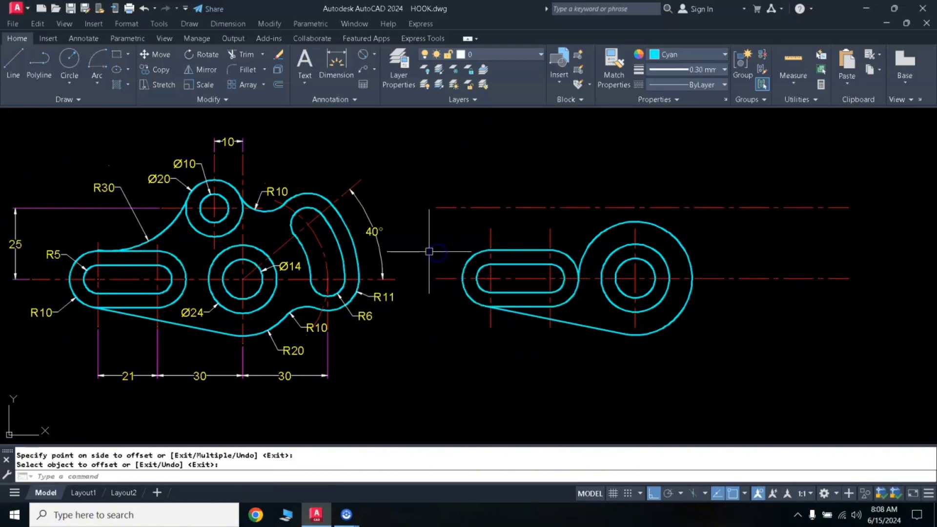
# - Add a vertical linear dimension between the left ends of the two horizontal centrelines, placed just outside them
pyautogui.click(374, 61)
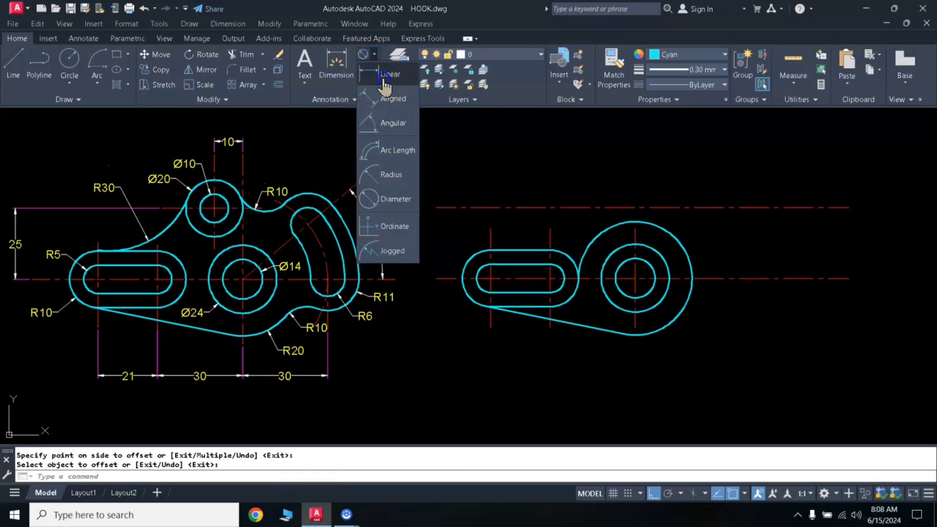
pyautogui.click(386, 74)
pyautogui.click(435, 279)
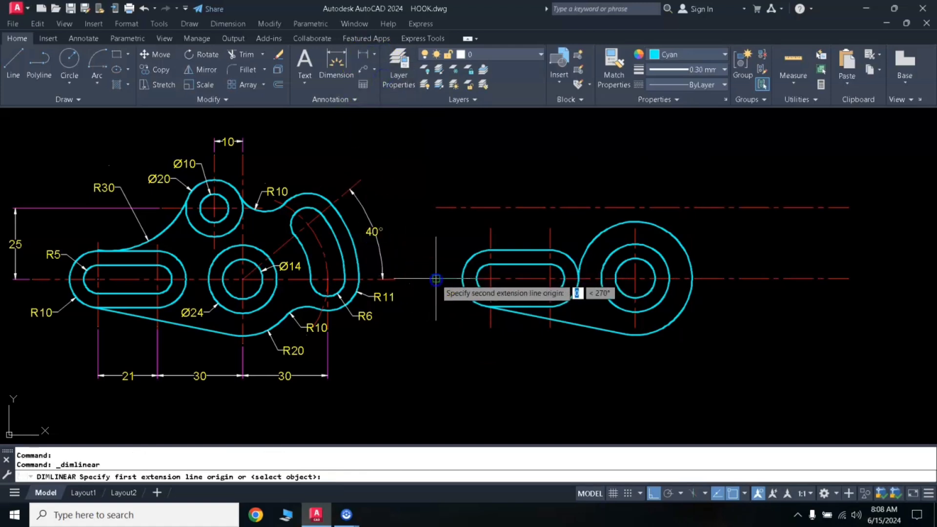
pyautogui.click(435, 207)
pyautogui.click(424, 240)
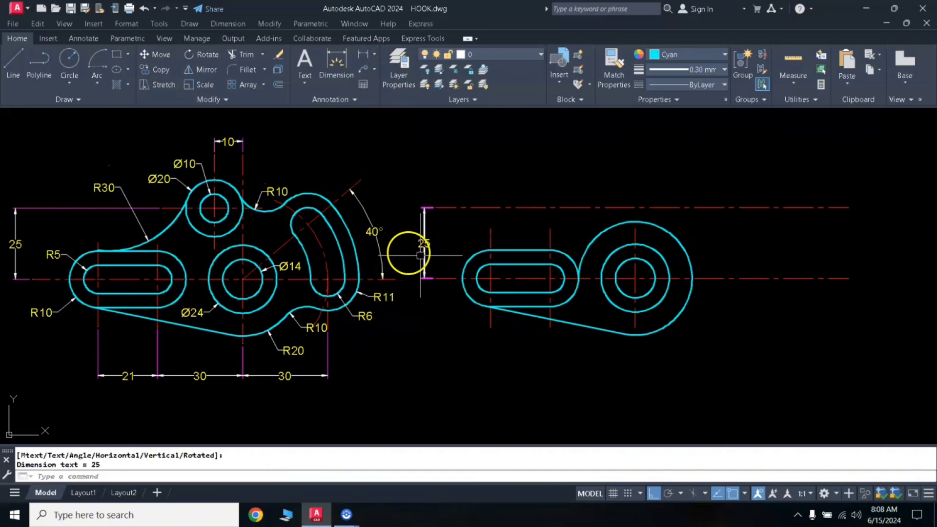
# - Stretch the lower ends of all three vertical centrelines about 10 mm further down, below the part
pyautogui.click(637, 324)
pyautogui.click(635, 326)
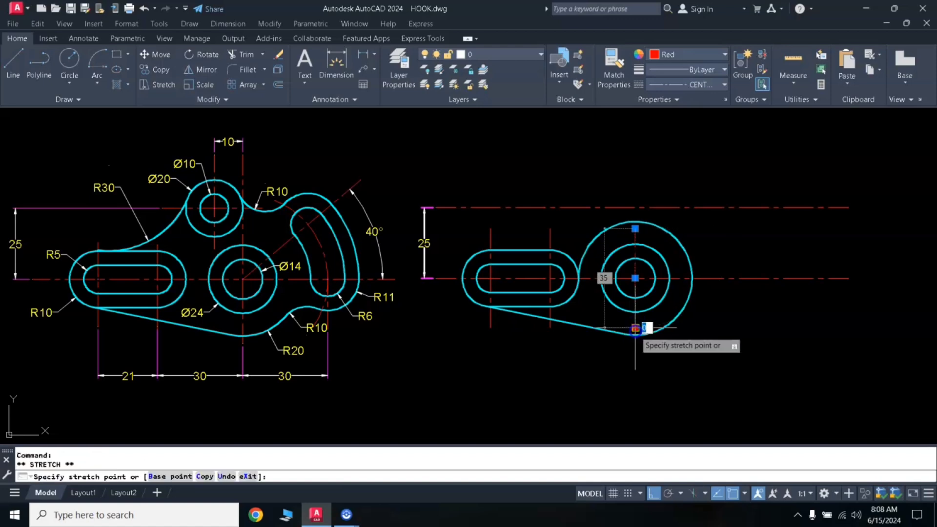
pyautogui.click(634, 351)
pyautogui.click(550, 328)
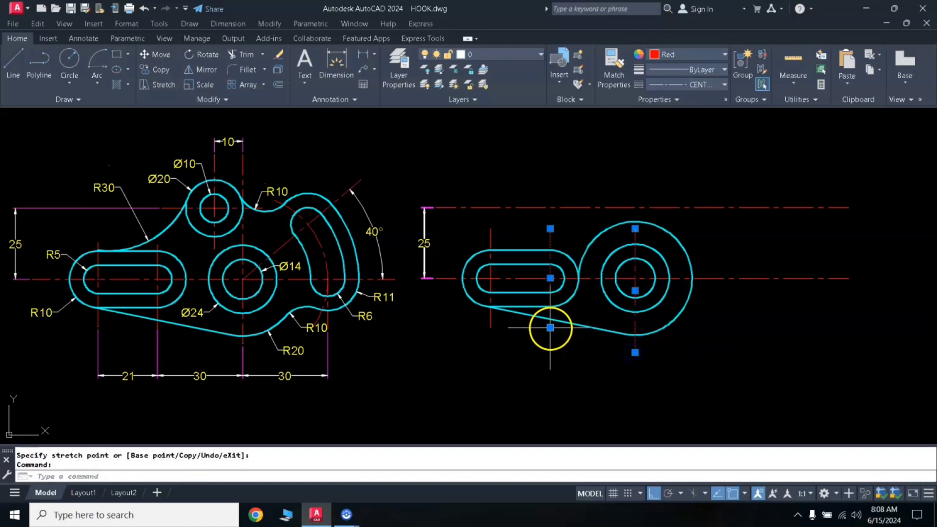
pyautogui.click(550, 328)
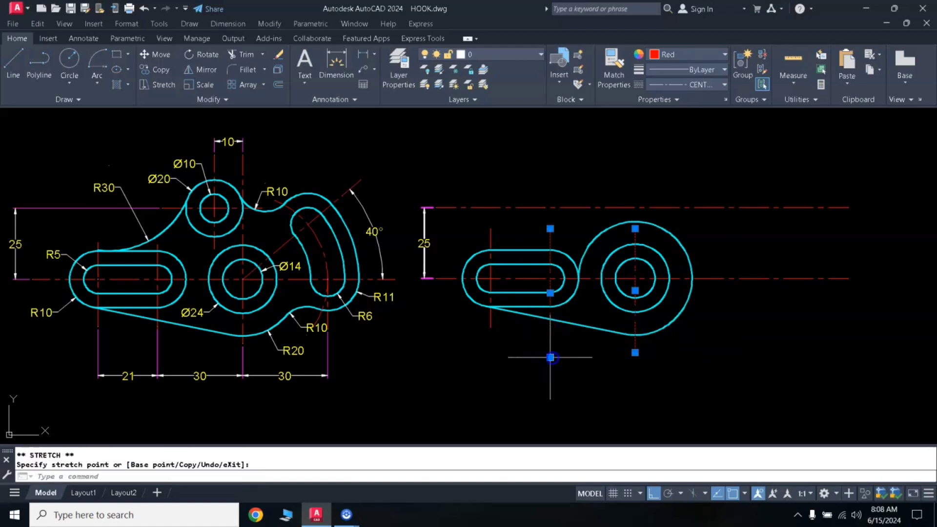
pyautogui.click(489, 326)
pyautogui.click(490, 328)
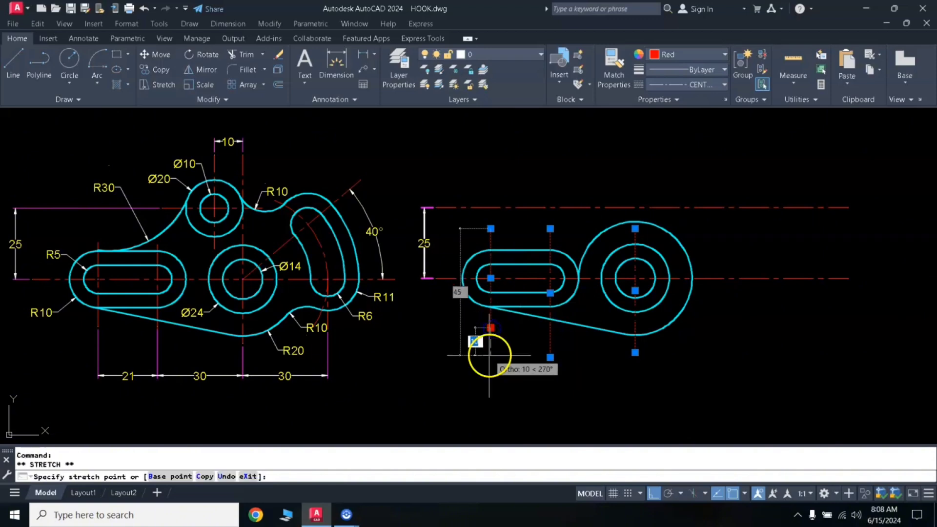
pyautogui.click(467, 362)
pyautogui.press('Escape')
pyautogui.press('Escape')
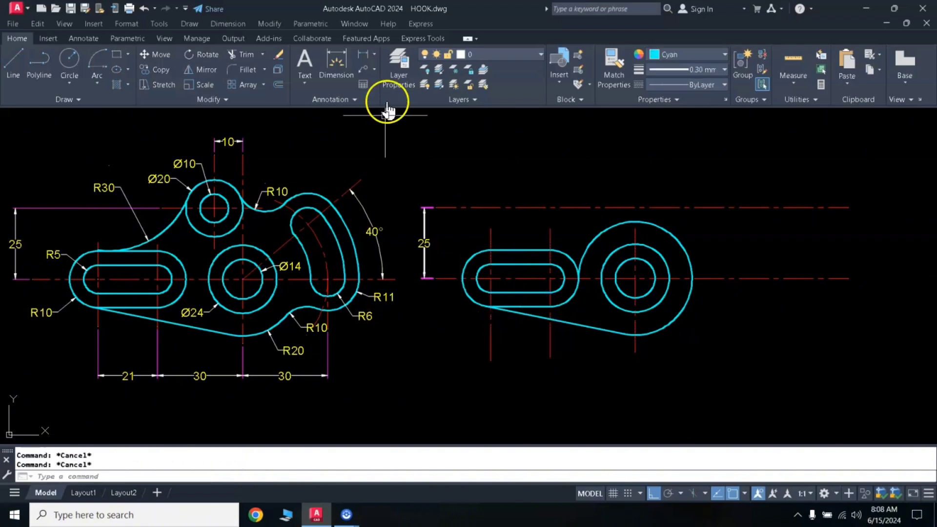
# - Dimension the horizontal spacing between the slot's two centrelines and from its second centreline to the circles' centreline, aligned below the part
pyautogui.click(363, 55)
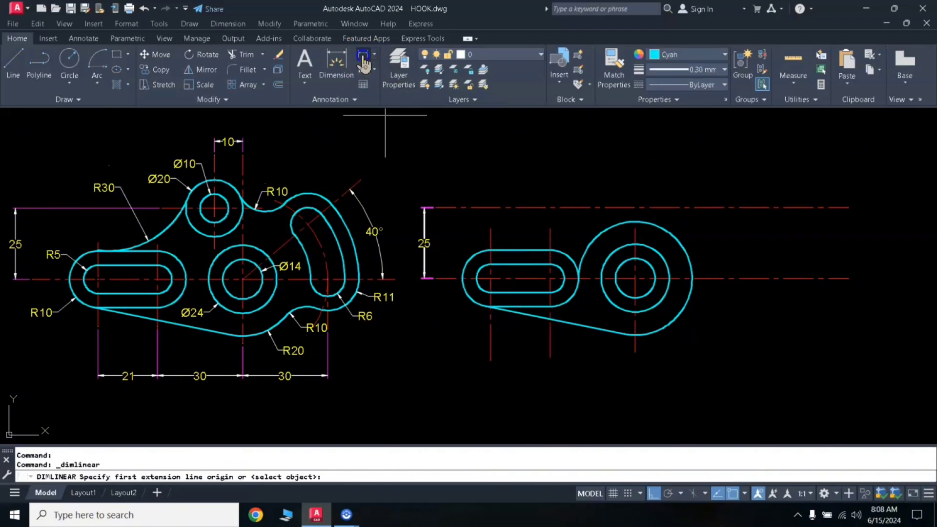
pyautogui.click(490, 361)
pyautogui.click(550, 358)
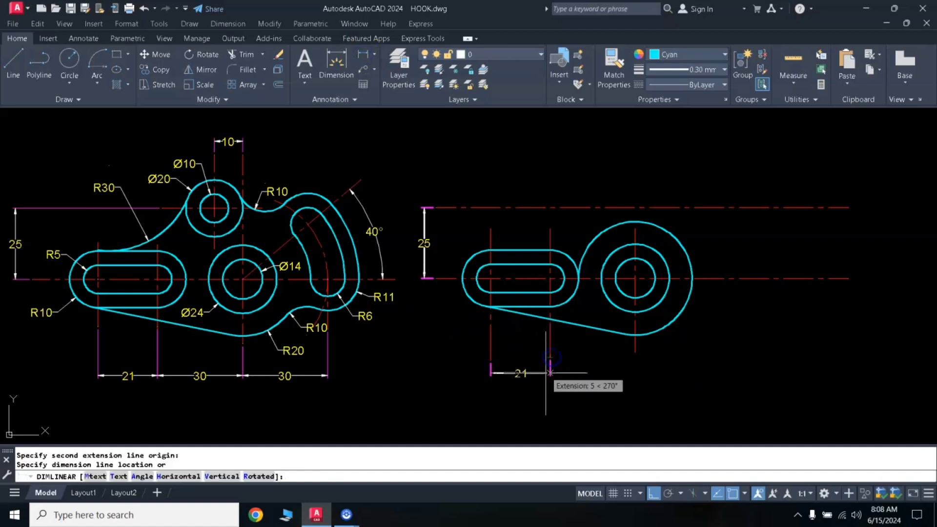
pyautogui.click(549, 380)
pyautogui.press('Return')
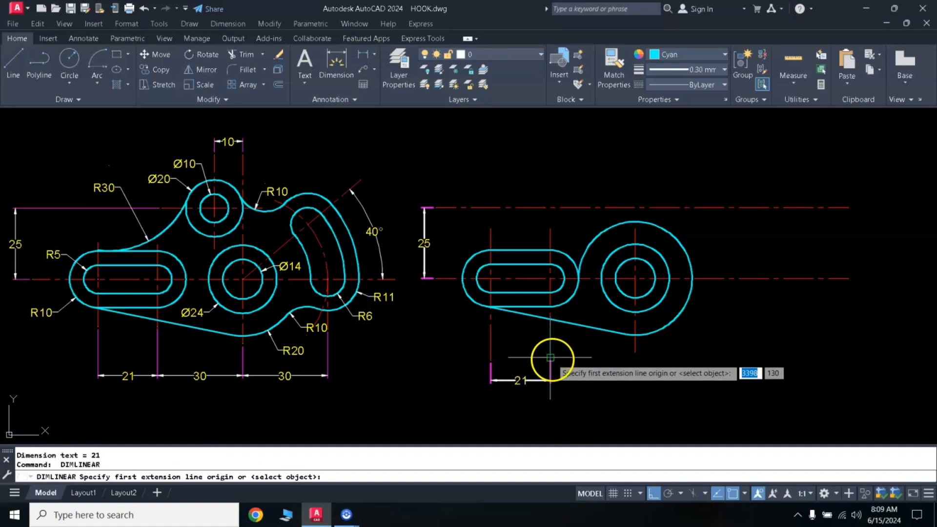
pyautogui.click(551, 357)
pyautogui.click(635, 352)
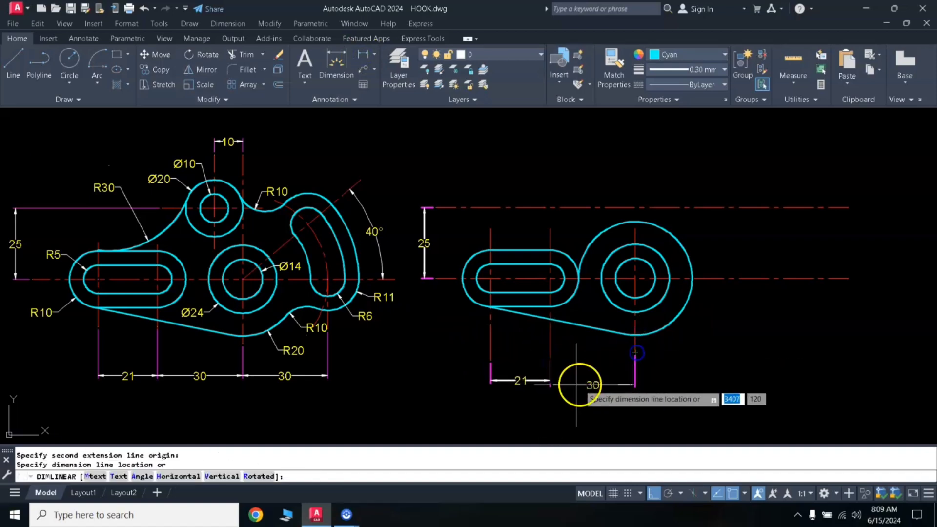
pyautogui.click(549, 380)
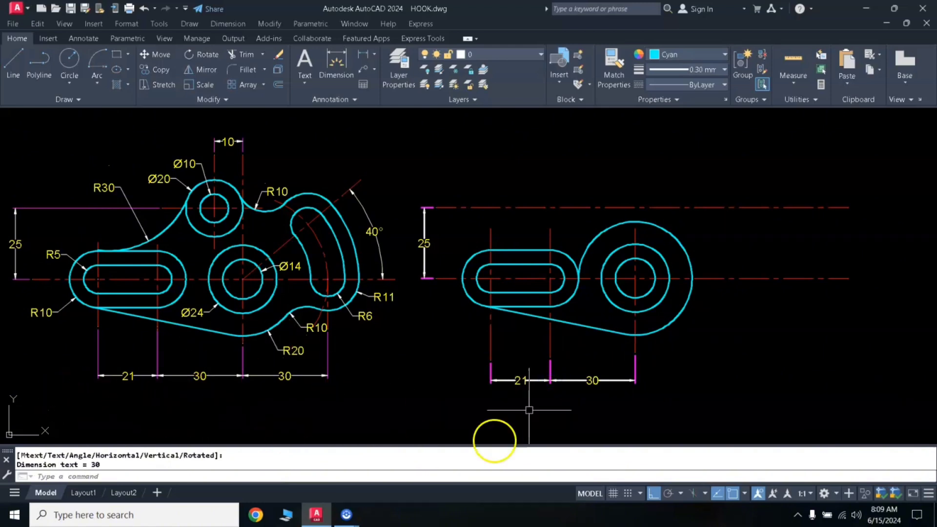
# - Stretch the circles' vertical centreline upward past the upper horizontal centreline, to a total length of about 68 mm
pyautogui.click(634, 228)
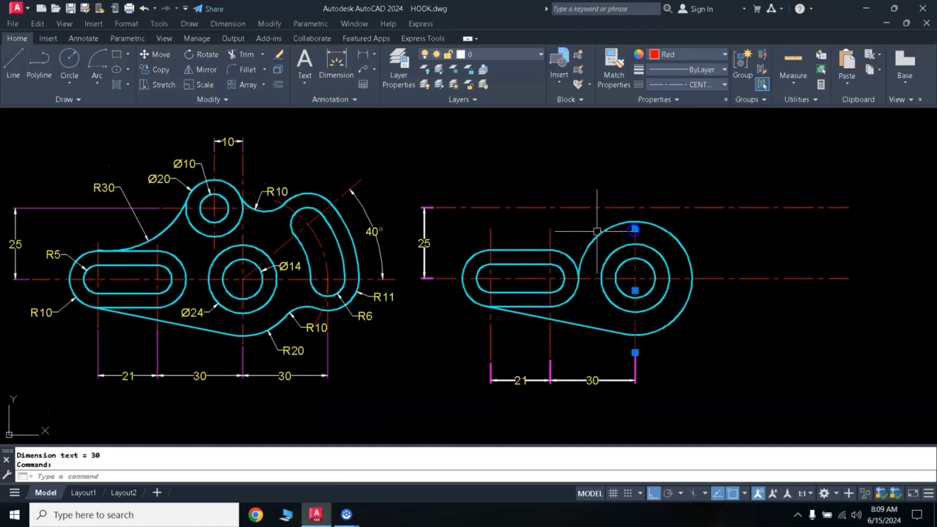
pyautogui.click(634, 228)
pyautogui.press('Escape')
pyautogui.press('Escape')
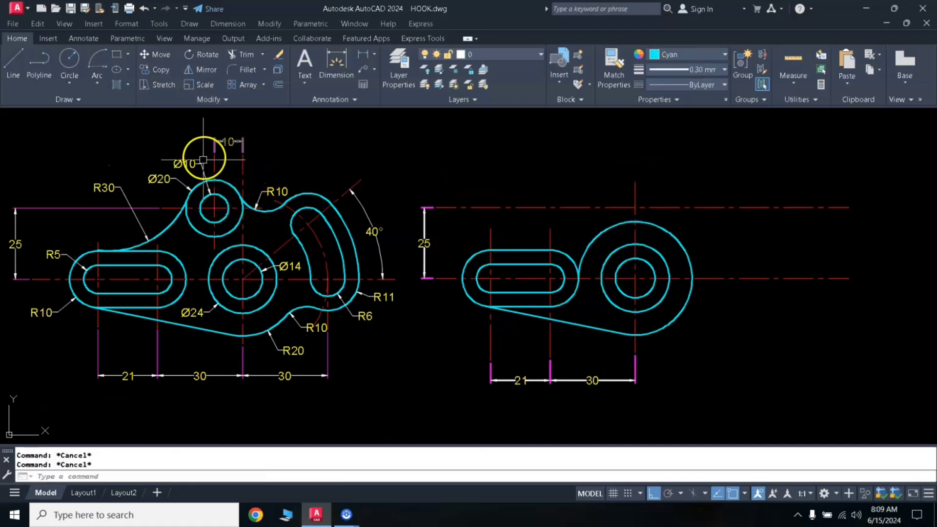
pyautogui.click(634, 186)
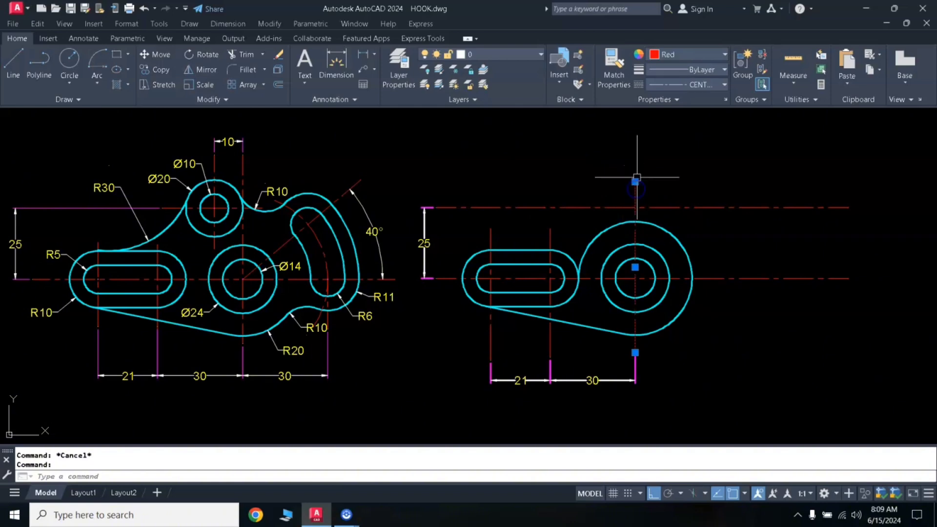
pyautogui.click(634, 181)
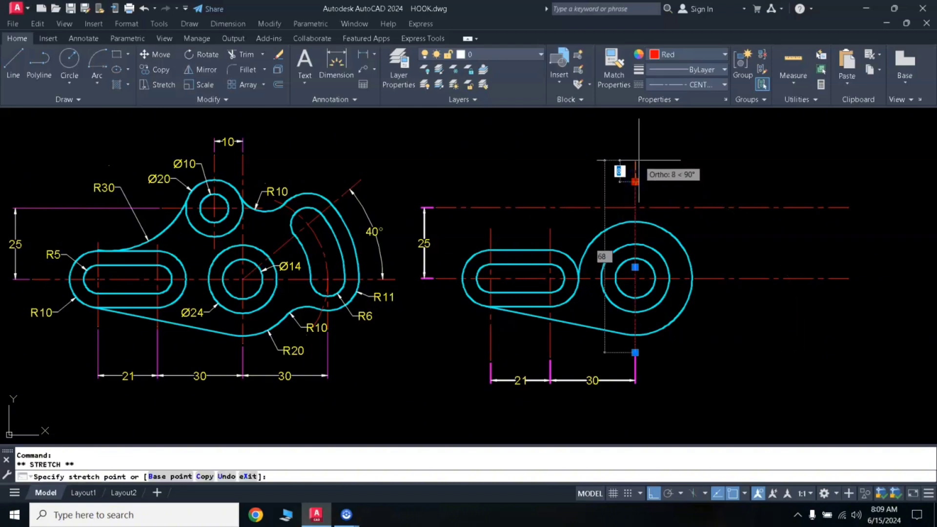
pyautogui.press('Escape')
pyautogui.press('Escape')
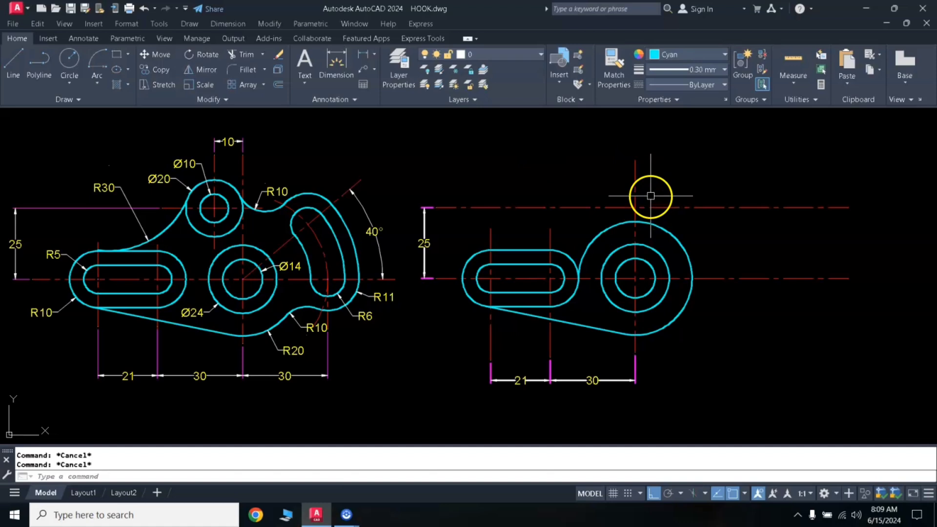
# - Offset the circles' vertical centreline 10 mm to the left
pyautogui.press('Return')
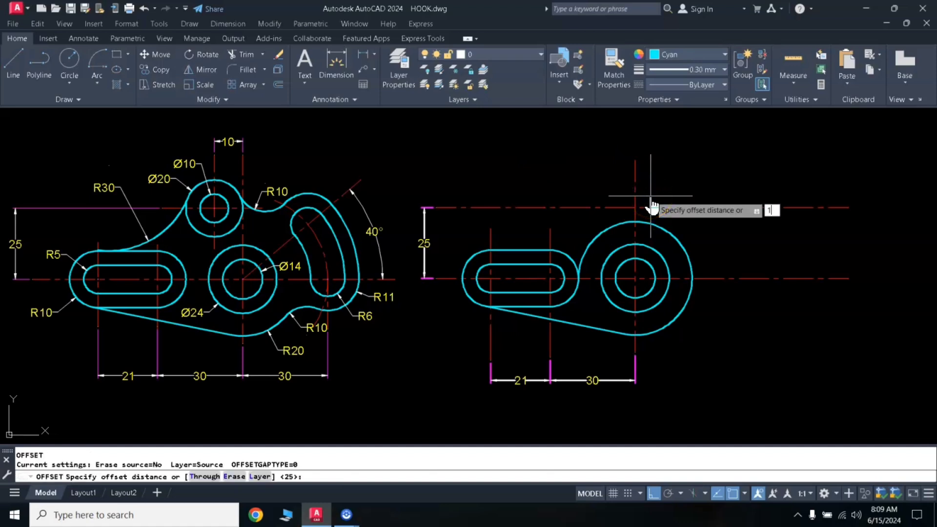
pyautogui.write('10')
pyautogui.press('Return')
pyautogui.click(635, 176)
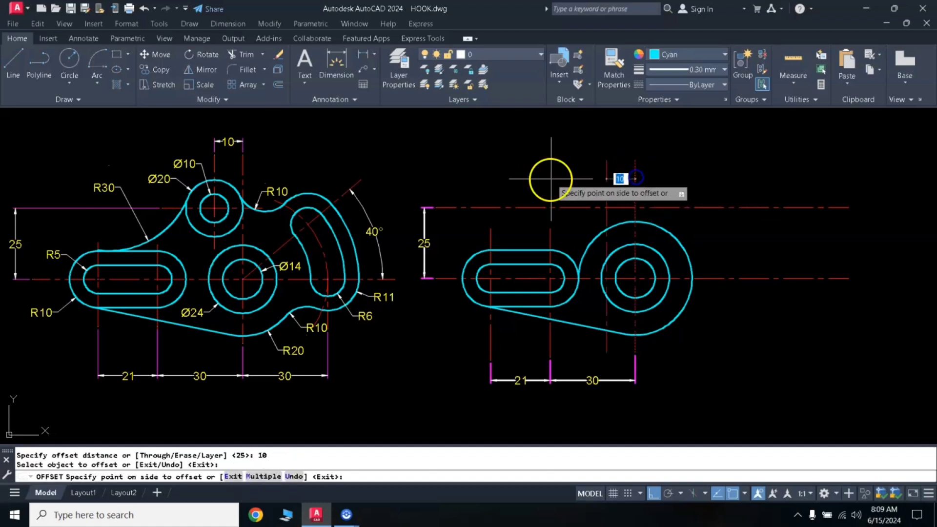
pyautogui.click(550, 179)
pyautogui.rightClick(429, 122)
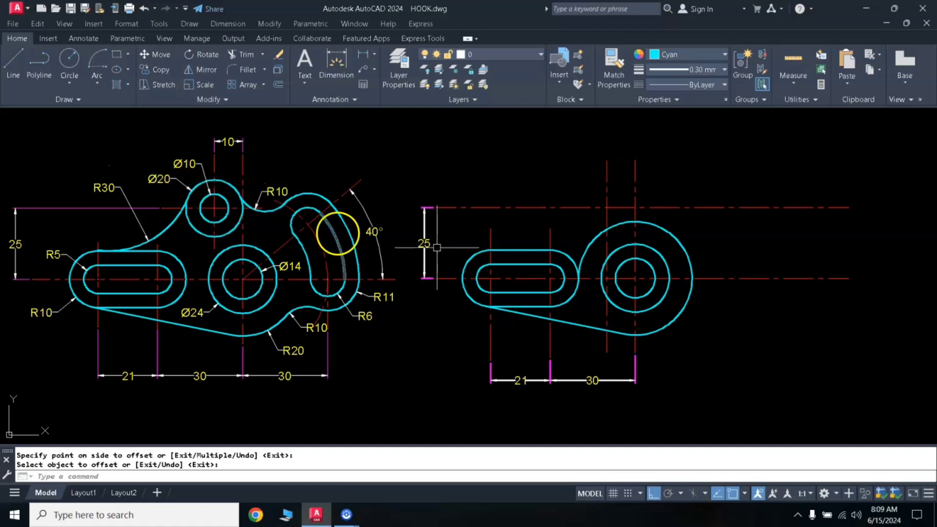
# - Draw a 10 mm diameter circle where the offset vertical centreline crosses the upper horizontal centreline
pyautogui.write('c')
pyautogui.press('Return')
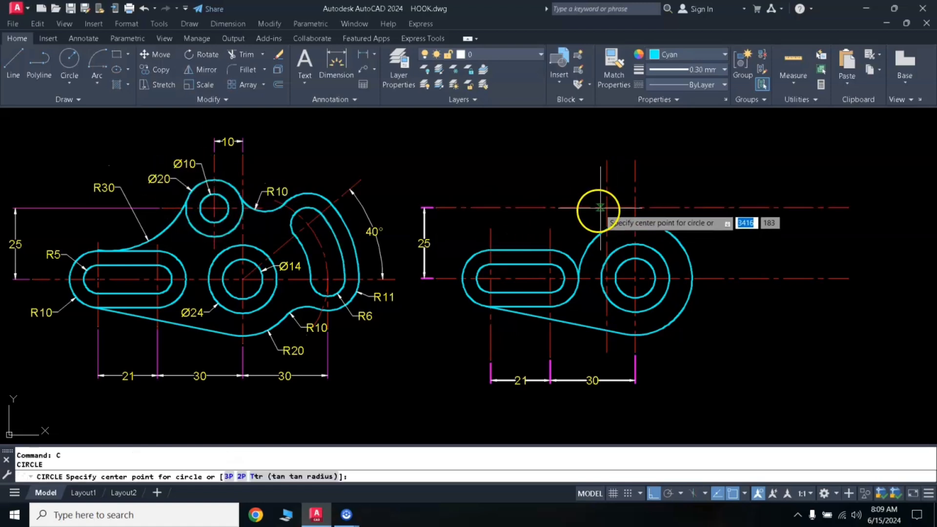
pyautogui.click(607, 208)
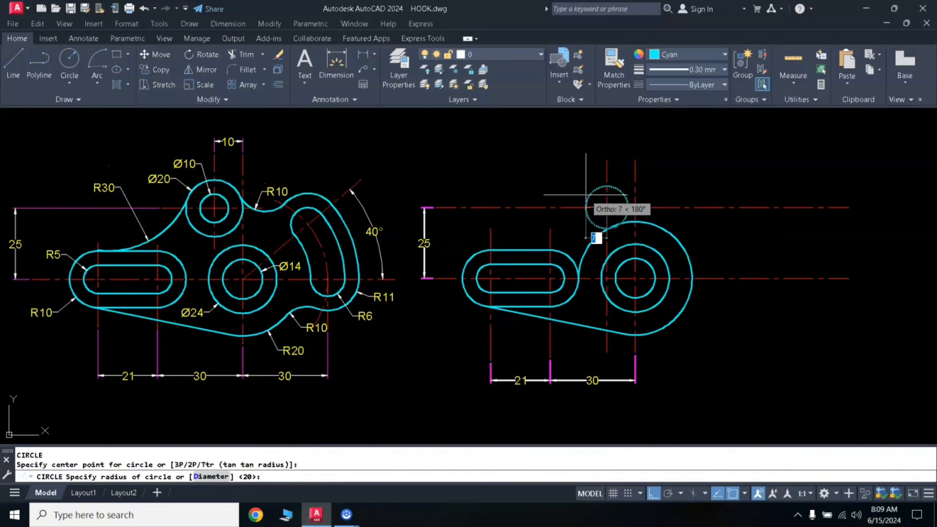
pyautogui.write('d')
pyautogui.press('Return')
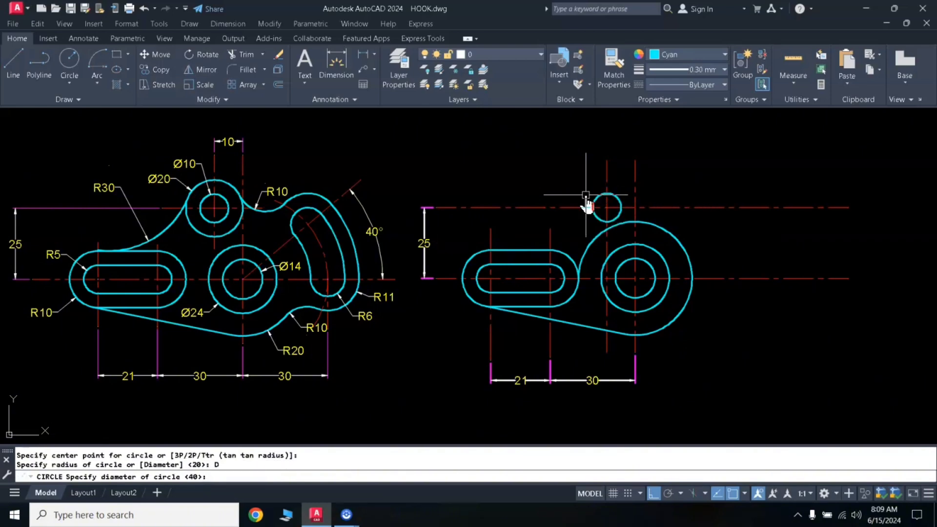
pyautogui.write('10')
pyautogui.press('Return')
pyautogui.press('Return')
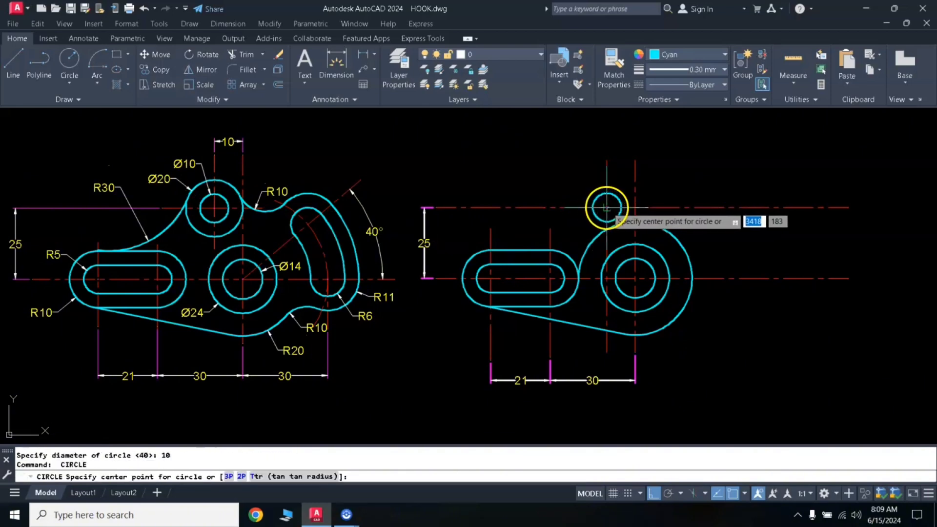
# - Draw a 20 mm diameter circle concentric with the small upper circle
pyautogui.click(606, 208)
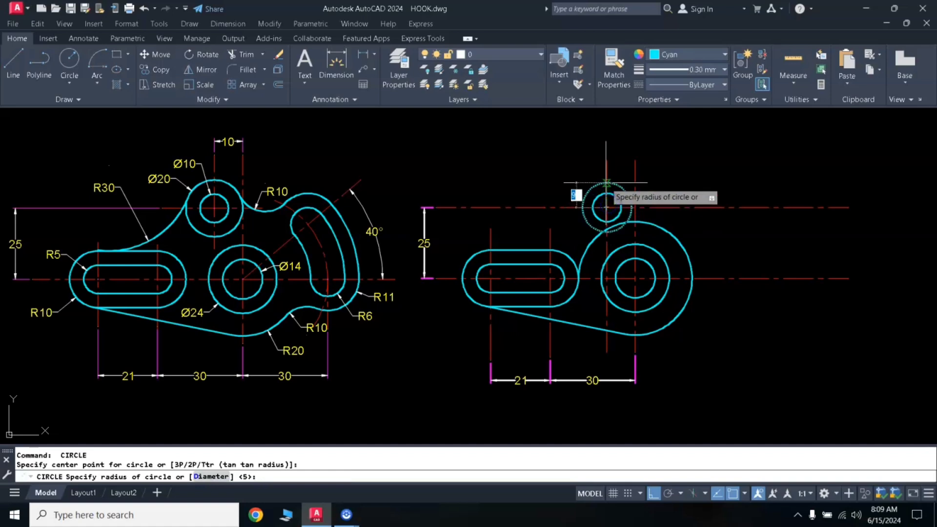
pyautogui.write('d')
pyautogui.press('Return')
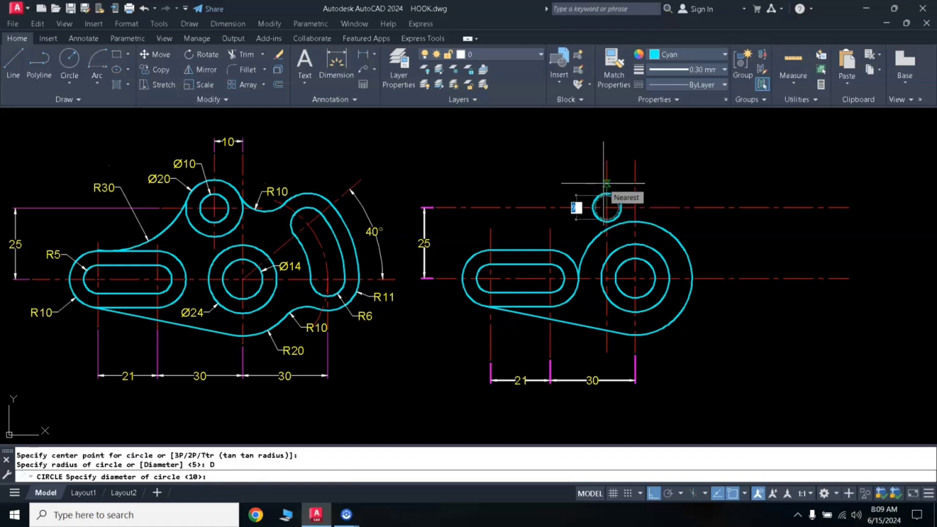
pyautogui.press('Return')
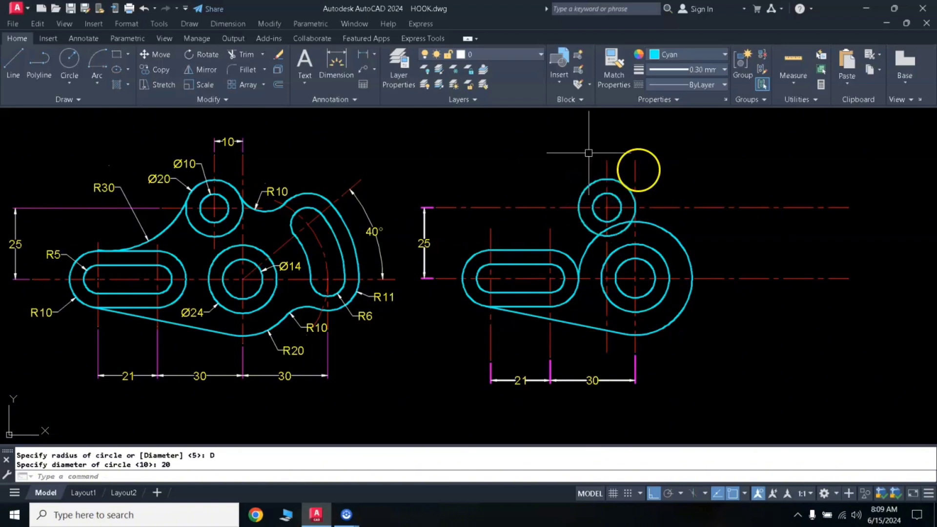
# - Add a linear dimension above the part between the upper boss's vertical centreline and the large circles' vertical centreline
pyautogui.click(363, 59)
pyautogui.click(606, 161)
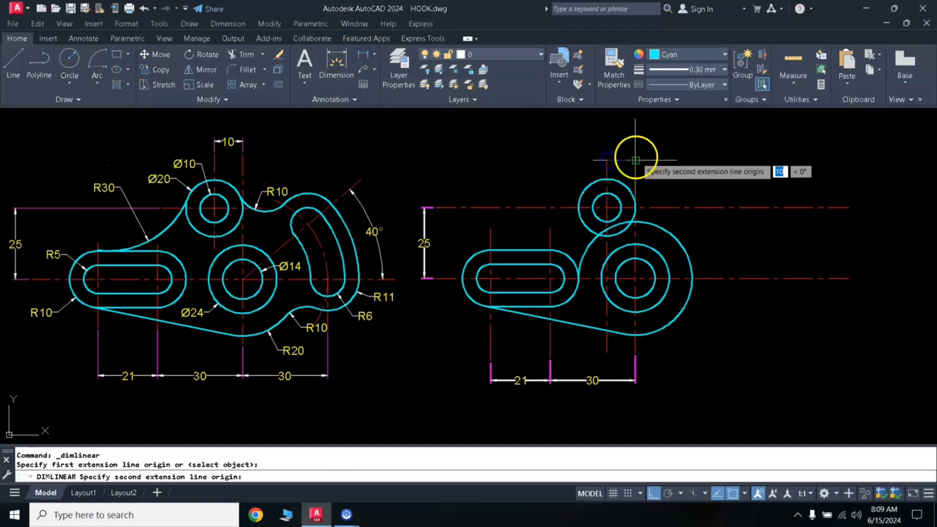
pyautogui.click(635, 160)
pyautogui.click(634, 145)
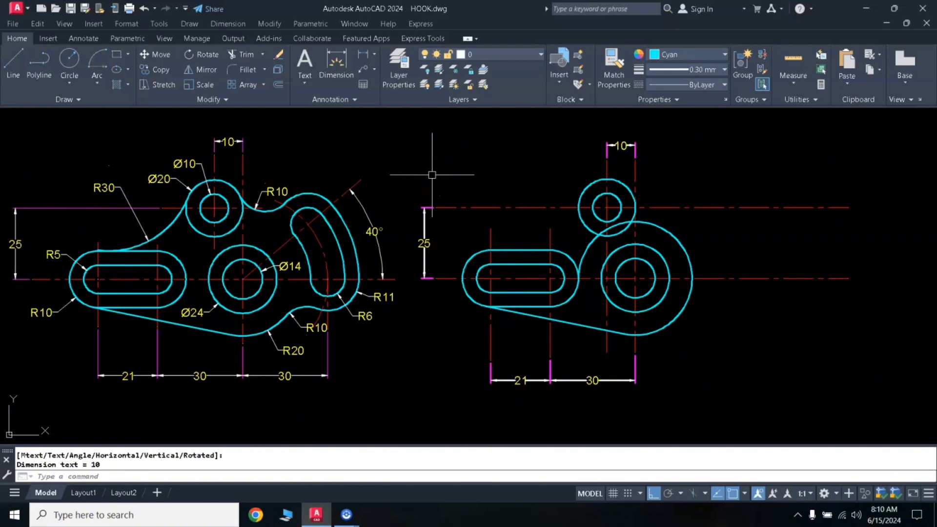
# - Draw a 30 mm radius circle tangent to the upper boss's outer circle and the slot outline's upper straight edge
pyautogui.write('c')
pyautogui.press('Return')
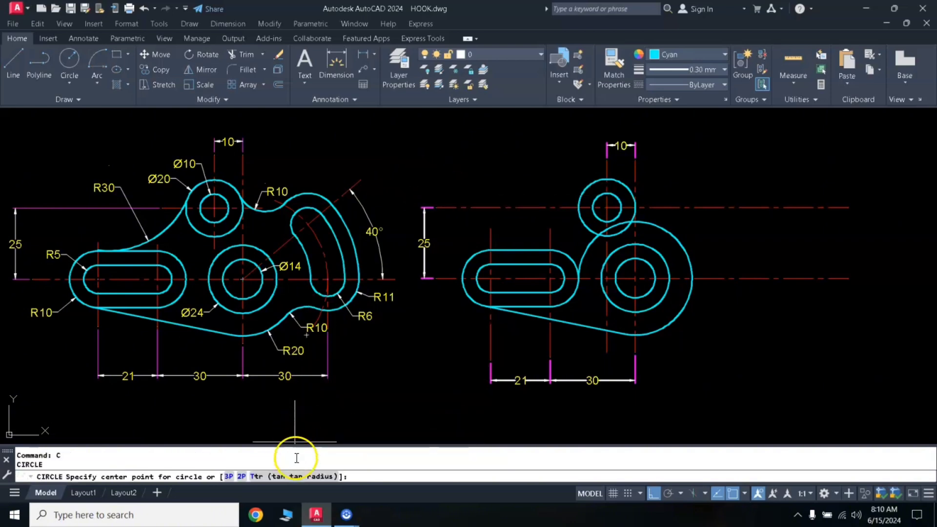
pyautogui.click(299, 478)
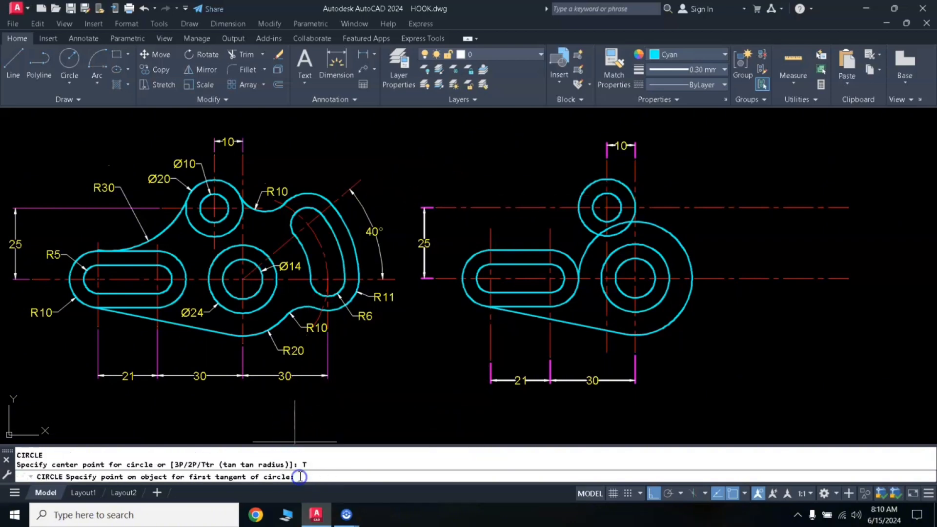
pyautogui.click(579, 200)
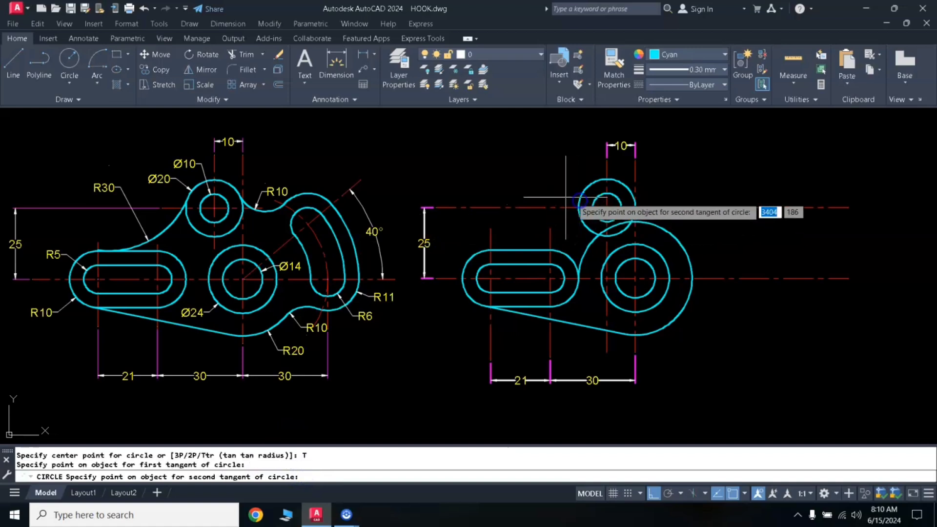
pyautogui.click(499, 249)
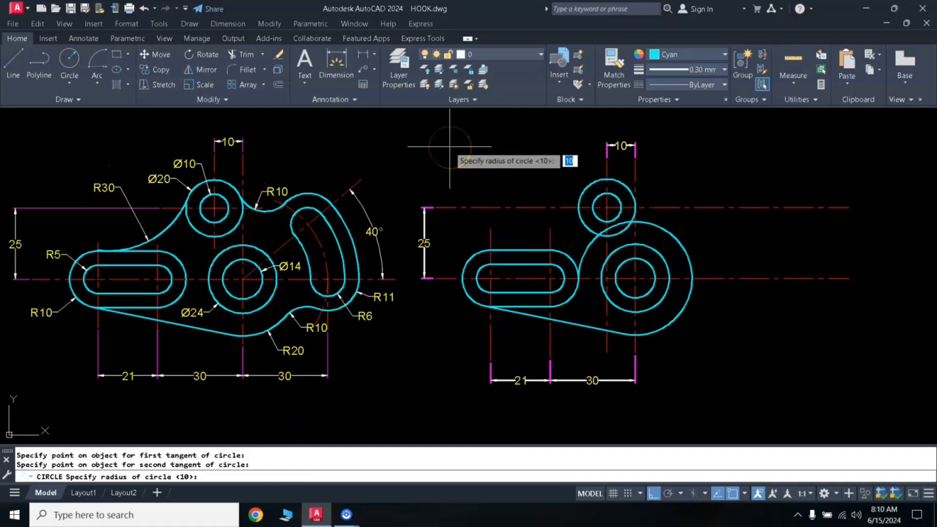
pyautogui.press('Return')
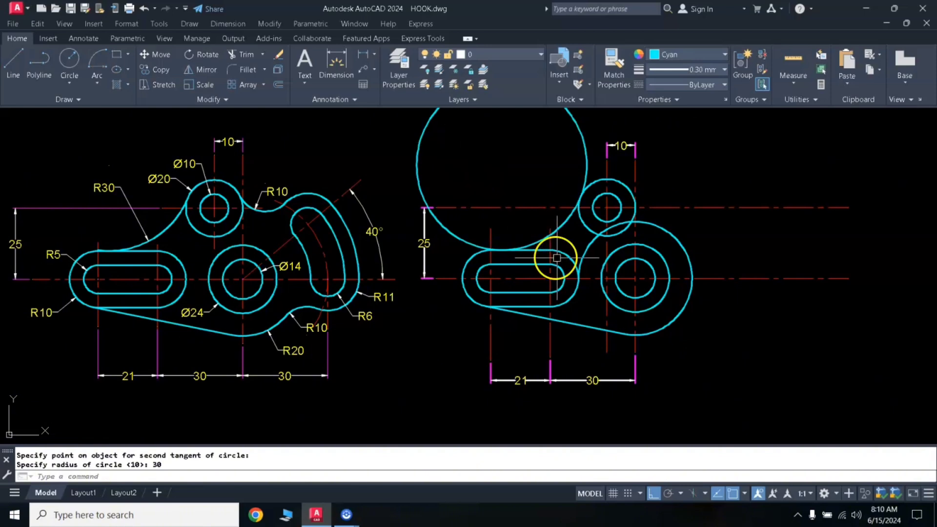
# - Trim the 30 mm radius circle against the upper boss and the slot outline's upper edge, keeping only the connecting arc
pyautogui.click(586, 226)
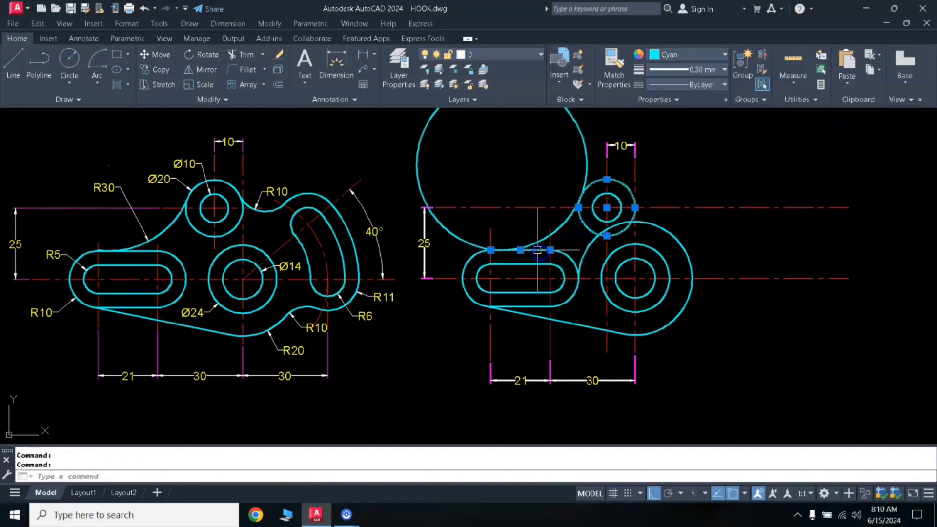
pyautogui.write('T')
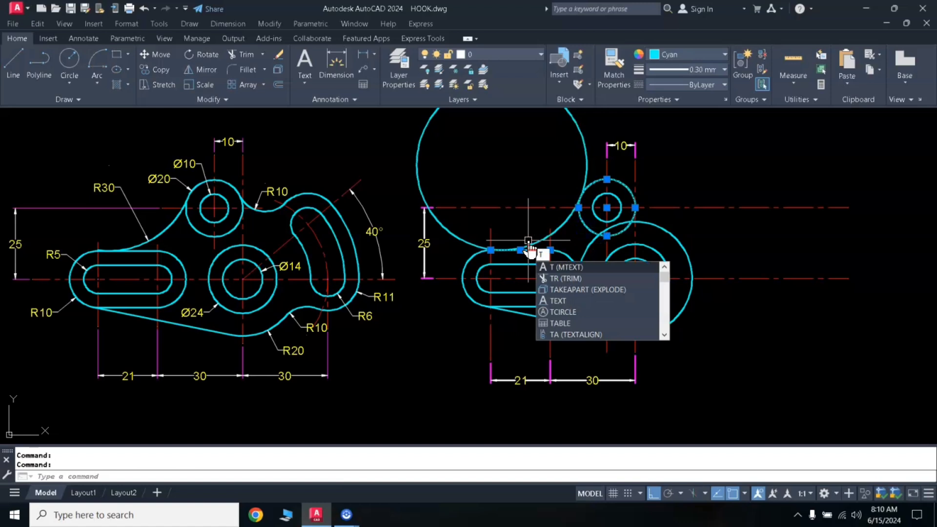
pyautogui.write('R')
pyautogui.press('Return')
pyautogui.click(420, 143)
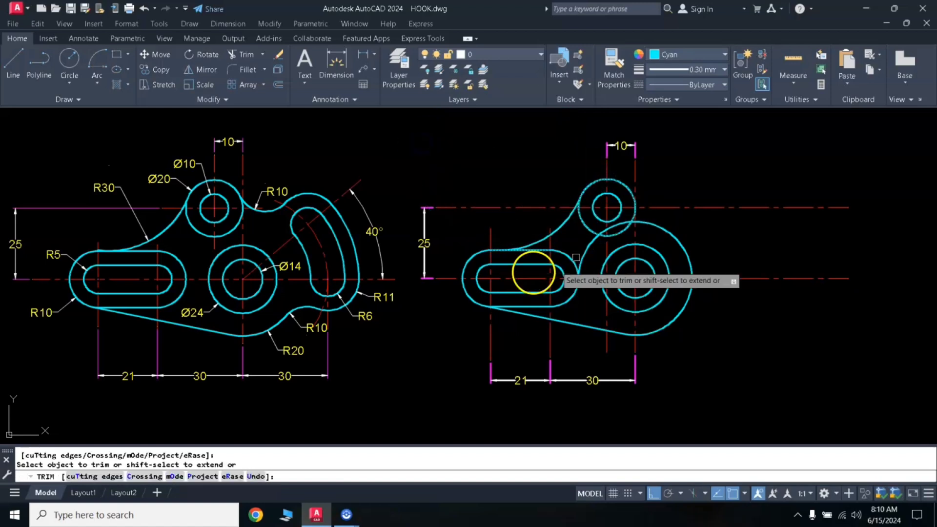
pyautogui.press('Return')
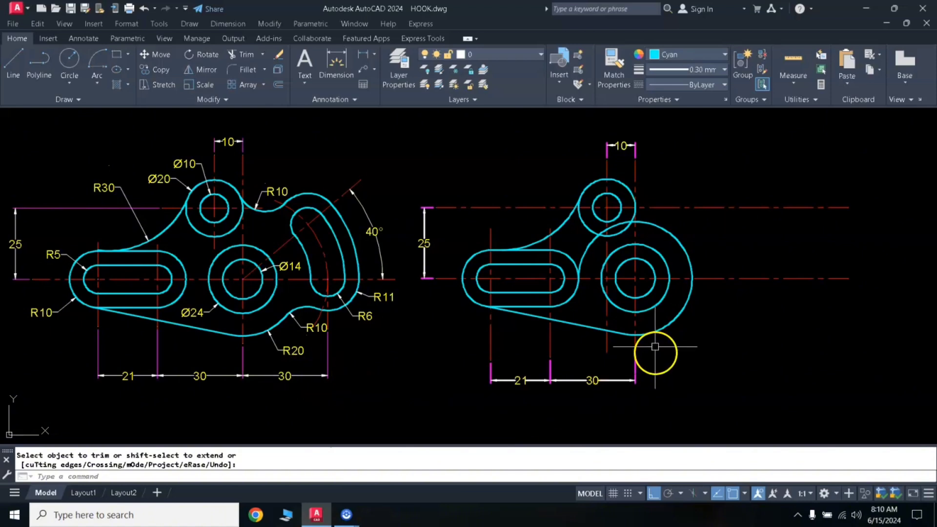
# - Offset the large circles' vertical centreline 30 mm to the right
pyautogui.click(631, 345)
pyautogui.press('Escape')
pyautogui.write('o')
pyautogui.press('Return')
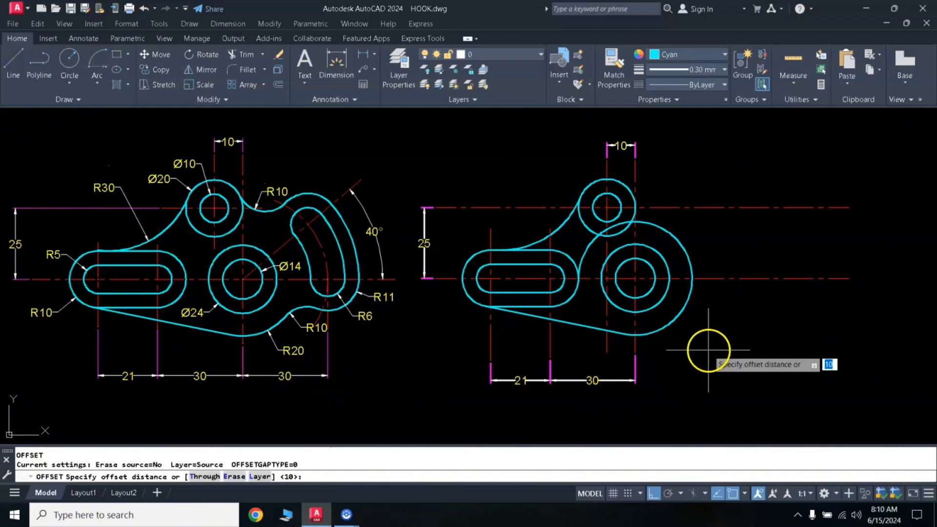
pyautogui.write('30')
pyautogui.press('Return')
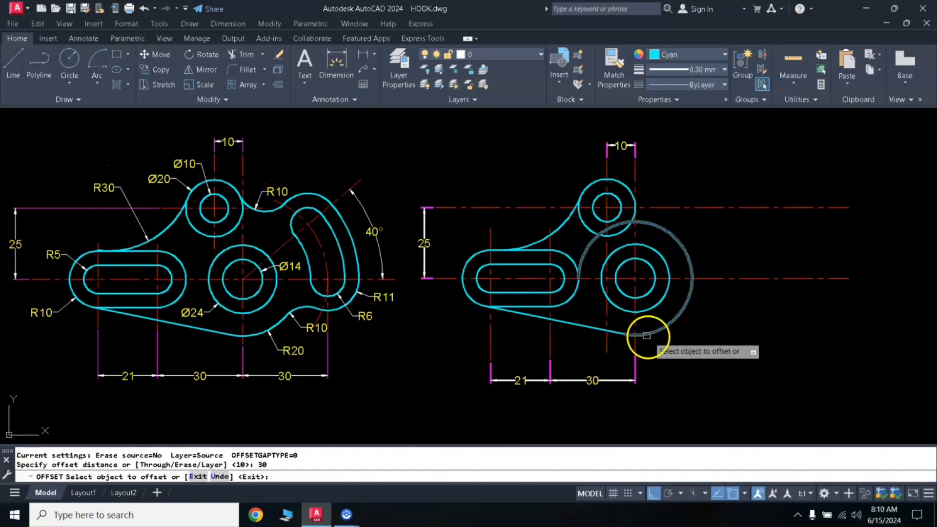
pyautogui.click(635, 325)
pyautogui.click(716, 358)
pyautogui.press('Return')
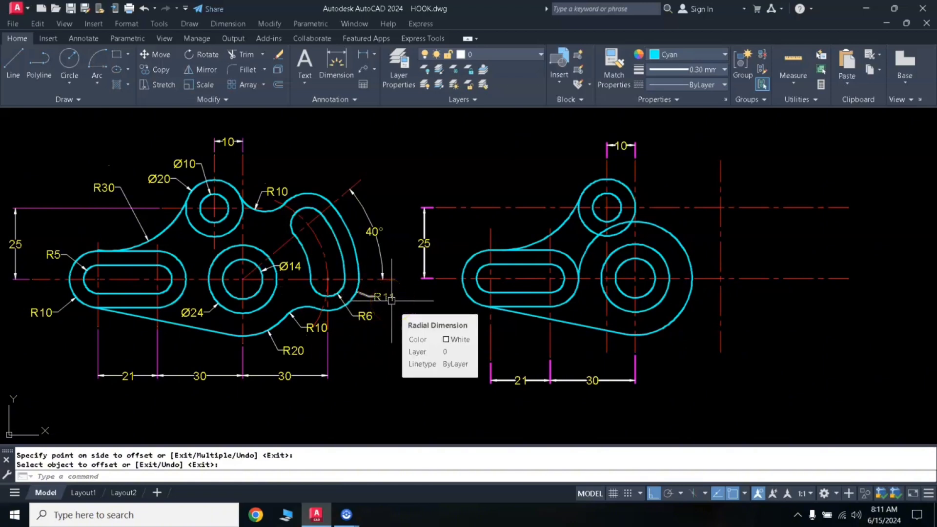
# - Draw a 6 mm radius circle where the new vertical centreline crosses the lower horizontal centreline
pyautogui.write('c')
pyautogui.press('Return')
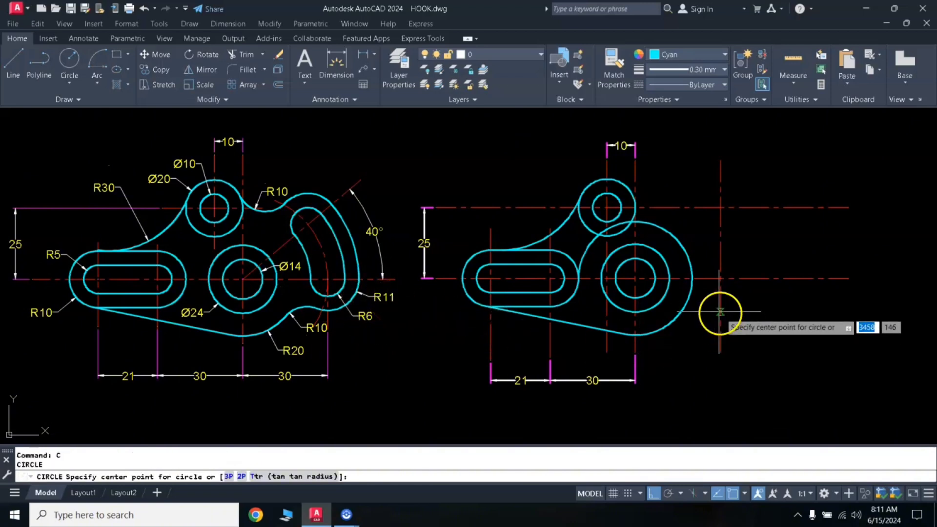
pyautogui.click(720, 279)
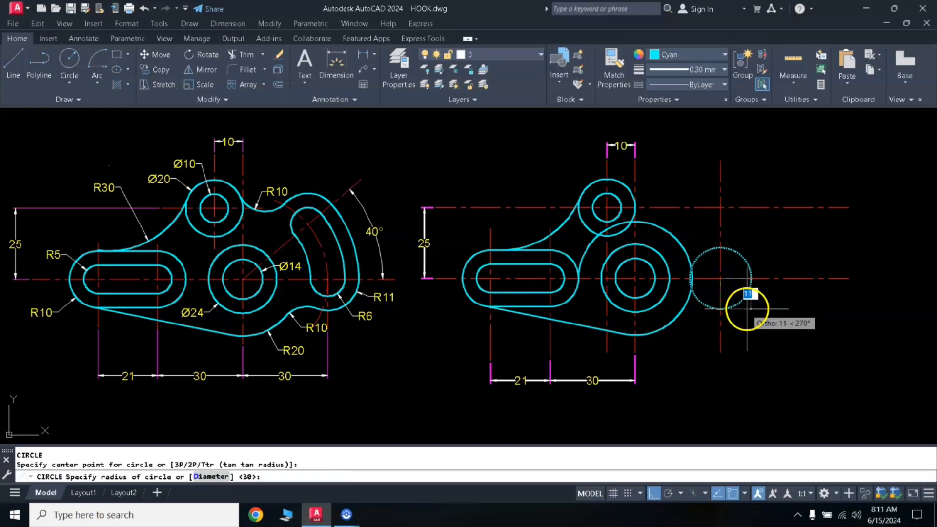
pyautogui.write('6')
pyautogui.press('Return')
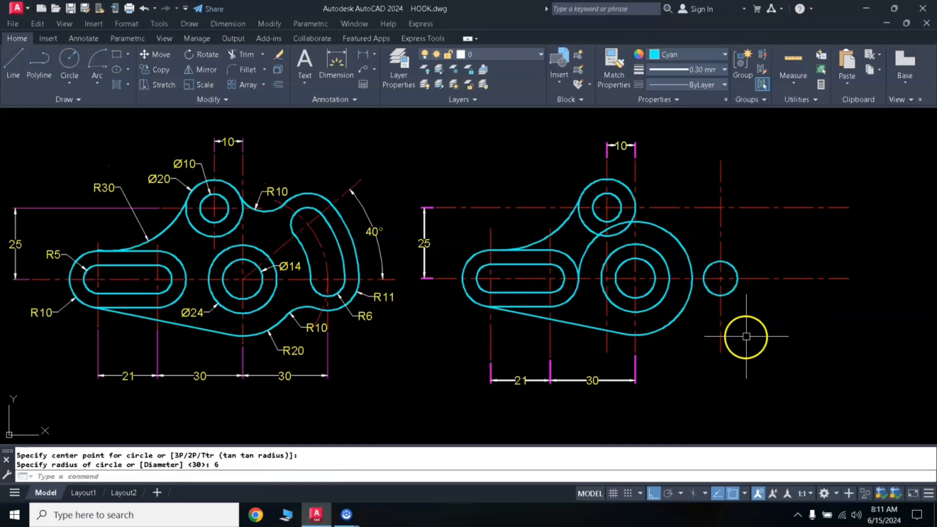
# - Draw an 11 mm radius circle concentric with the 6 mm radius circle
pyautogui.press('Return')
pyautogui.click(721, 279)
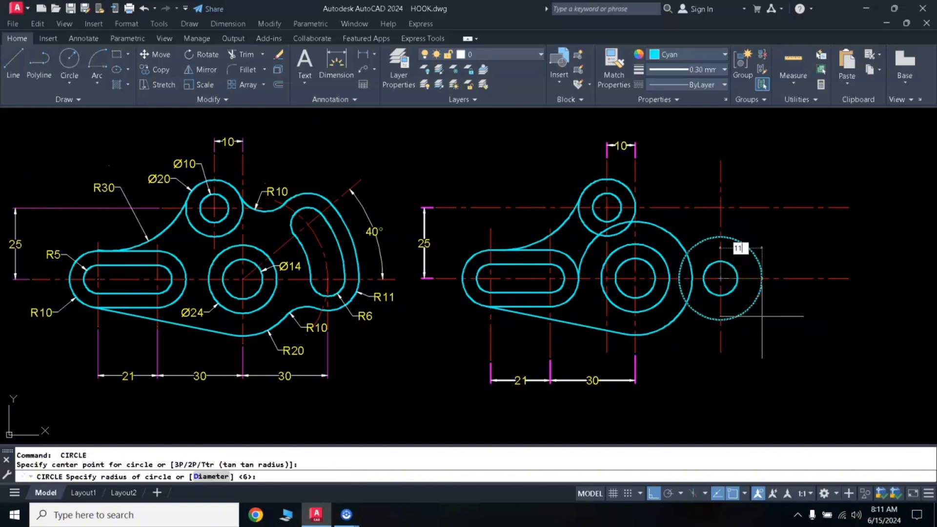
pyautogui.write('11')
pyautogui.press('Return')
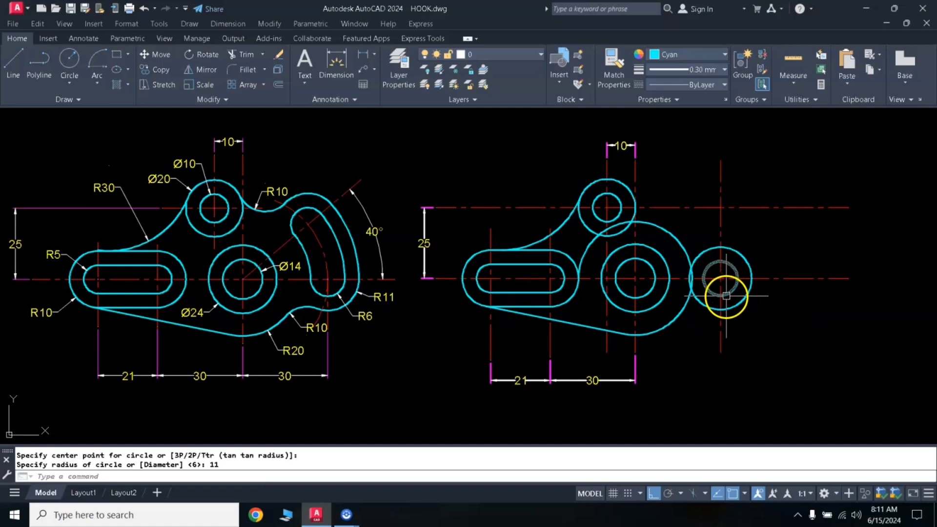
# - Dimension the horizontal distance from the large circles' centreline to the rightmost centreline, aligned with the existing dimensions below the part
pyautogui.click(359, 56)
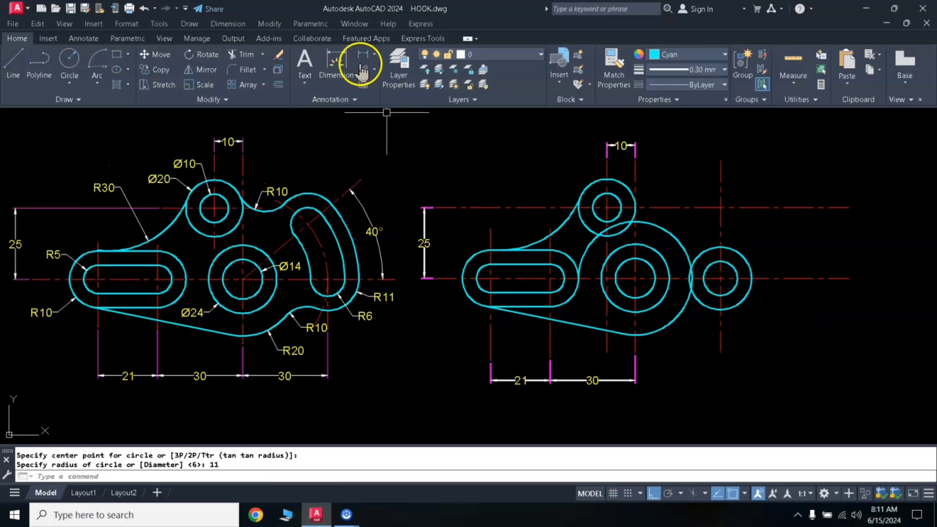
pyautogui.click(635, 350)
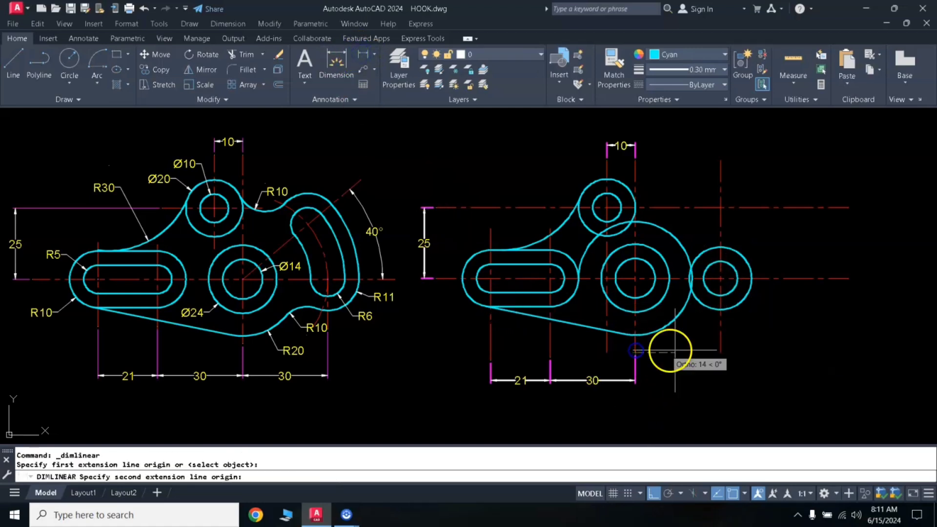
pyautogui.click(720, 351)
pyautogui.click(630, 381)
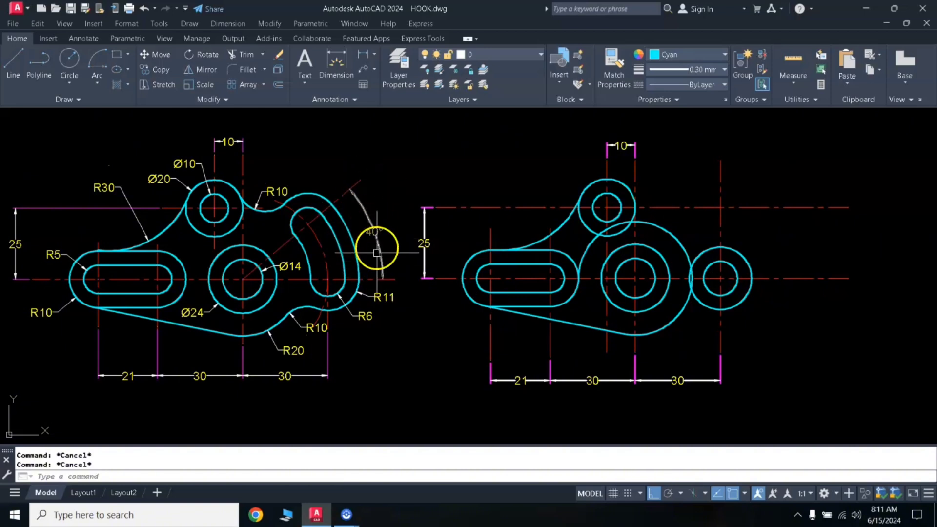
# - Turn on polar tracking and draw a line about 75 mm long at 40° from the centre of the large concentric circles
pyautogui.click(668, 494)
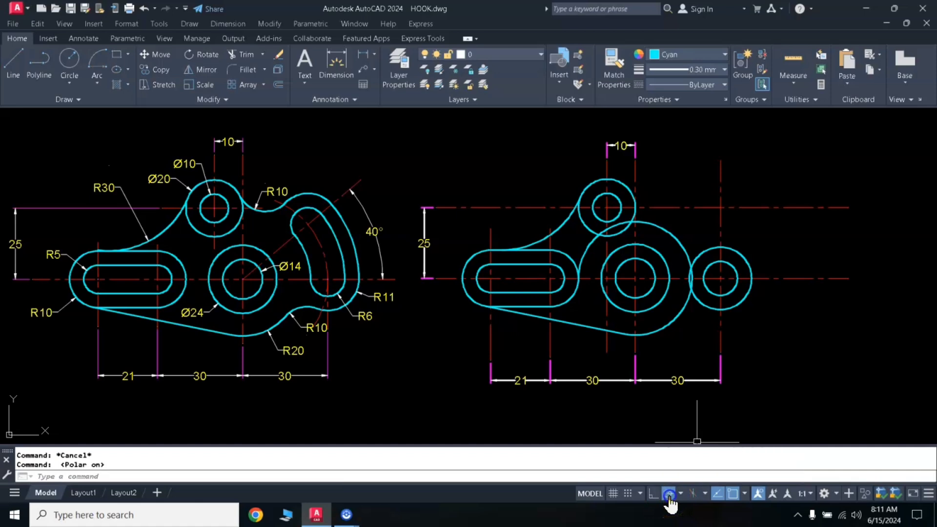
pyautogui.click(681, 494)
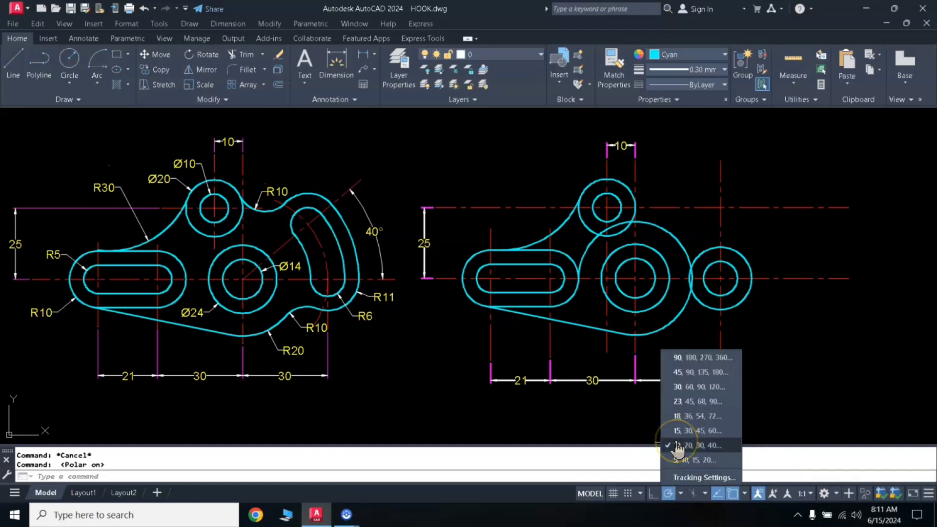
pyautogui.click(561, 409)
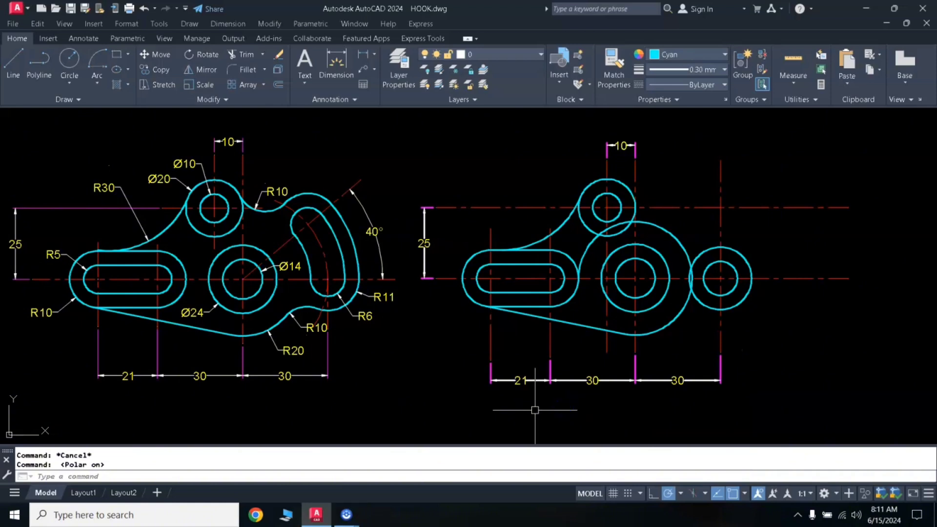
pyautogui.write('l')
pyautogui.press('Return')
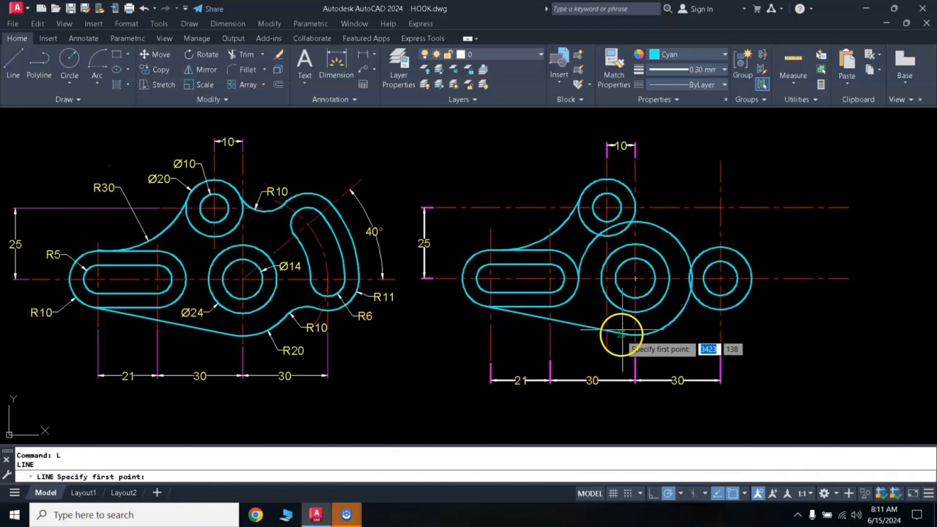
pyautogui.click(635, 278)
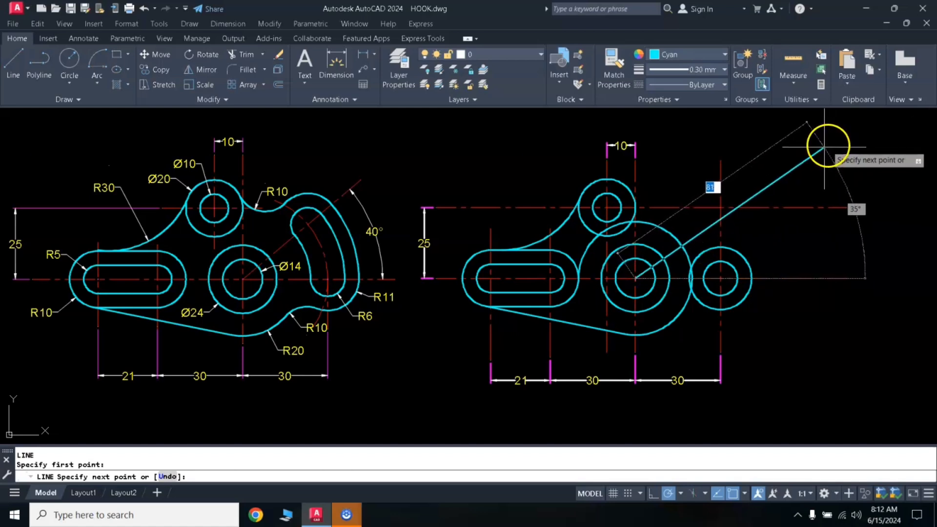
pyautogui.click(798, 143)
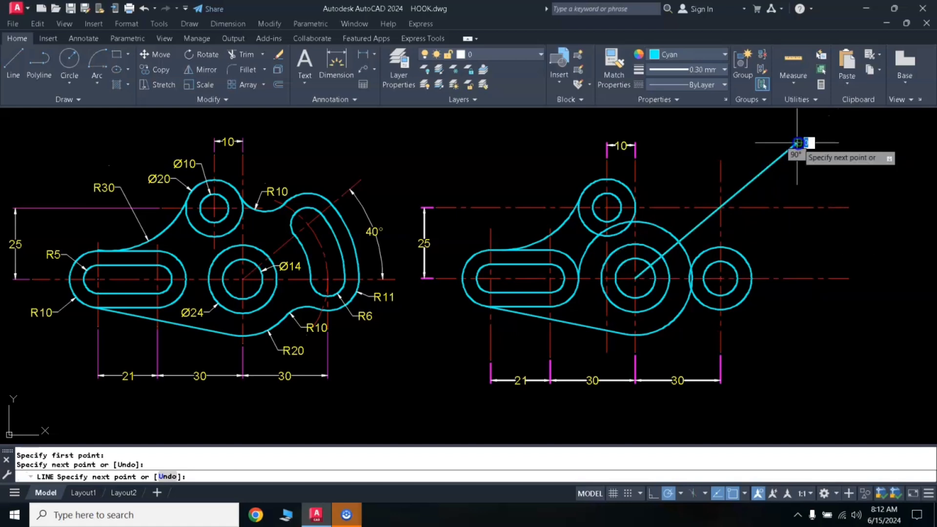
# - Finish the inclined line and match its properties to the lower horizontal centreline
pyautogui.press('Return')
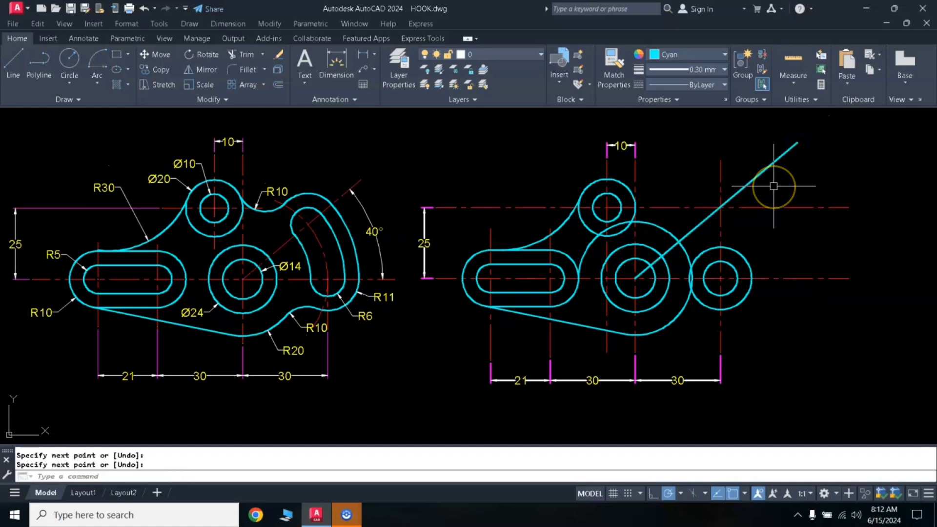
pyautogui.write('MA')
pyautogui.press('Return')
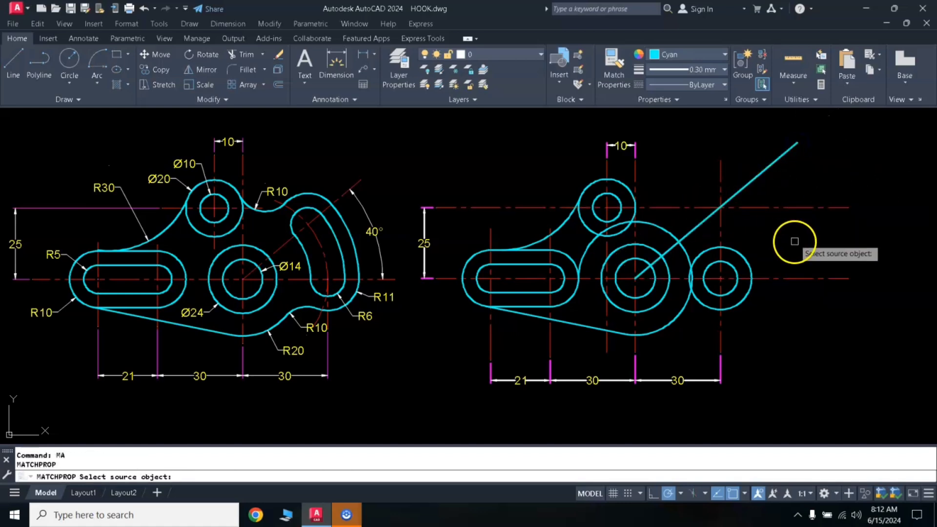
pyautogui.click(790, 277)
pyautogui.click(749, 184)
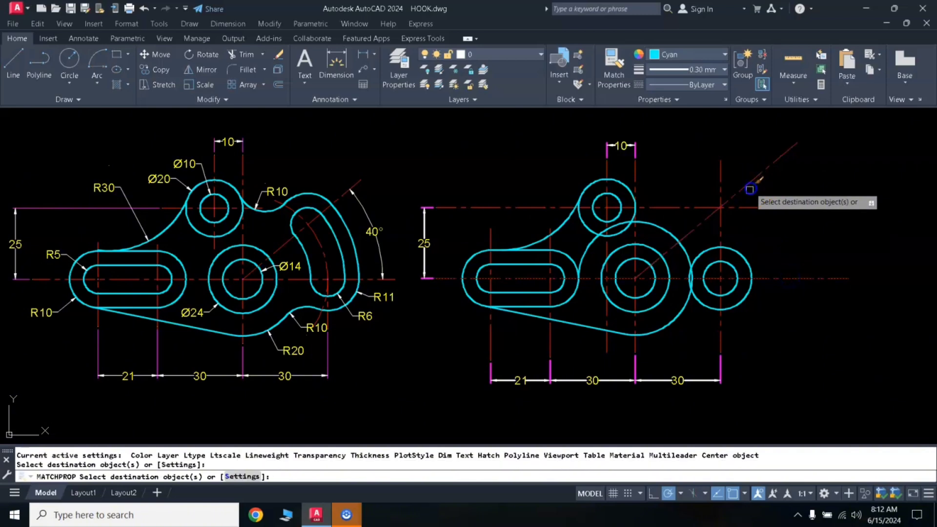
pyautogui.press('Return')
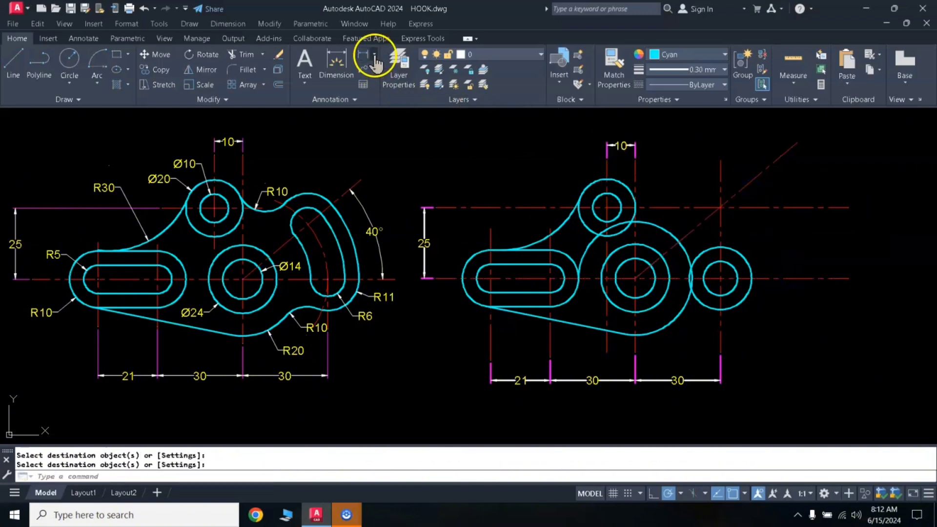
# - Dimension the angle between the inclined centreline and the lower horizontal centreline, placing the dimension arc beyond the rightmost circles
pyautogui.click(374, 54)
pyautogui.click(382, 123)
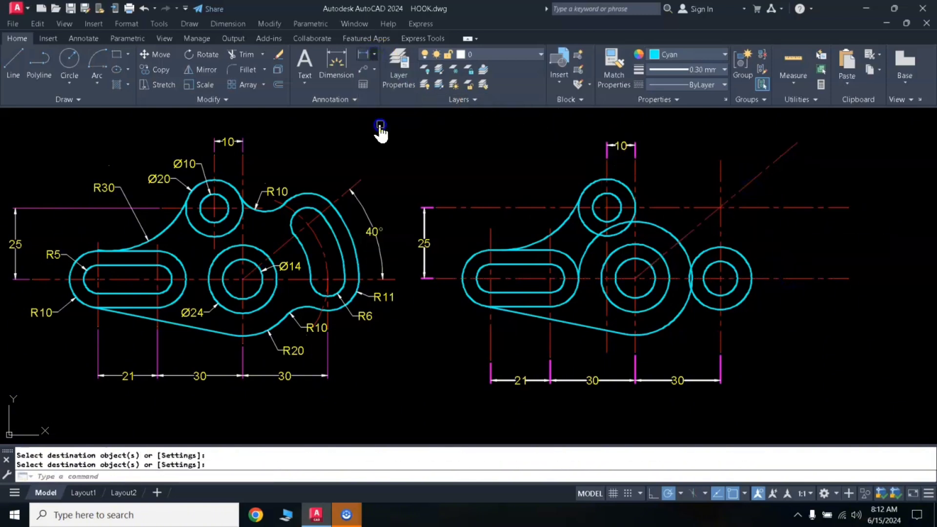
pyautogui.click(769, 169)
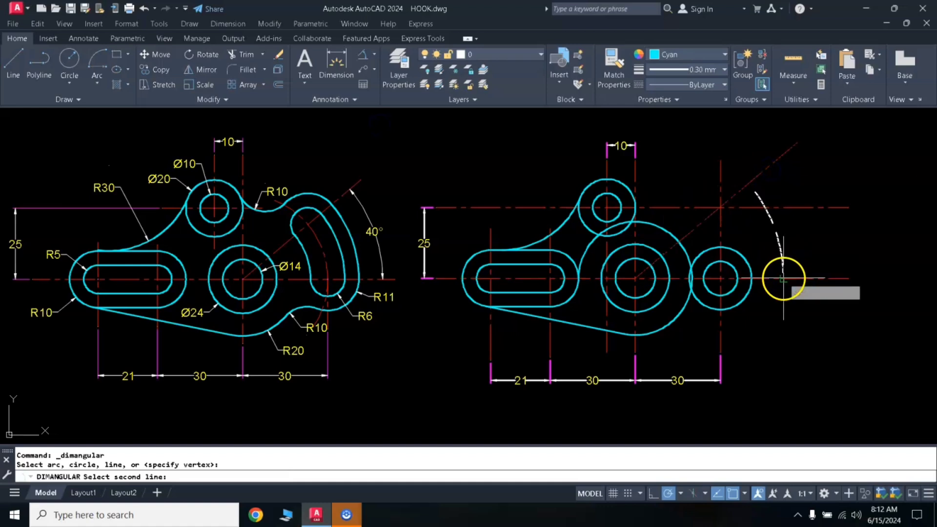
pyautogui.click(778, 279)
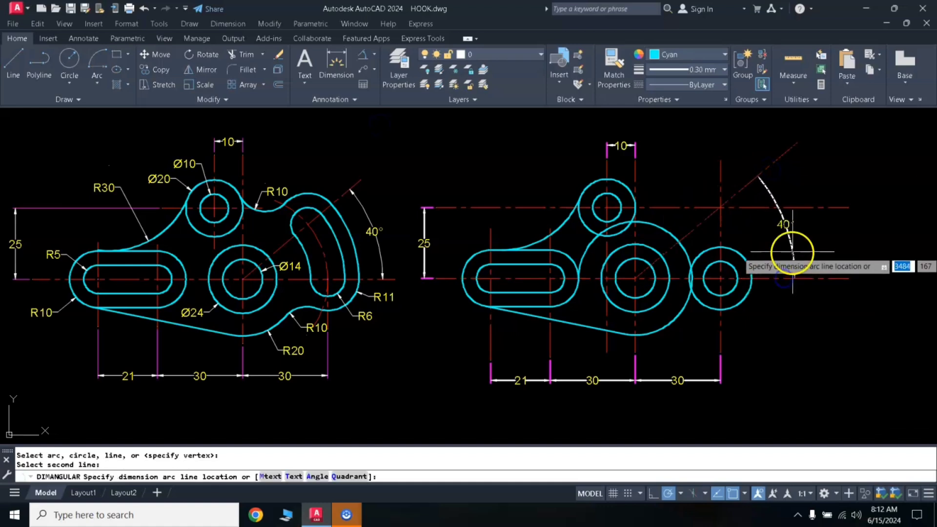
pyautogui.click(814, 239)
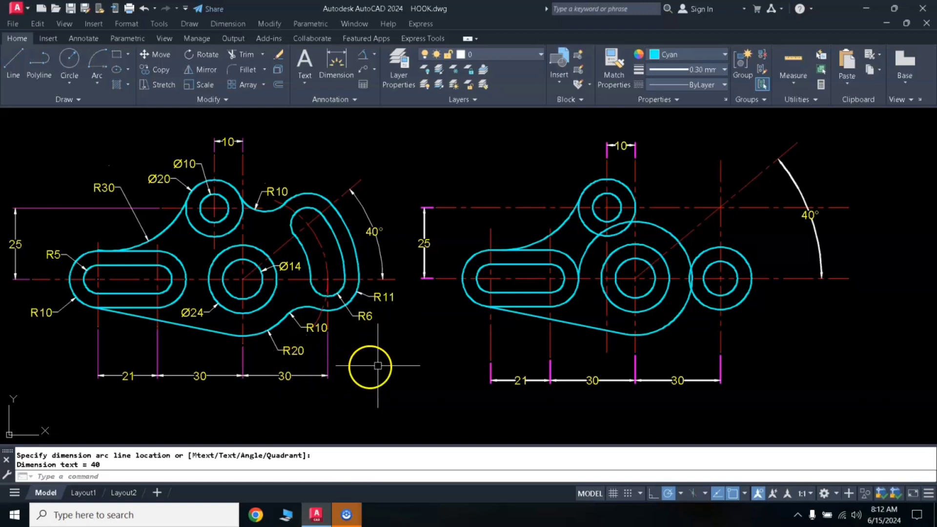
# - Draw a 30 mm radius circle centred on the large concentric circles
pyautogui.write('c')
pyautogui.press('Return')
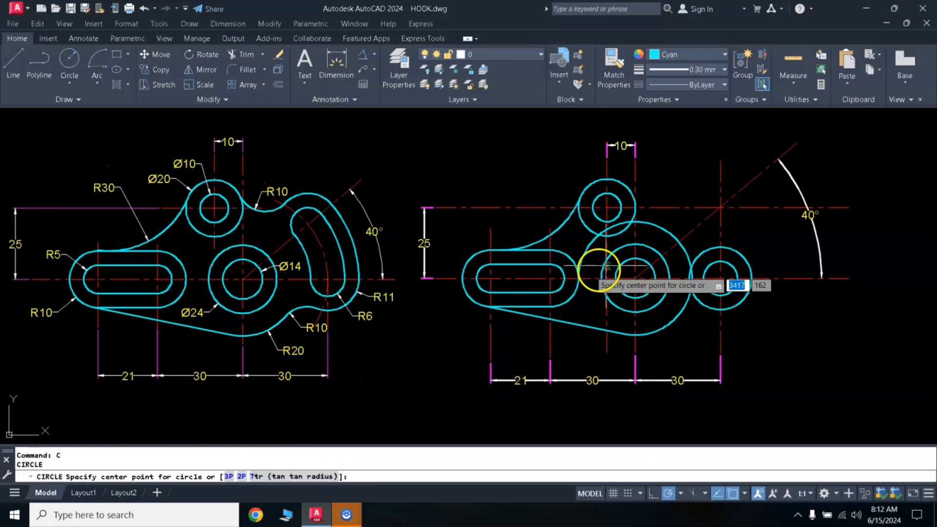
pyautogui.click(635, 279)
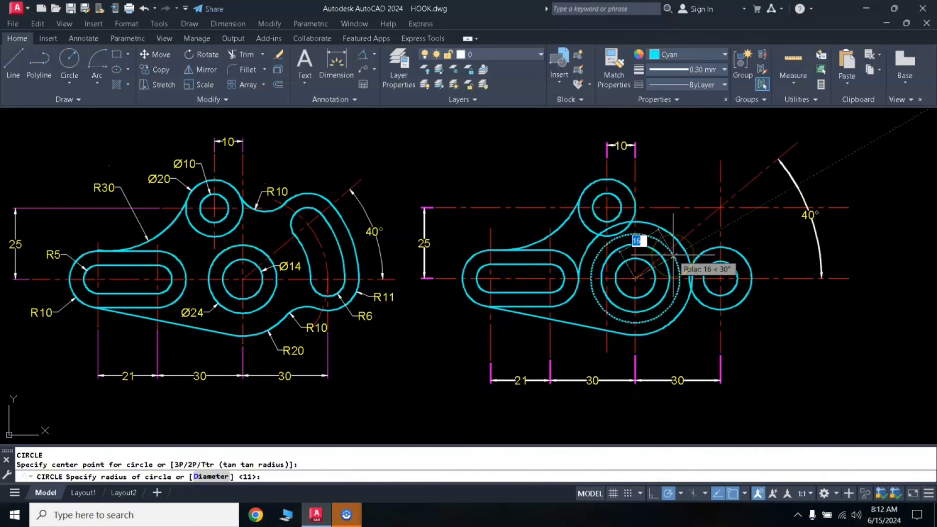
pyautogui.write('30')
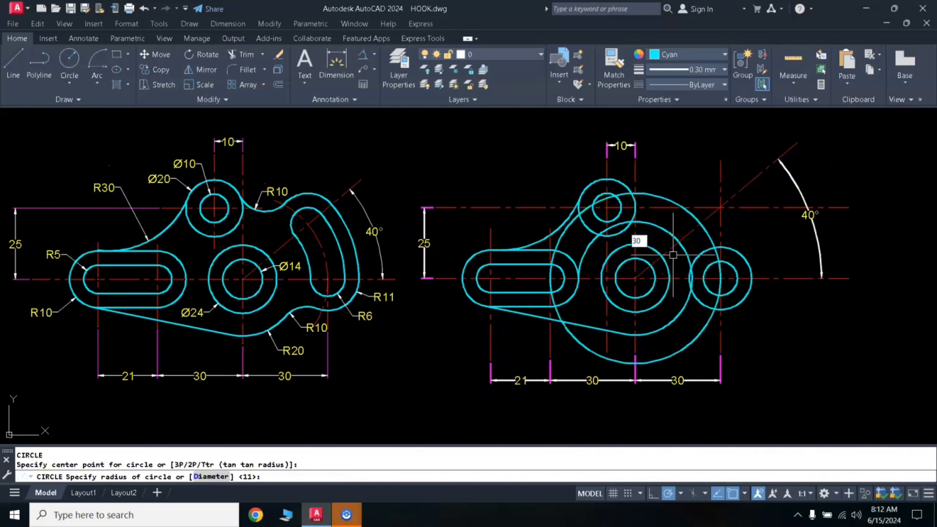
pyautogui.press('Return')
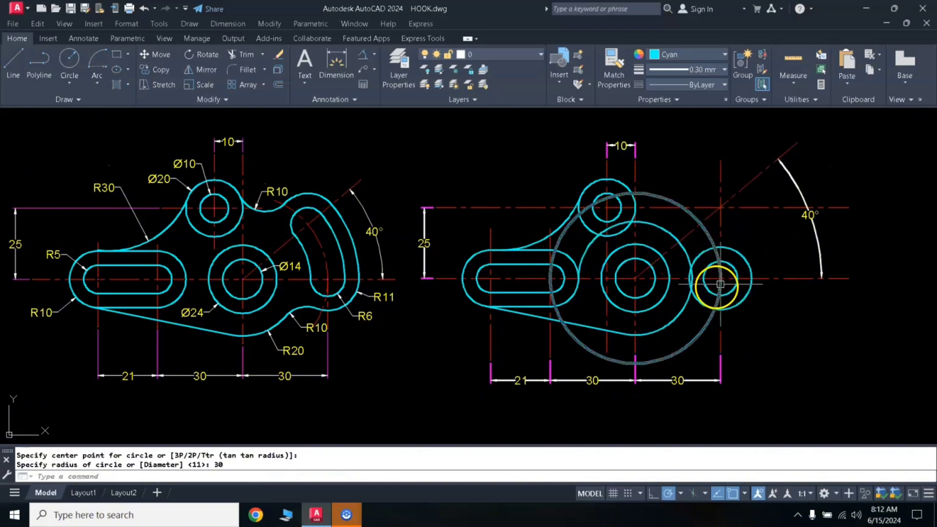
# - Trim the 30 mm radius circle to the short arc between the inclined and lower horizontal centrelines
pyautogui.click(692, 227)
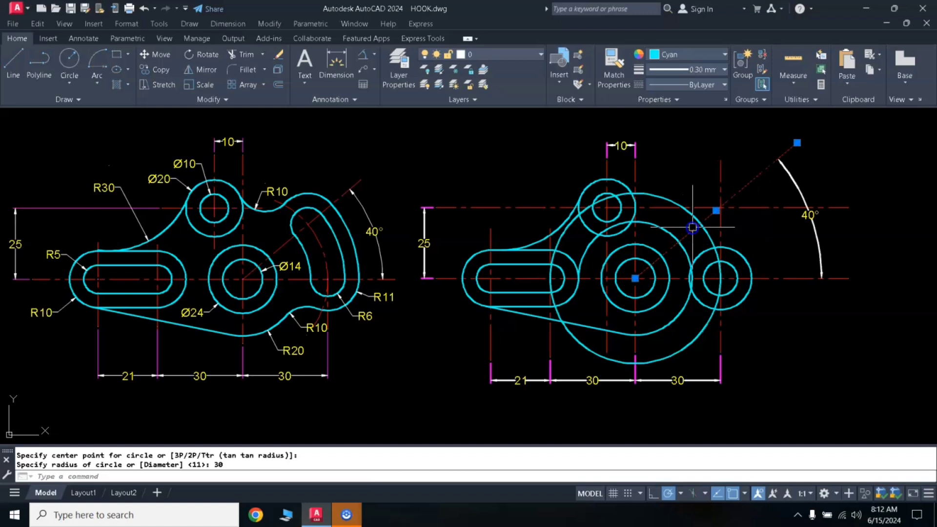
pyautogui.click(678, 278)
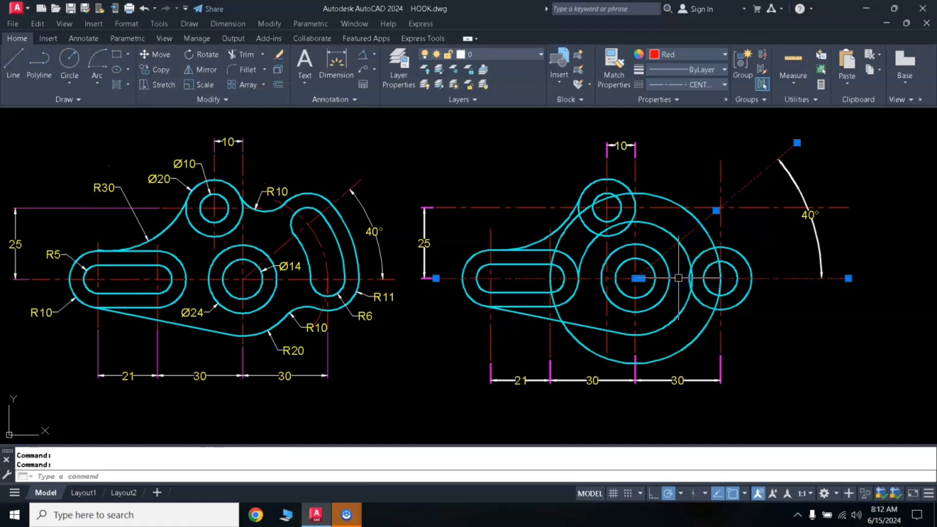
pyautogui.write('tr')
pyautogui.press('Return')
pyautogui.click(689, 218)
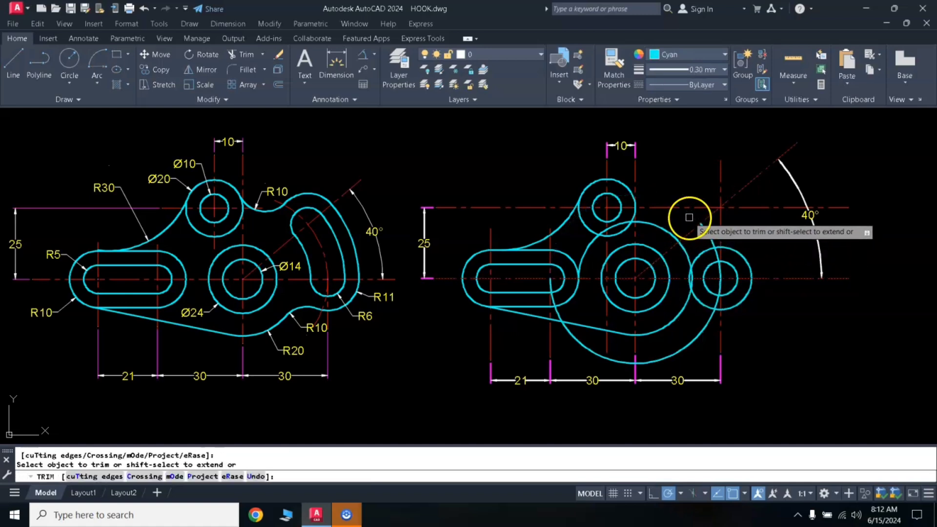
pyautogui.click(679, 334)
pyautogui.press('Return')
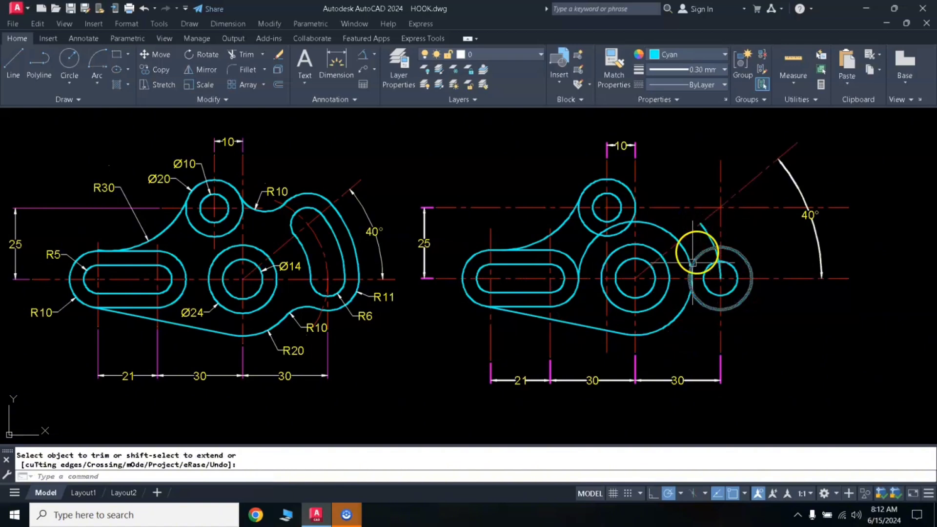
# - Match the trimmed 30 mm radius arc's properties to the inclined centreline
pyautogui.write('MA')
pyautogui.press('Return')
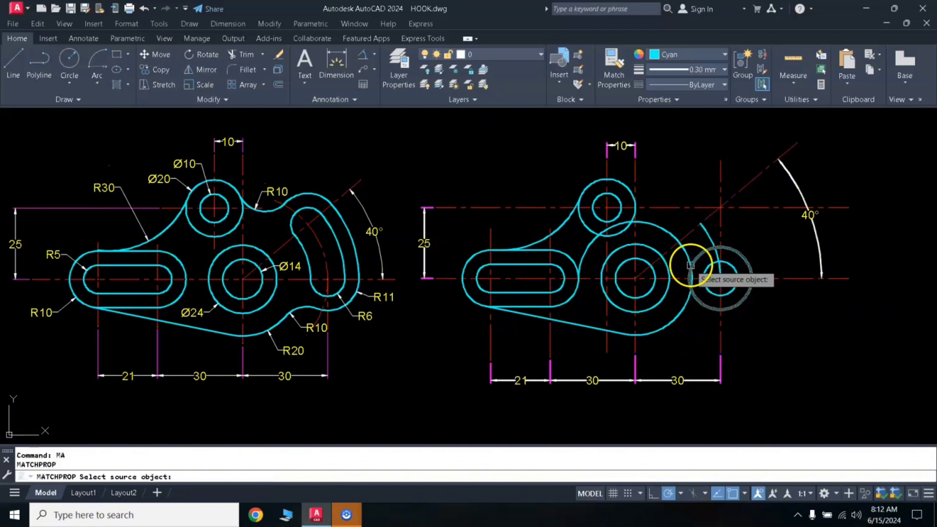
pyautogui.click(695, 231)
pyautogui.click(706, 233)
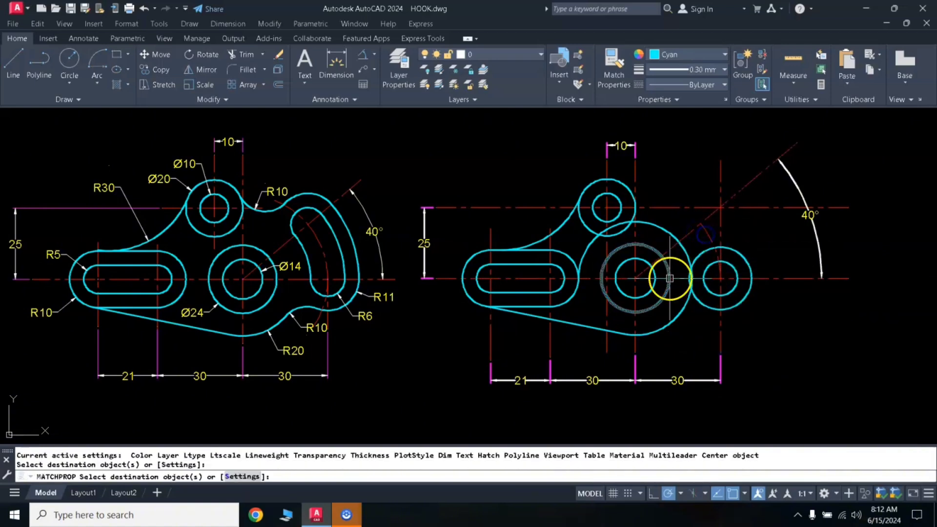
pyautogui.press('Return')
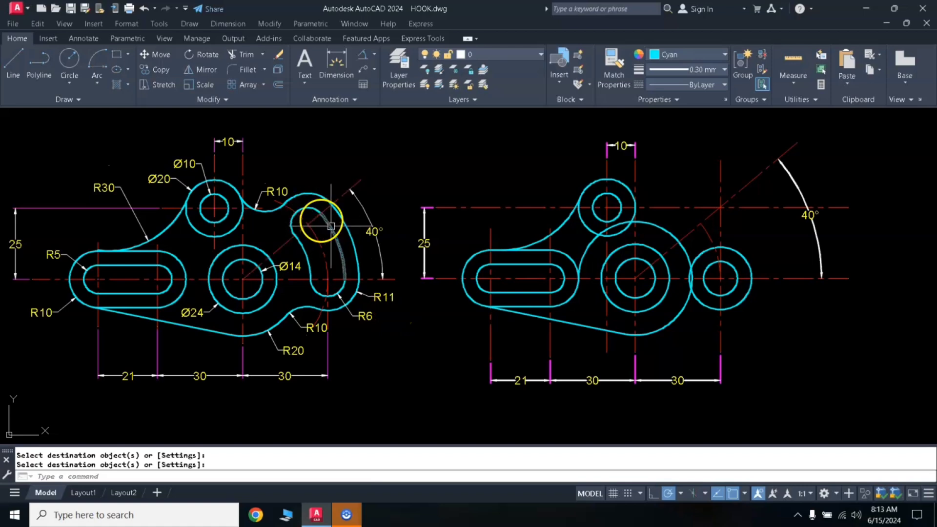
# - Draw a 6 mm radius circle where the centreline arc meets the inclined centreline
pyautogui.press('Escape')
pyautogui.write('c')
pyautogui.press('Return')
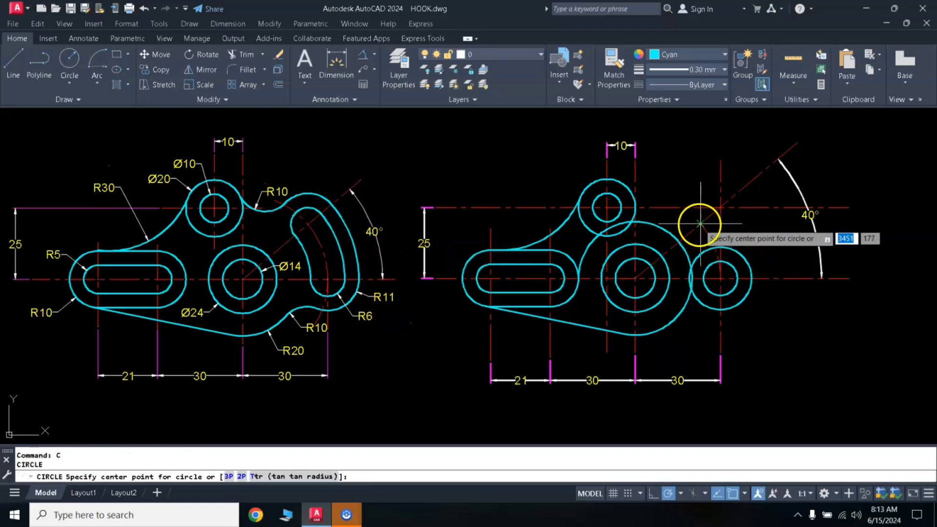
pyautogui.click(699, 223)
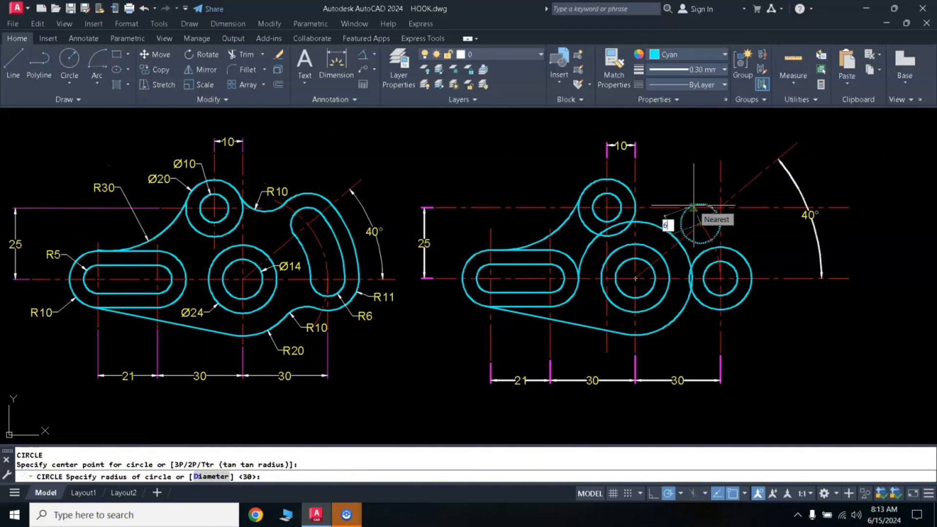
pyautogui.press('Return')
pyautogui.press('Return')
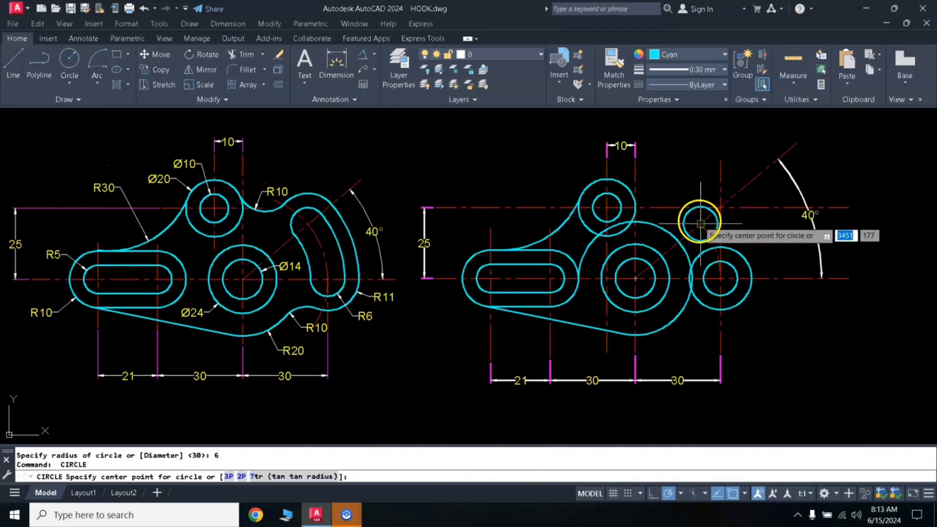
# - Draw an 11 mm radius circle concentric with the 6 mm circle on the inclined centreline
pyautogui.click(698, 209)
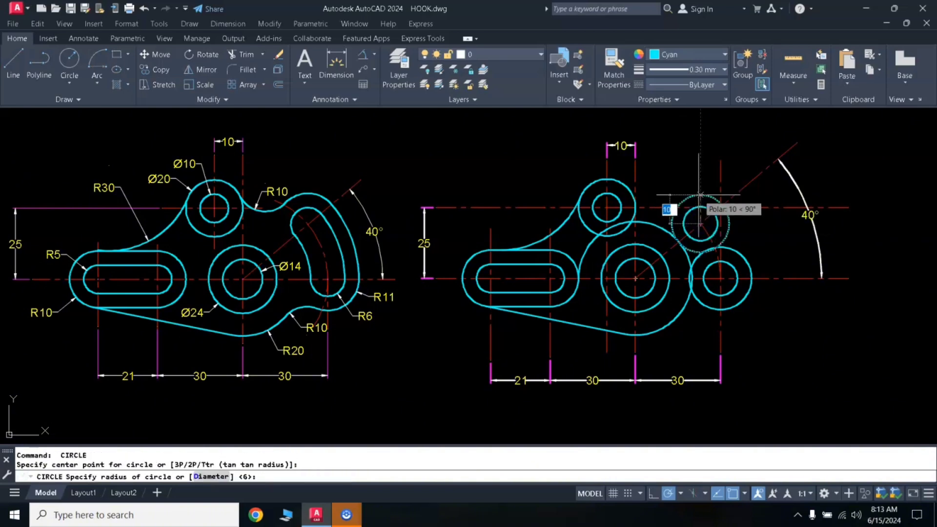
pyautogui.press('Return')
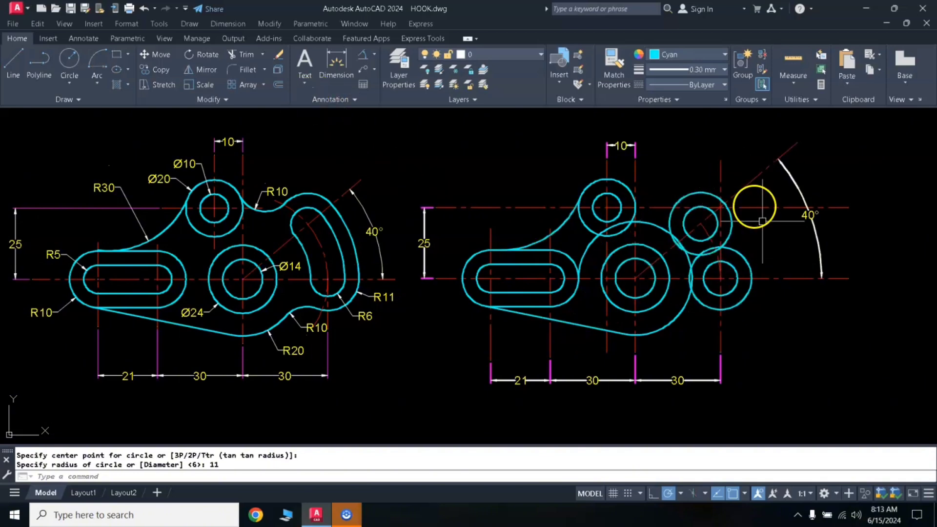
# - Set the current object colour to Green
pyautogui.click(98, 86)
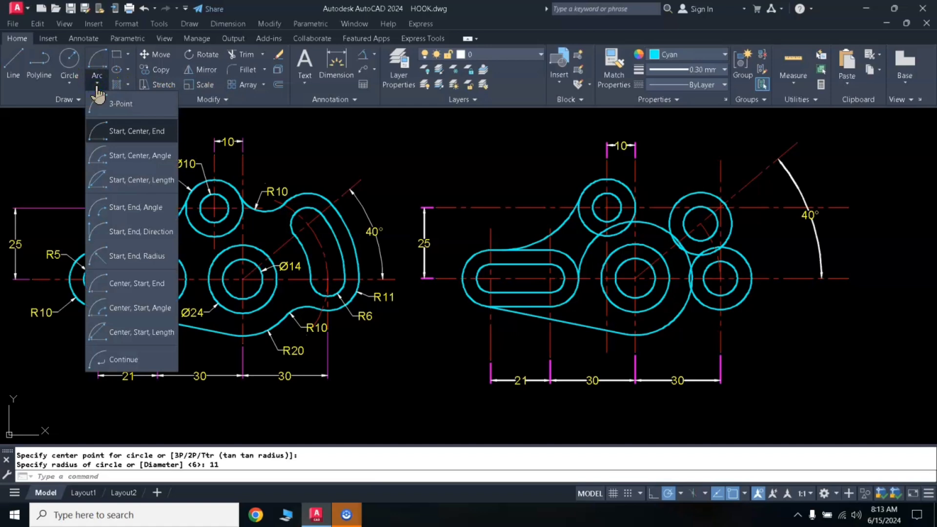
pyautogui.click(97, 88)
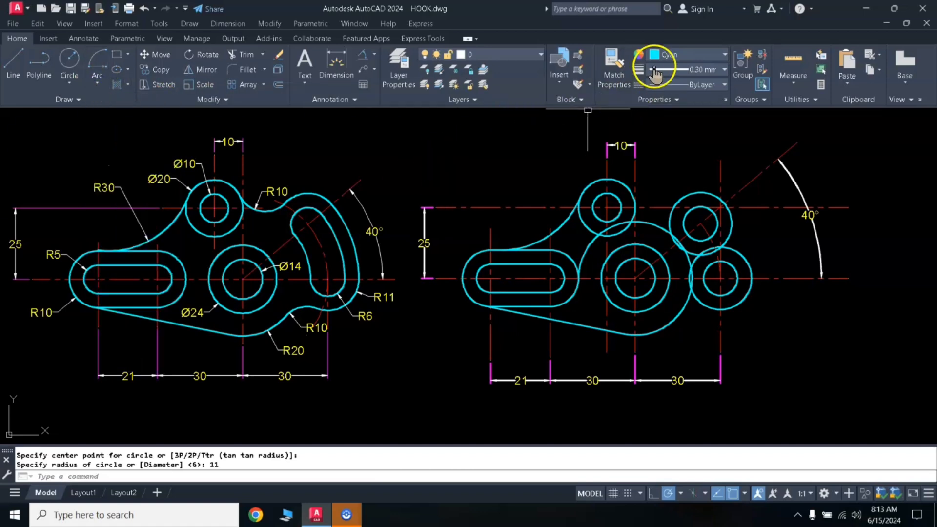
pyautogui.click(668, 53)
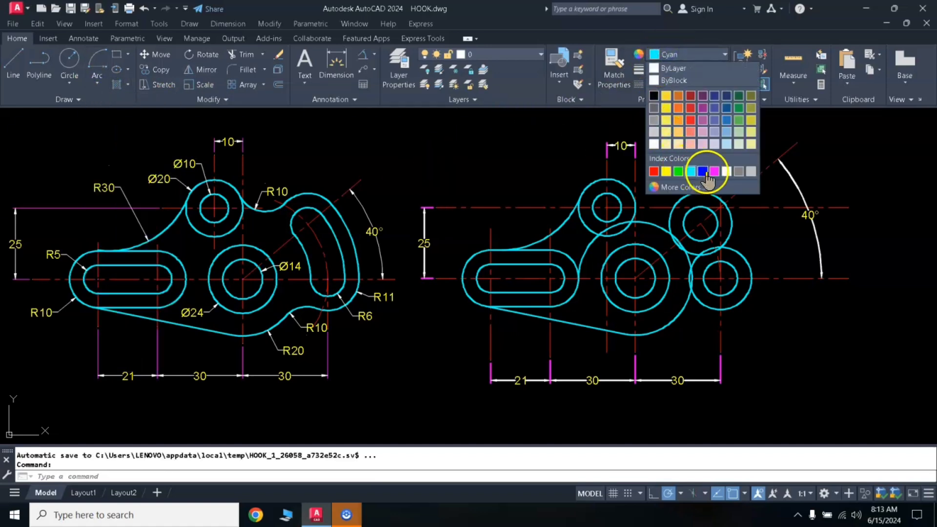
pyautogui.click(679, 172)
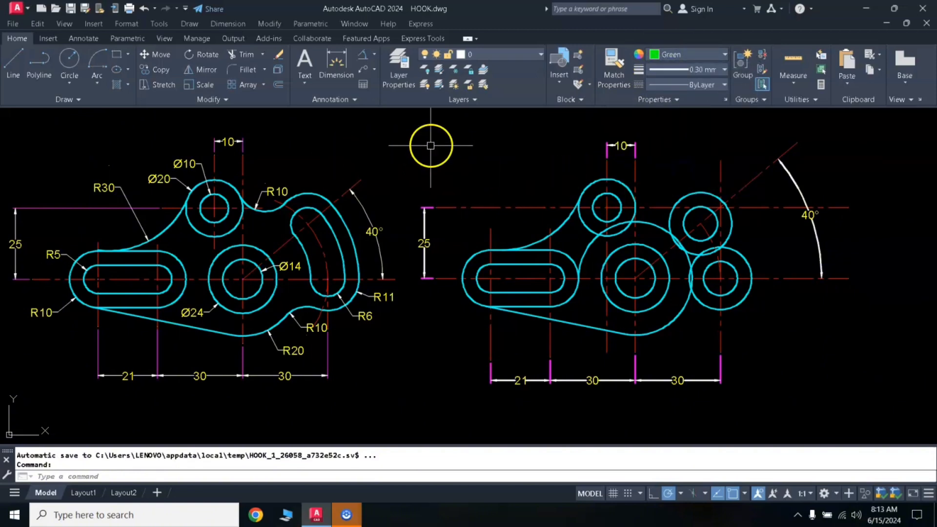
# - Draw the curved slot's inner side as a Start, Center, End arc joining the two 6 mm circles, centred on the large concentric circles
pyautogui.click(98, 83)
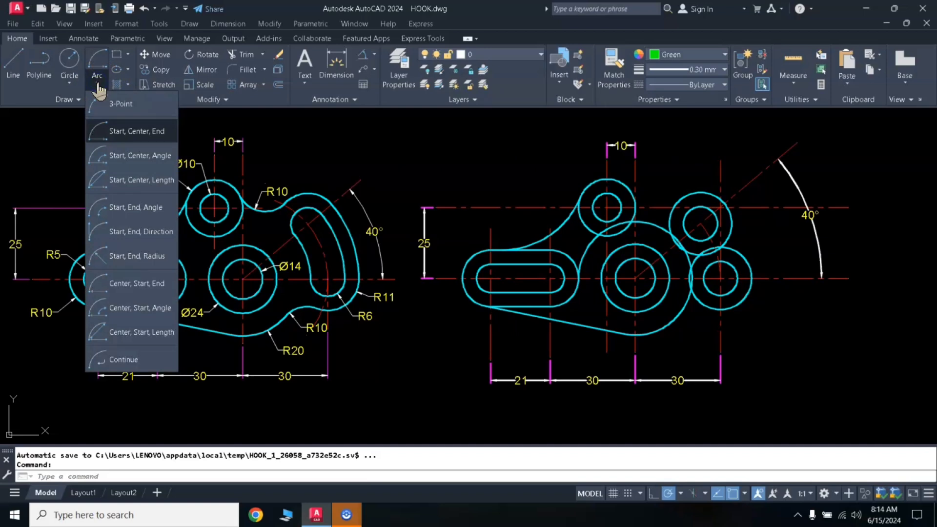
pyautogui.click(112, 185)
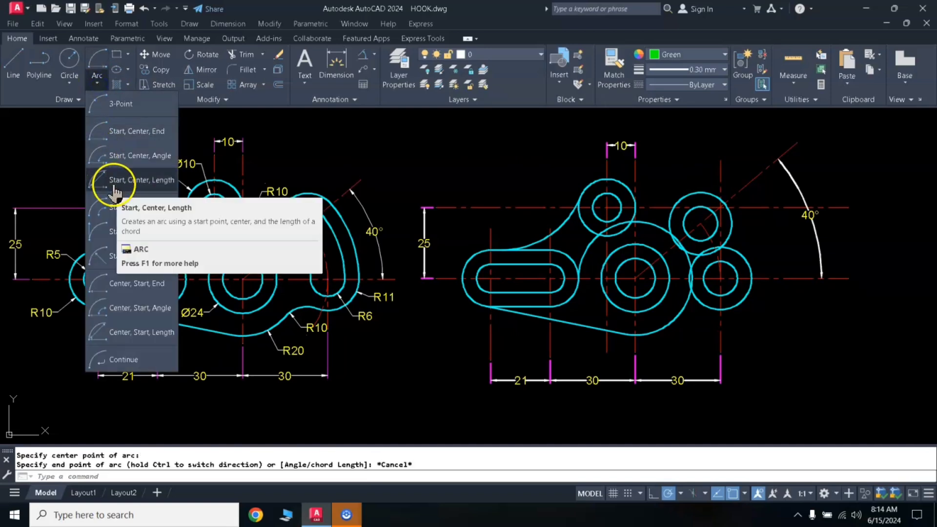
pyautogui.click(149, 137)
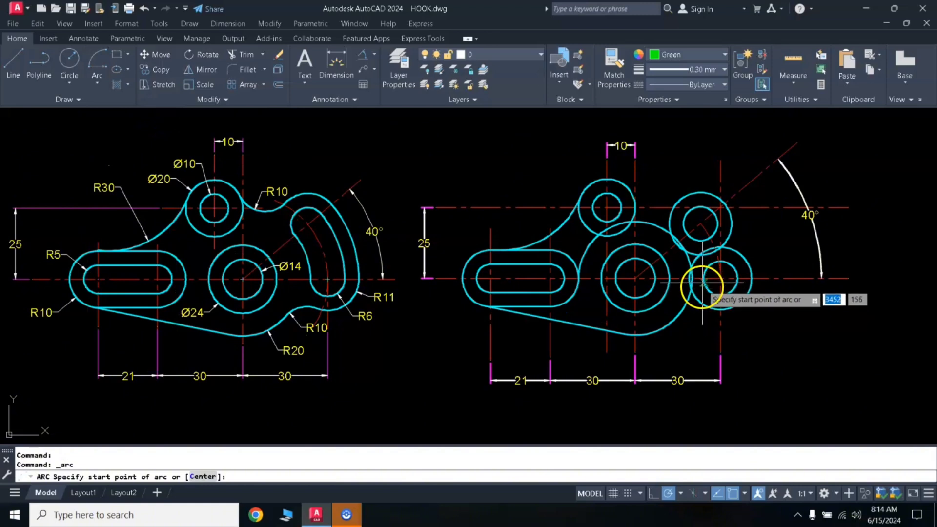
pyautogui.click(703, 278)
pyautogui.click(635, 278)
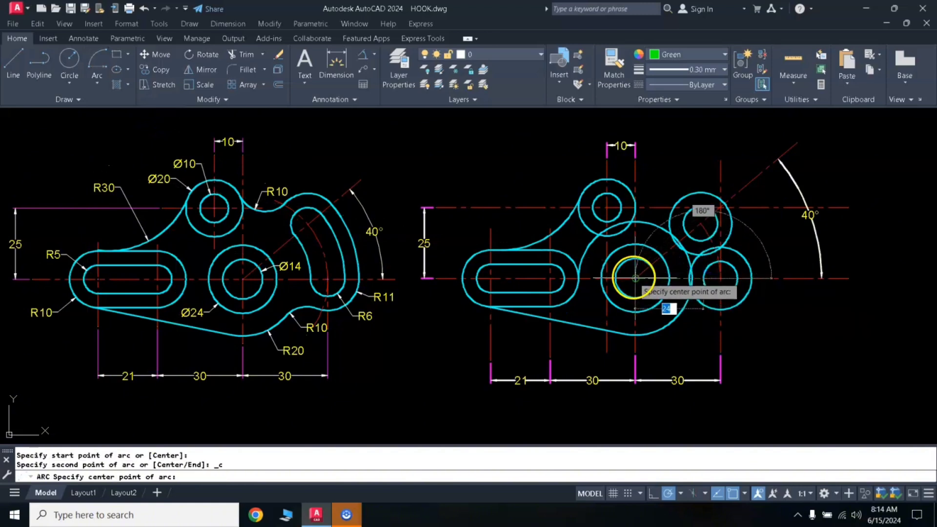
pyautogui.click(686, 230)
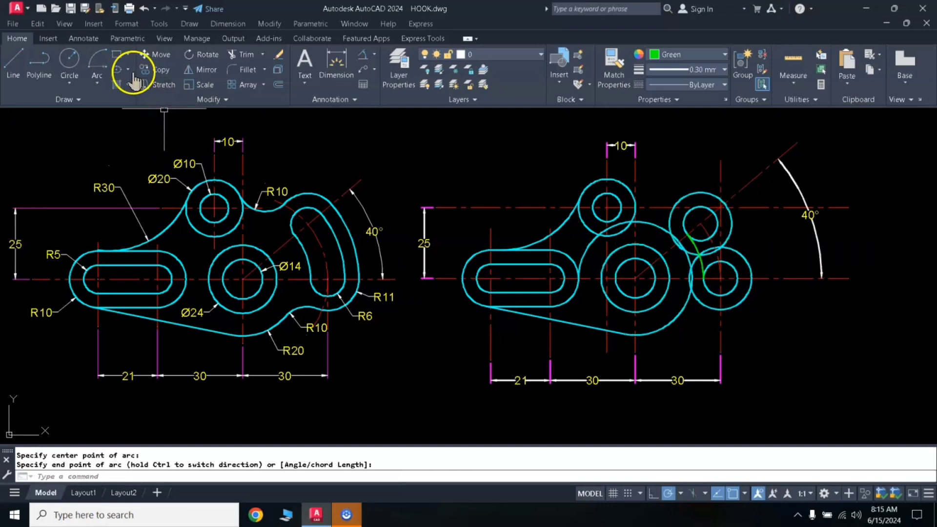
# - Draw the curved slot's outer side as a Start, Center, End arc joining the two 6 mm circles, centred on the large concentric circles
pyautogui.click(93, 88)
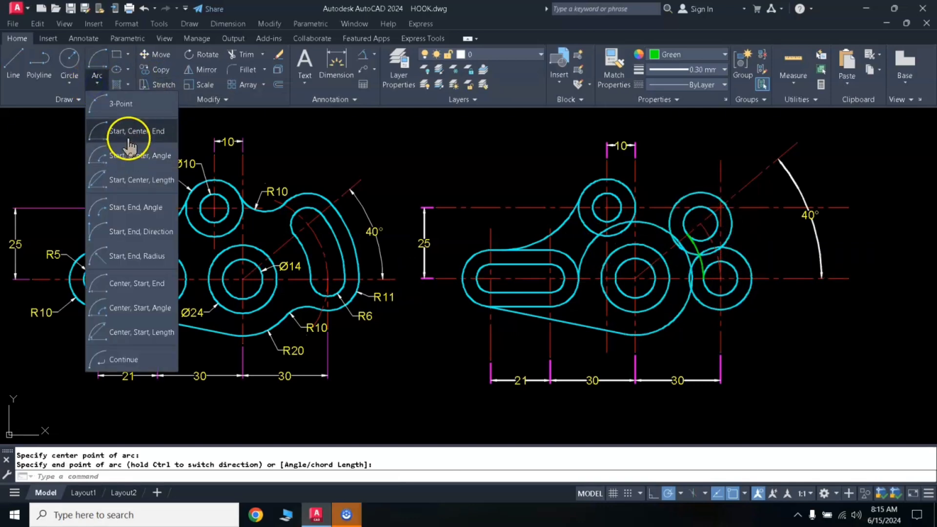
pyautogui.click(119, 128)
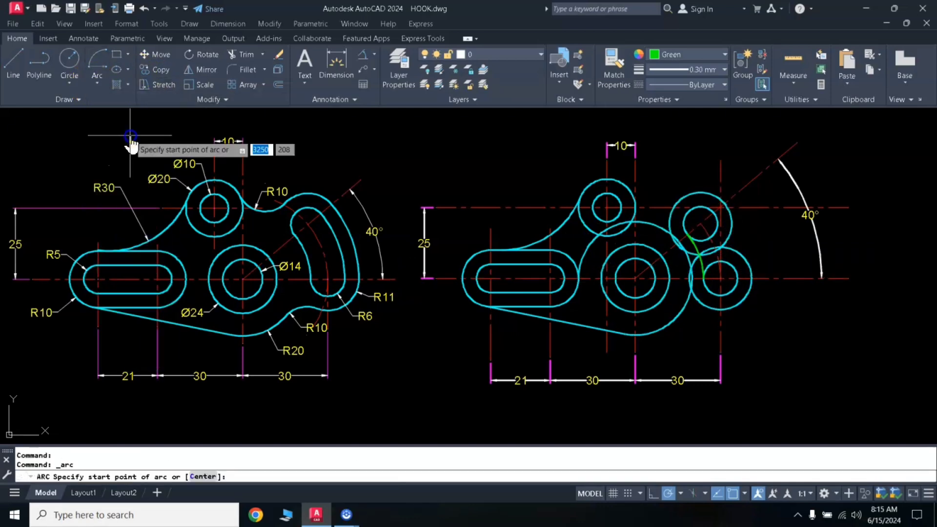
pyautogui.click(737, 279)
pyautogui.click(635, 278)
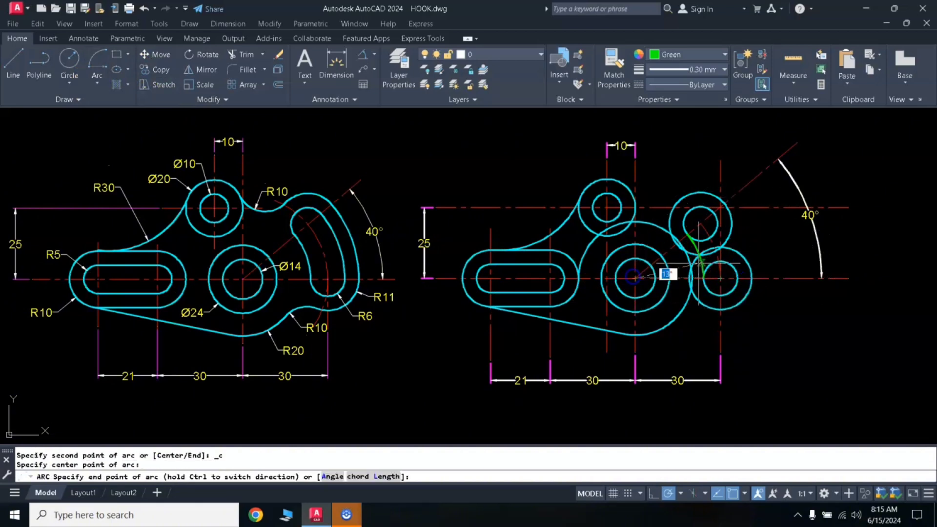
pyautogui.click(713, 212)
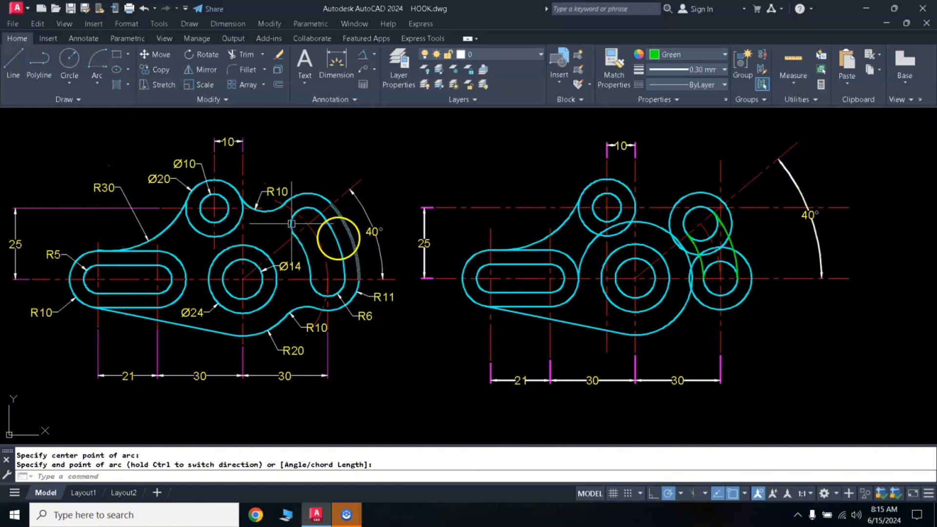
# - Draw the outer boundary as a Start, Center, End arc joining the two 11 mm circles, centred on the large concentric circles
pyautogui.click(96, 85)
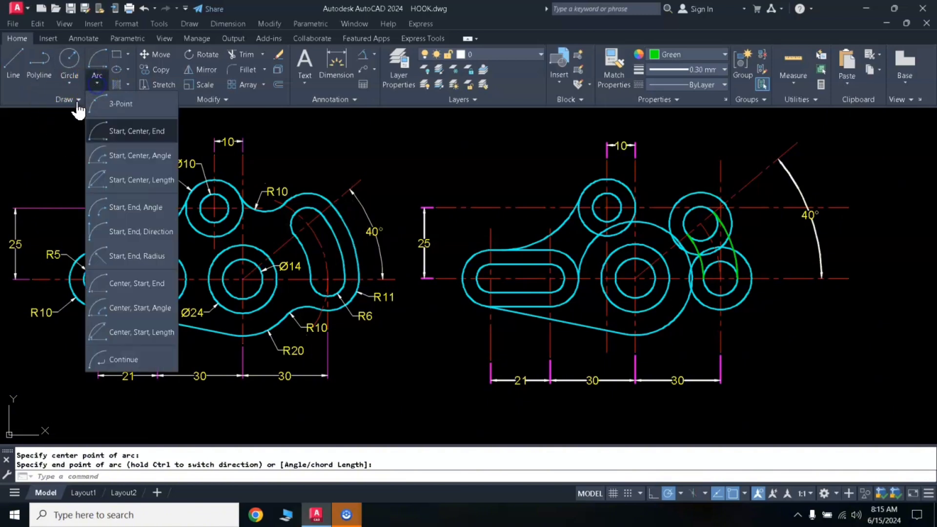
pyautogui.click(117, 136)
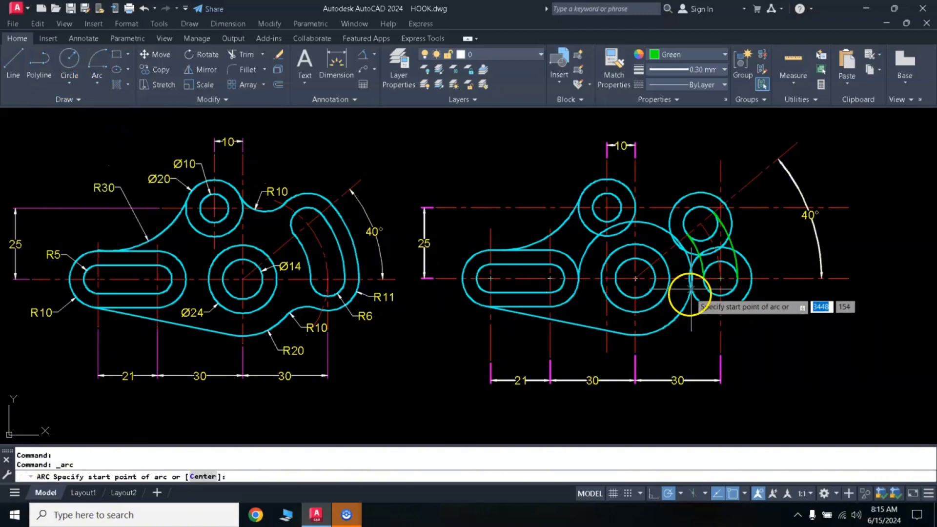
pyautogui.click(752, 278)
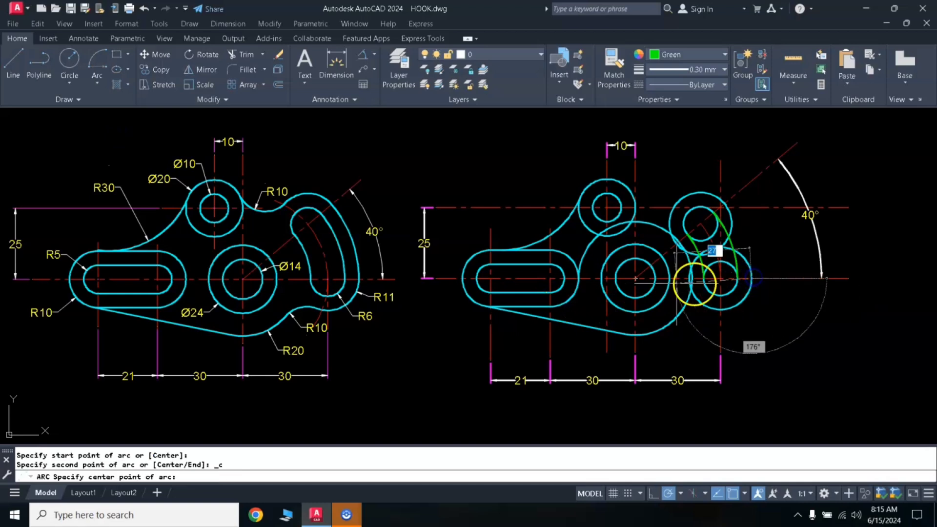
pyautogui.click(635, 279)
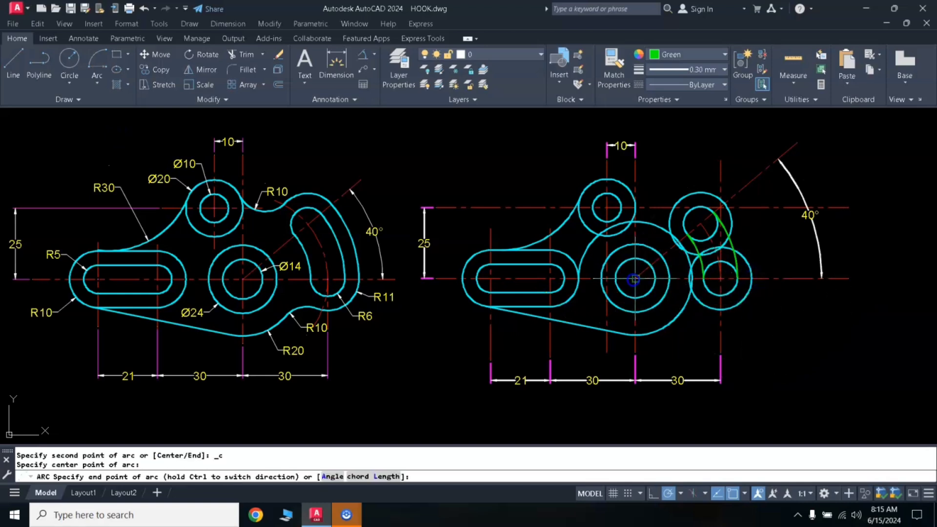
pyautogui.click(725, 201)
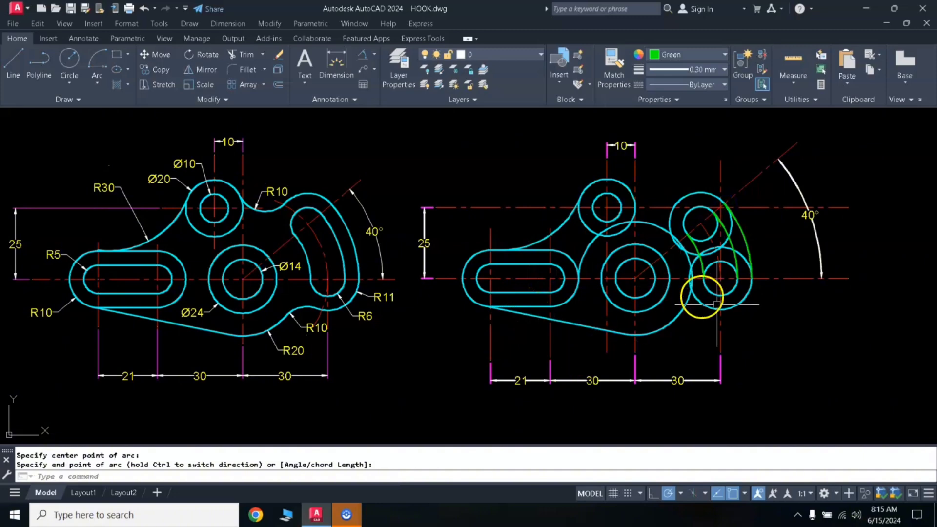
# - Trim away the part of the lower 6 mm circle inside the curved slot, using the slot's side arcs as cutting edges
pyautogui.scroll(3, 770, 249)
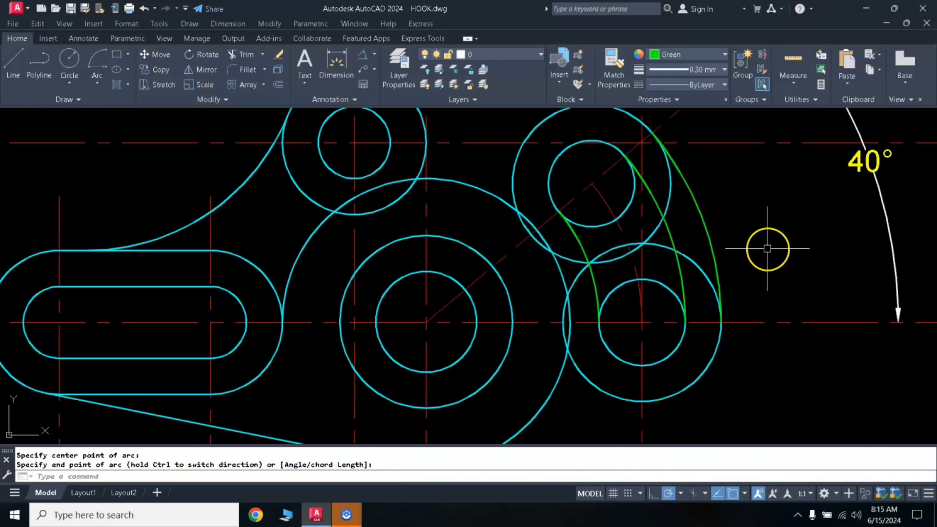
pyautogui.press('Escape')
pyautogui.scroll(-3, 737, 236)
pyautogui.scroll(2, 738, 240)
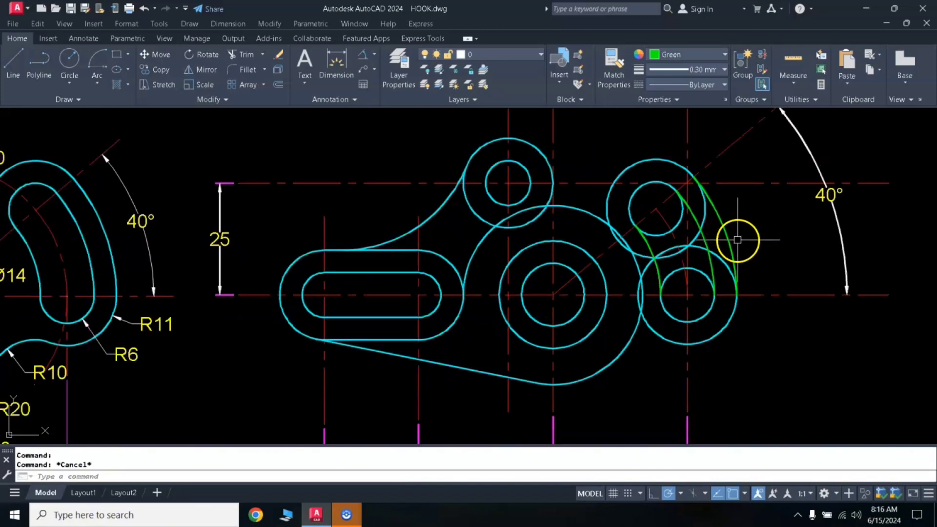
pyautogui.click(704, 238)
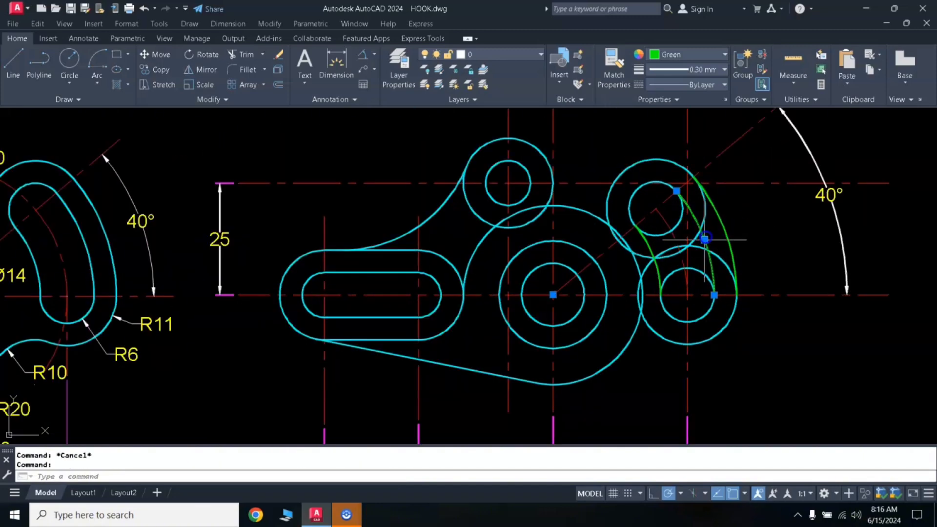
pyautogui.click(659, 273)
pyautogui.write('tr')
pyautogui.press('Return')
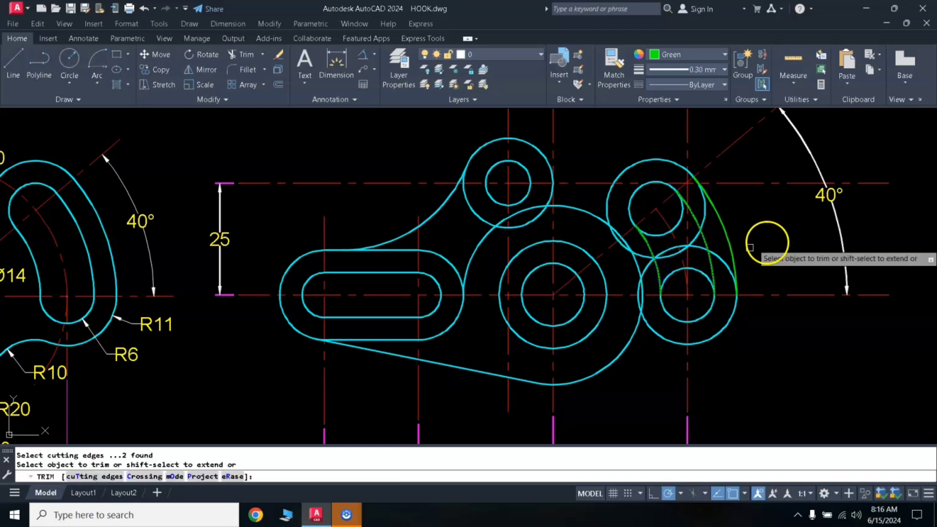
pyautogui.click(653, 235)
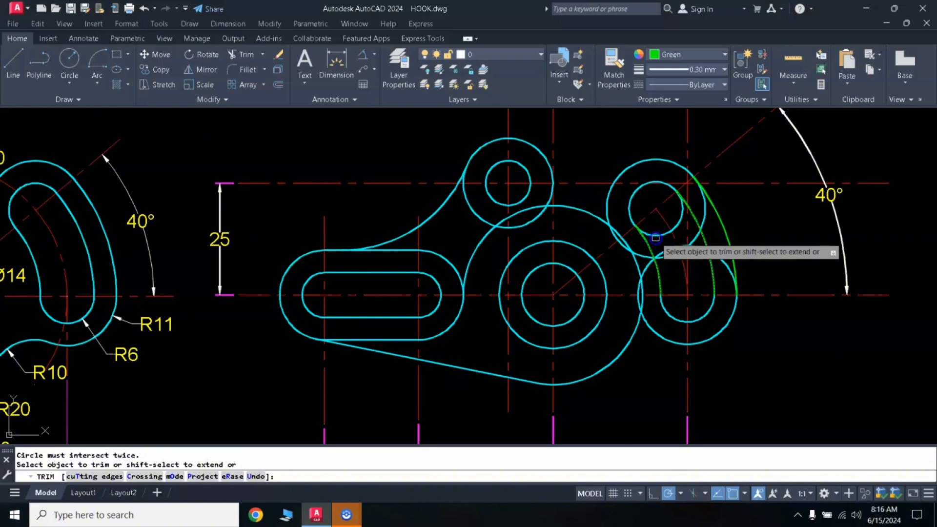
# - Trim the upper 6 mm circle between the slot's side arcs so only its outer end cap remains
pyautogui.press('Return')
pyautogui.press('Return')
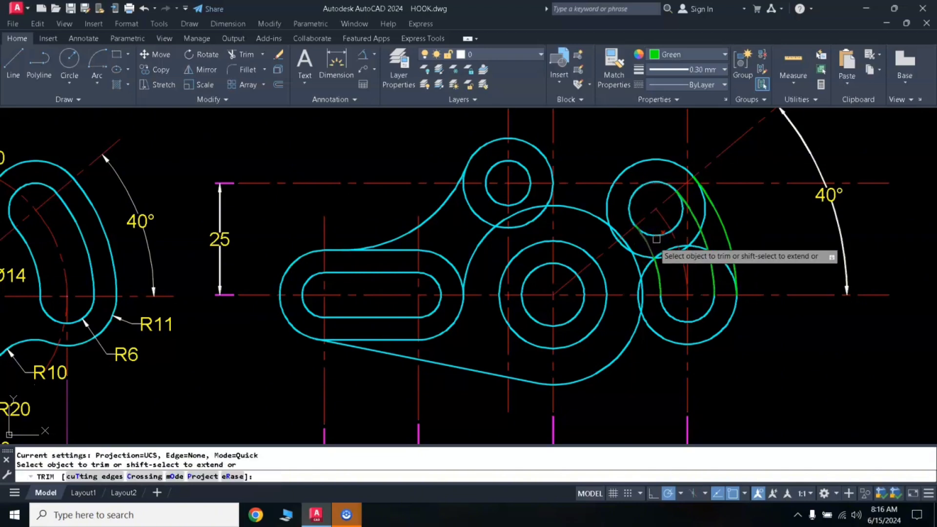
pyautogui.click(656, 239)
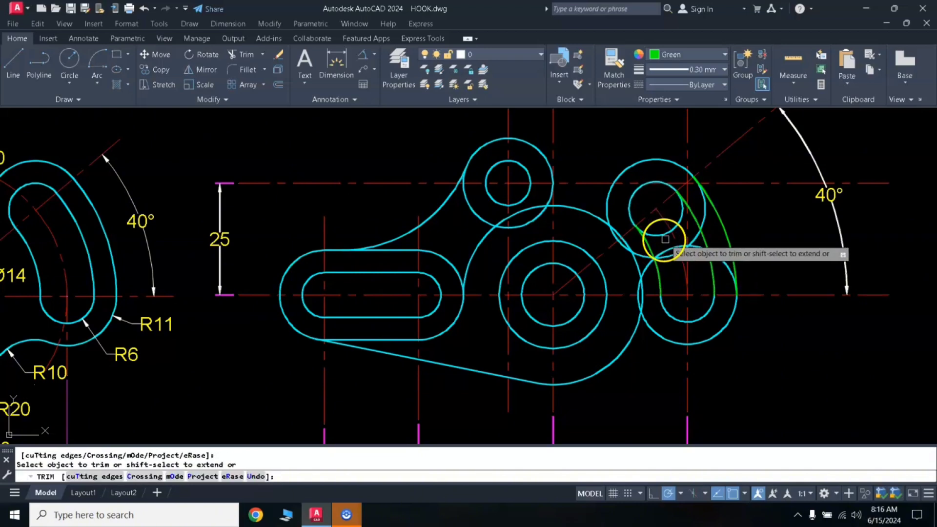
pyautogui.press('Return')
pyautogui.click(693, 212)
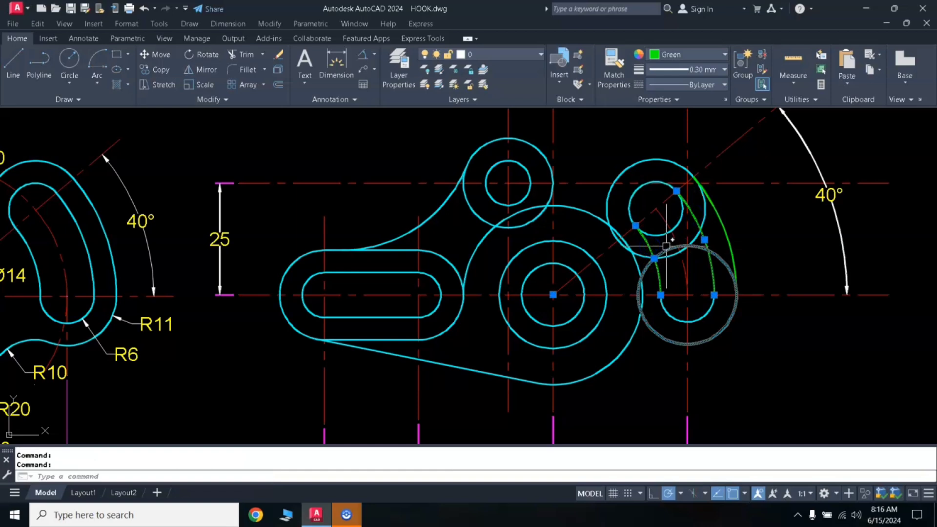
pyautogui.press('Return')
pyautogui.click(661, 235)
pyautogui.press('Return')
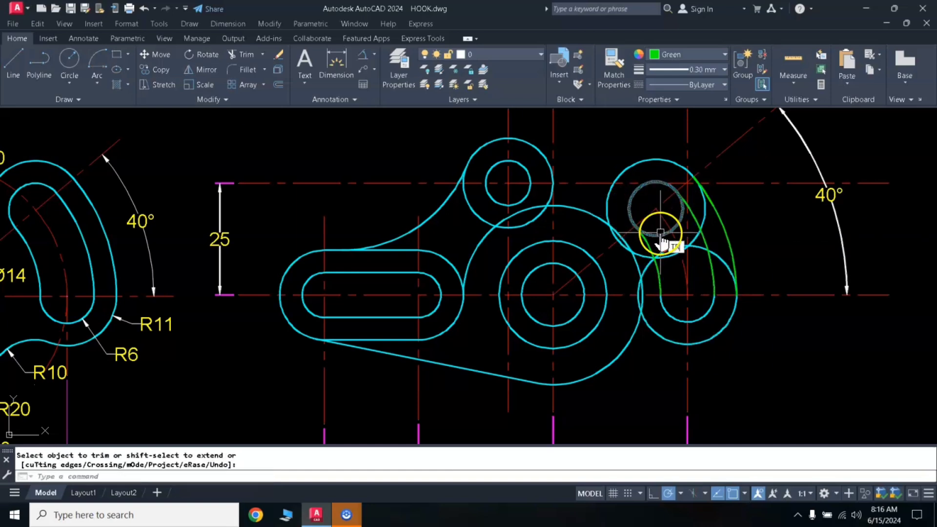
pyautogui.press('Return')
pyautogui.click(658, 230)
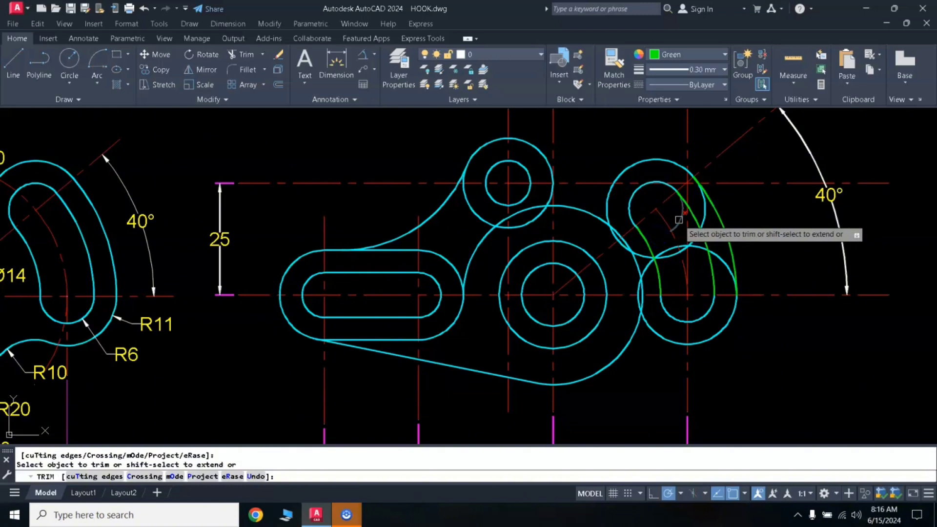
pyautogui.click(679, 220)
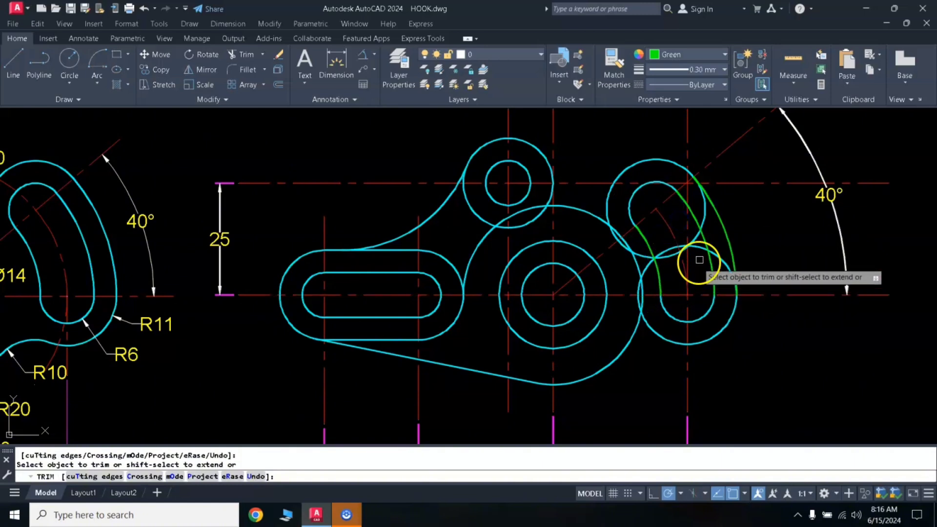
# - Trim the portions of both 11 mm circles that lie inside the outer boundary and across the curved slot
pyautogui.click(705, 219)
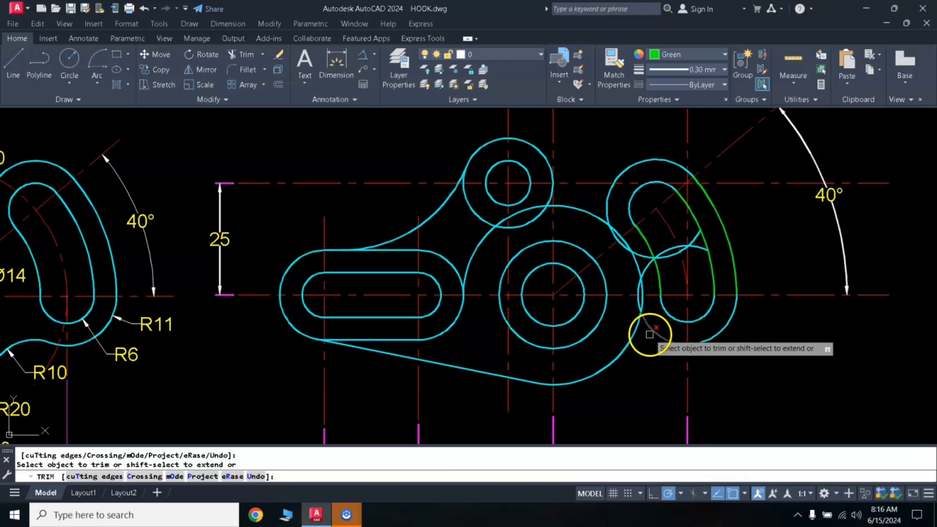
pyautogui.click(696, 255)
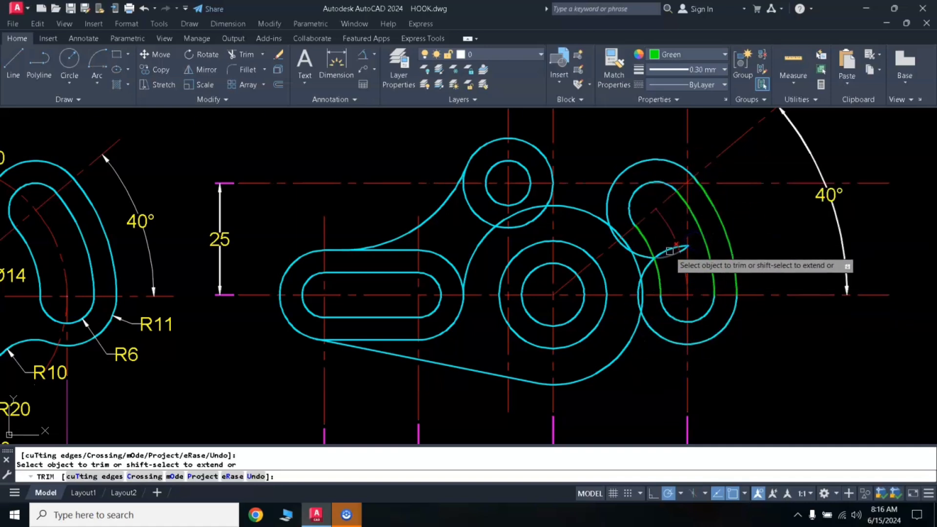
pyautogui.click(643, 271)
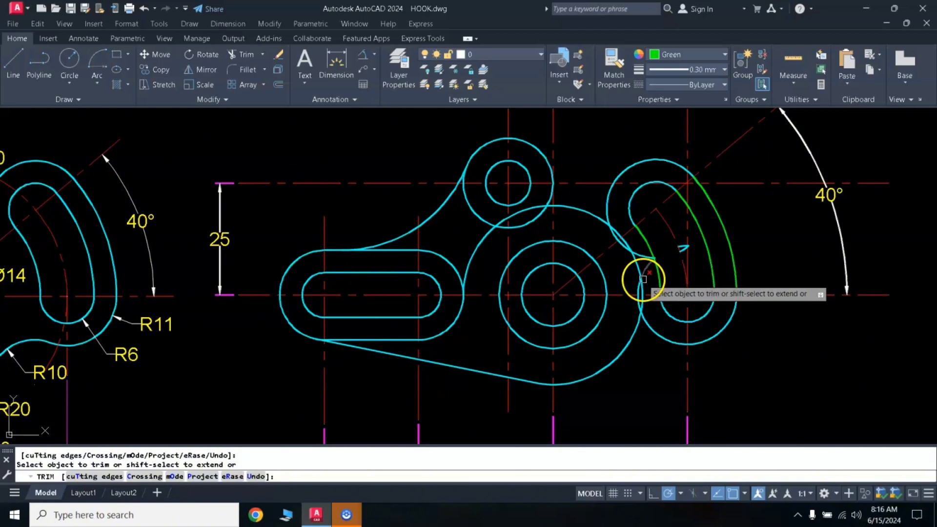
pyautogui.click(644, 259)
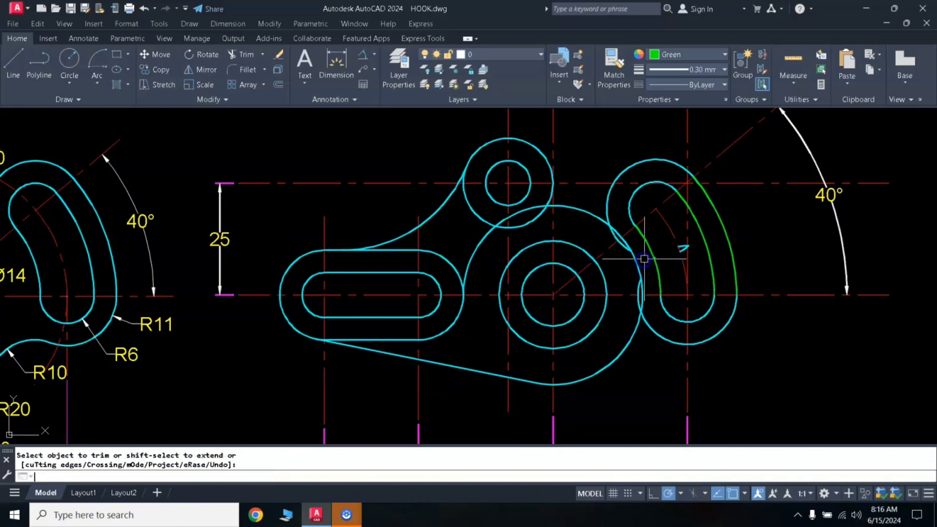
# - Erase the small leftover circle fragments inside and beside the curved slot
pyautogui.click(640, 250)
pyautogui.click(669, 269)
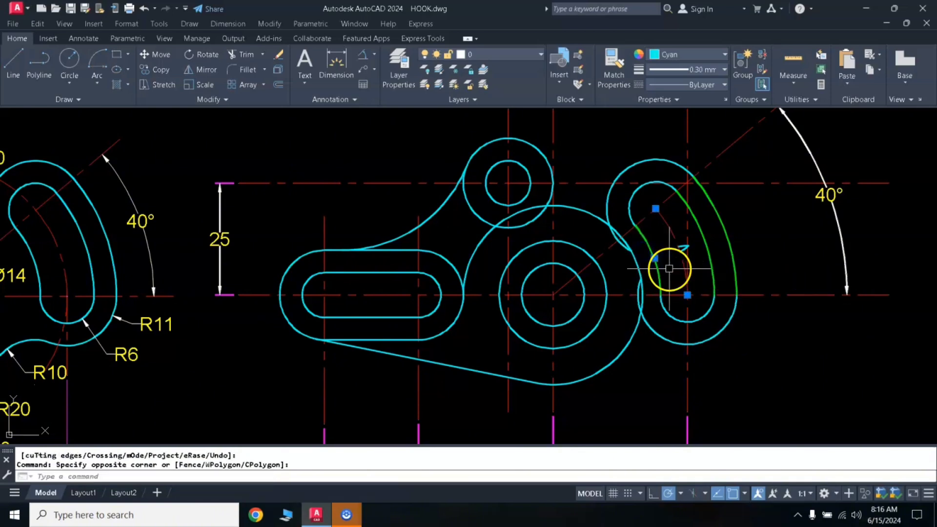
pyautogui.click(697, 265)
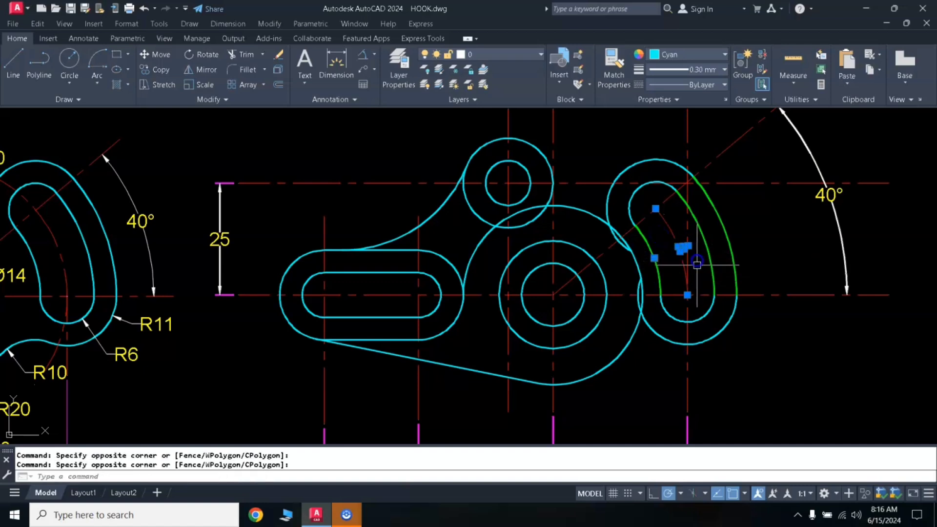
pyautogui.write('E')
pyautogui.press('Return')
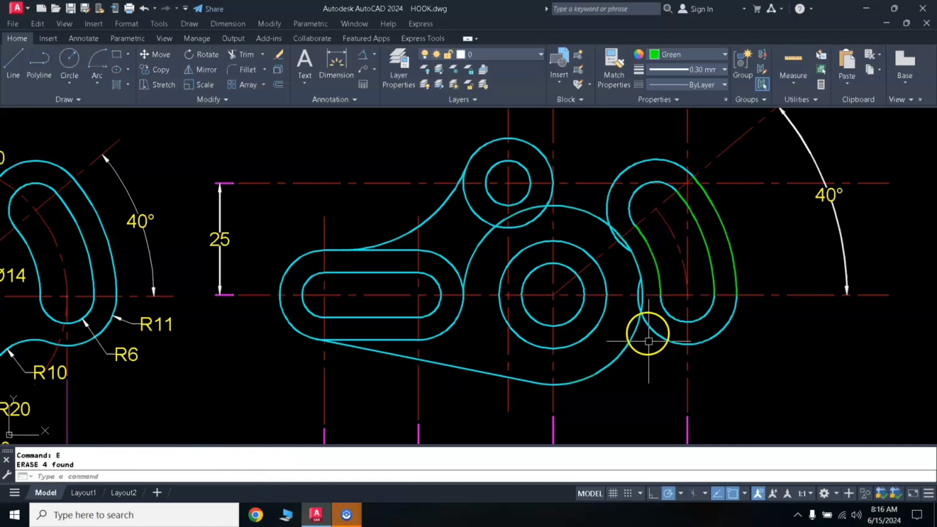
# - Set the current object colour to Cyan
pyautogui.scroll(-2, 655, 349)
pyautogui.press('Escape')
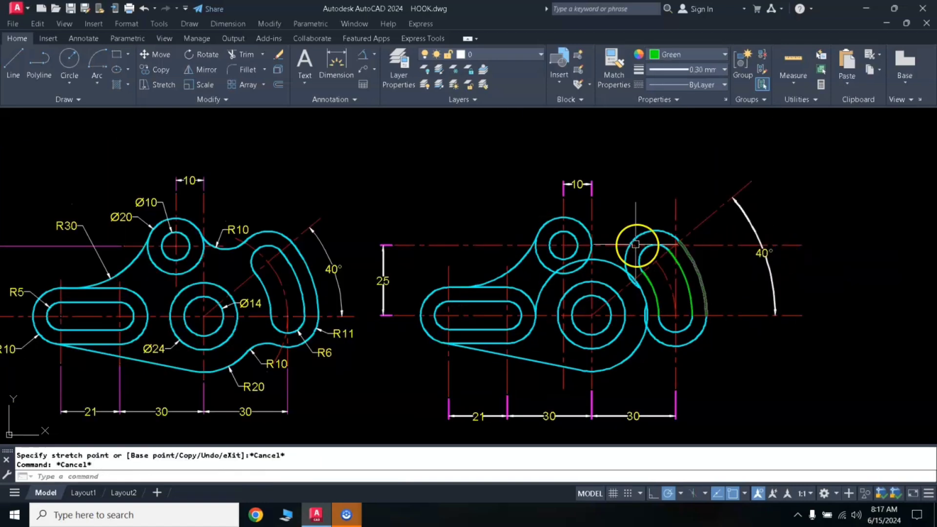
pyautogui.click(236, 233)
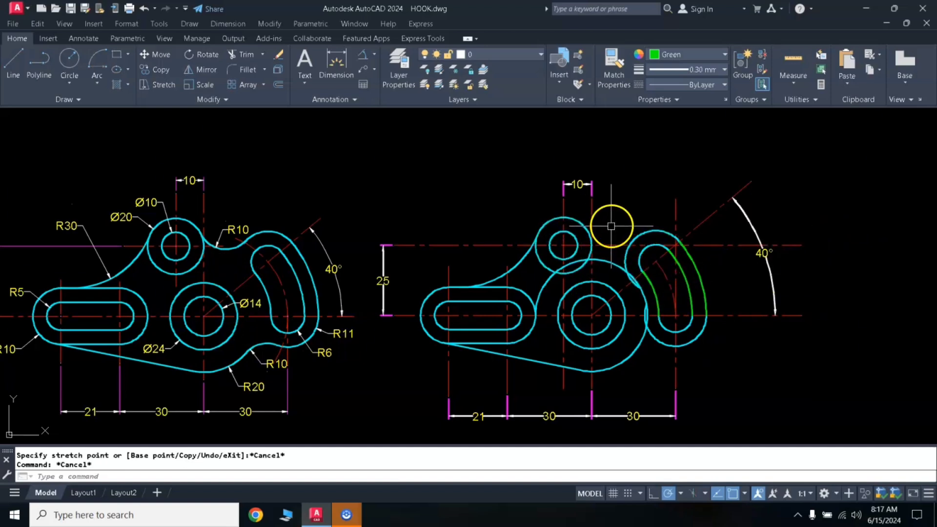
pyautogui.click(670, 54)
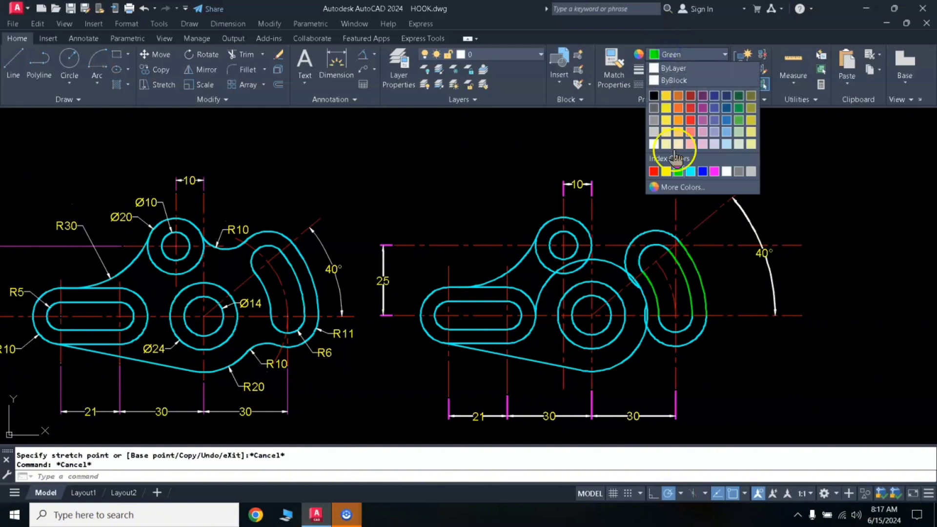
pyautogui.click(690, 172)
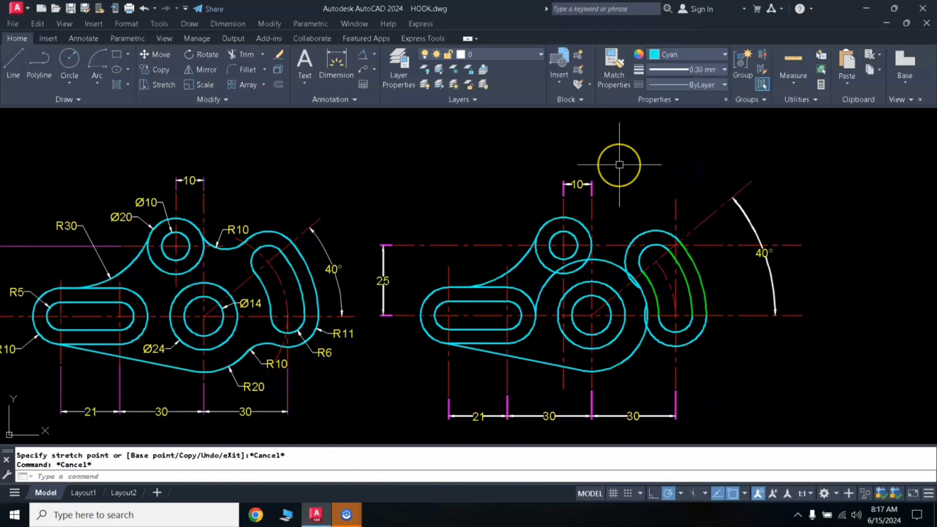
# - Draw a 10 mm radius circle tangent to the upper boss's outer circle and the curved slot's upper outer arc with the Ttr option
pyautogui.write('c')
pyautogui.press('Return')
pyautogui.write('t')
pyautogui.press('Return')
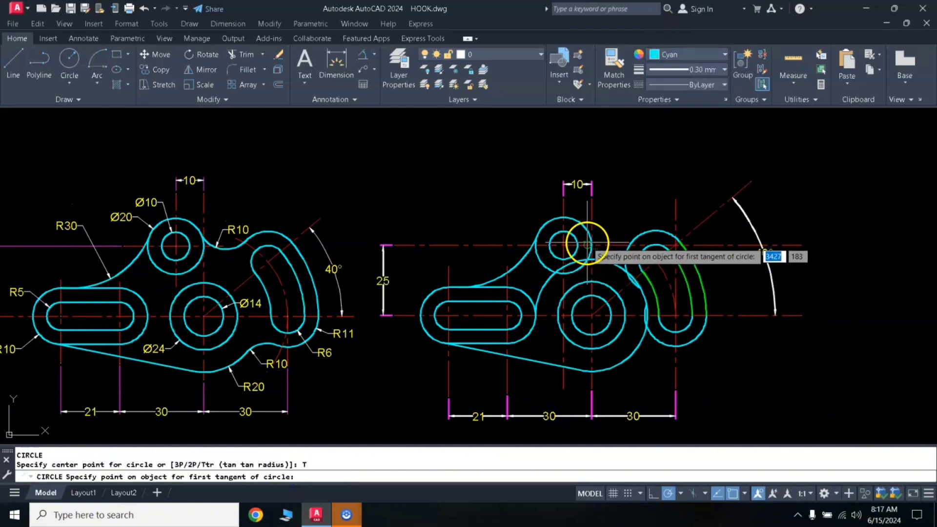
pyautogui.click(582, 228)
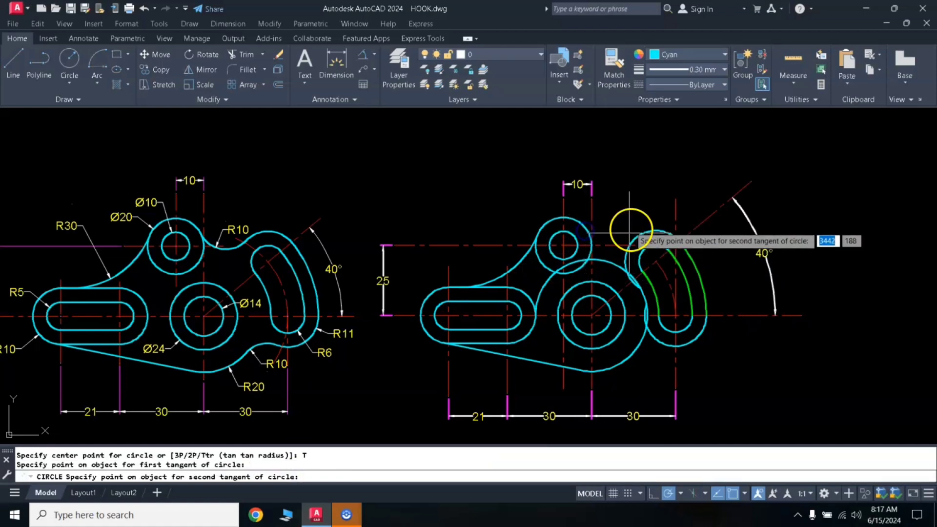
pyautogui.click(631, 240)
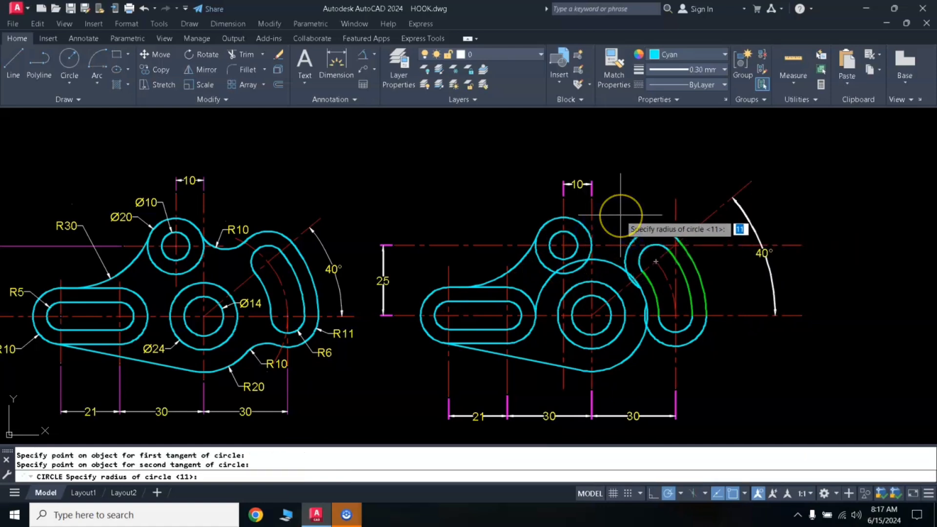
pyautogui.press('Return')
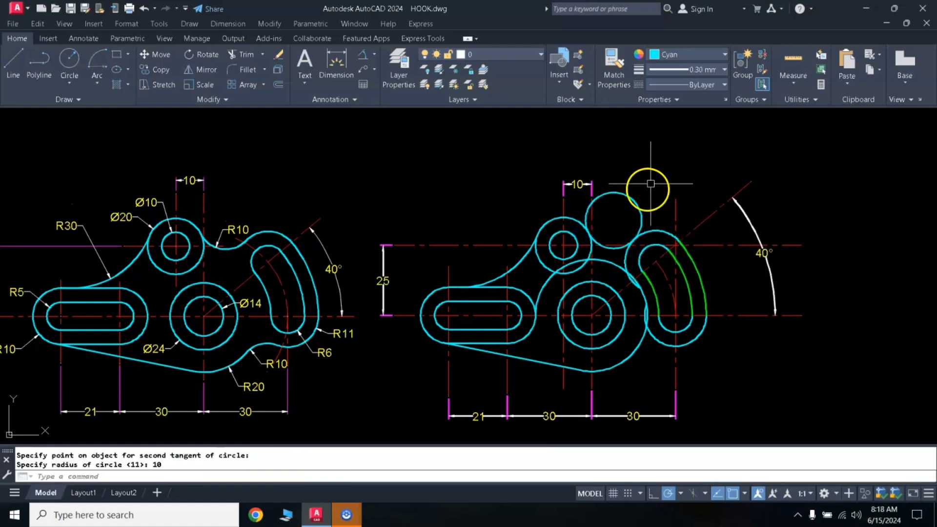
# - Trim away the upper part of the 10 mm tangent circle, leaving the blend arc between the upper boss and the curved slot
pyautogui.click(627, 263)
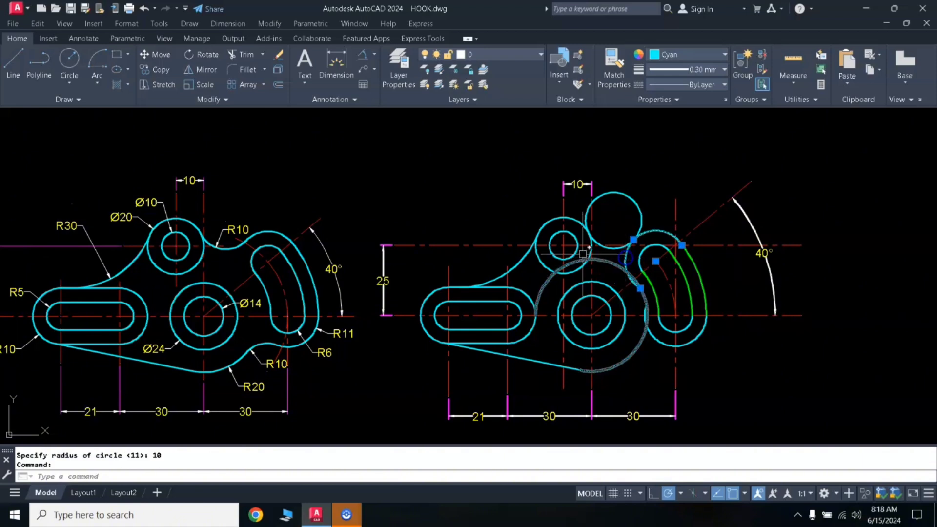
pyautogui.click(587, 252)
pyautogui.write('tr')
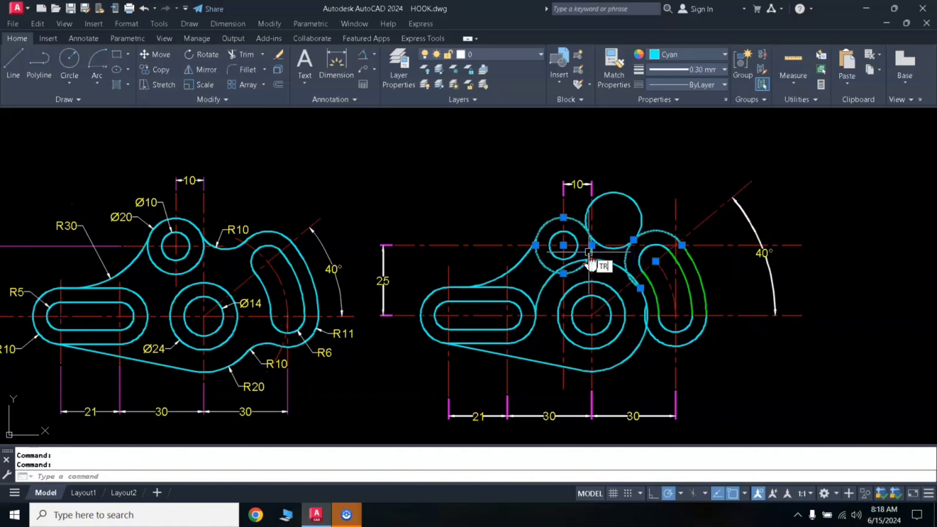
pyautogui.press('Return')
pyautogui.click(617, 194)
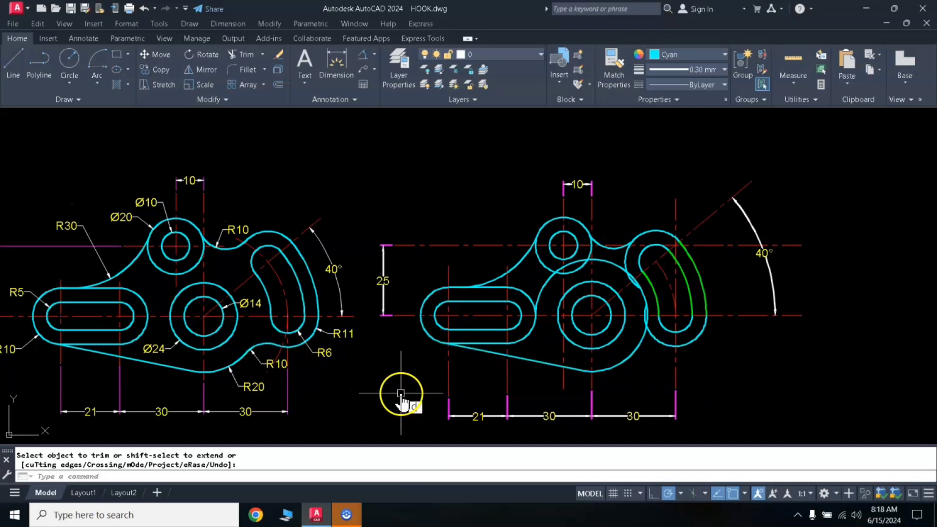
pyautogui.press('Escape')
# - Draw a 10 mm radius circle tangent to the curved slot's lower outer arc and the large circle around the centre boss with the Ttr option
pyautogui.write('c')
pyautogui.press('Return')
pyautogui.click(306, 477)
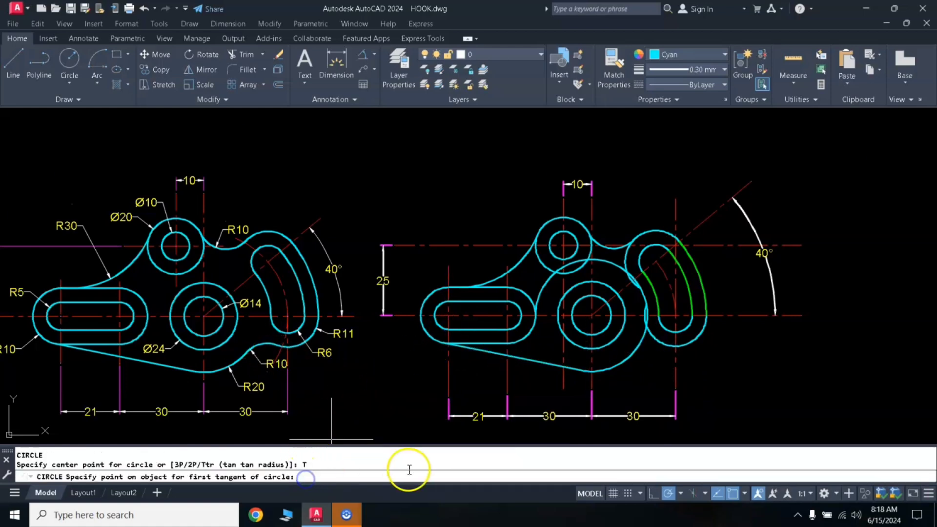
pyautogui.click(660, 339)
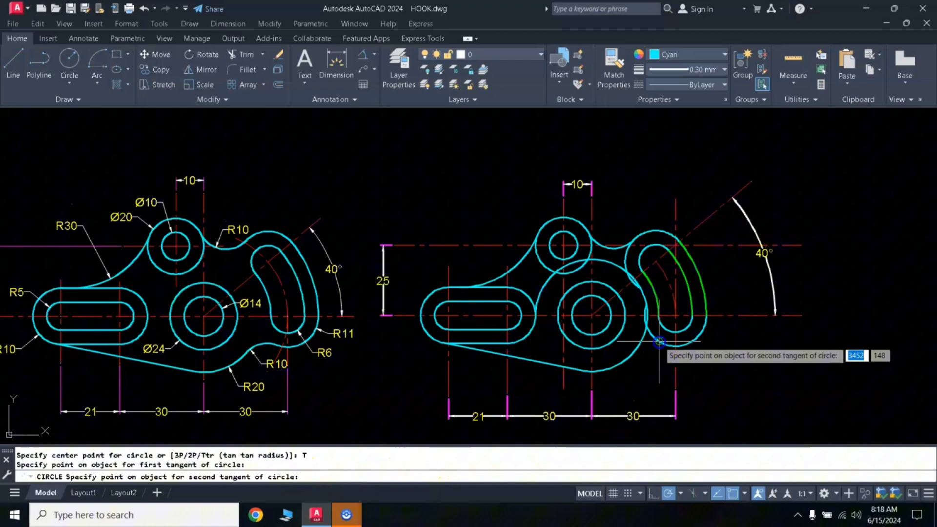
pyautogui.click(634, 355)
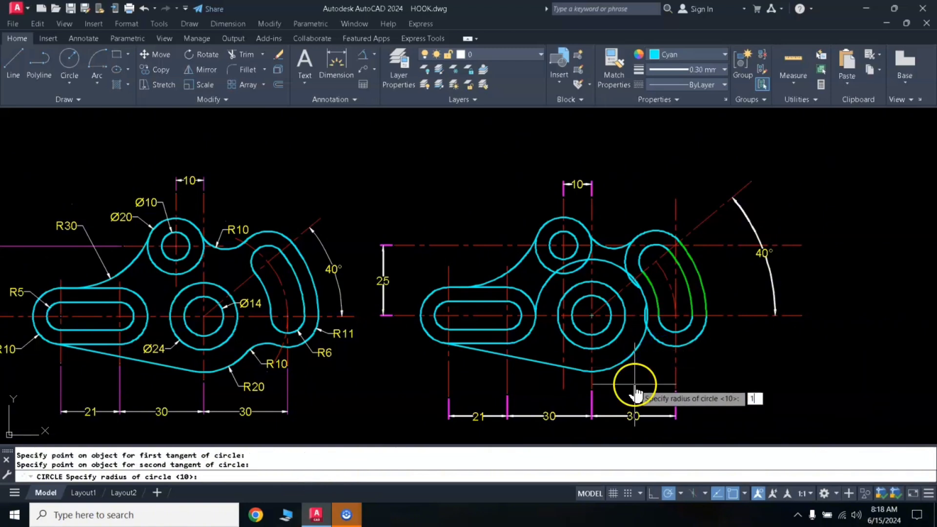
pyautogui.press('Return')
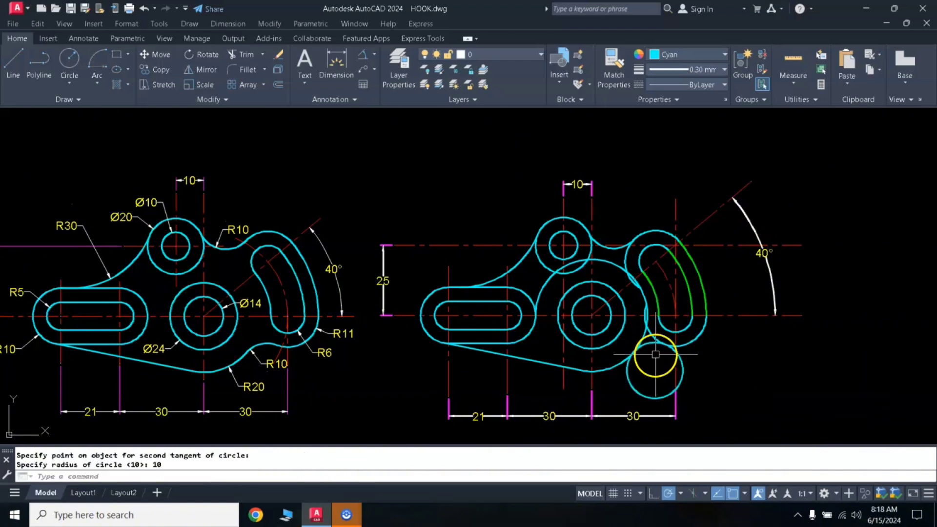
# - Trim the lower tangent circle to its blend arc and cut off the slot's outer arc overhangs at both blends
pyautogui.write('tr')
pyautogui.press('Return')
pyautogui.click(637, 391)
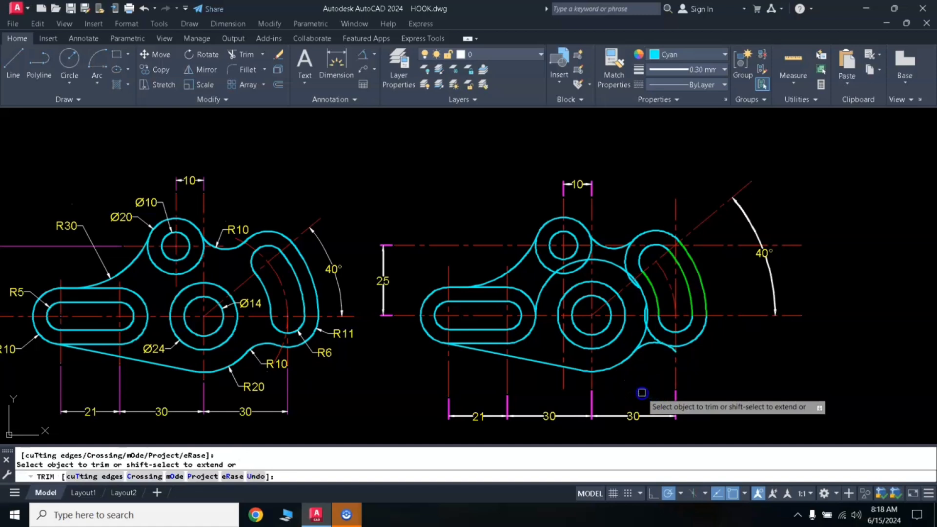
pyautogui.click(672, 350)
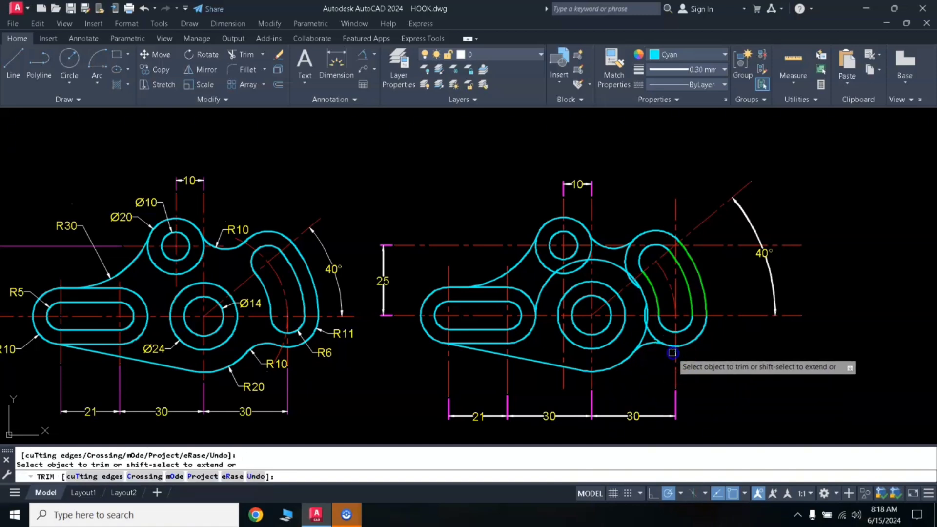
pyautogui.click(653, 334)
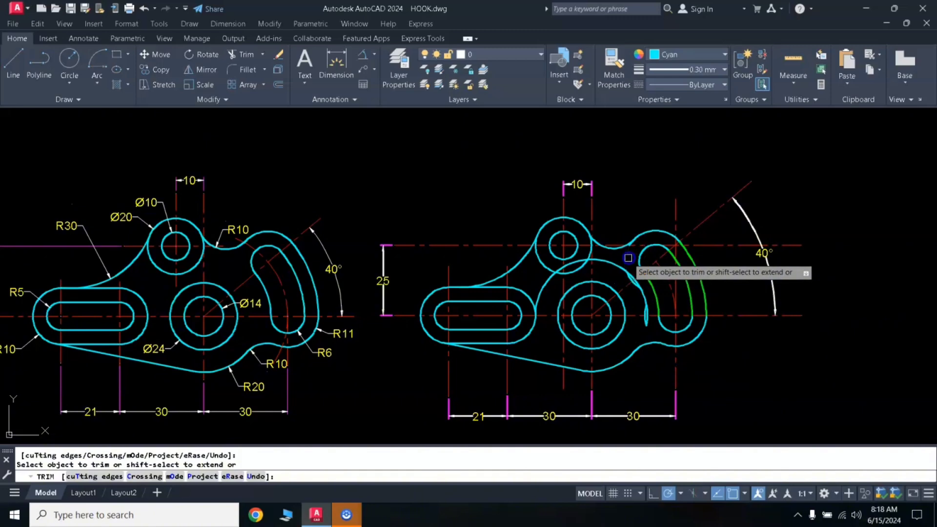
pyautogui.scroll(8, 628, 258)
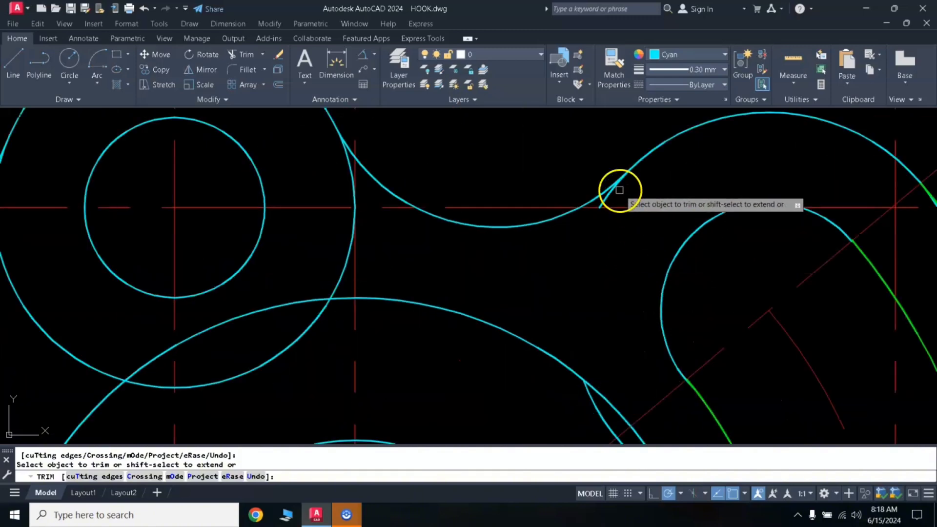
pyautogui.click(610, 193)
pyautogui.press('Return')
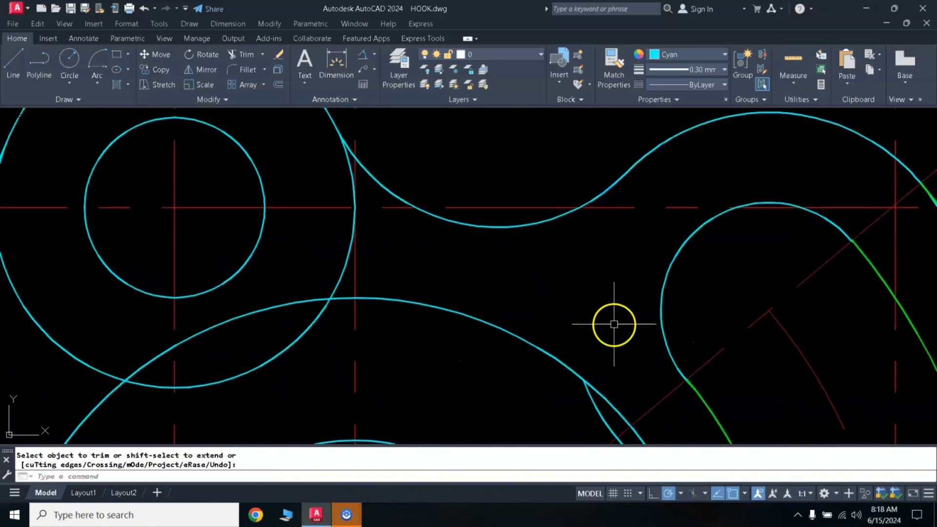
# - Erase the large circle's remaining arc above the centre boss and the two small leftover arcs beside the curved slot
pyautogui.scroll(-6, 614, 324)
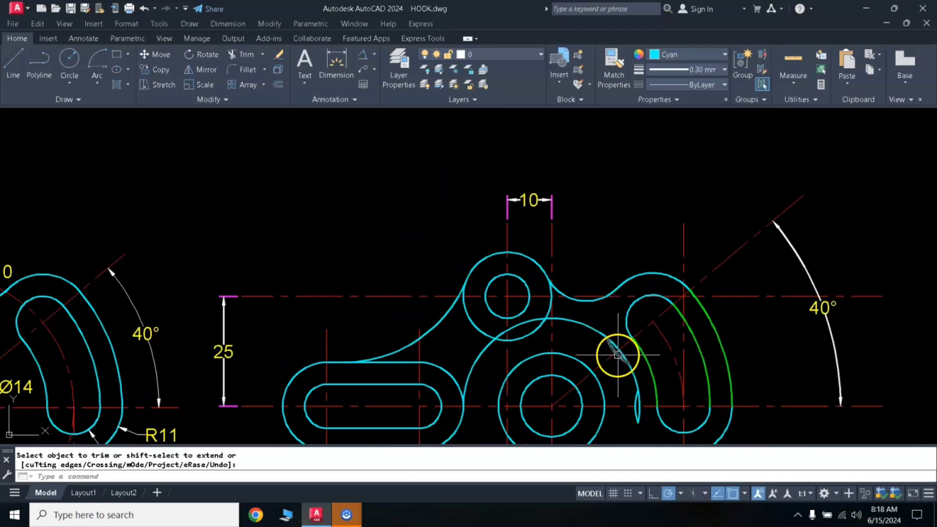
pyautogui.scroll(-4, 618, 355)
pyautogui.moveTo(632, 395)
pyautogui.mouseDown()
pyautogui.moveTo(616, 351)
pyautogui.moveTo(520, 380)
pyautogui.mouseUp()
pyautogui.click(527, 364)
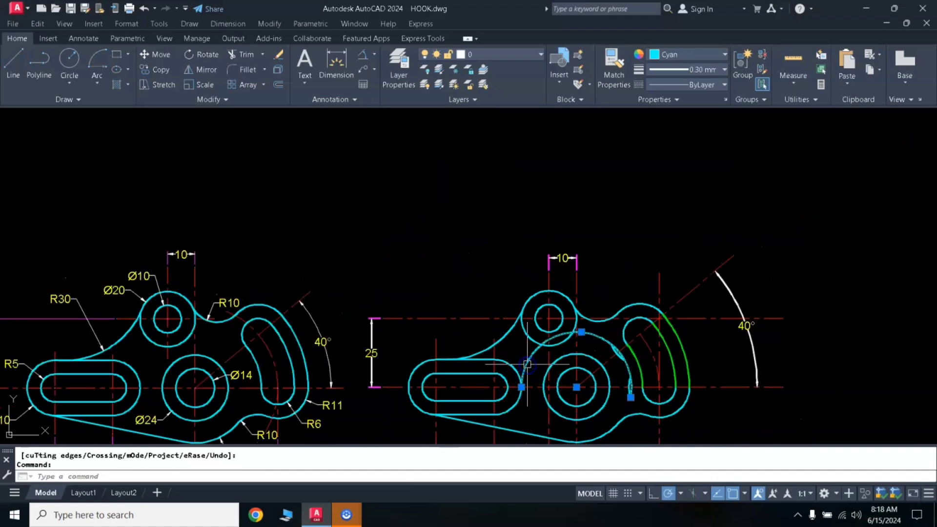
pyautogui.press('Return')
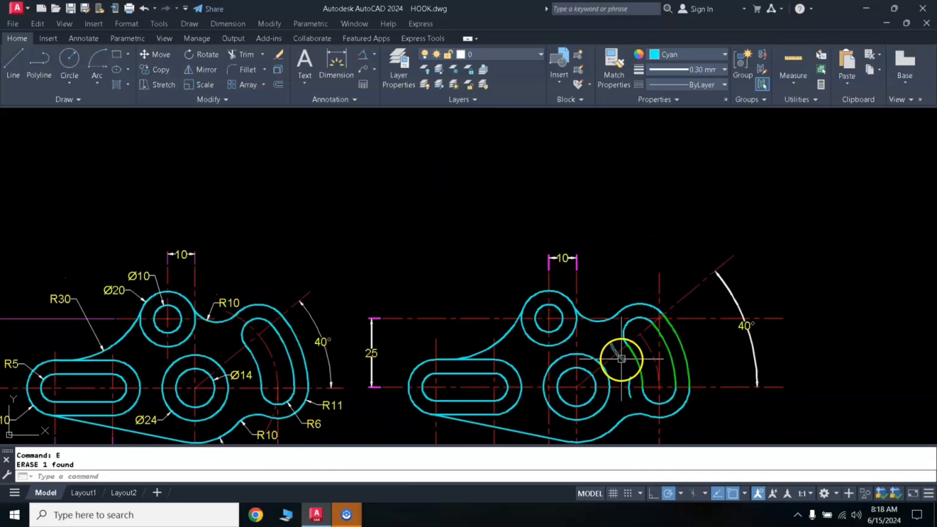
pyautogui.click(621, 359)
pyautogui.click(625, 382)
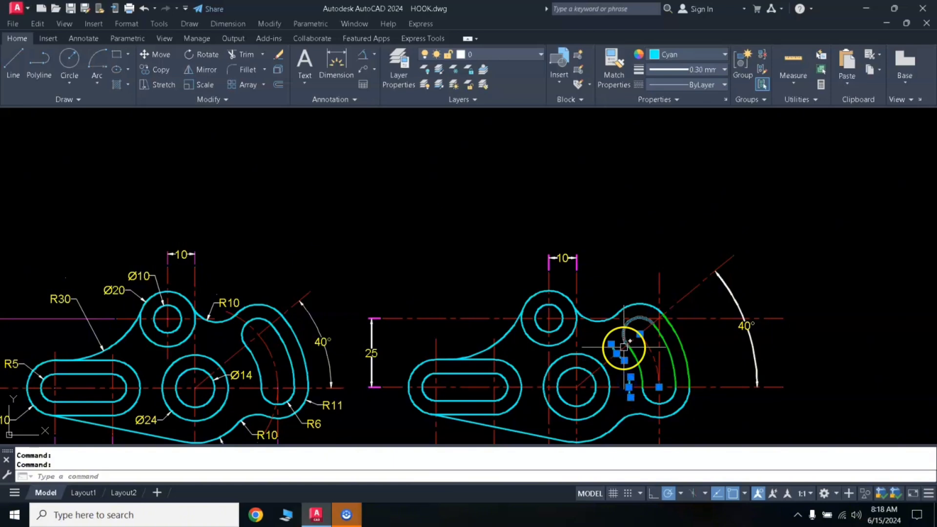
pyautogui.write('E')
pyautogui.press('Return')
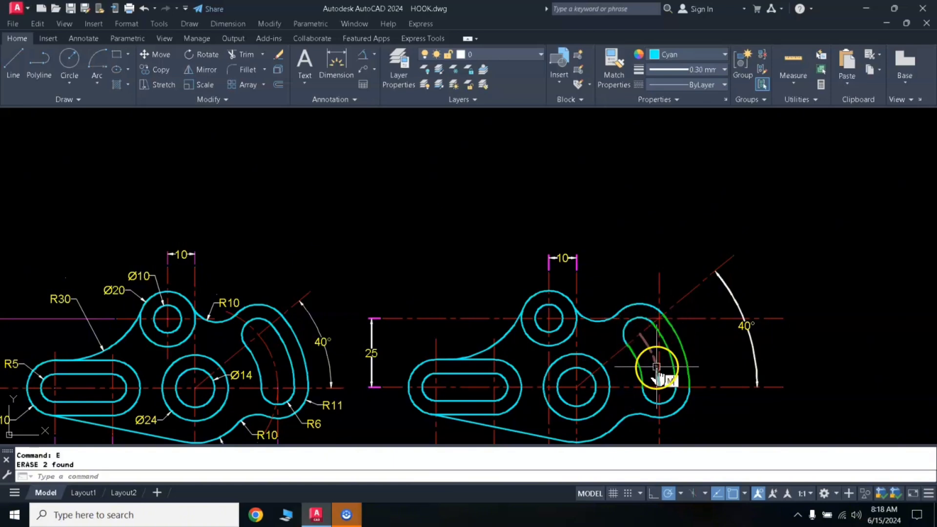
# - Match the green curved slot arcs to the properties of the cyan slot end arc
pyautogui.write('MA')
pyautogui.press('Return')
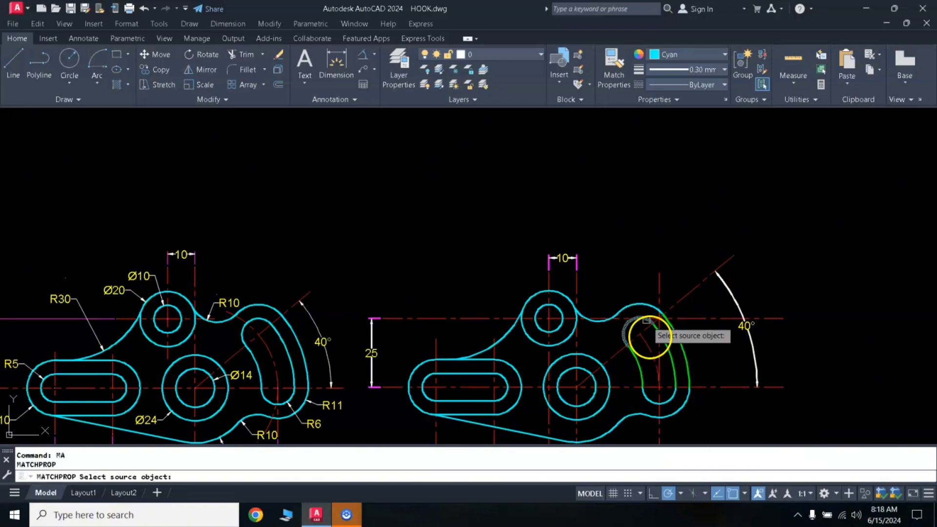
pyautogui.click(623, 332)
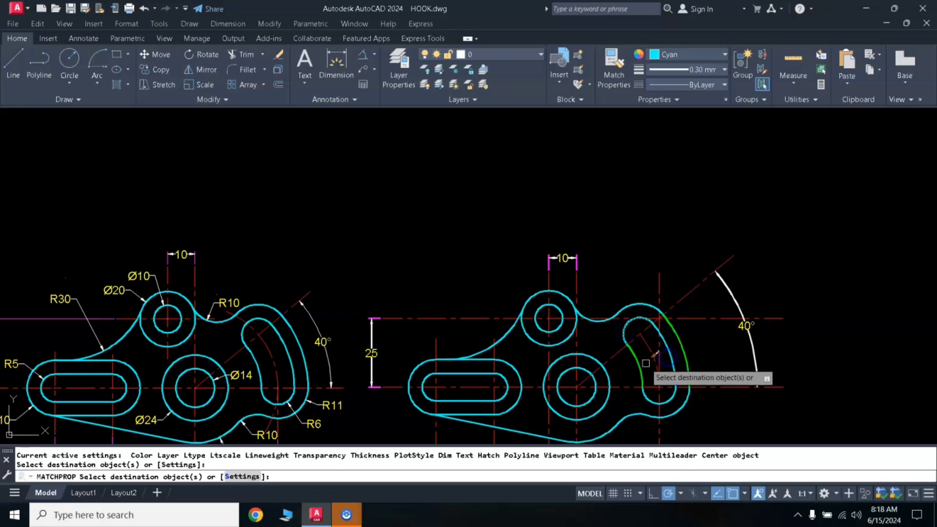
pyautogui.click(685, 347)
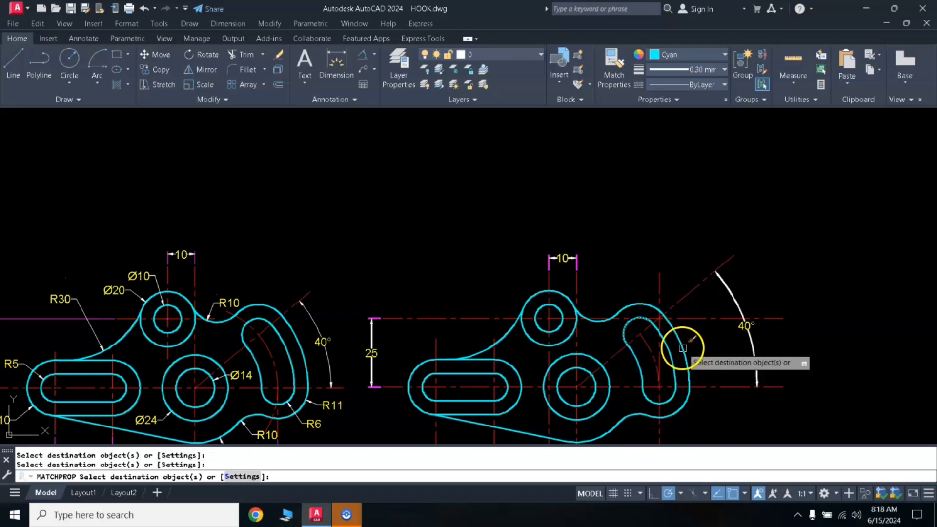
pyautogui.press('Return')
# - Match the redrawn part's upper 10 dimension and its three lower linear dimensions to the reference drawing's 40° dimension
pyautogui.moveTo(567, 360)
pyautogui.mouseDown(button='middle')
pyautogui.moveTo(585, 296)
pyautogui.moveTo(651, 279)
pyautogui.mouseUp(button='middle')
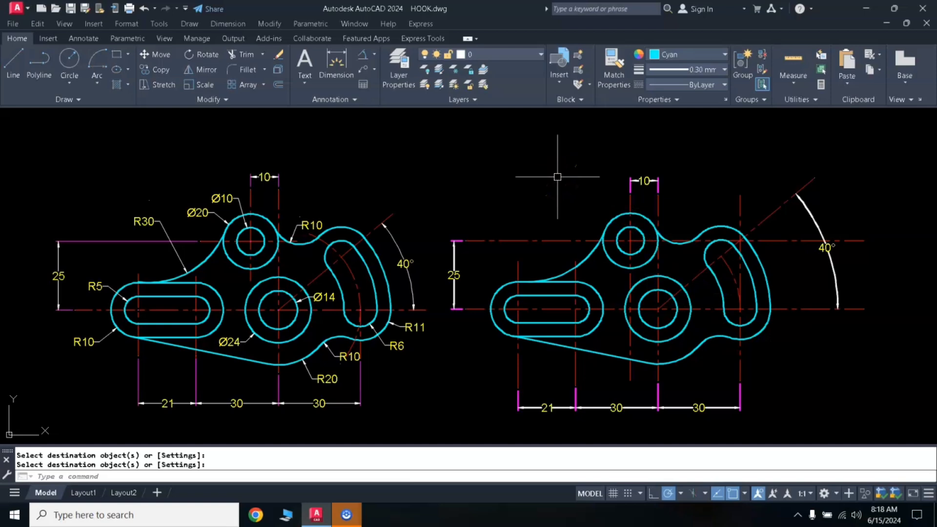
pyautogui.click(472, 234)
pyautogui.write('M')
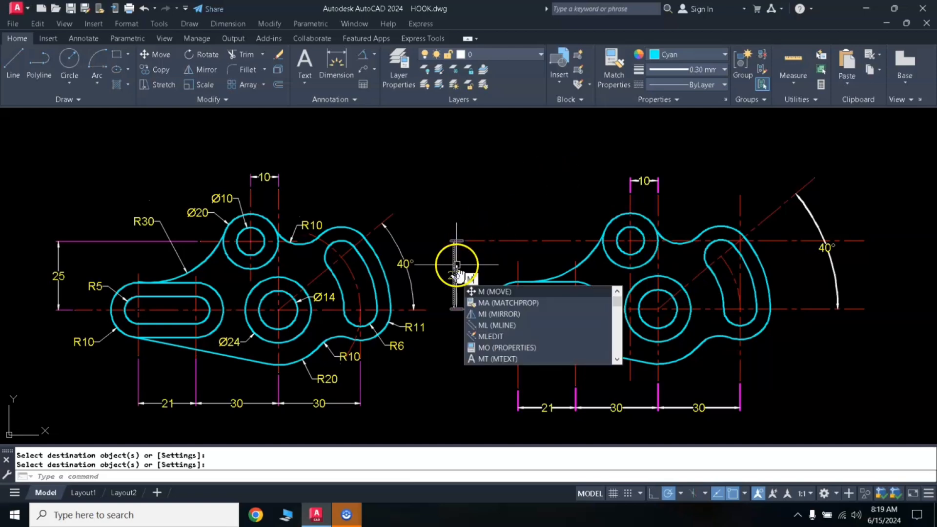
pyautogui.write('A')
pyautogui.press('Return')
pyautogui.click(404, 263)
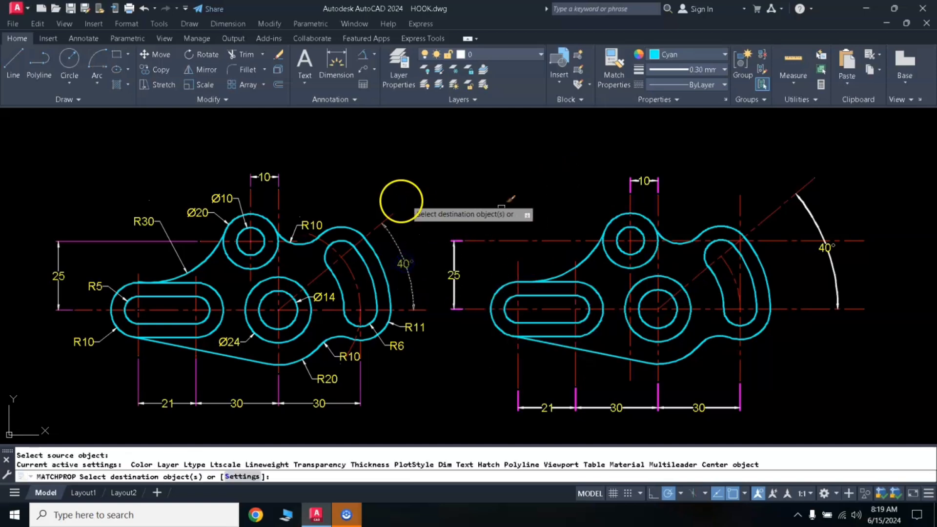
pyautogui.click(644, 181)
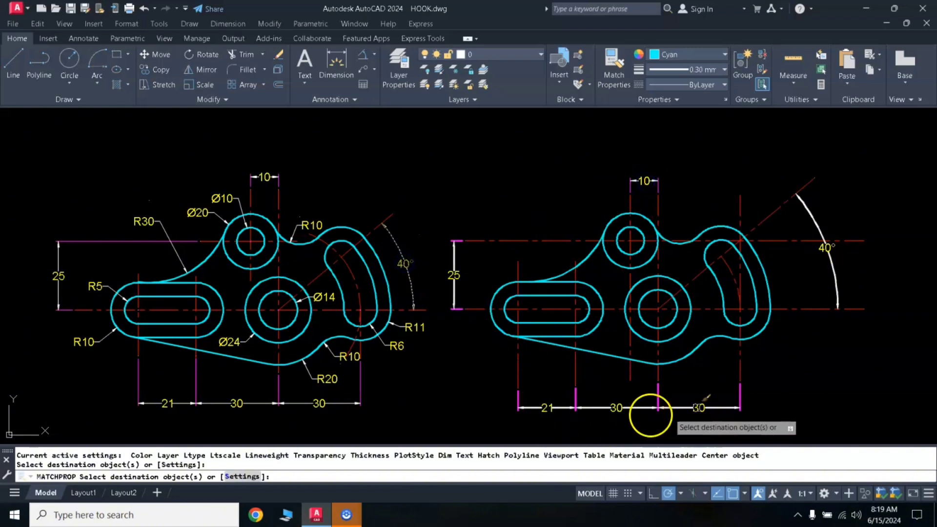
pyautogui.click(745, 397)
pyautogui.click(483, 418)
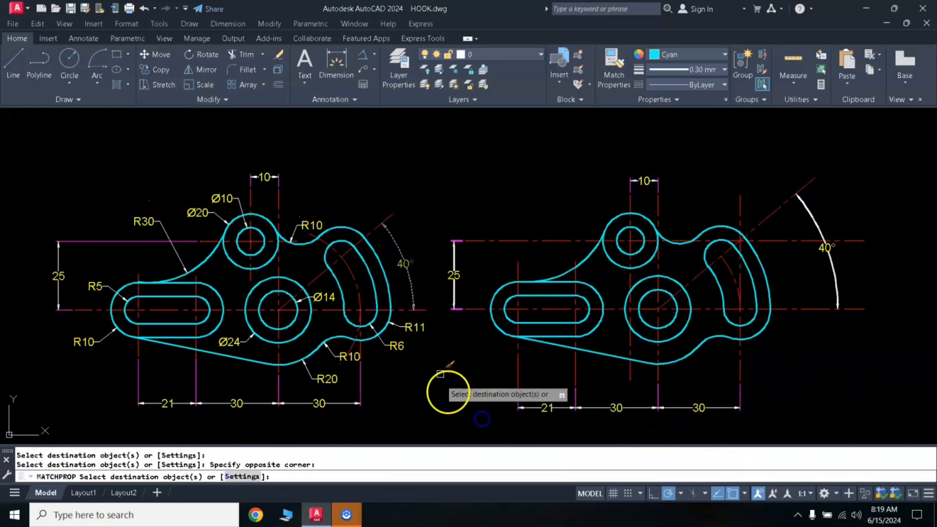
pyautogui.press('Return')
# - Set the current lineweight to 0.20 mm
pyautogui.click(684, 70)
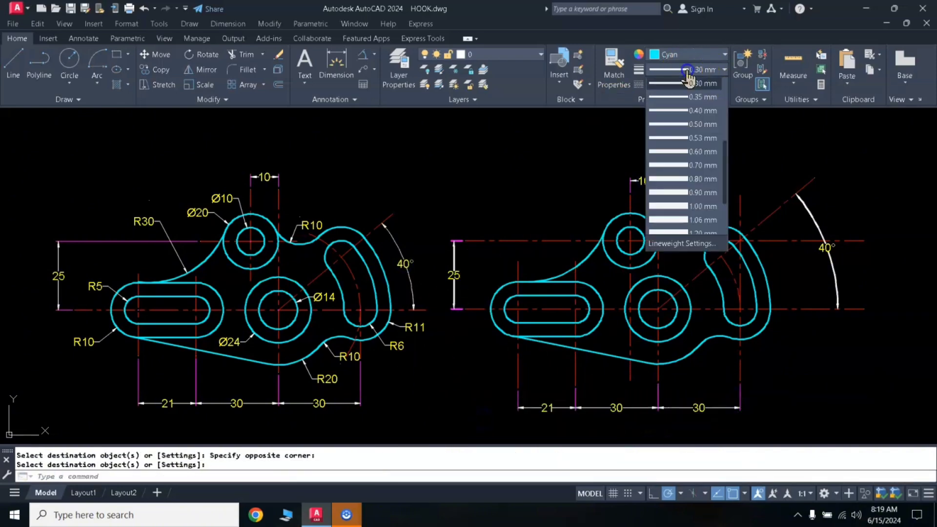
pyautogui.moveTo(725, 161); pyautogui.dragTo(724, 142)
pyautogui.click(688, 111)
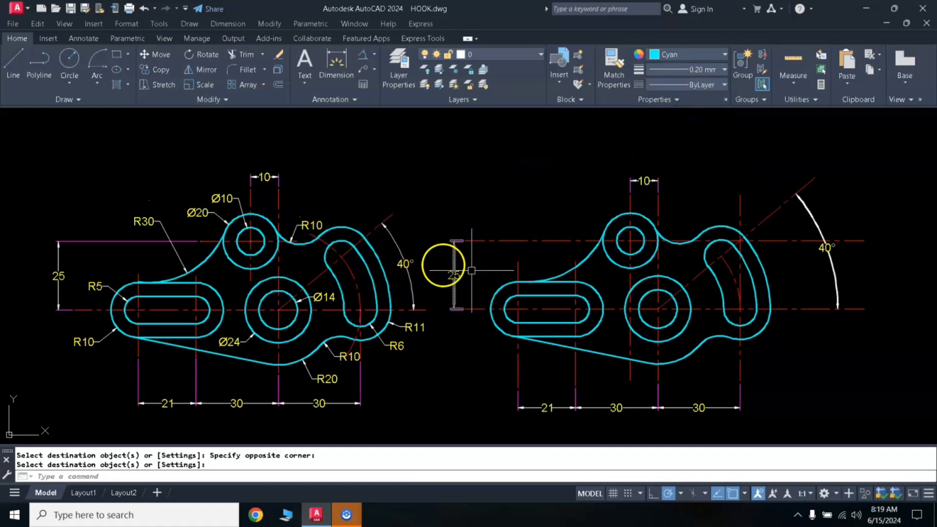
# - Add radius dimensions to the redrawn part's concave arc beside the slotted arm and the blend arc between the upper boss and curved slot
pyautogui.click(565, 272)
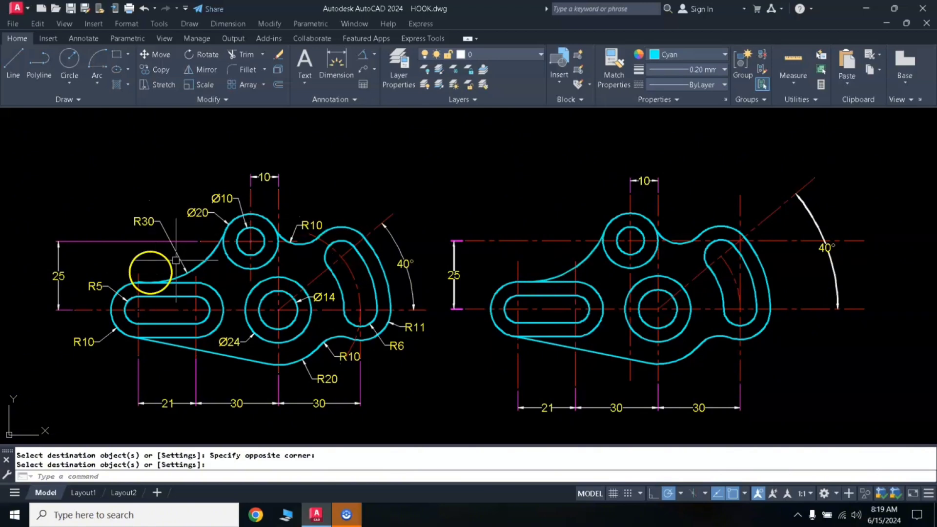
pyautogui.click(374, 56)
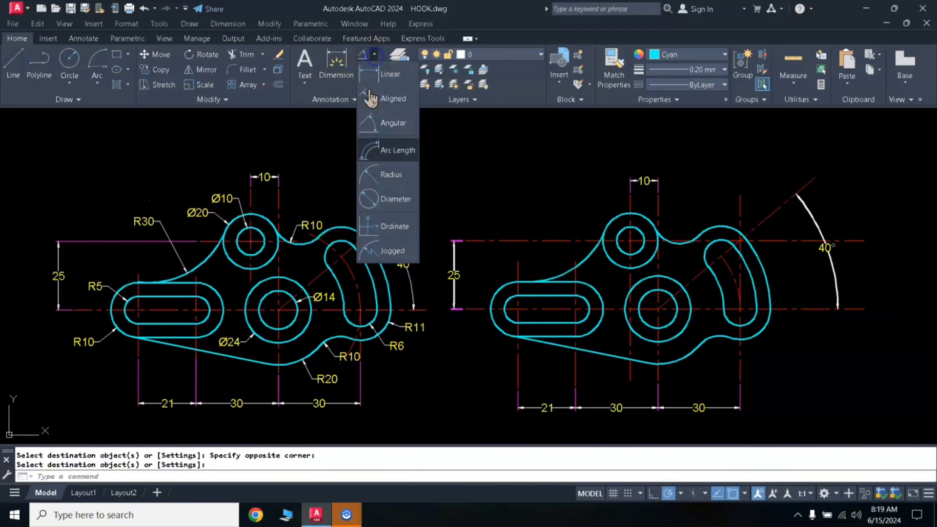
pyautogui.click(377, 204)
pyautogui.click(575, 264)
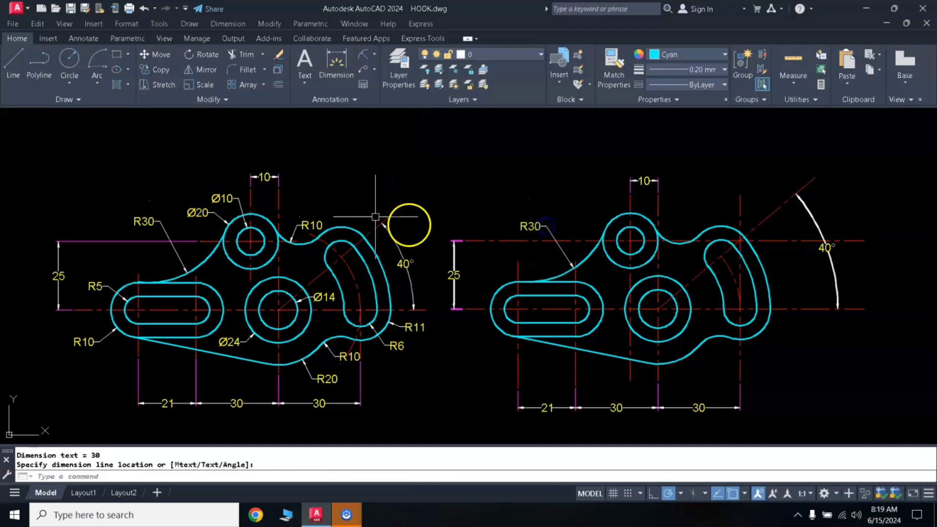
pyautogui.press('Return')
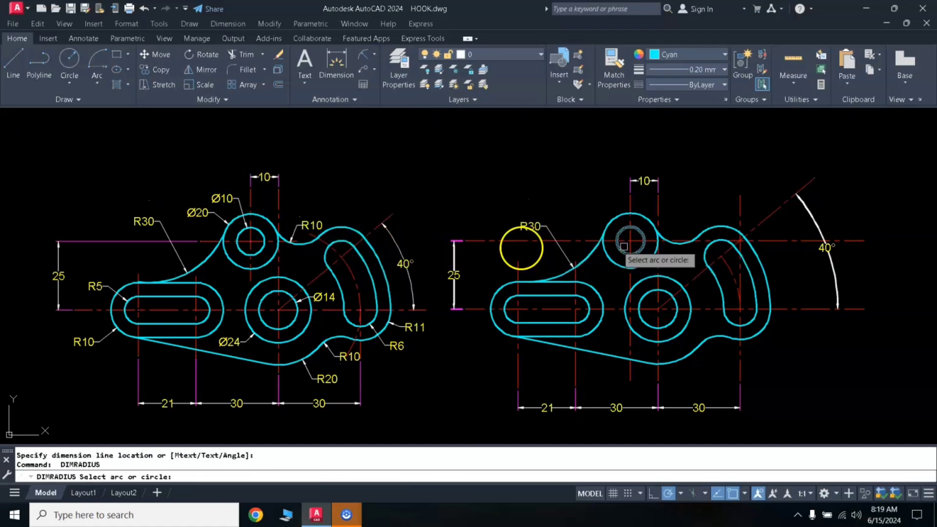
pyautogui.click(684, 242)
pyautogui.click(682, 244)
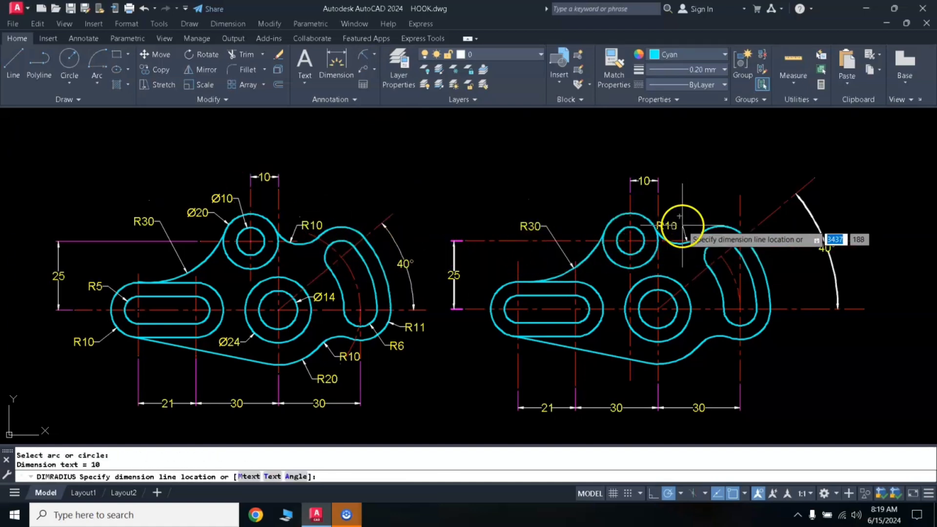
pyautogui.click(680, 225)
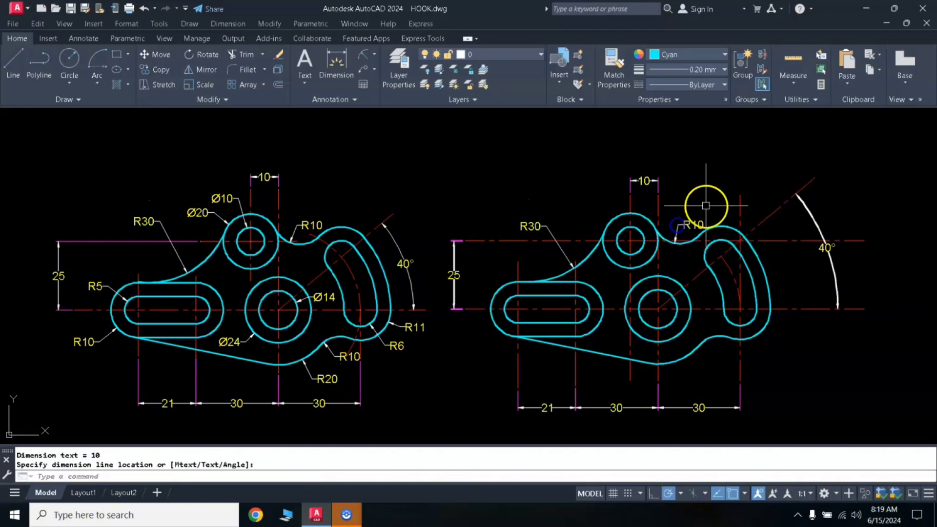
pyautogui.press('Return')
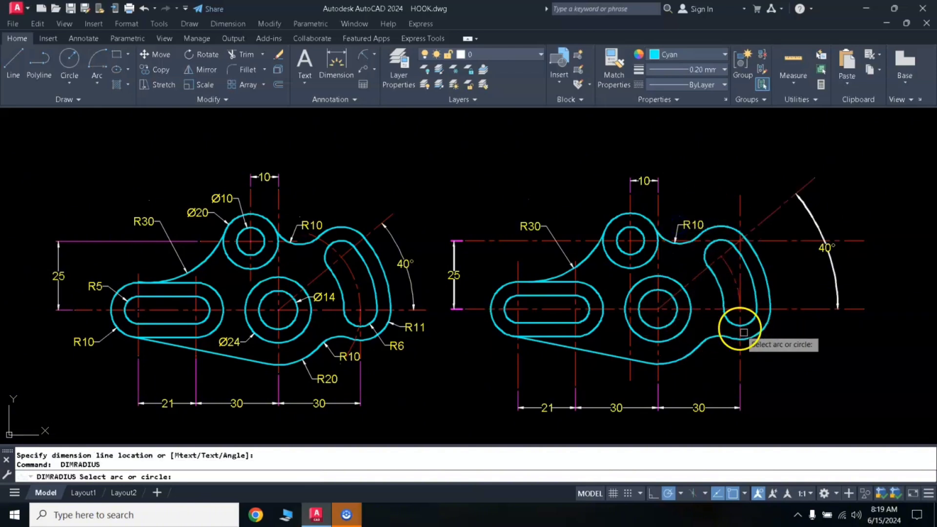